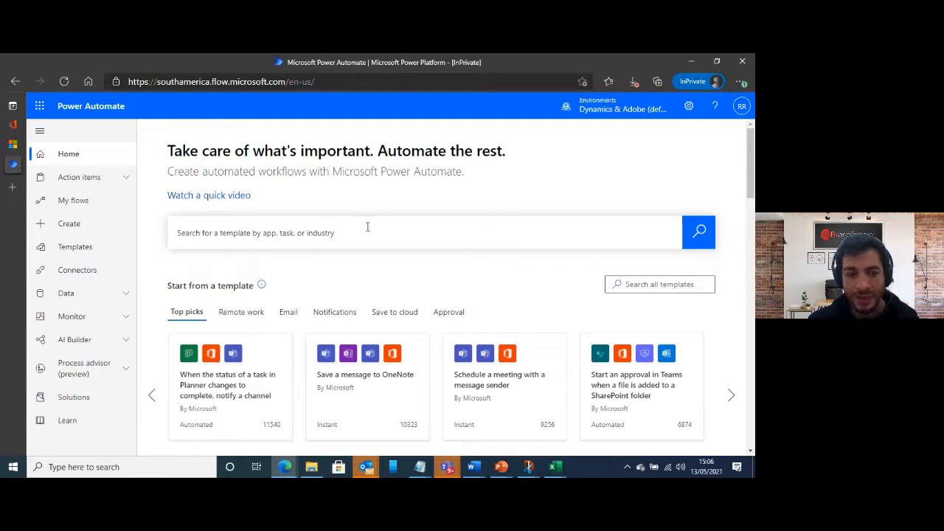
# Show the list of desktop flows in My flows
pyautogui.moveTo(528, 466)
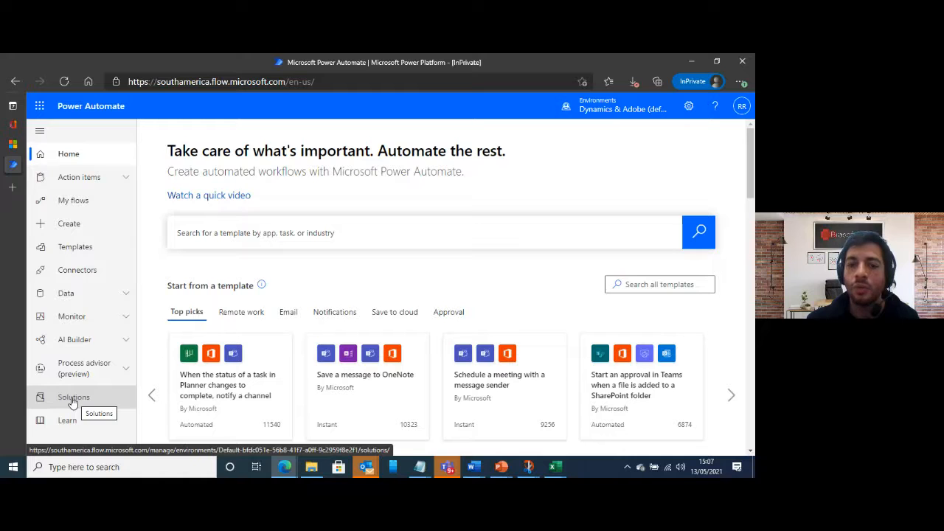
pyautogui.click(94, 204)
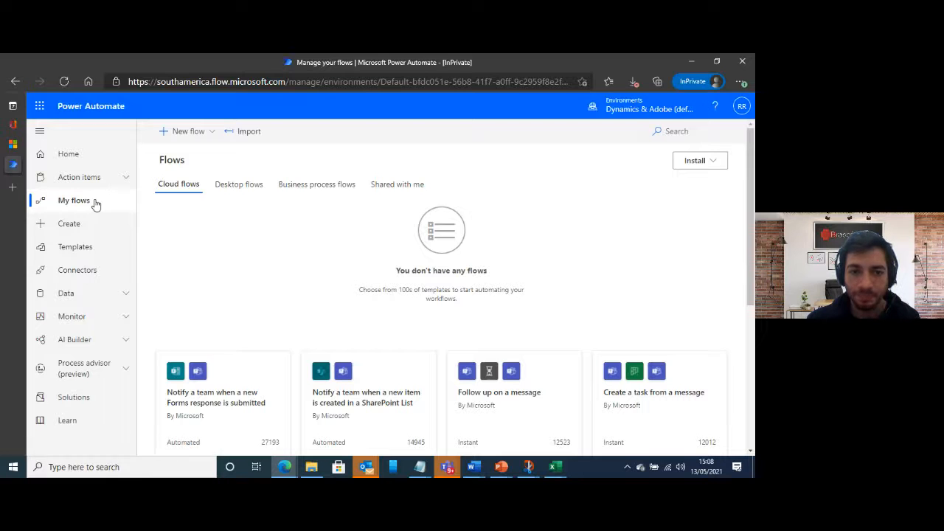
pyautogui.click(233, 186)
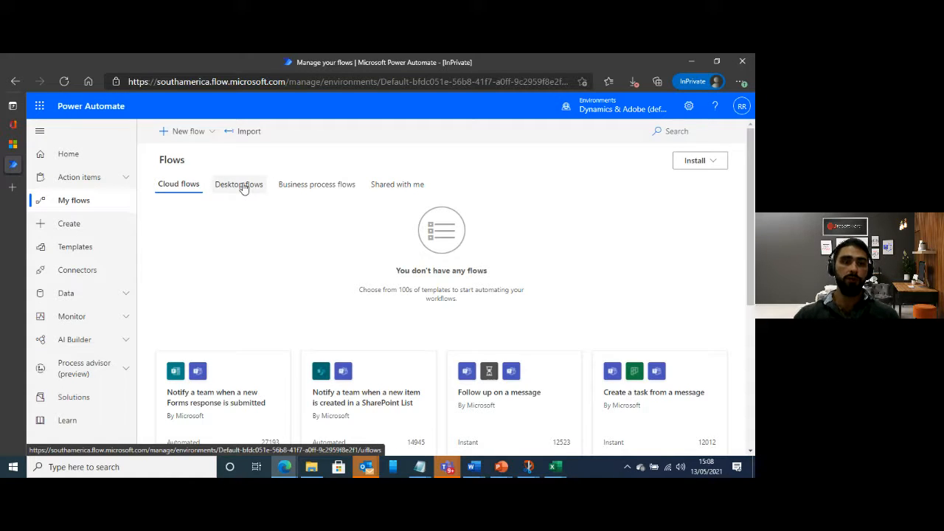
pyautogui.click(250, 186)
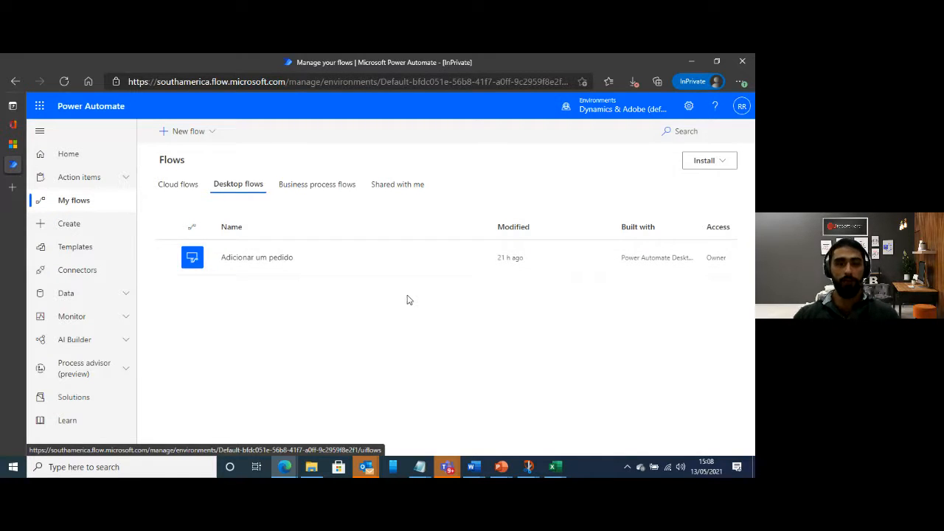
# Create a new desktop flow named "testando o power automate desktop" and launch it in the desktop flow designer
pyautogui.click(205, 140)
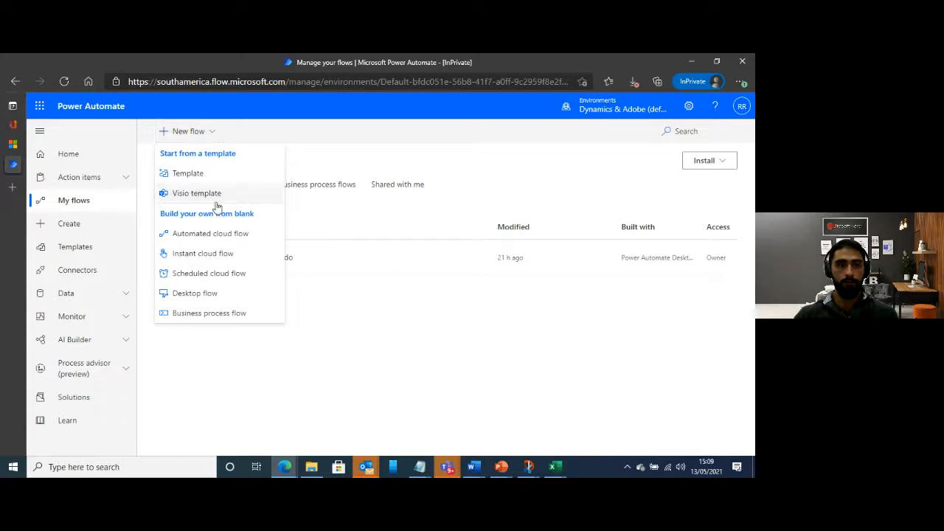
pyautogui.click(207, 299)
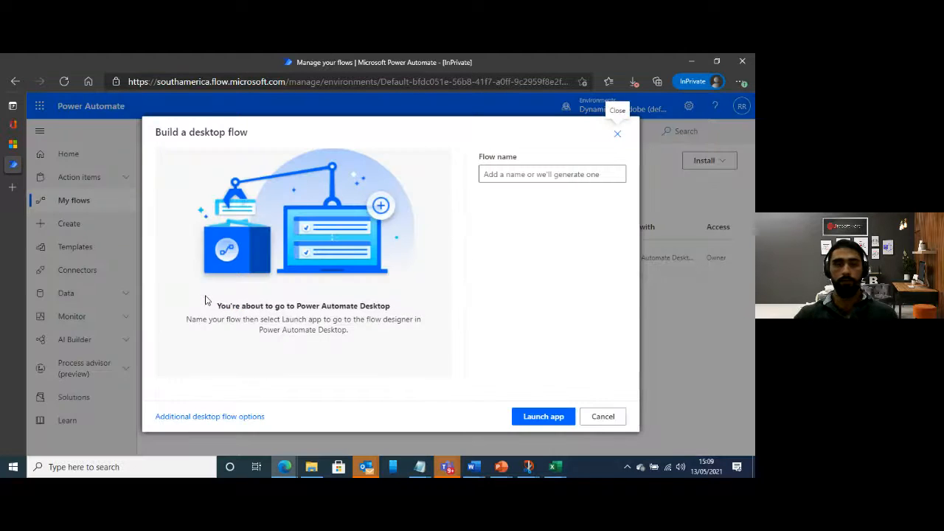
pyautogui.click(548, 175)
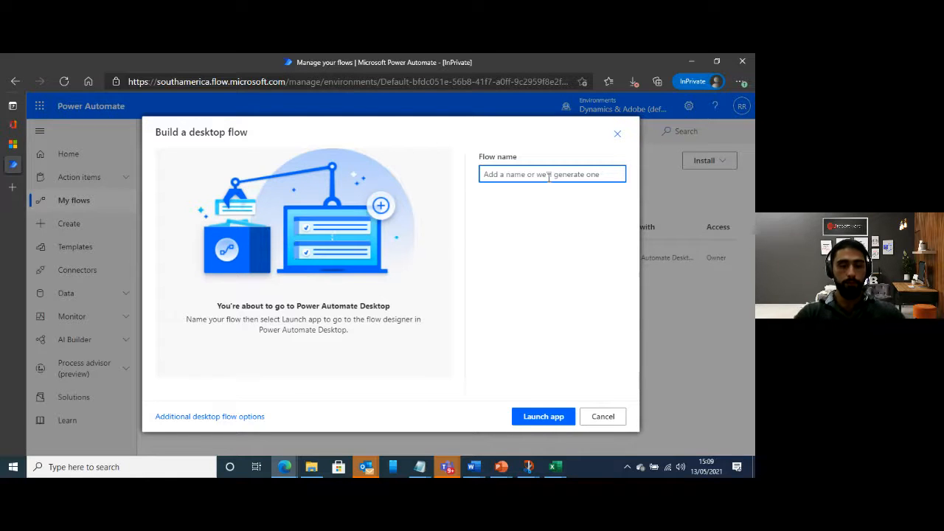
pyautogui.write('testa')
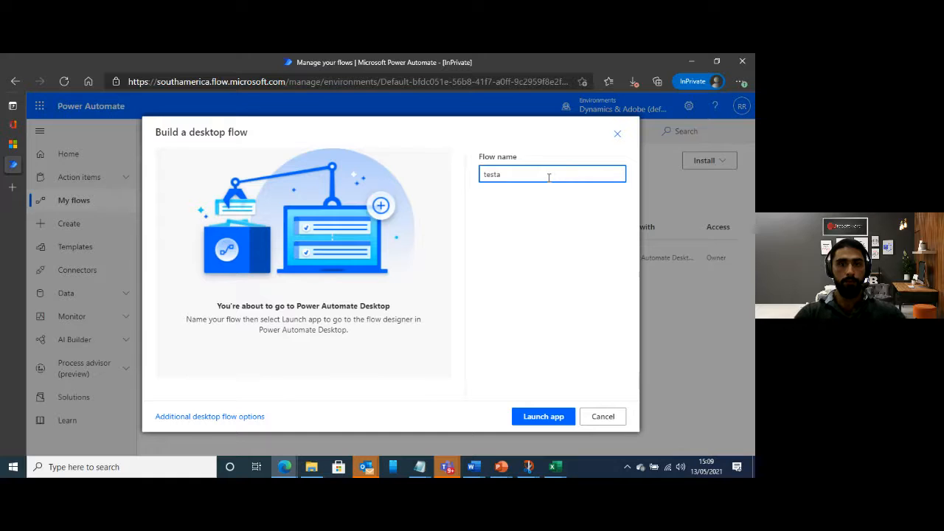
pyautogui.write('ndo o desktop')
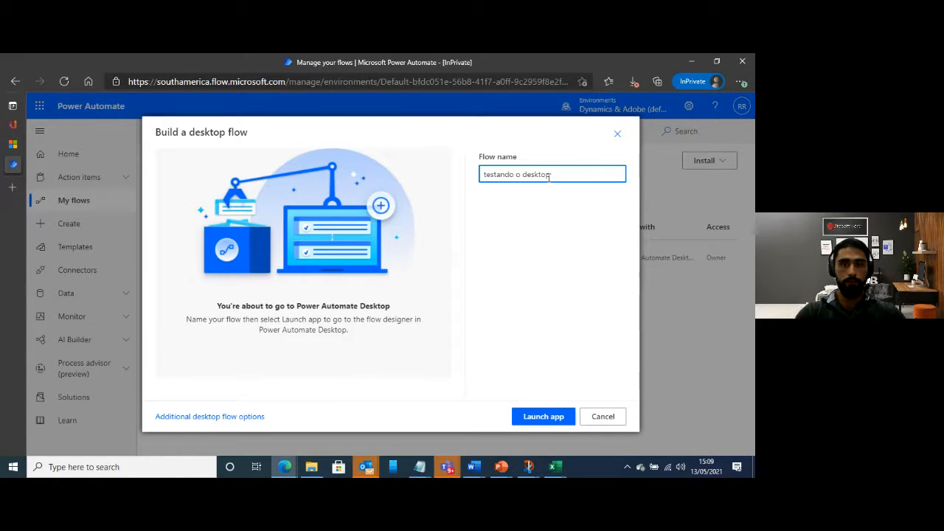
pyautogui.press('BackSpace')
pyautogui.press('BackSpace')
pyautogui.press('BackSpace')
pyautogui.press('BackSpace')
pyautogui.press('BackSpace')
pyautogui.press('BackSpace')
pyautogui.press('BackSpace')
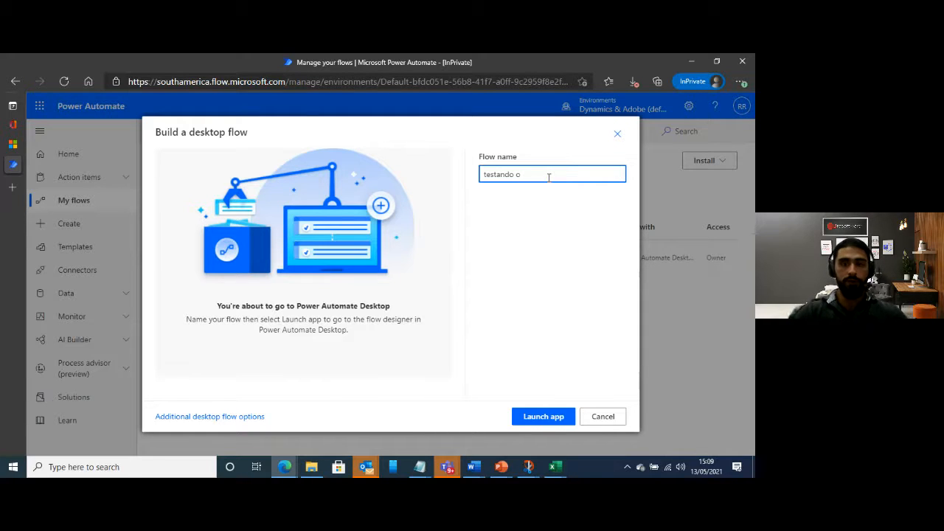
pyautogui.write('power ')
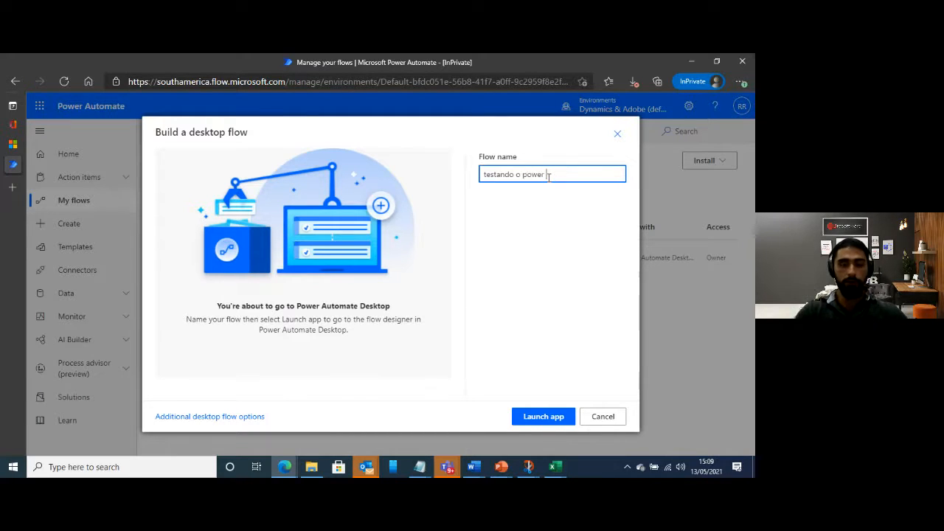
pyautogui.write('automate desktop')
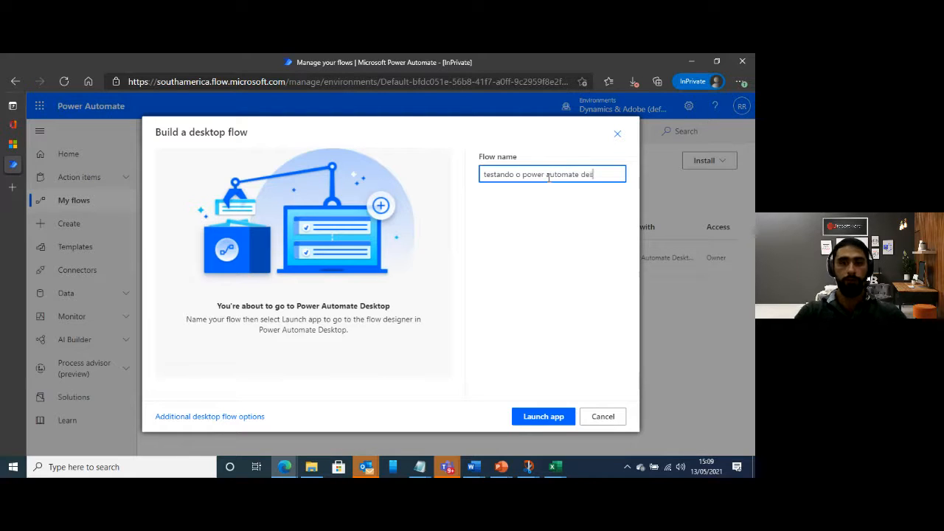
pyautogui.click(544, 417)
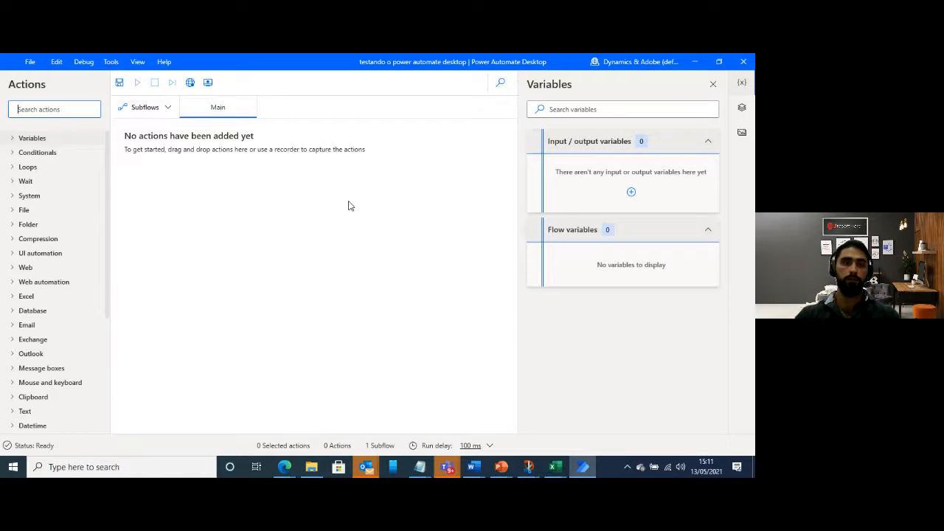
# Add a Run application action from the System group to the Main subflow
pyautogui.click(24, 198)
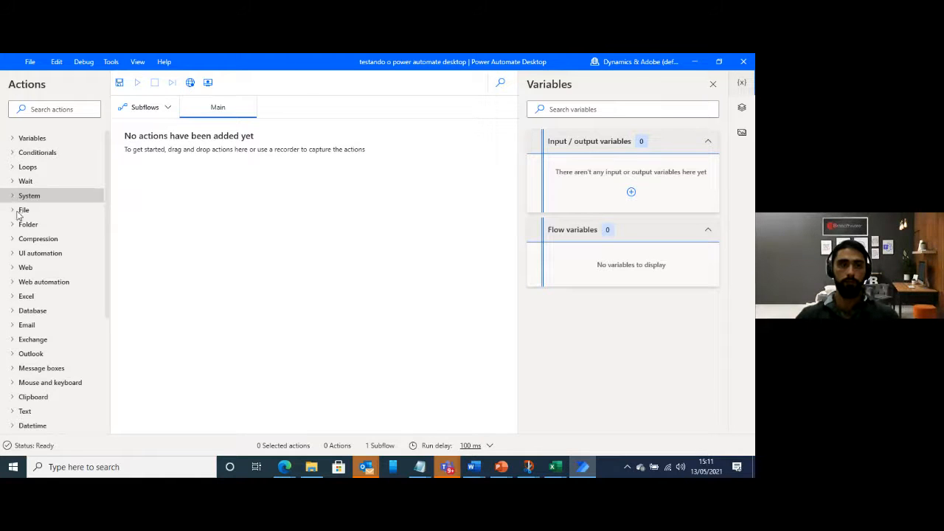
pyautogui.click(11, 195)
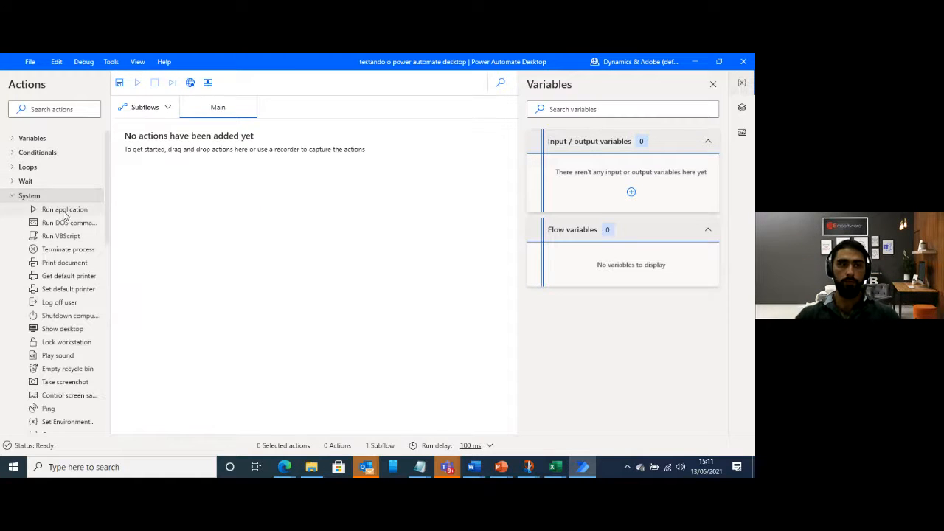
pyautogui.moveTo(54, 214); pyautogui.dragTo(214, 167)
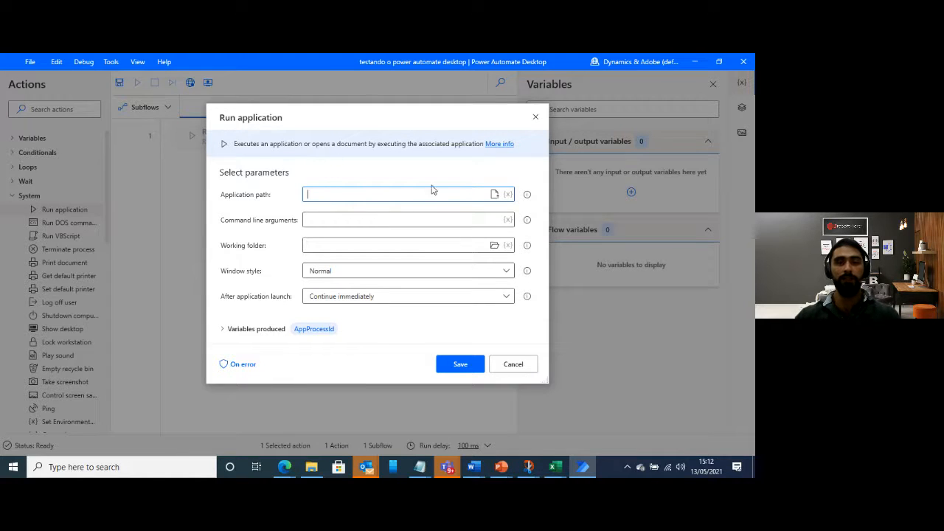
# Set the application path to C:\Program Files (x86)\Contoso, Inc\Contoso Invoicing\LegacyInvoicingApp.exe by browsing to the file
pyautogui.click(494, 194)
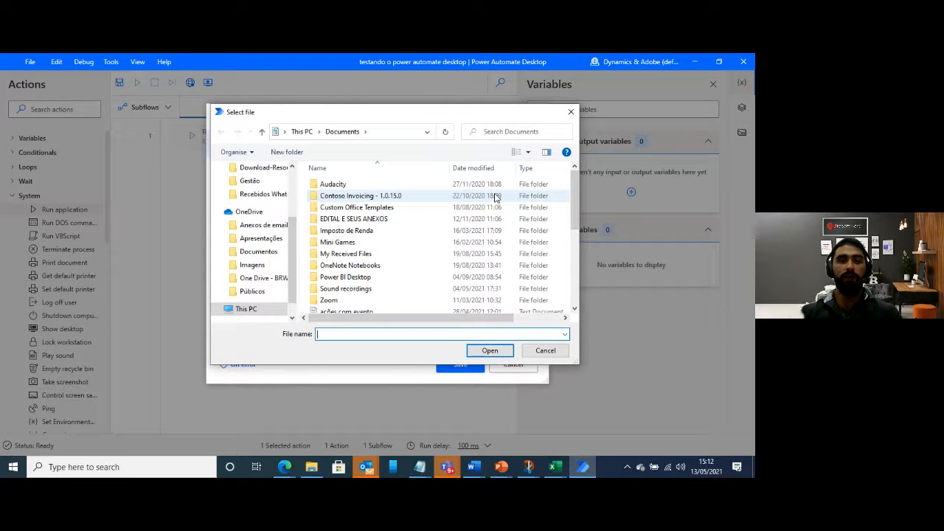
pyautogui.scroll(3, 269, 265)
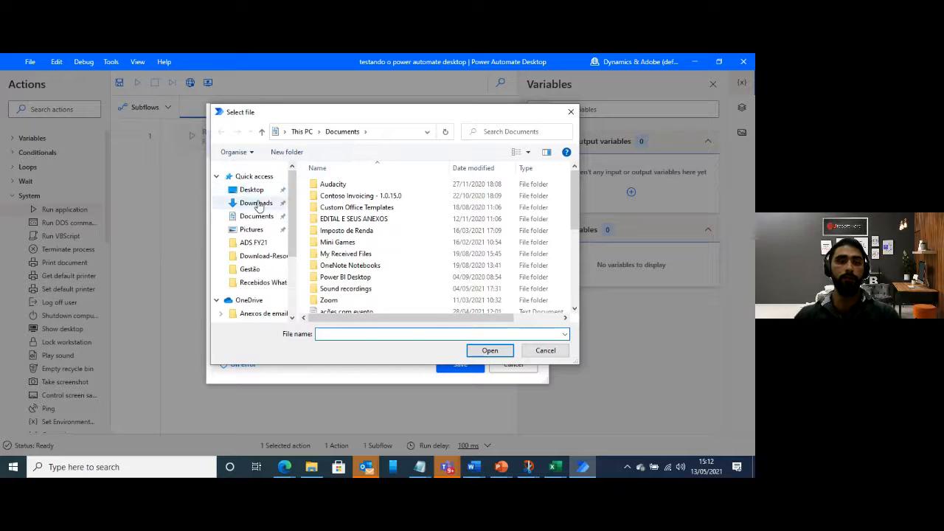
pyautogui.scroll(-3, 269, 247)
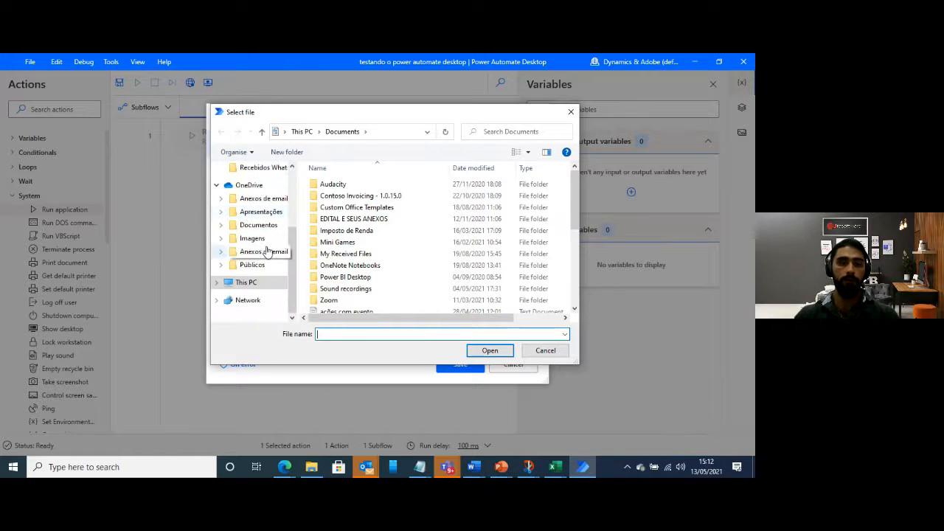
pyautogui.click(258, 292)
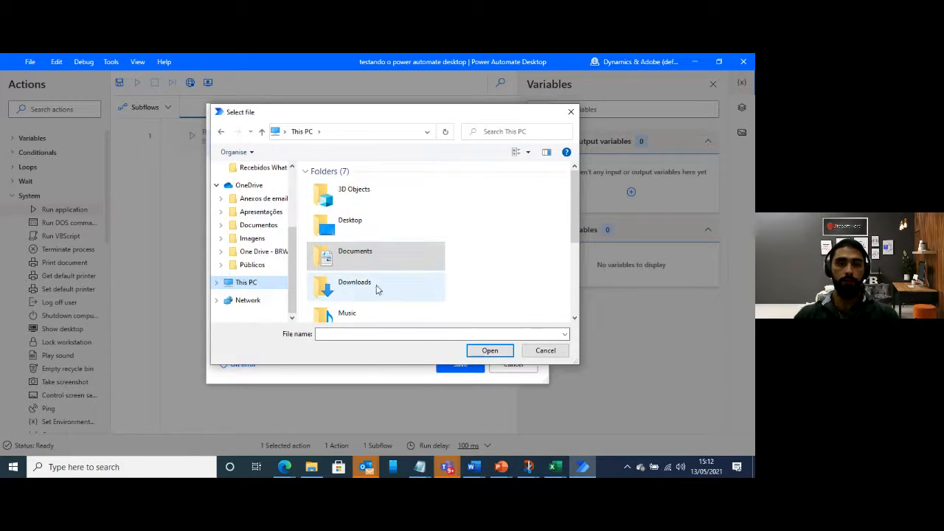
pyautogui.scroll(-3, 379, 288)
pyautogui.doubleClick(379, 285)
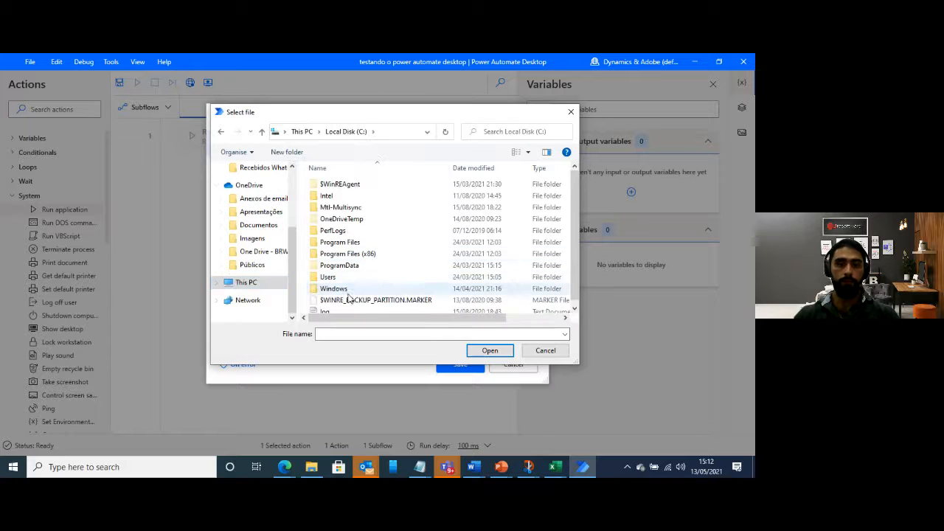
pyautogui.doubleClick(360, 255)
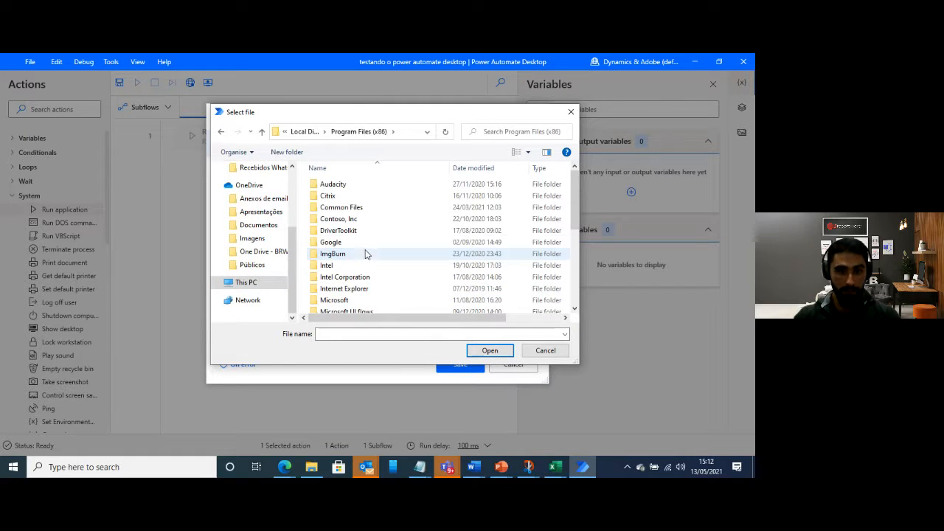
pyautogui.doubleClick(358, 219)
pyautogui.doubleClick(358, 183)
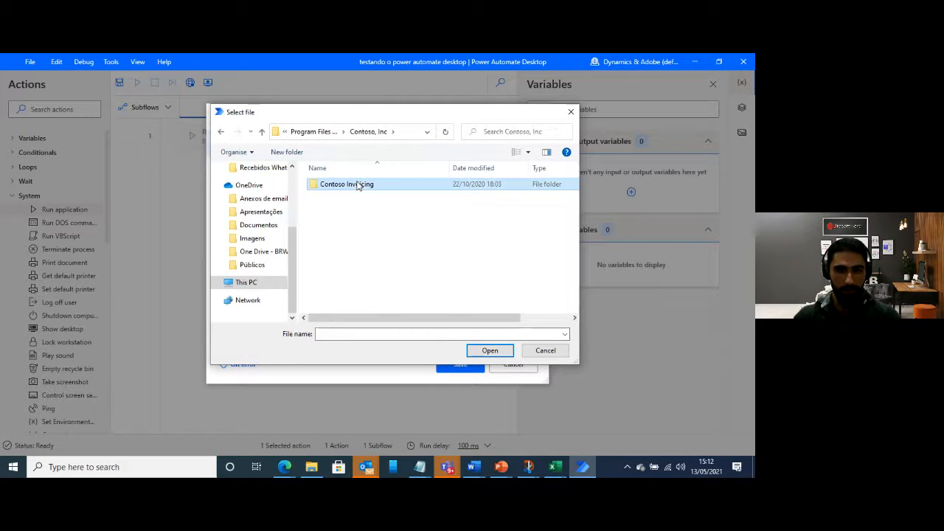
pyautogui.click(362, 242)
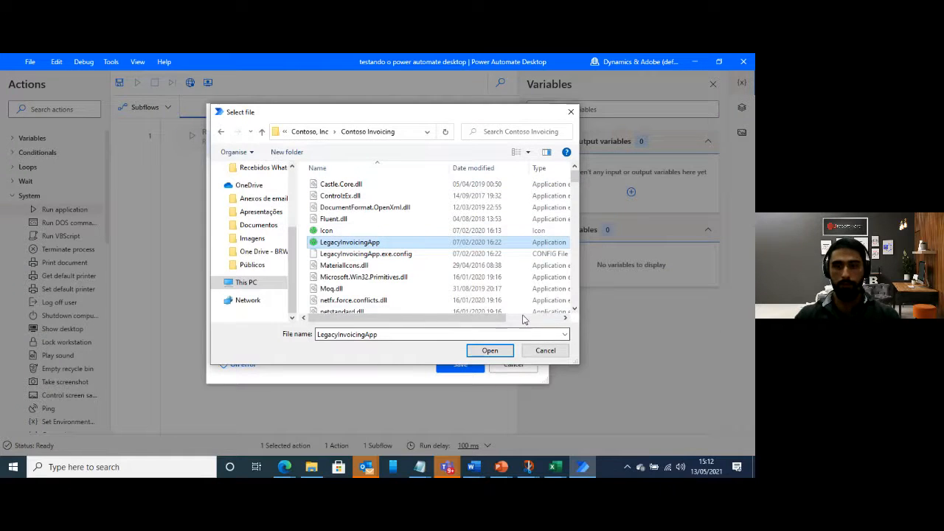
pyautogui.click(495, 352)
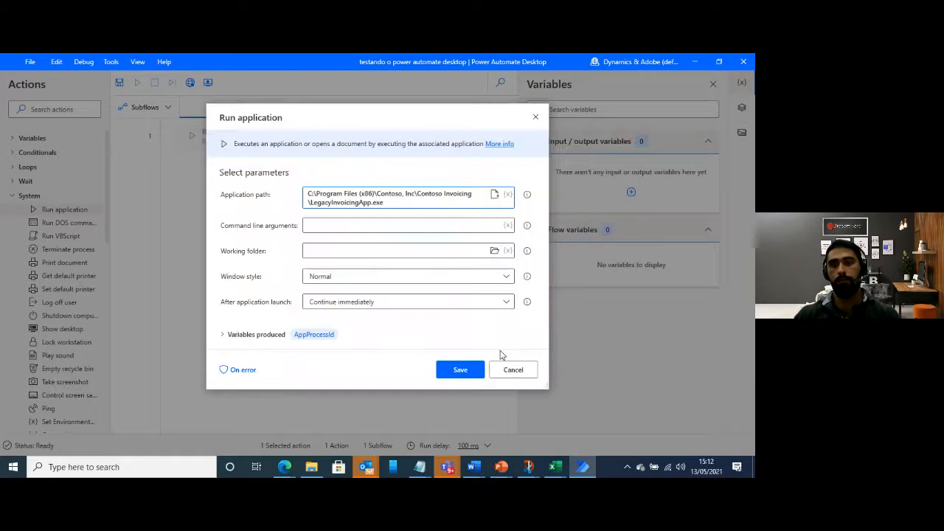
# Set the Run application window style to Maximized and save the action
pyautogui.click(500, 276)
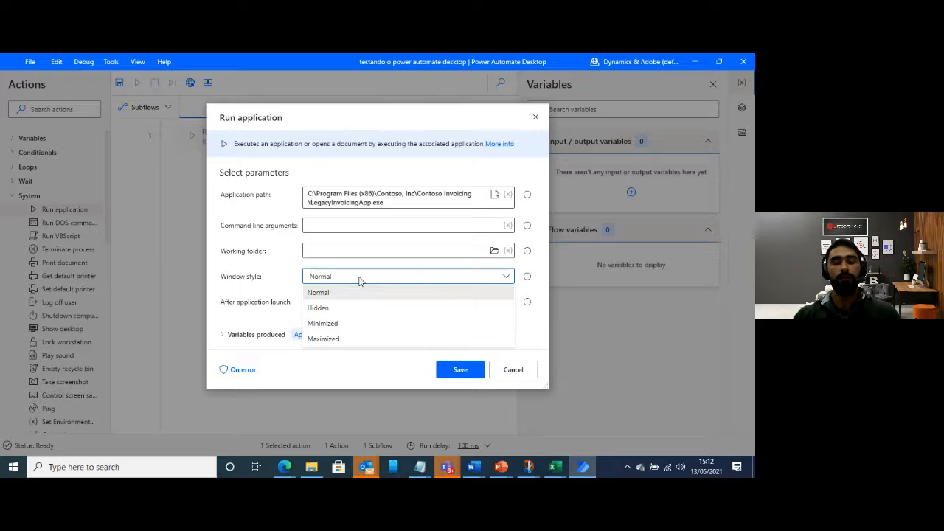
pyautogui.click(324, 339)
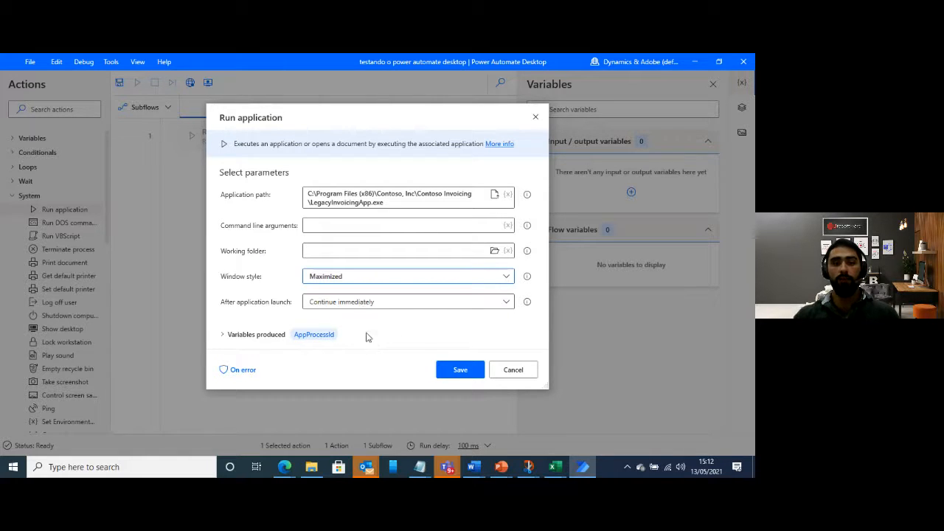
pyautogui.click(467, 371)
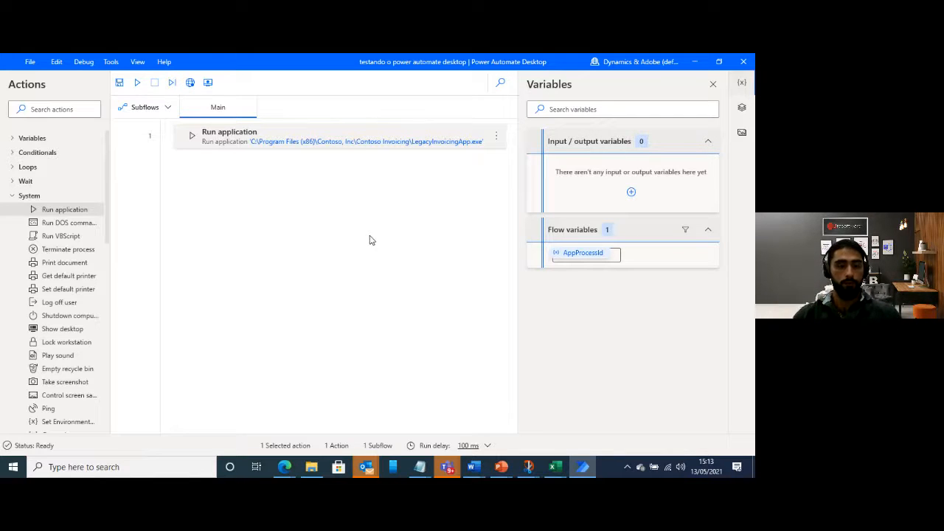
# Open the desktop recorder, then switch to the Windows desktop and launch Contoso Invoicing
pyautogui.click(208, 83)
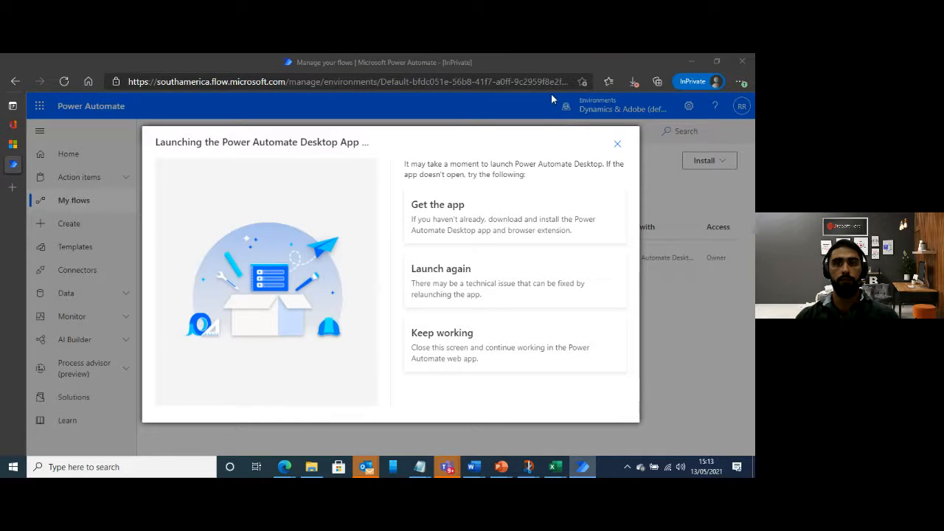
pyautogui.click(691, 62)
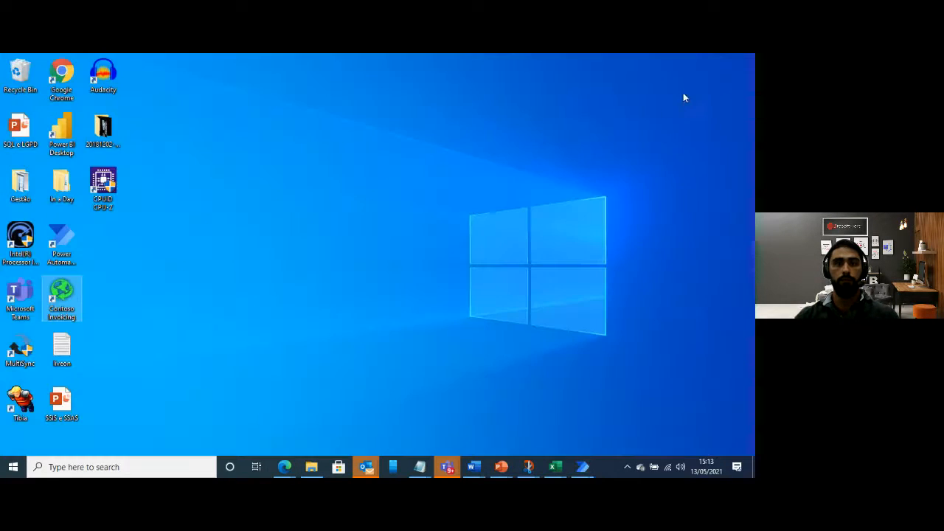
pyautogui.doubleClick(64, 297)
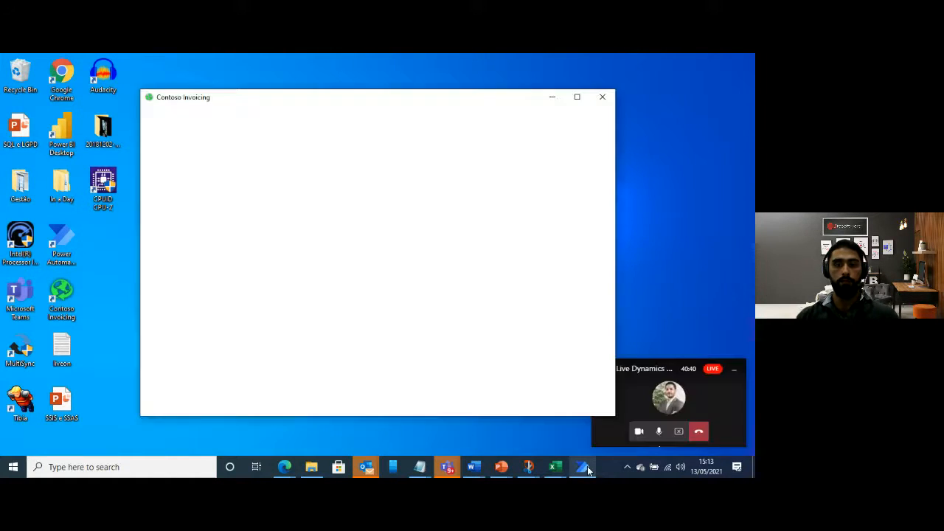
# Bring back the Desktop recorder window and arrange it side by side with the Contoso Invoicing window
pyautogui.click(587, 466)
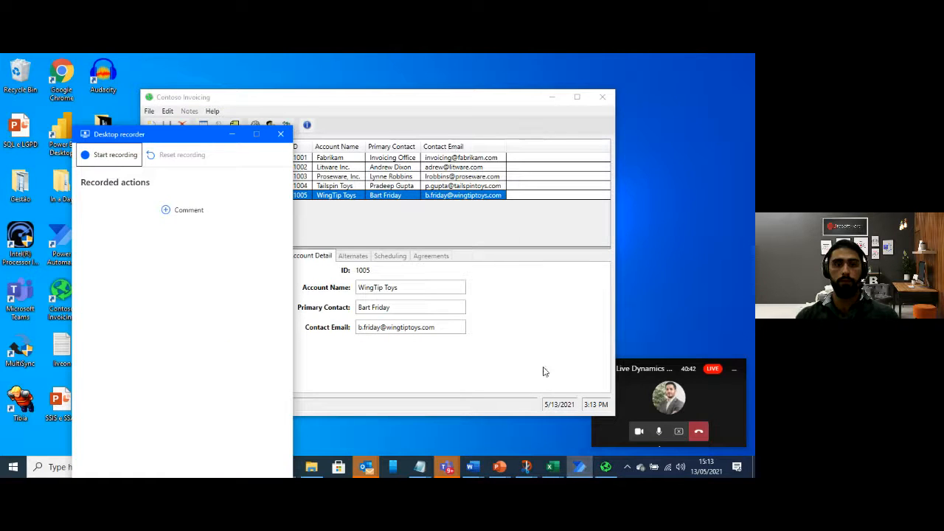
pyautogui.moveTo(171, 142); pyautogui.dragTo(118, 74)
pyautogui.moveTo(359, 96); pyautogui.dragTo(471, 83)
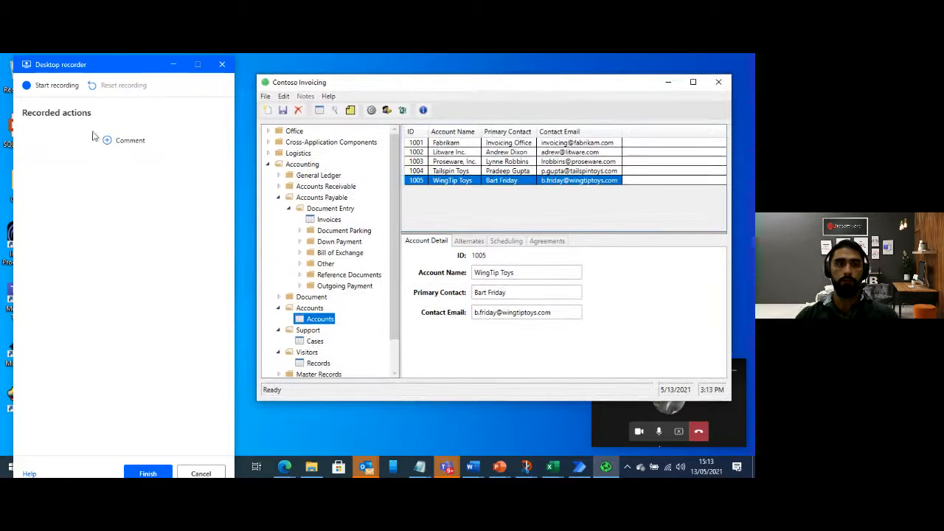
# Start the desktop recording and capture opening Invoices under Accounts Payable > Document Entry in Contoso Invoicing
pyautogui.click(51, 86)
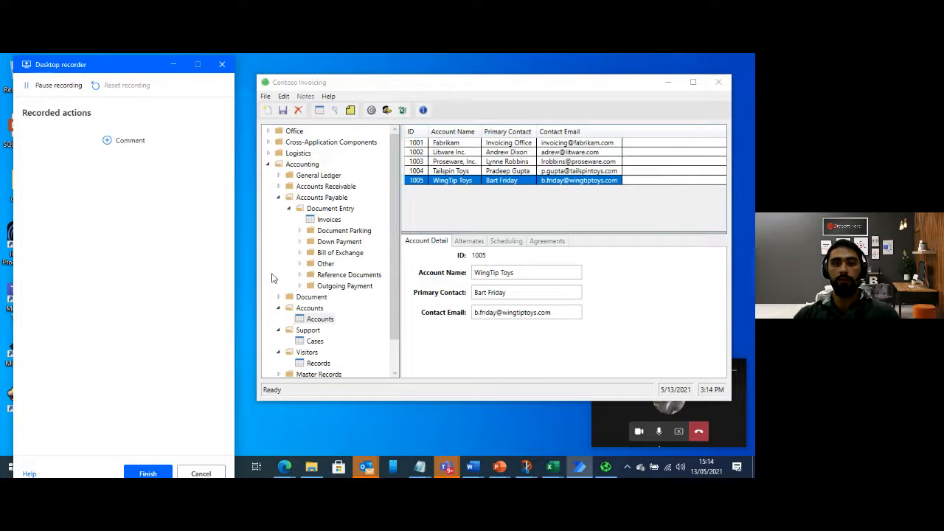
pyautogui.click(329, 220)
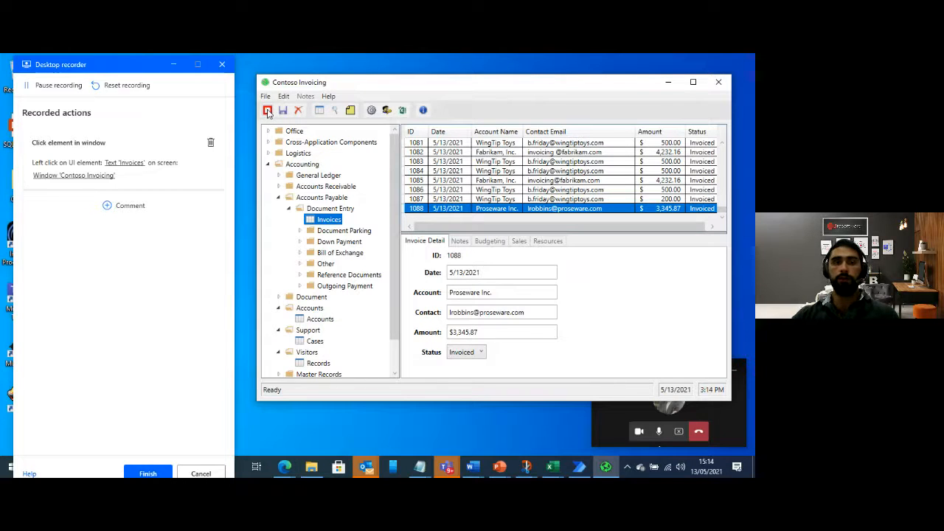
# Record adding a new invoice in Contoso Invoicing and filling its account with WingTip Toys
pyautogui.click(268, 112)
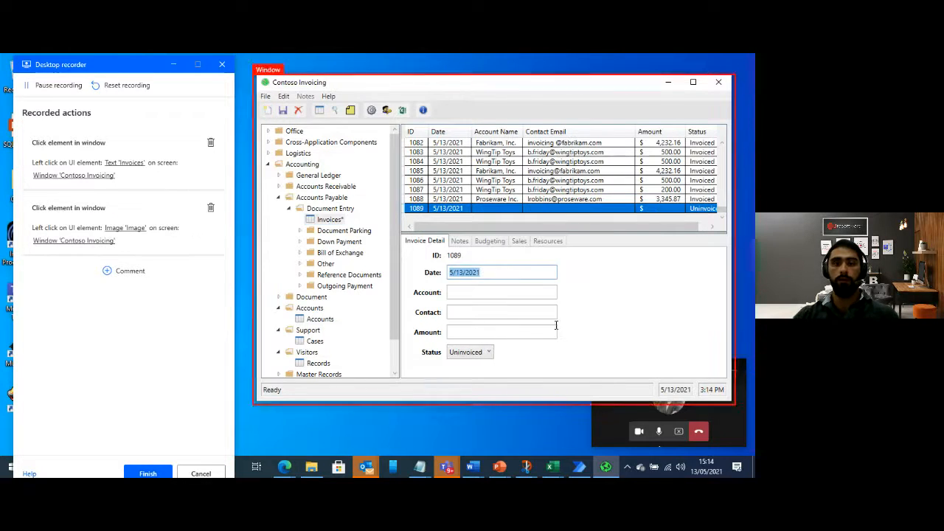
pyautogui.click(484, 293)
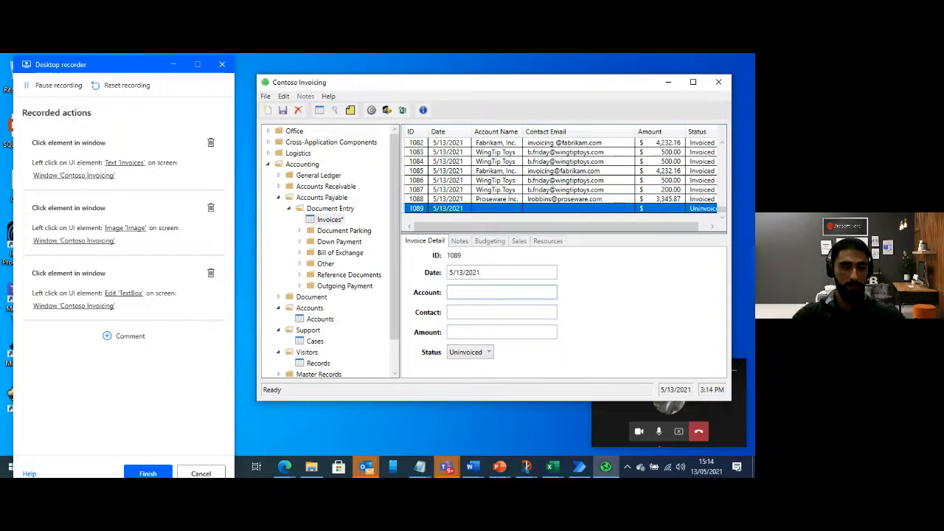
pyautogui.write('WingTip T')
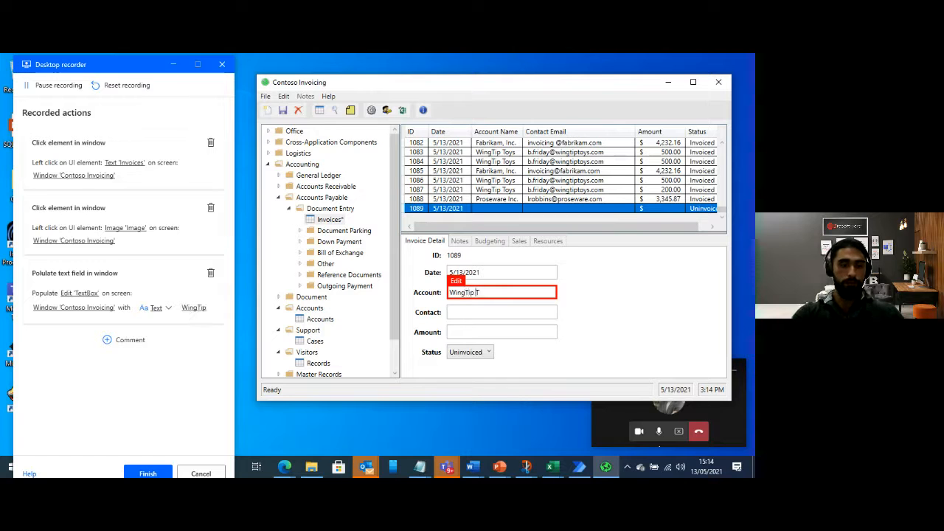
pyautogui.write('oys')
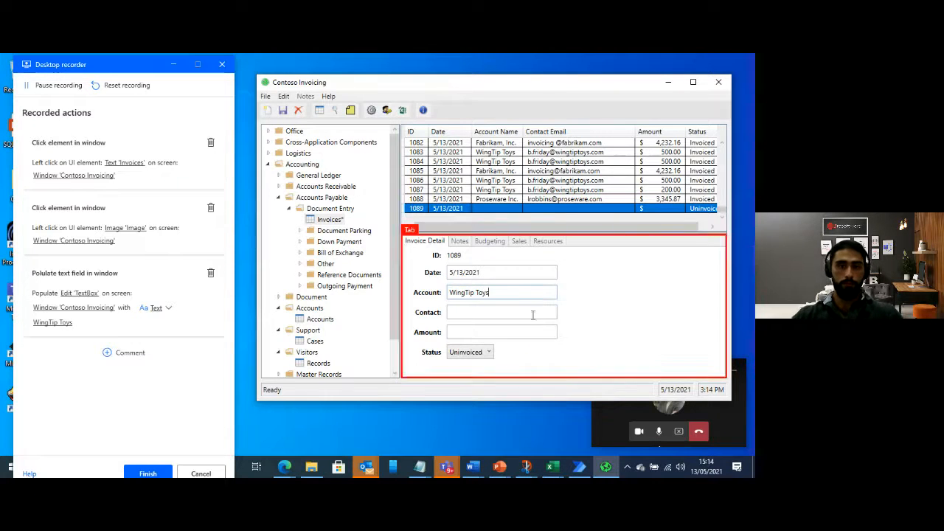
# Record entering the WingTip Toys contact's e-mail address in the new invoice's Contact field
pyautogui.click(516, 311)
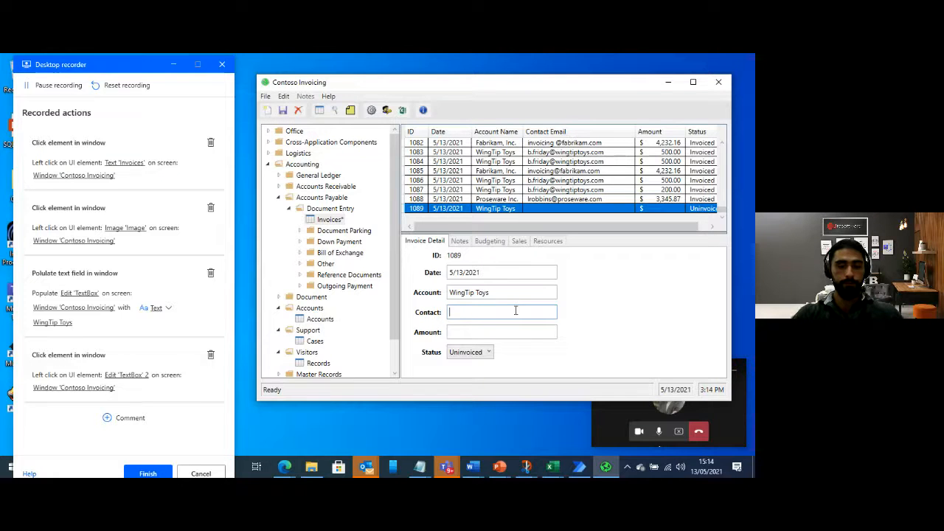
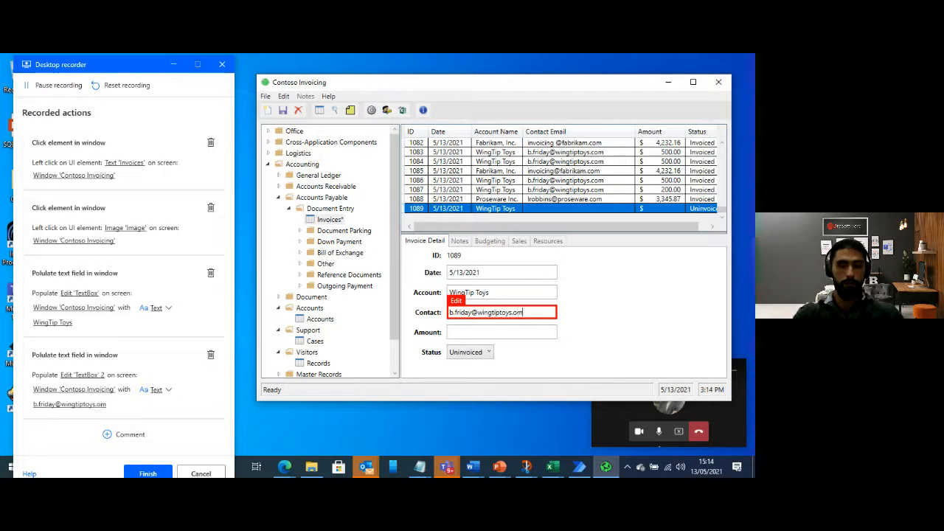
pyautogui.write('.co')
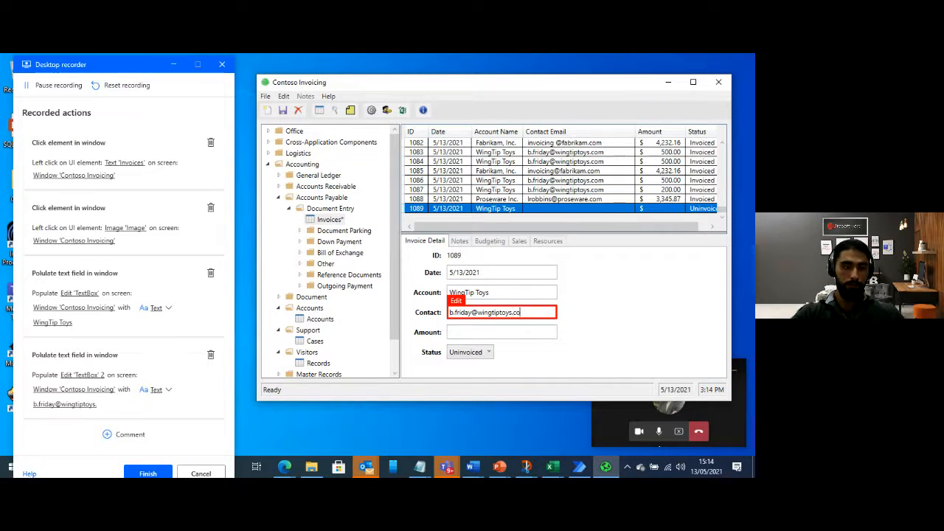
pyautogui.write('m')
# Record setting the invoice amount to 500 and its status to Invoiced, and save the invoice
pyautogui.click(485, 332)
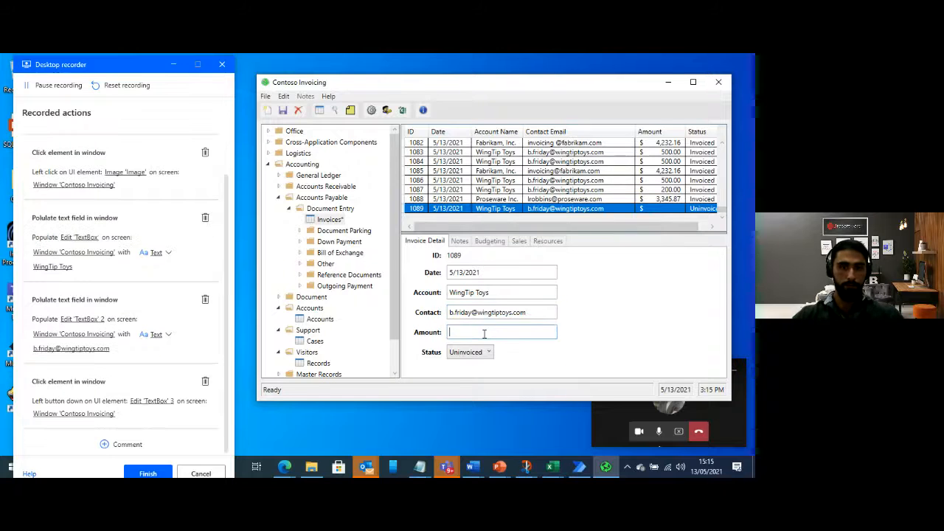
pyautogui.write('500')
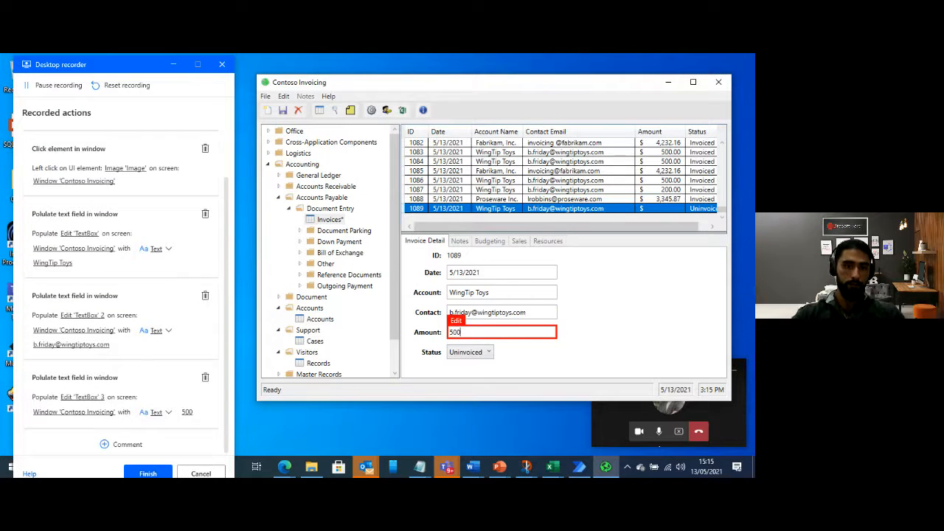
pyautogui.click(479, 352)
pyautogui.click(476, 376)
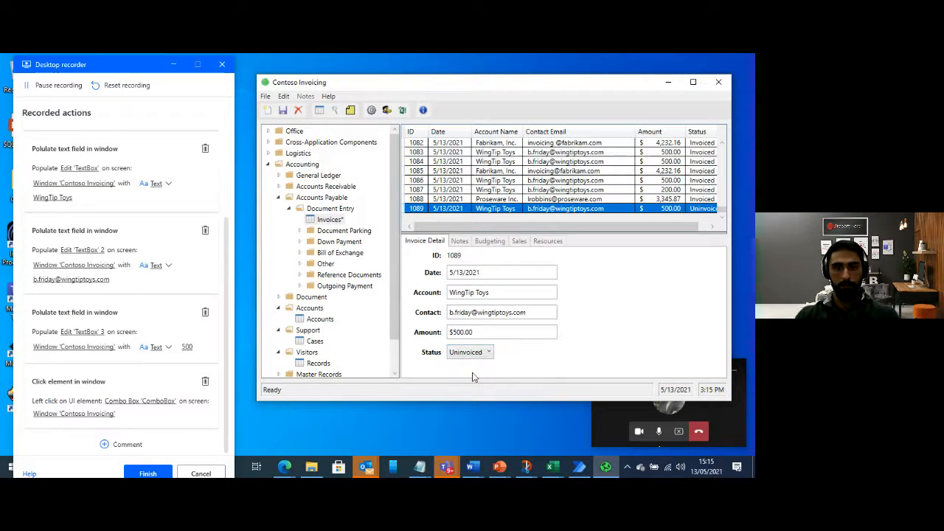
pyautogui.click(284, 111)
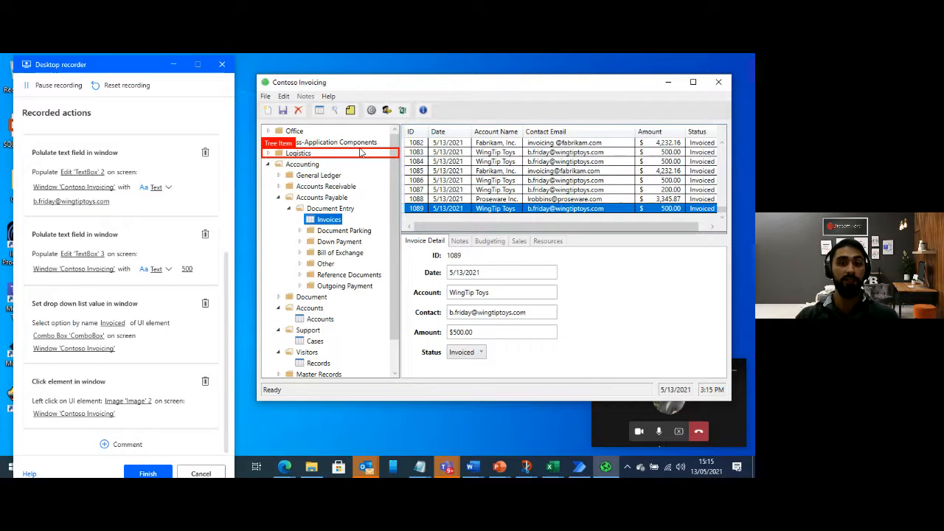
# Finish the desktop recording, minimize the flow designer and close Contoso Invoicing
pyautogui.click(148, 473)
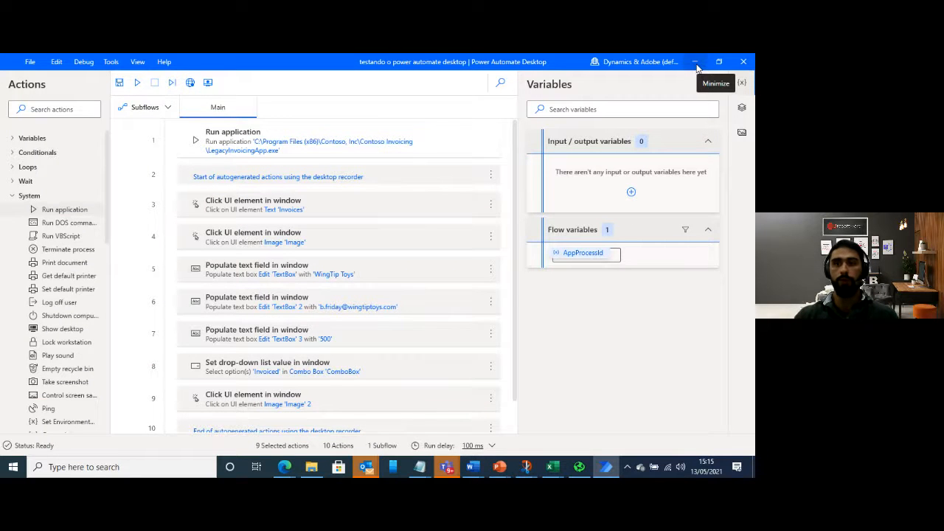
pyautogui.click(697, 62)
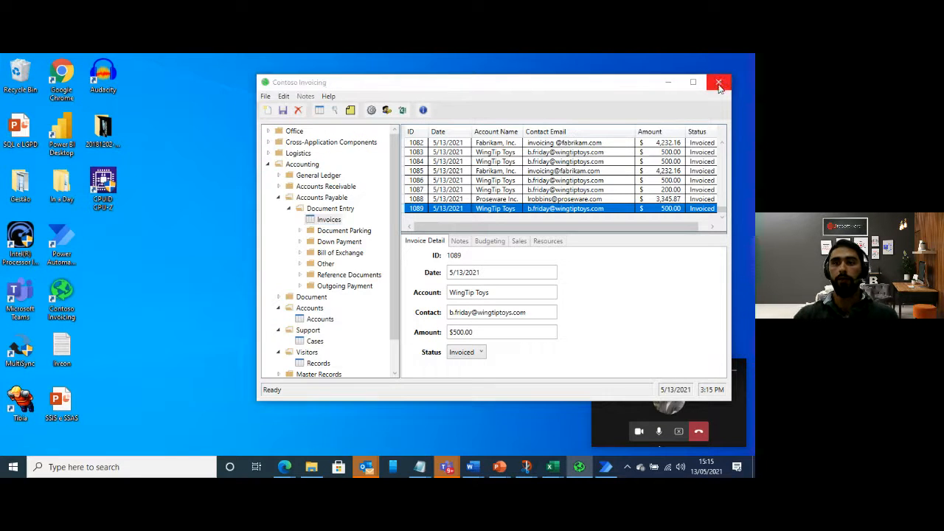
pyautogui.click(719, 84)
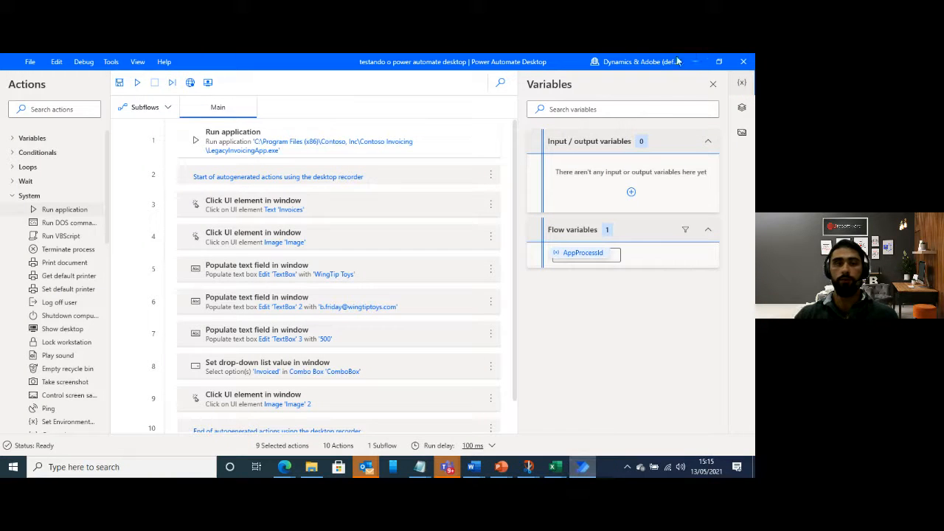
# Switch back to the Power Automate Desktop flow designer and save the flow
pyautogui.click(581, 467)
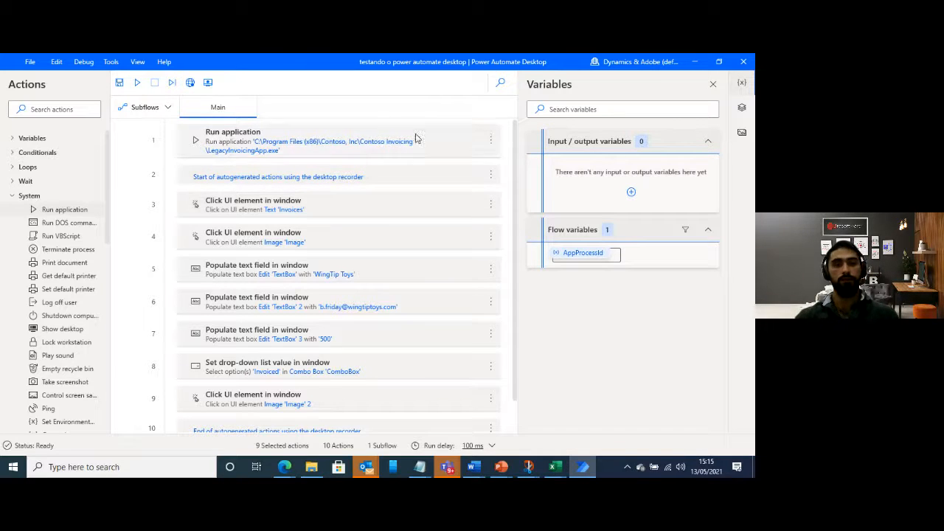
pyautogui.click(120, 82)
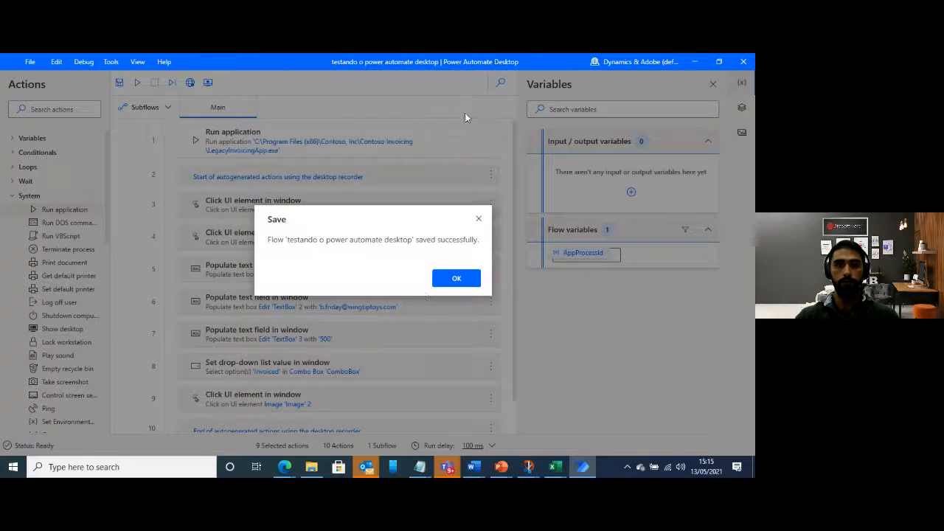
pyautogui.click(456, 279)
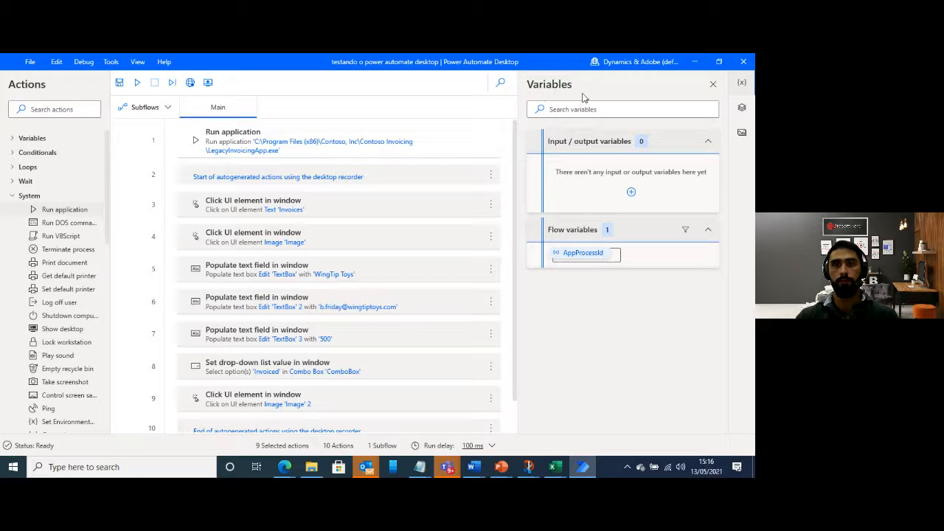
# Start a new input variable named Amount and give it a default value of 500
pyautogui.click(632, 193)
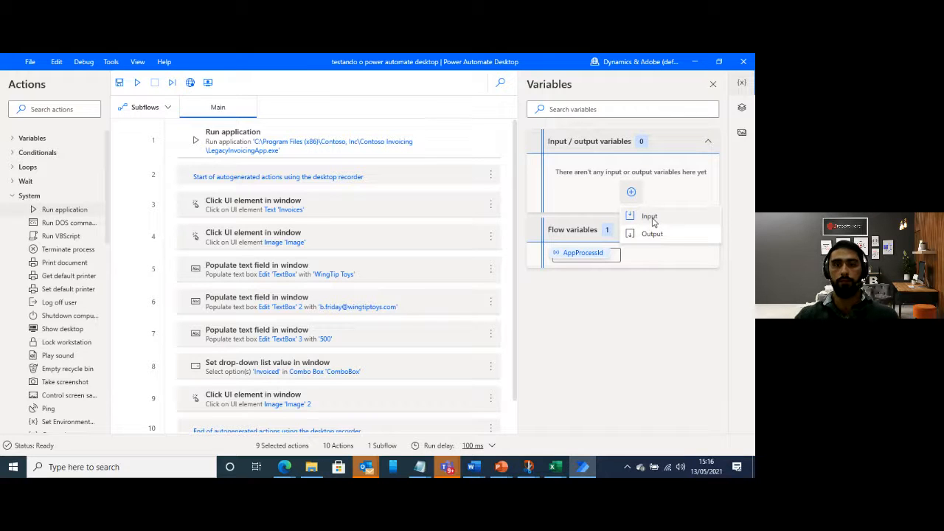
pyautogui.click(650, 217)
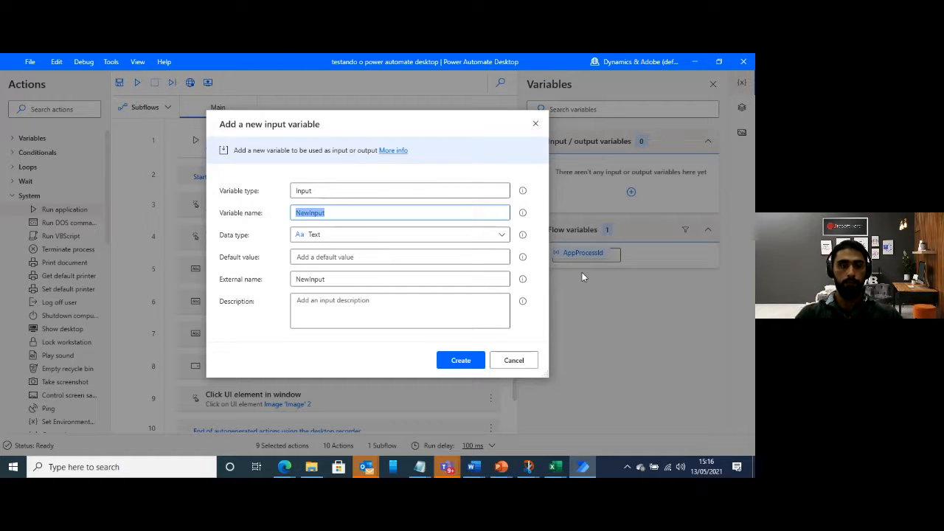
pyautogui.write('Amount')
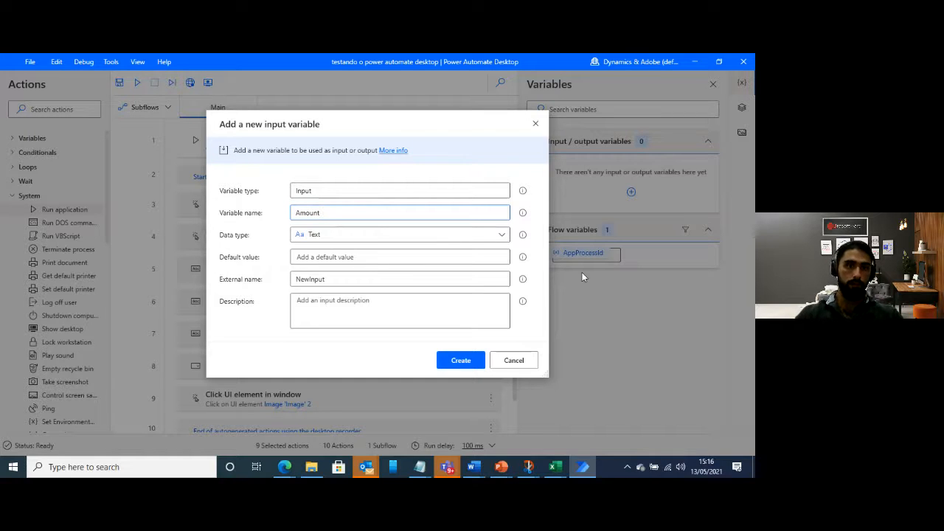
pyautogui.click(346, 257)
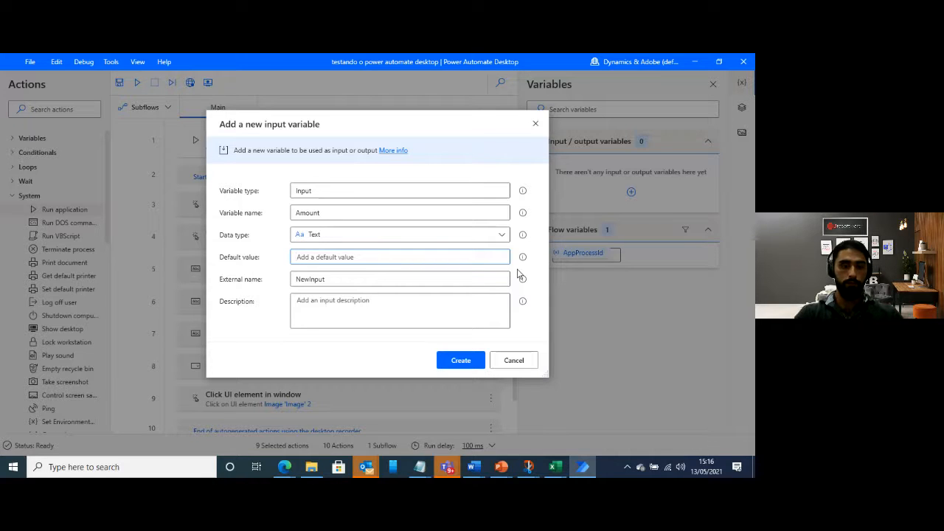
pyautogui.write('500')
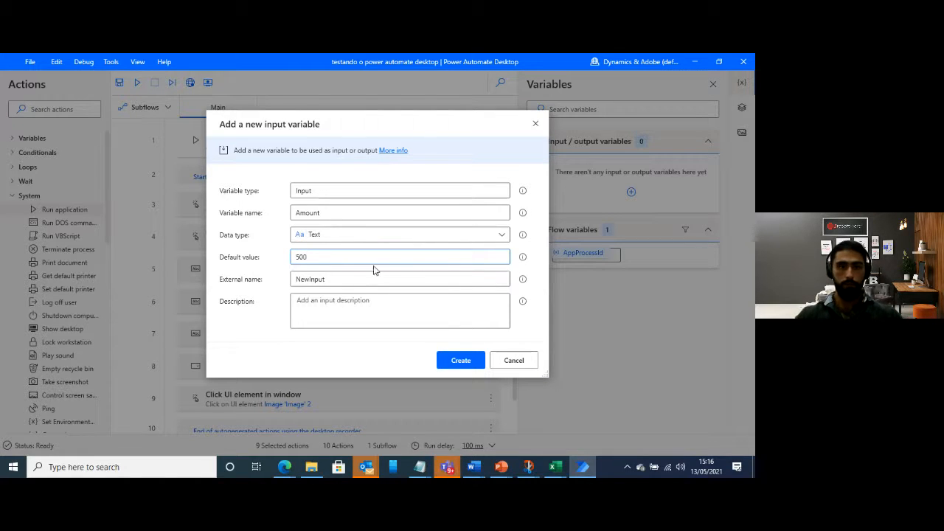
# Set both the variable's external name and description to Amount, and create it
pyautogui.click(348, 278)
pyautogui.moveTo(337, 278); pyautogui.dragTo(314, 267)
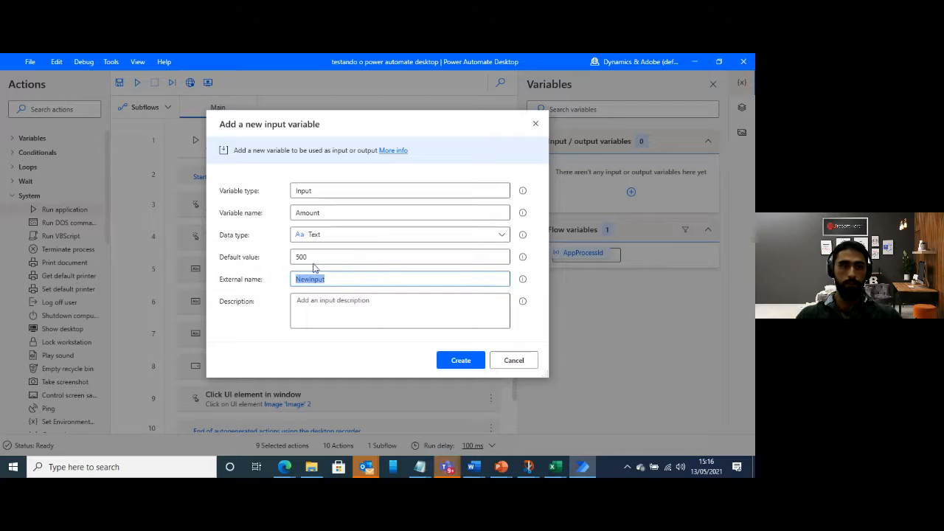
pyautogui.write('Amount')
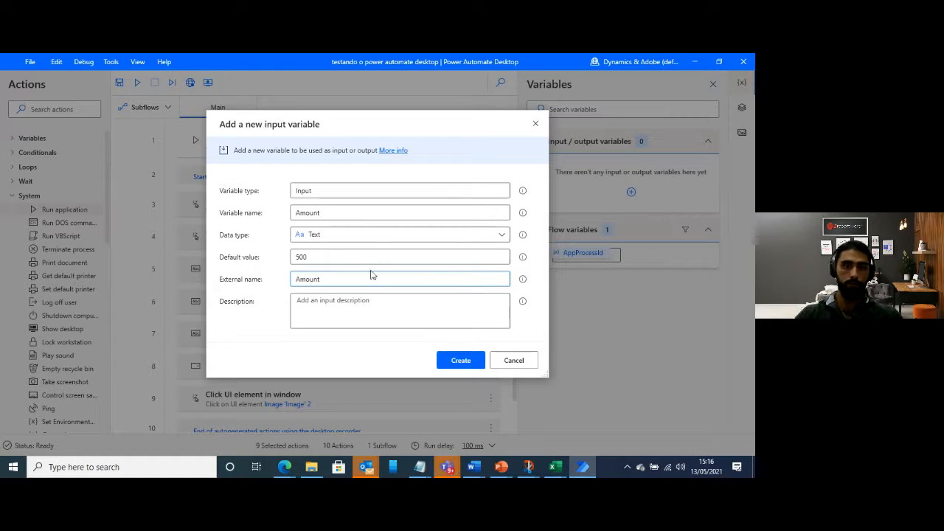
pyautogui.click(362, 302)
pyautogui.write('Amount')
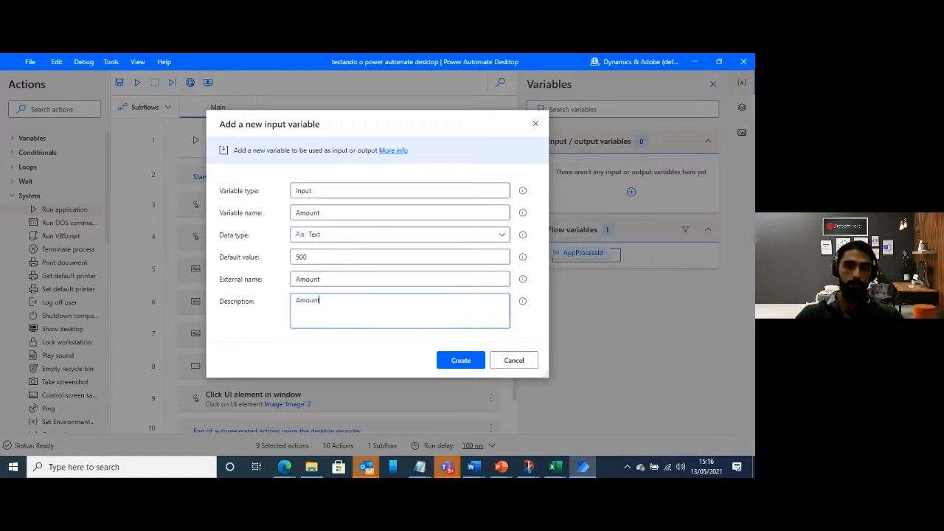
pyautogui.click(459, 360)
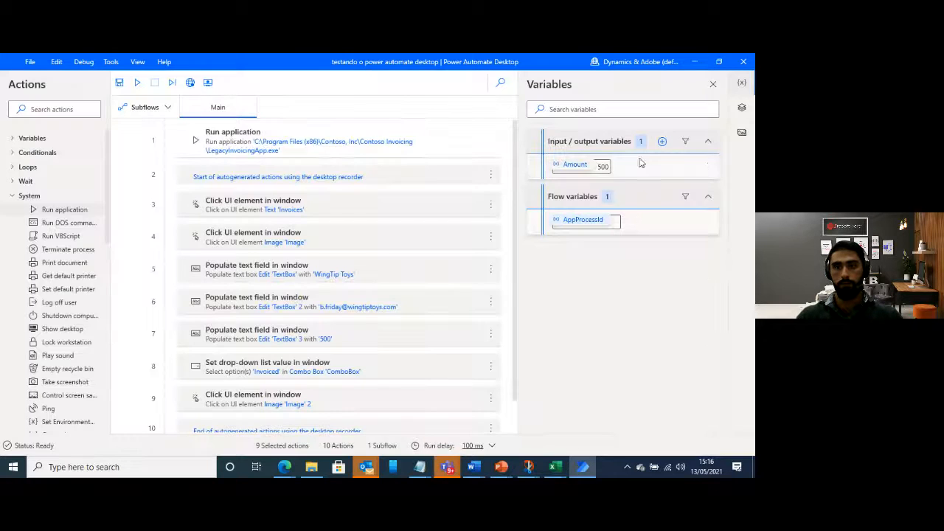
# Start another new input variable and name it Contact
pyautogui.click(663, 142)
pyautogui.click(676, 174)
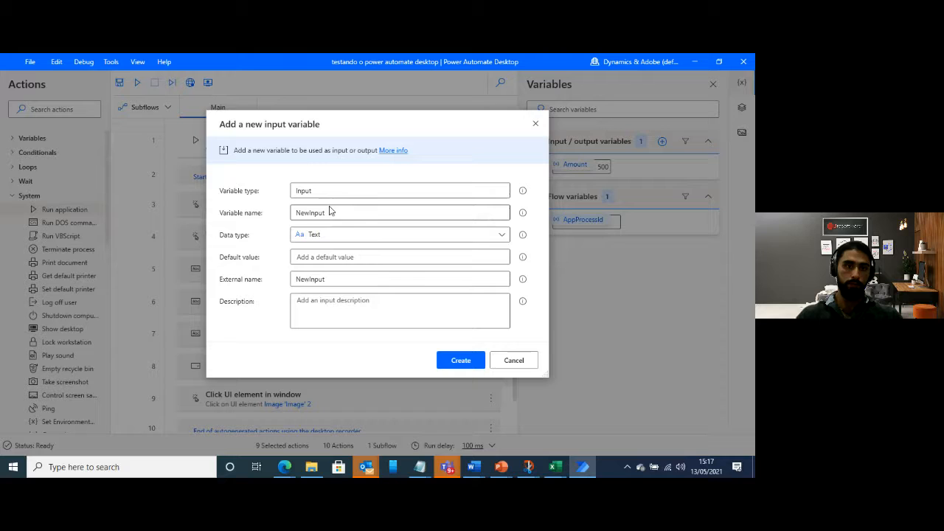
pyautogui.moveTo(331, 211); pyautogui.dragTo(260, 203)
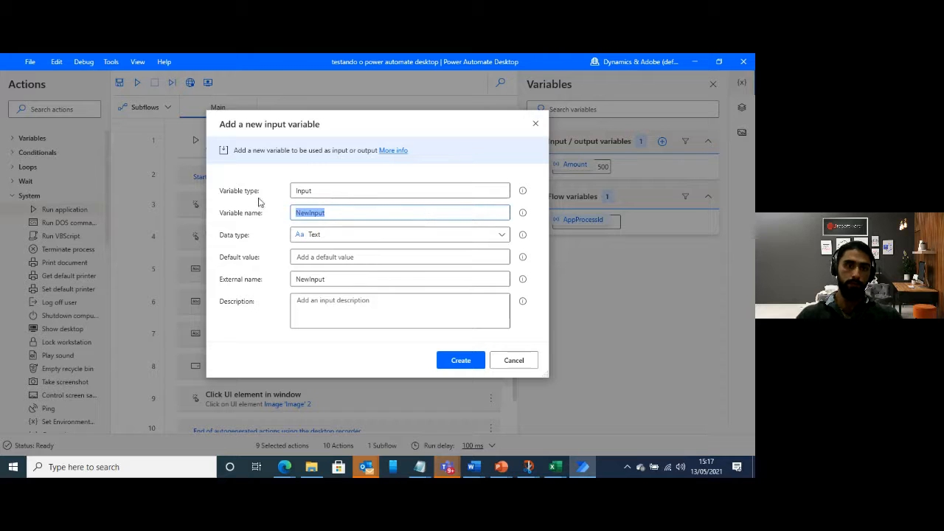
pyautogui.write('COntact')
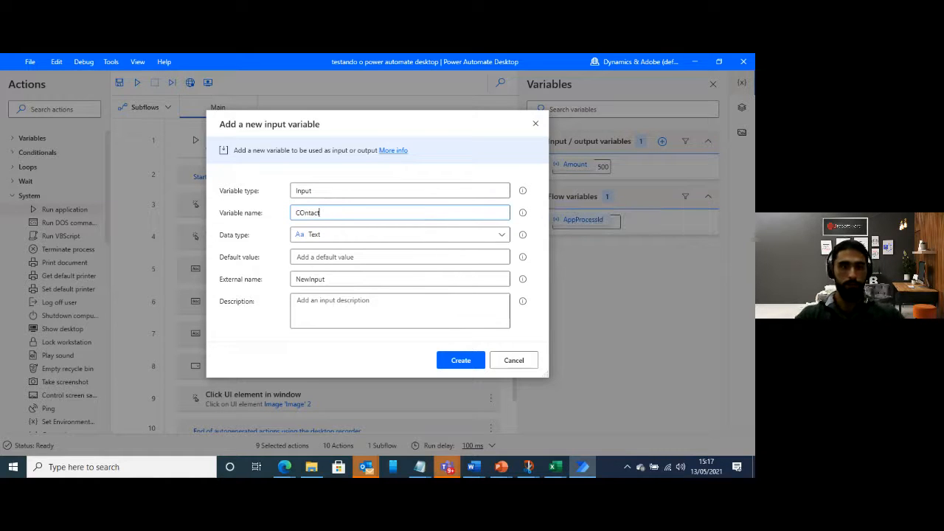
pyautogui.press('BackSpace')
pyautogui.press('BackSpace')
pyautogui.press('BackSpace')
pyautogui.press('BackSpace')
pyautogui.press('BackSpace')
pyautogui.press('BackSpace')
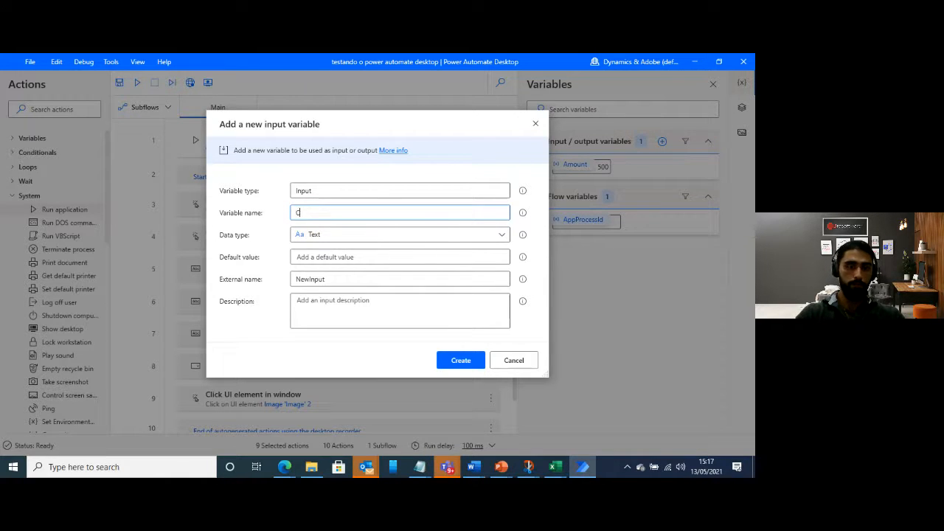
pyautogui.write('ontact')
# Enter the contact's e-mail address as the default value of the Contact input variable
pyautogui.click(326, 256)
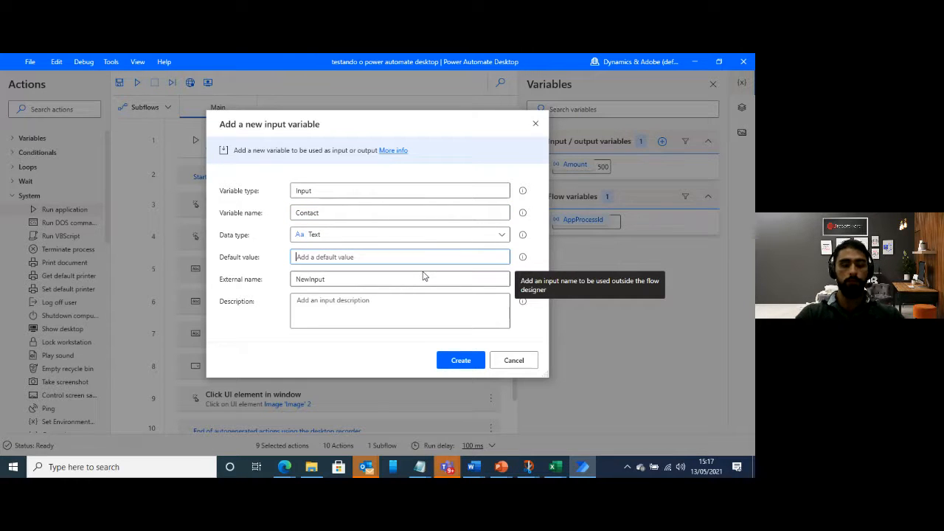
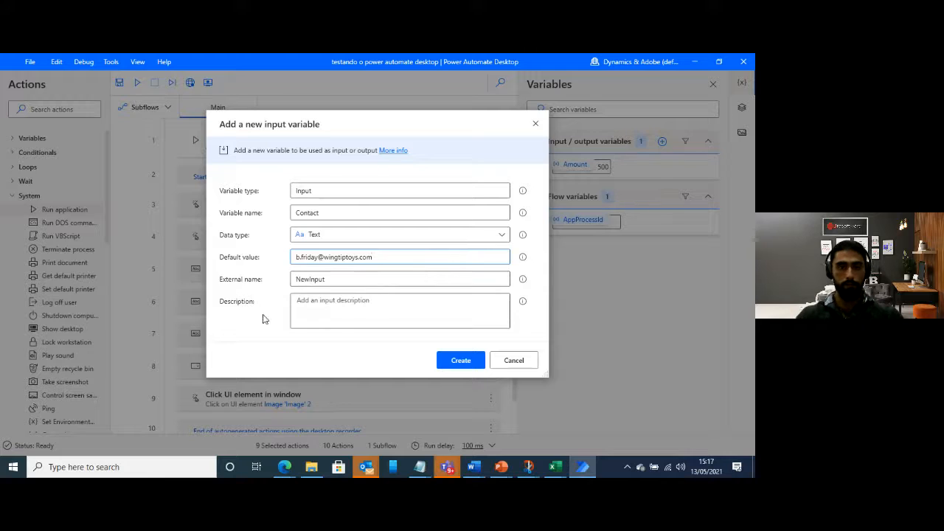
# Set the variable's external name to Contact Email and its description to COntact Email, and create it
pyautogui.doubleClick(327, 278)
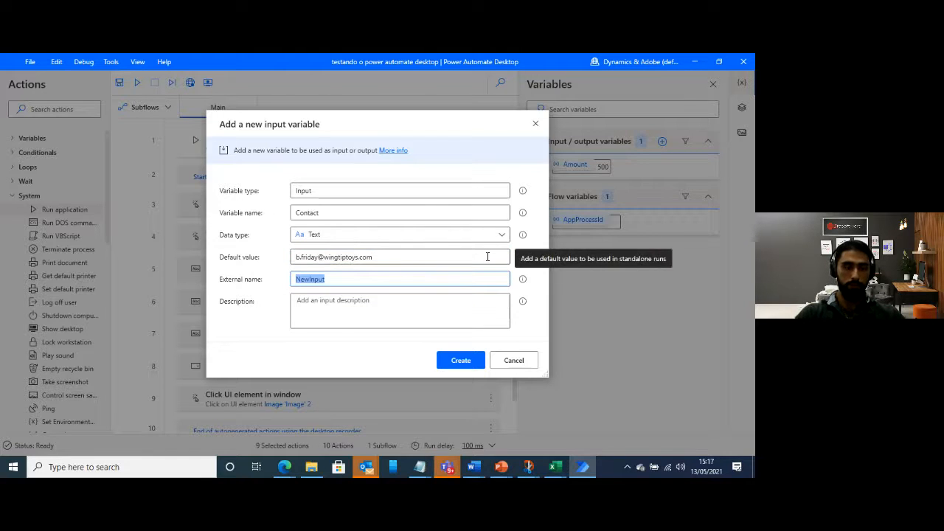
pyautogui.write('Contact')
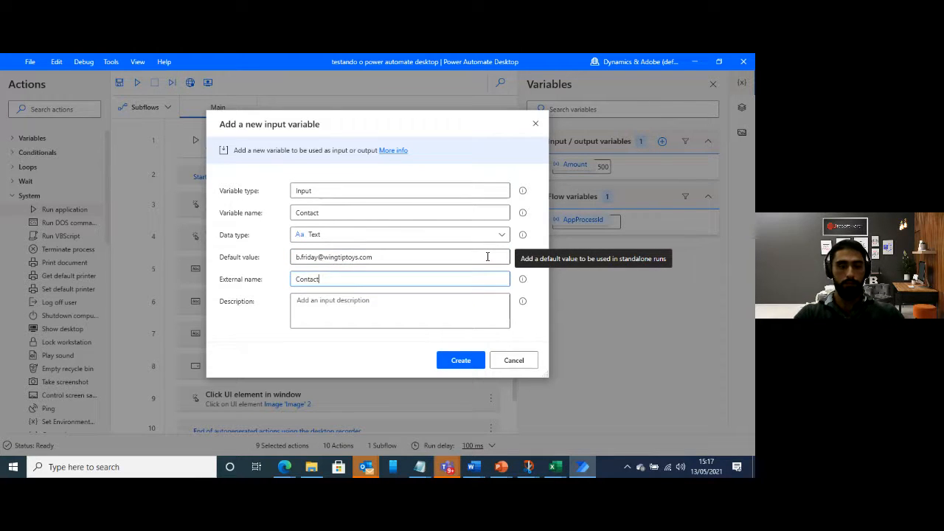
pyautogui.write(' Email')
pyautogui.press('Tab')
pyautogui.write('COnta')
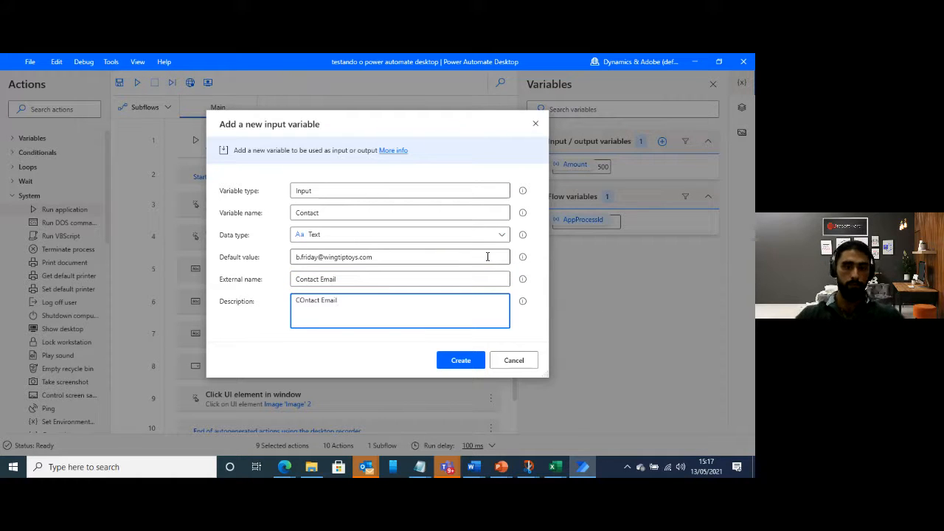
pyautogui.click(460, 360)
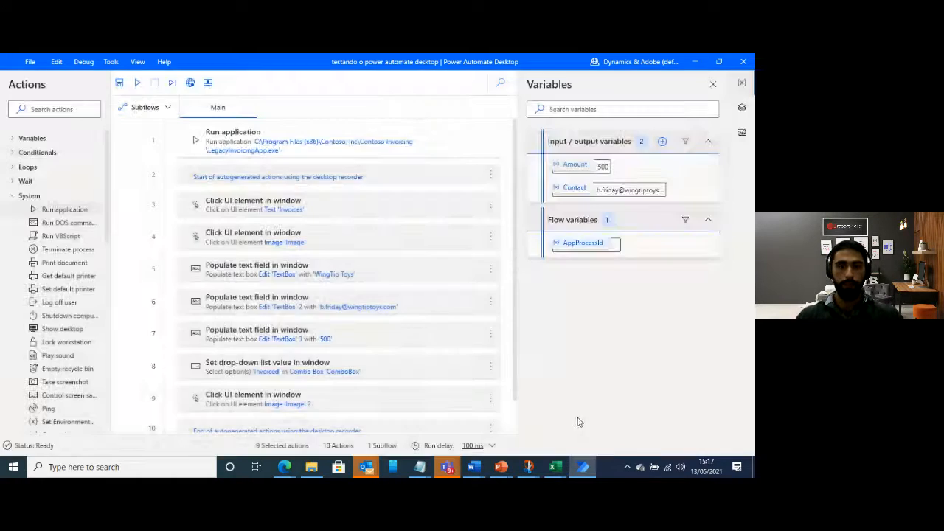
# Start a new input variable named Account and give it a default value of WingTip Toys
pyautogui.click(661, 142)
pyautogui.click(663, 166)
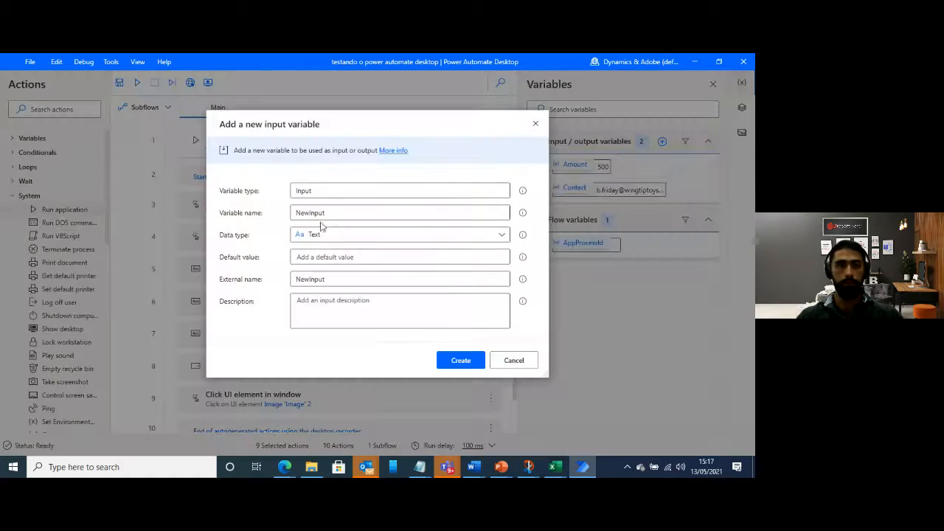
pyautogui.moveTo(334, 212); pyautogui.dragTo(238, 214)
pyautogui.write('Account')
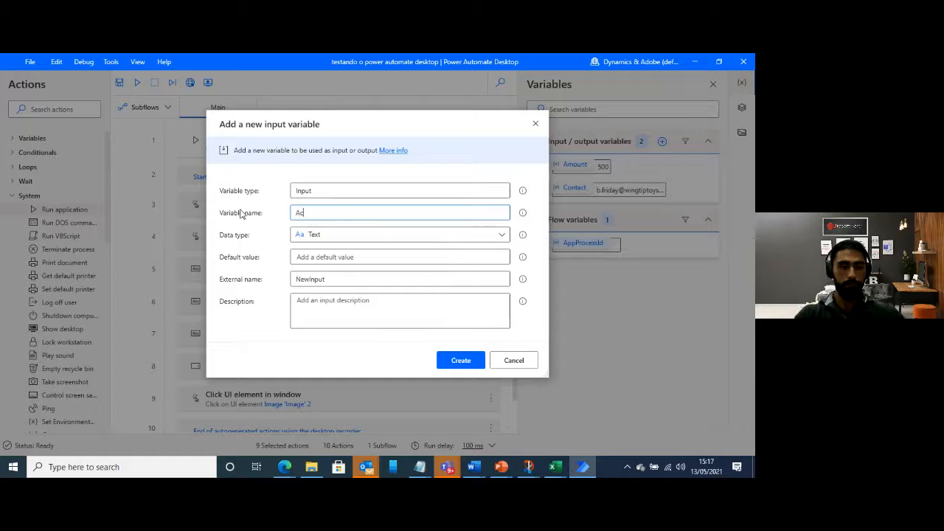
pyautogui.click(330, 258)
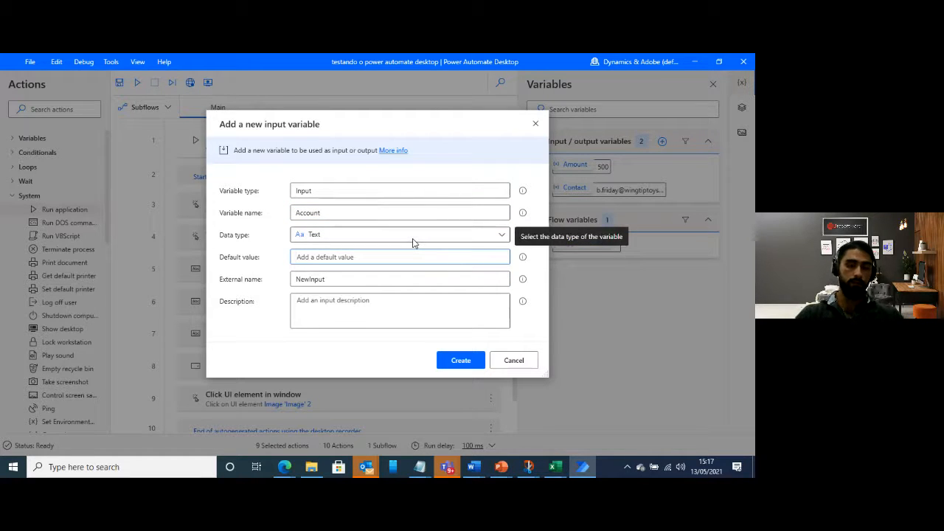
pyautogui.write('W')
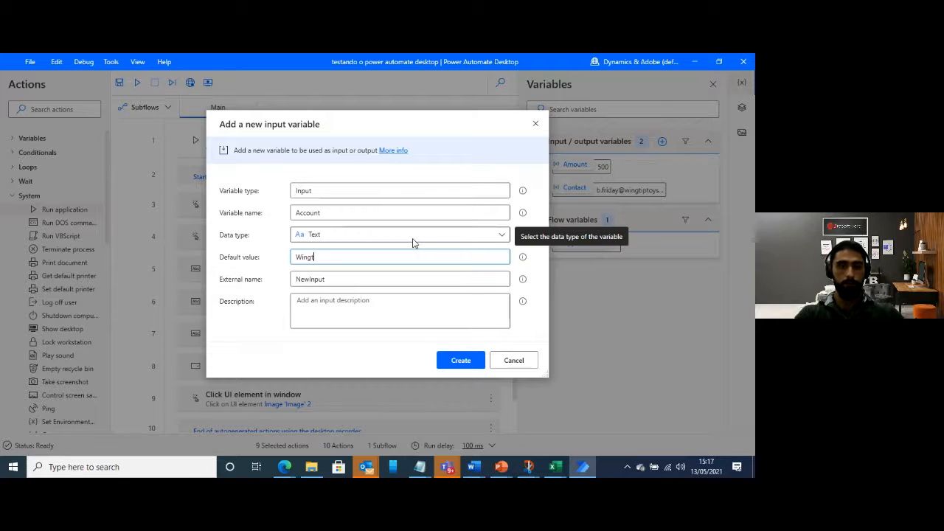
pyautogui.write('ingT')
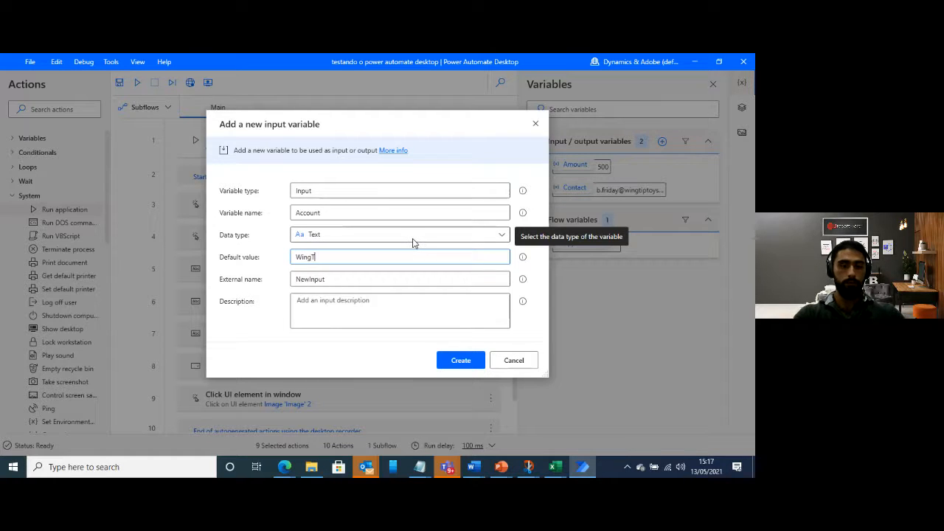
pyautogui.write('ip Toys')
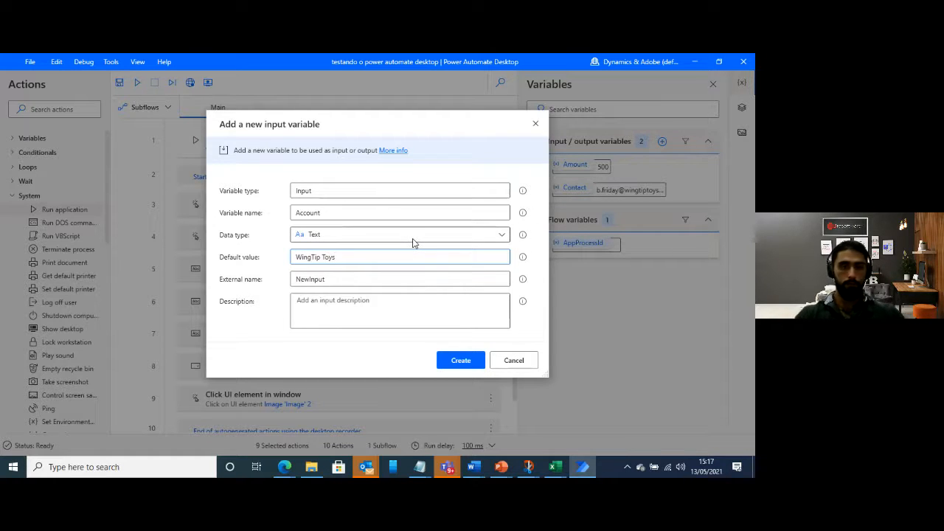
# Set both the Account variable's external name and description to Account Name, and create it
pyautogui.moveTo(339, 279); pyautogui.dragTo(257, 276)
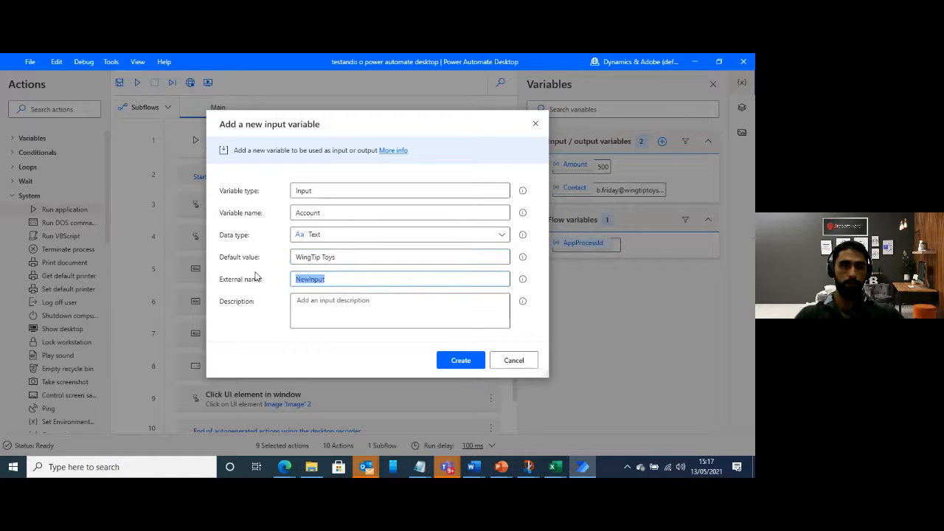
pyautogui.write('Account Name')
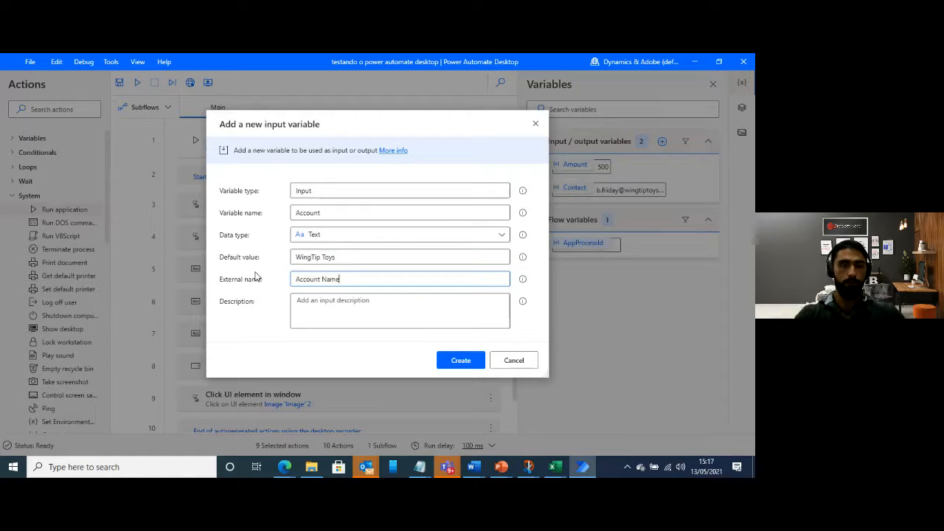
pyautogui.click(346, 304)
pyautogui.write('Acc')
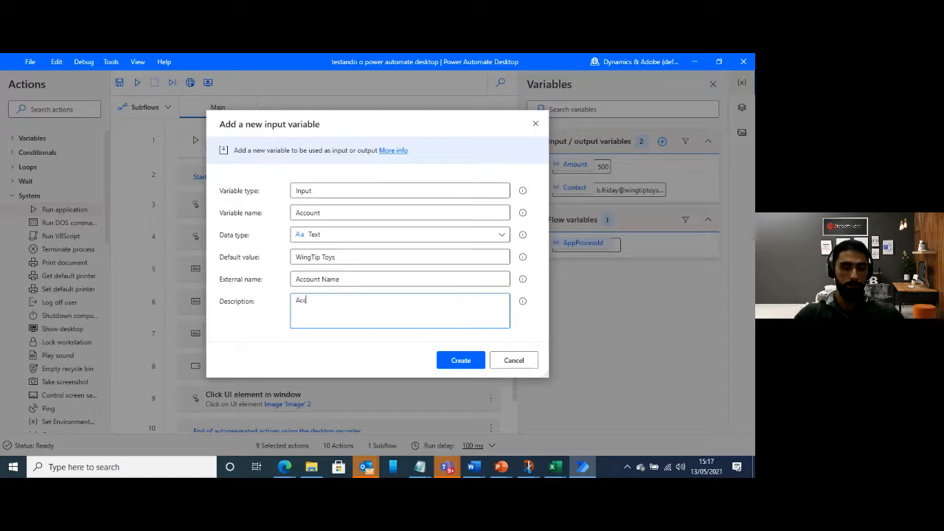
pyautogui.write('ou')
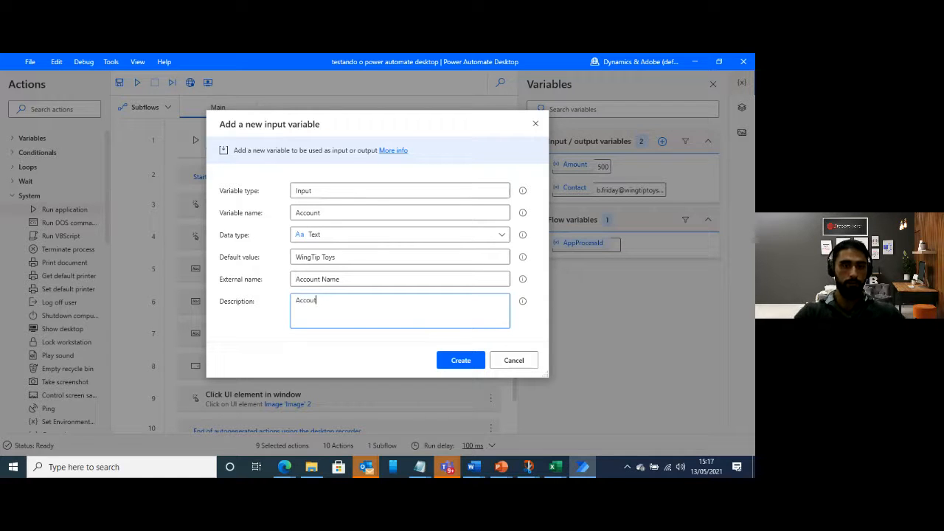
pyautogui.write('nt N')
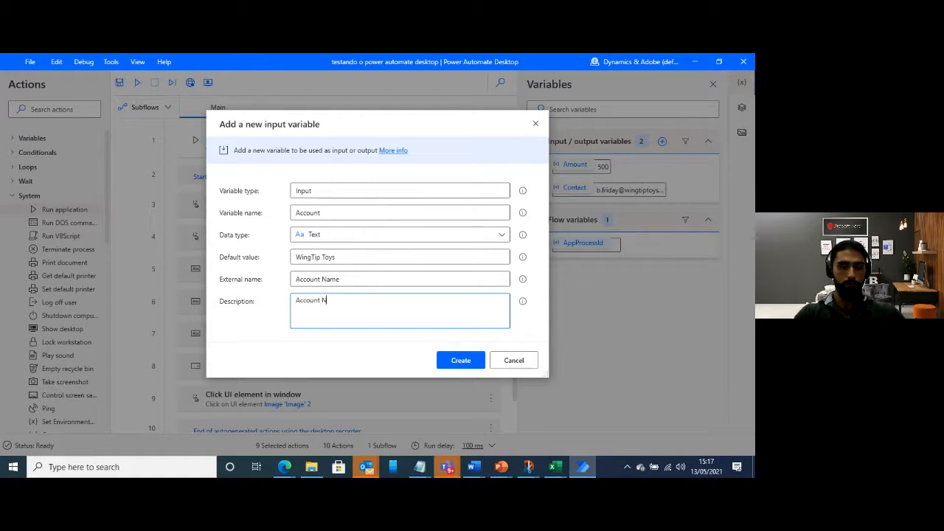
pyautogui.write('ame')
pyautogui.click(460, 360)
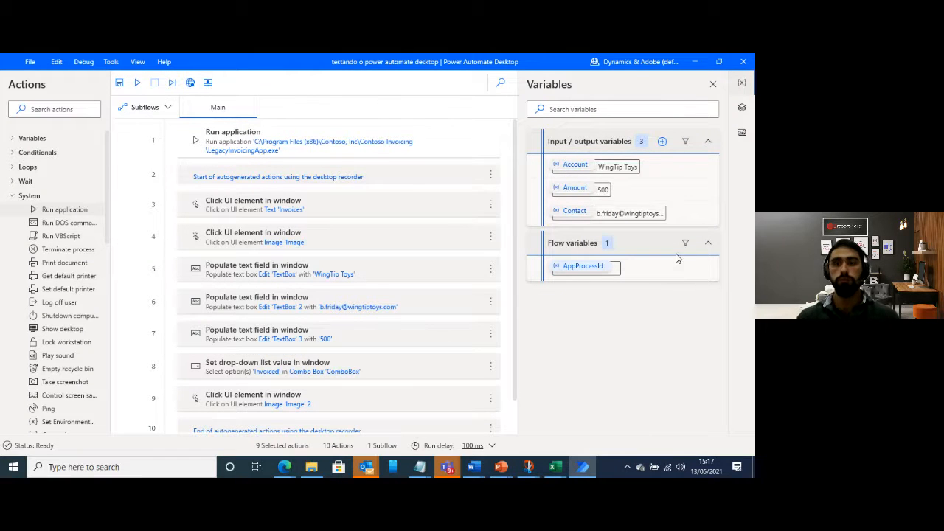
# Start a new output variable and name it InvoiceID
pyautogui.click(662, 141)
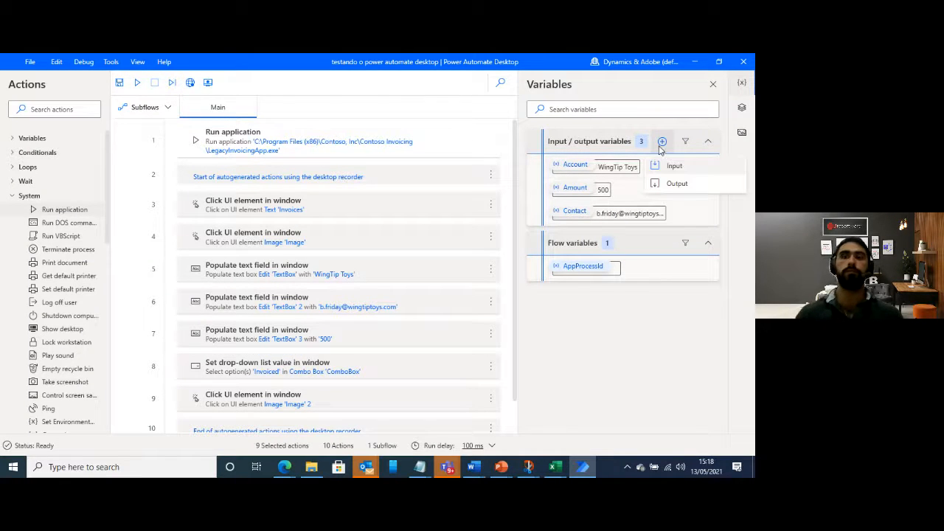
pyautogui.click(682, 186)
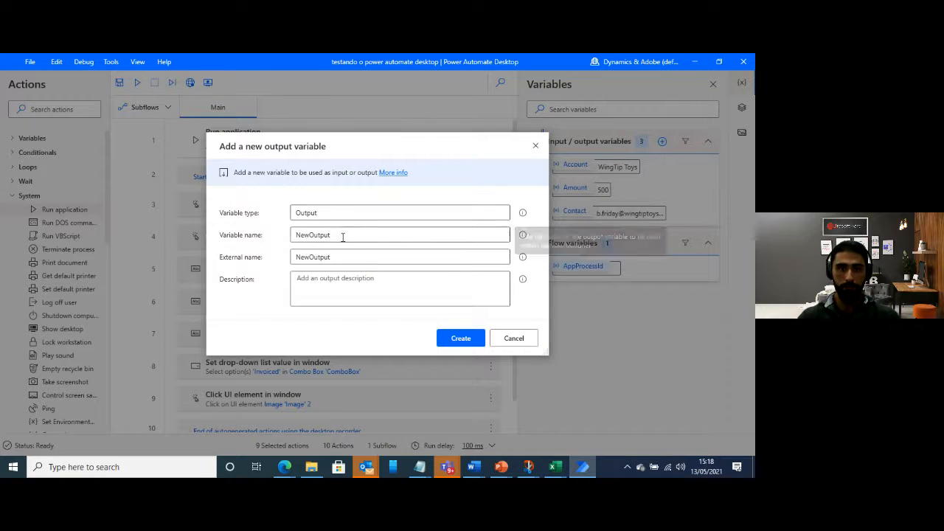
pyautogui.doubleClick(343, 235)
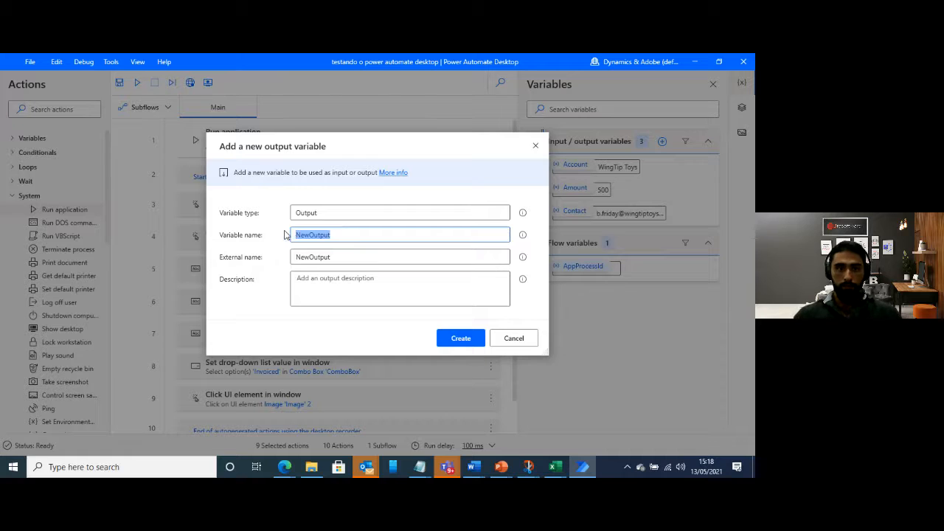
pyautogui.write('InvoiceID')
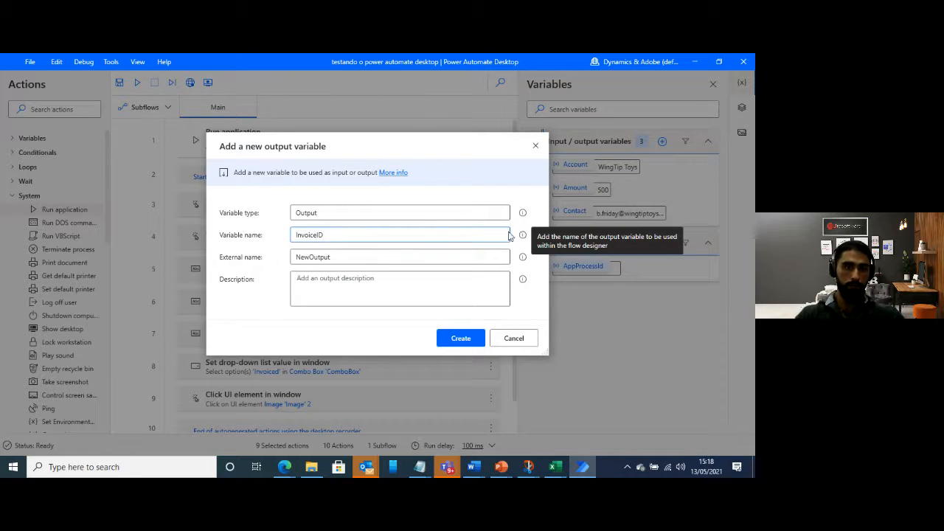
# Copy the name InvoiceID into the output variable's external name and description, and create it
pyautogui.click(327, 256)
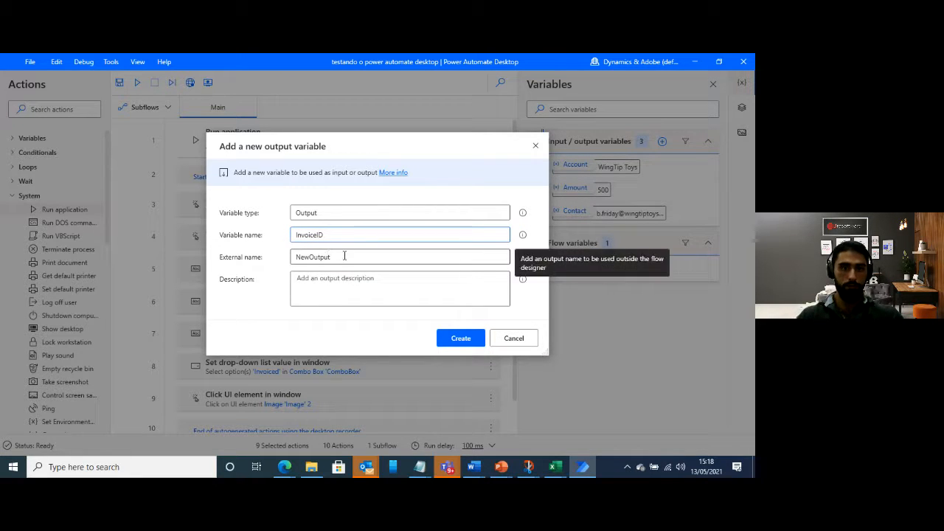
pyautogui.moveTo(344, 257); pyautogui.dragTo(270, 255)
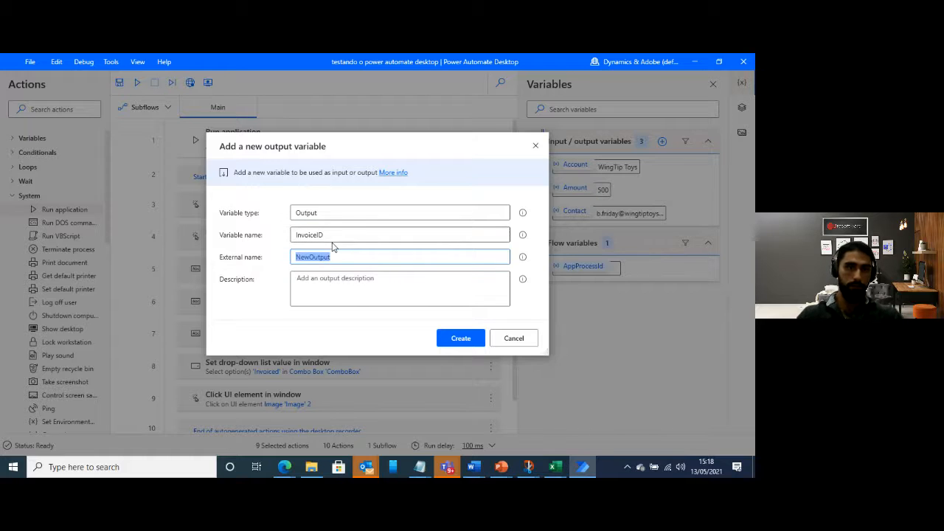
pyautogui.click(327, 235)
pyautogui.moveTo(327, 235); pyautogui.dragTo(275, 237)
pyautogui.hotkey('ctrl', 'c')
pyautogui.click(320, 256)
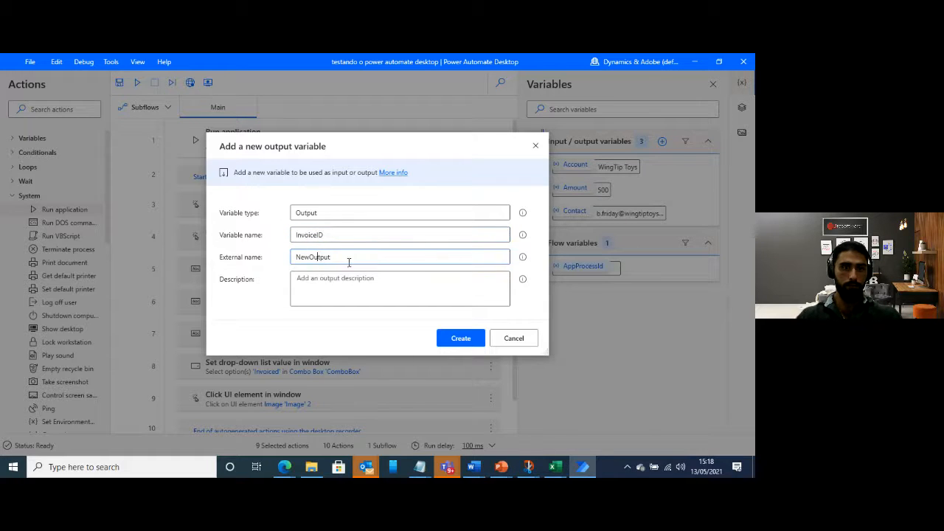
pyautogui.moveTo(345, 258); pyautogui.dragTo(246, 255)
pyautogui.hotkey('ctrl', 'v')
pyautogui.click(322, 290)
pyautogui.hotkey('ctrl', 'v')
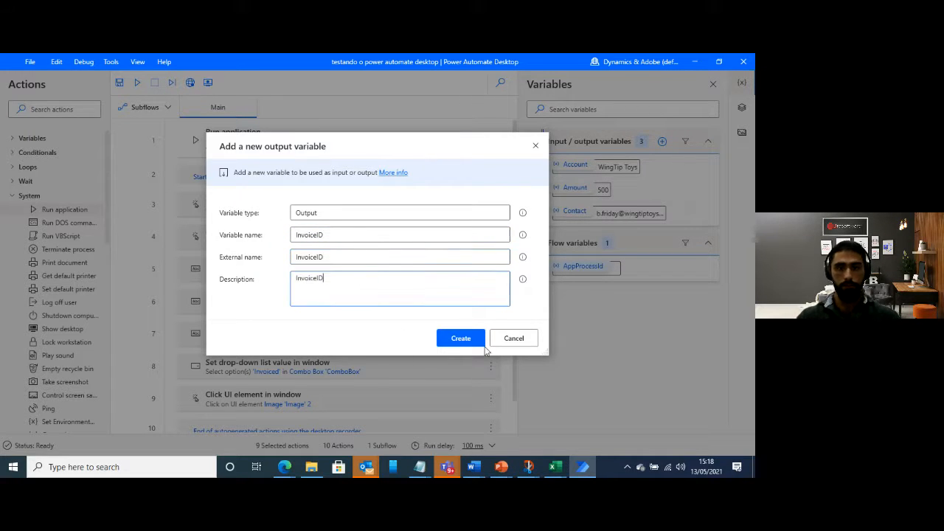
pyautogui.click(457, 341)
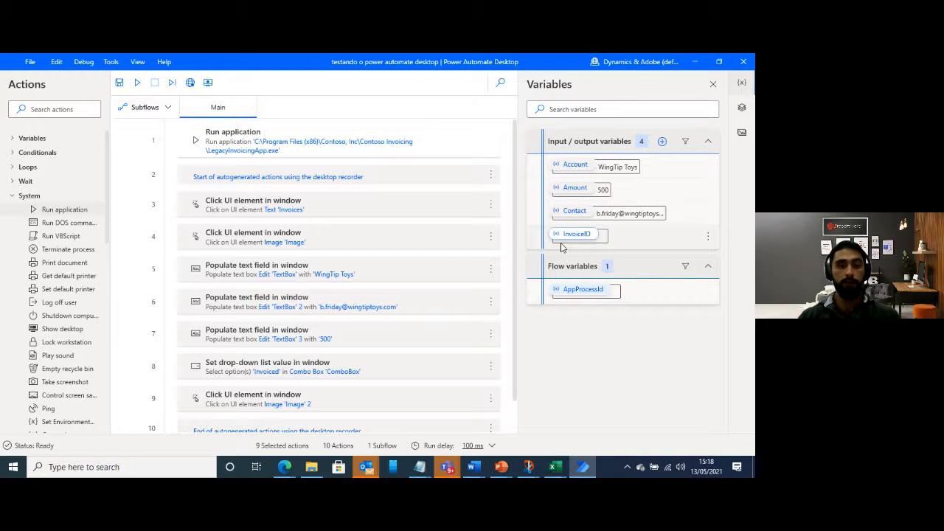
# Insert a Get details of a UI element in window action between the drop-down list action and the last click action
pyautogui.scroll(-1, 490, 188)
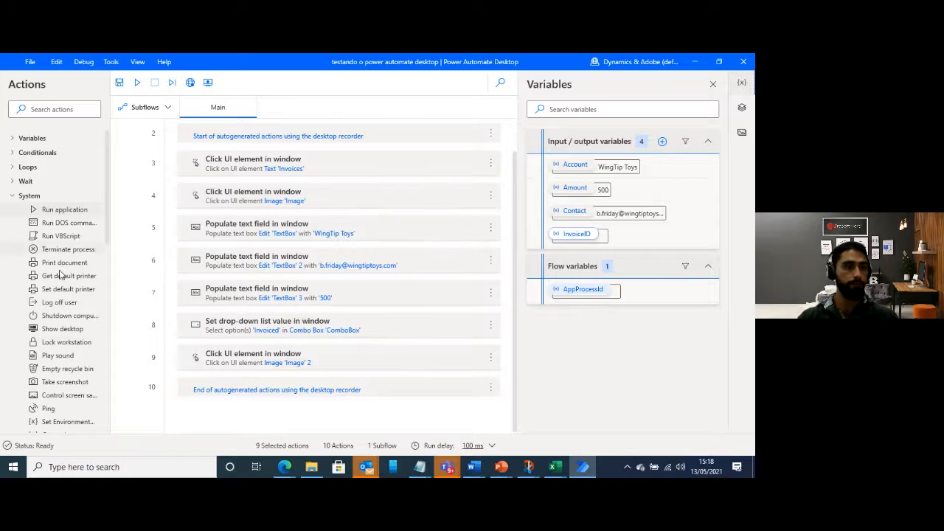
pyautogui.click(17, 196)
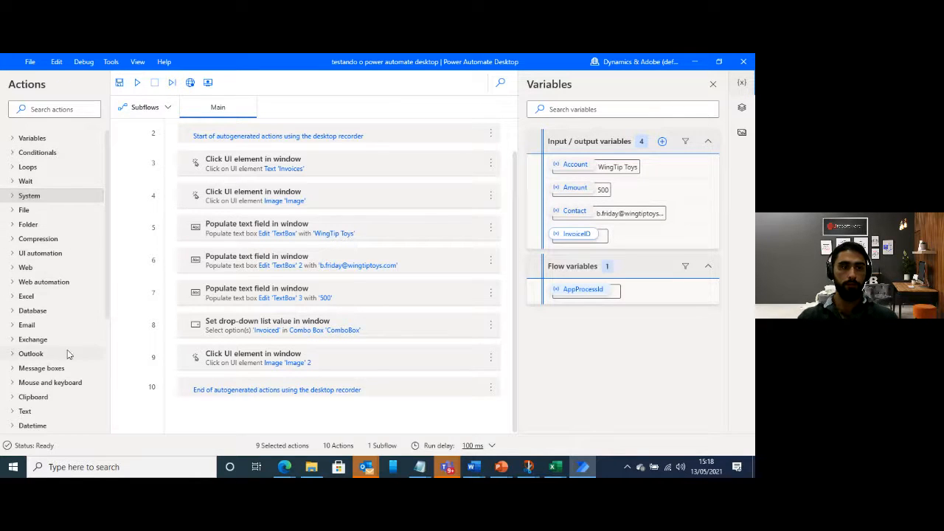
pyautogui.scroll(-5, 63, 295)
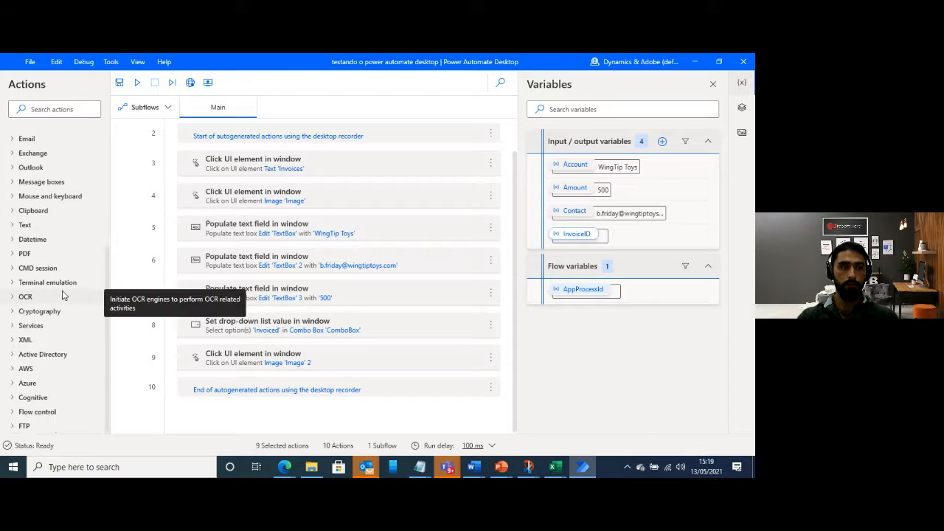
pyautogui.scroll(5, 53, 354)
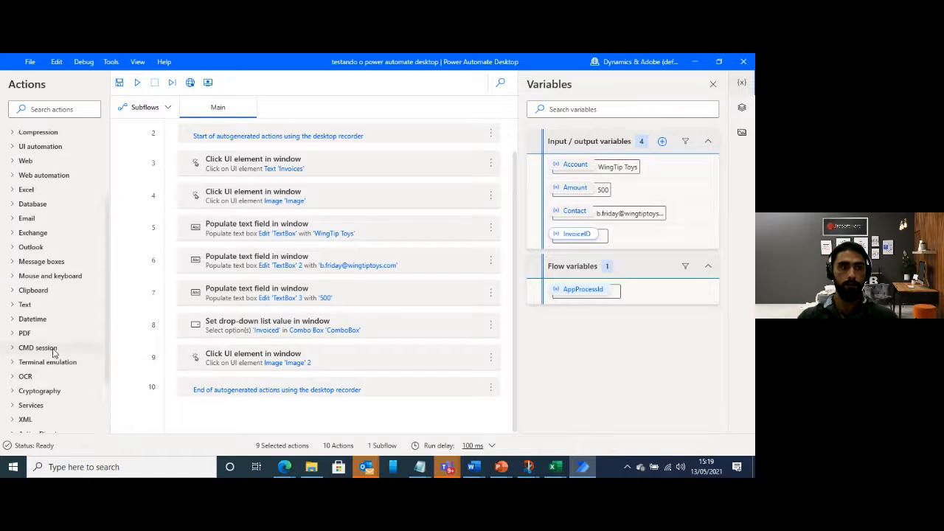
pyautogui.click(13, 254)
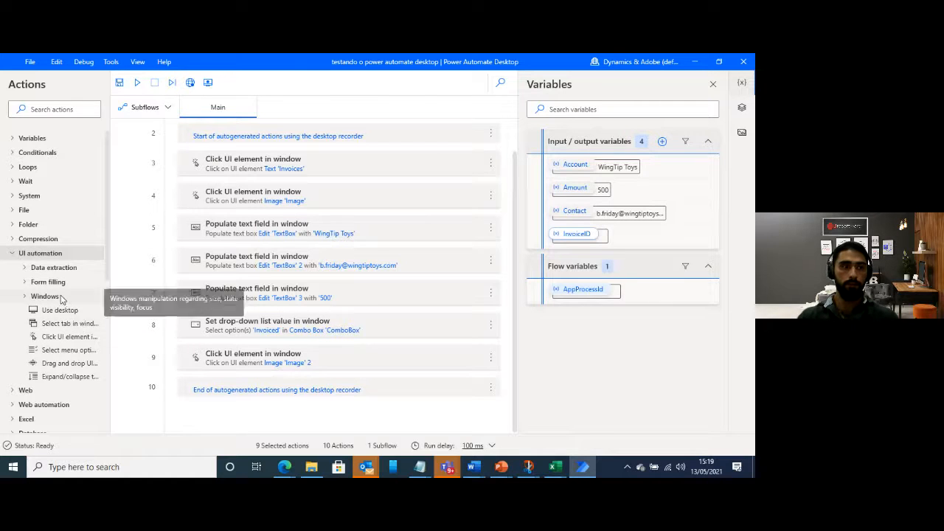
pyautogui.click(30, 273)
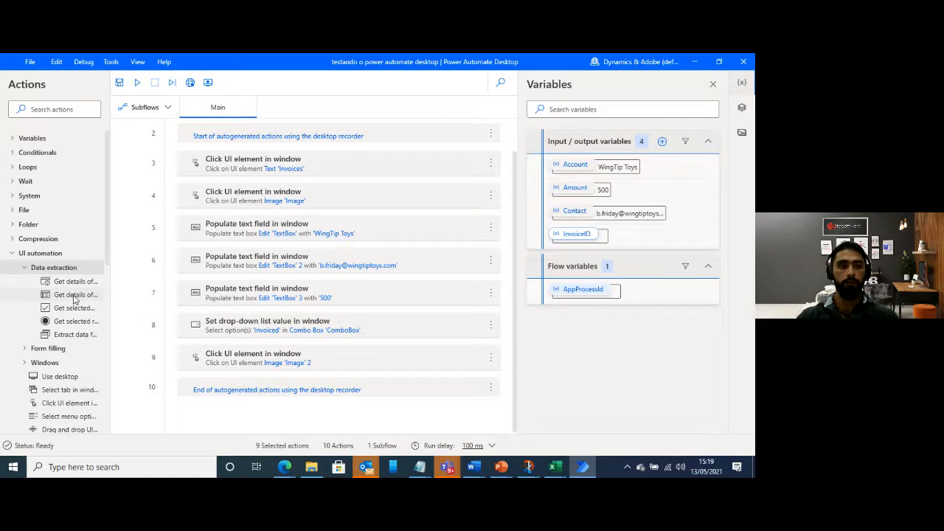
pyautogui.moveTo(74, 298); pyautogui.dragTo(294, 346)
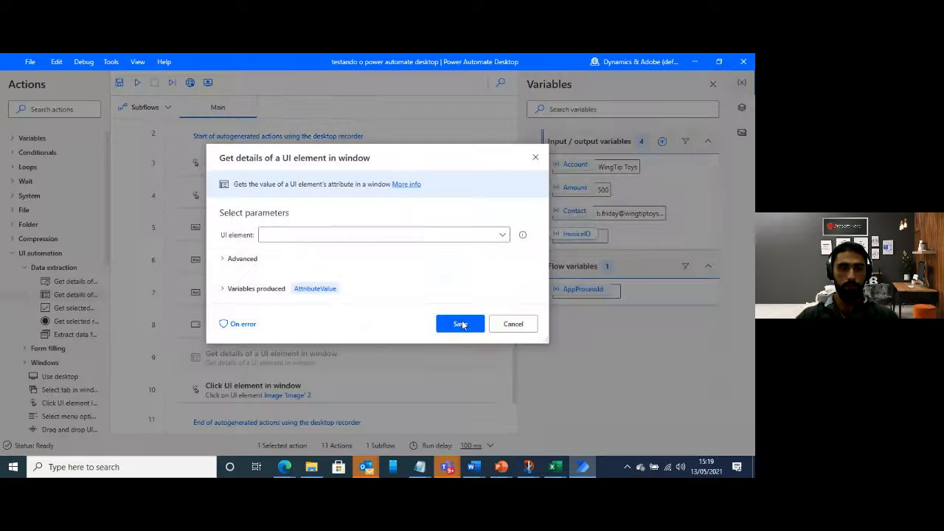
# Start capturing a new UI element for the action, and open Contoso Invoicing beside the tracking session window
pyautogui.click(503, 236)
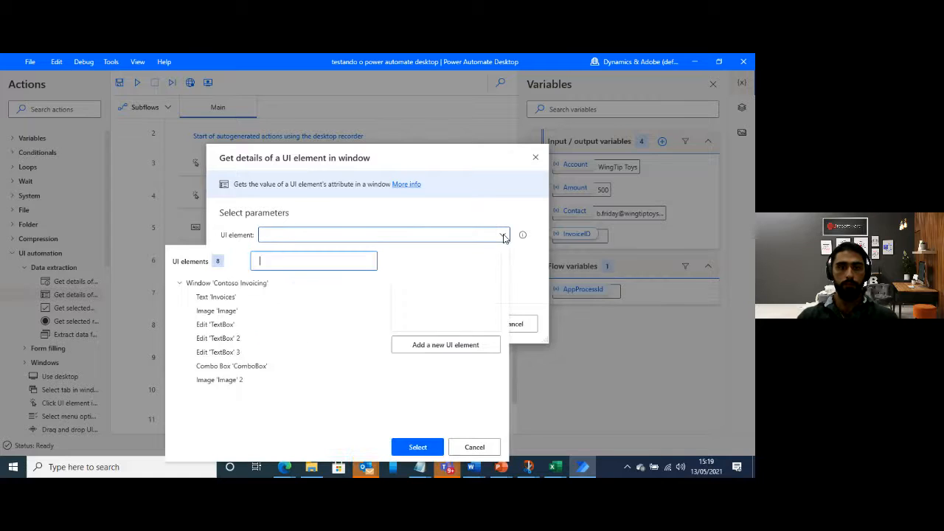
pyautogui.click(446, 345)
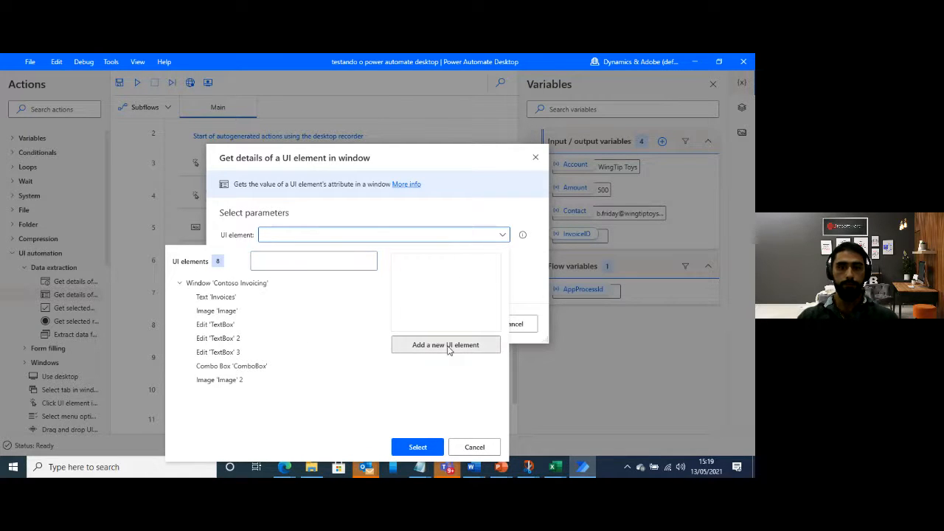
pyautogui.moveTo(241, 99); pyautogui.dragTo(284, 103)
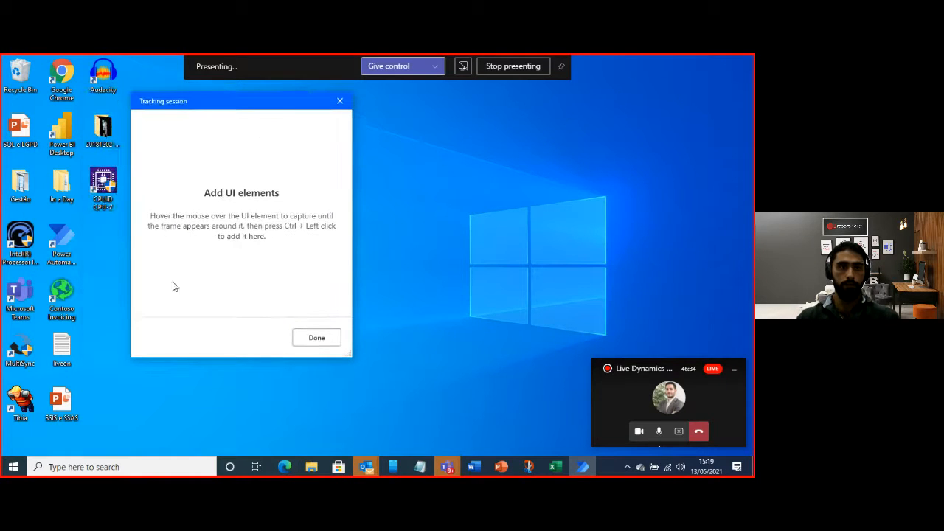
pyautogui.doubleClick(65, 296)
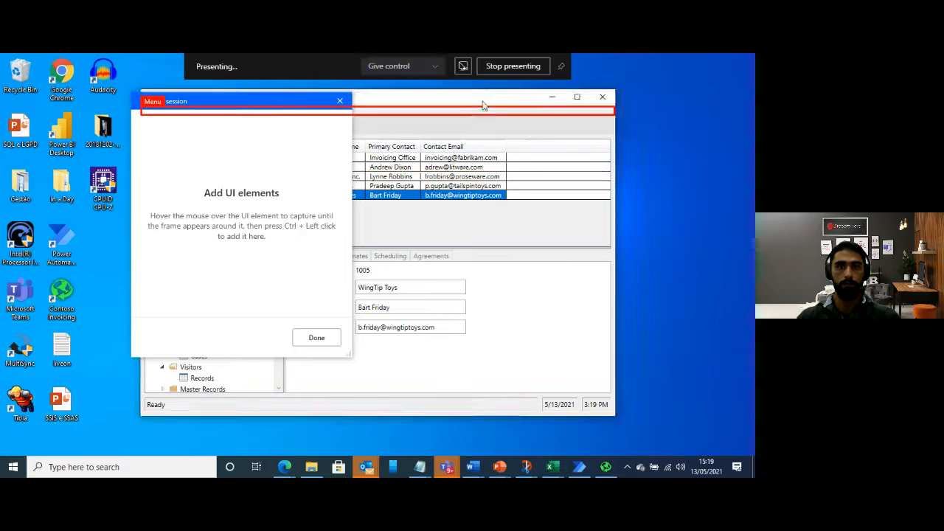
pyautogui.moveTo(484, 100); pyautogui.dragTo(675, 101)
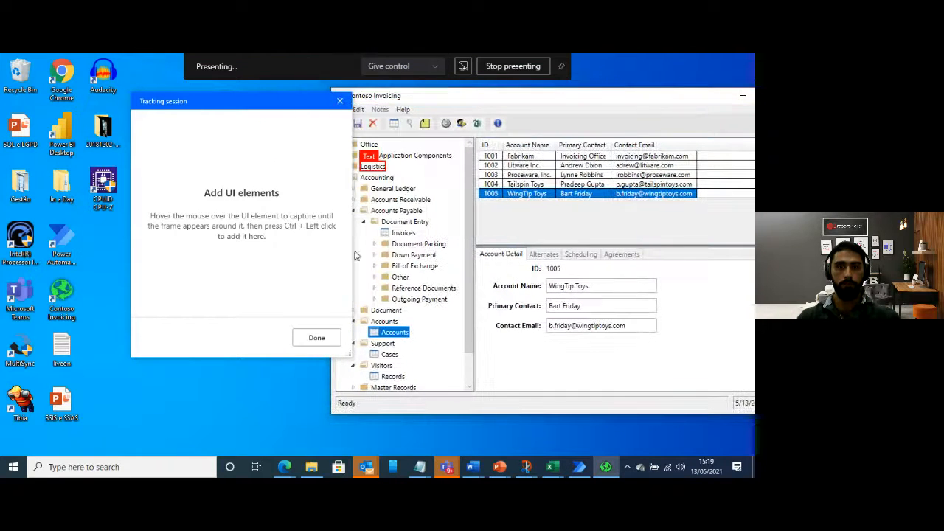
# Capture the ID text in the Invoice Detail of the Invoices view as the action's UI element, and save the action
pyautogui.click(402, 233)
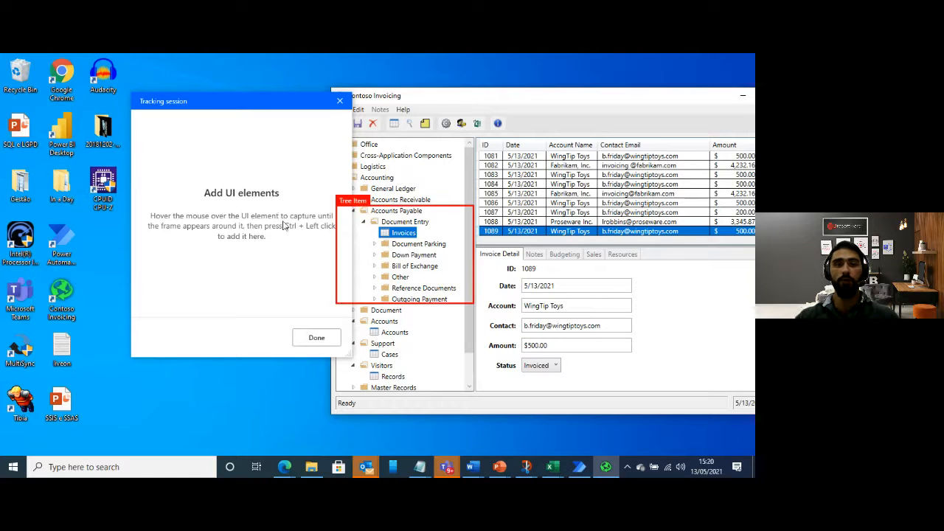
pyautogui.keyDown('ctrl'); pyautogui.click(533, 271); pyautogui.keyUp('ctrl')
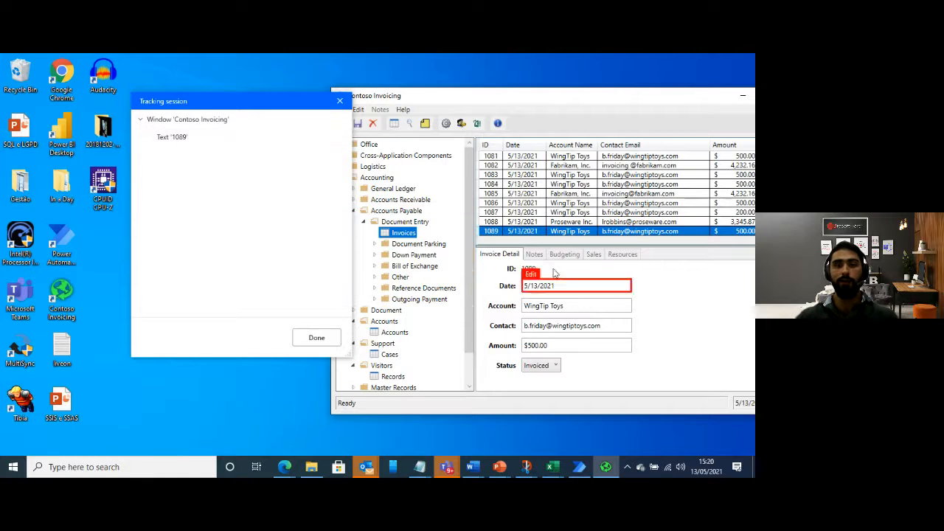
pyautogui.click(316, 337)
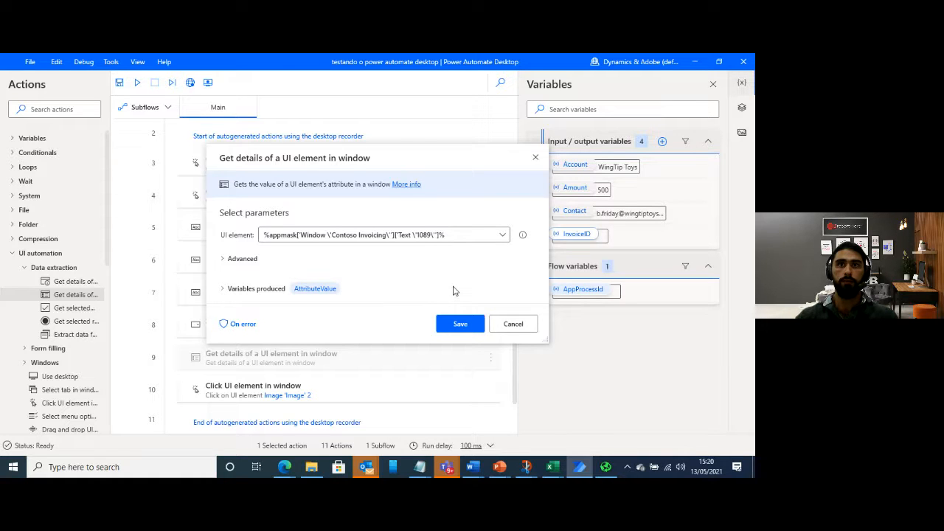
pyautogui.click(460, 325)
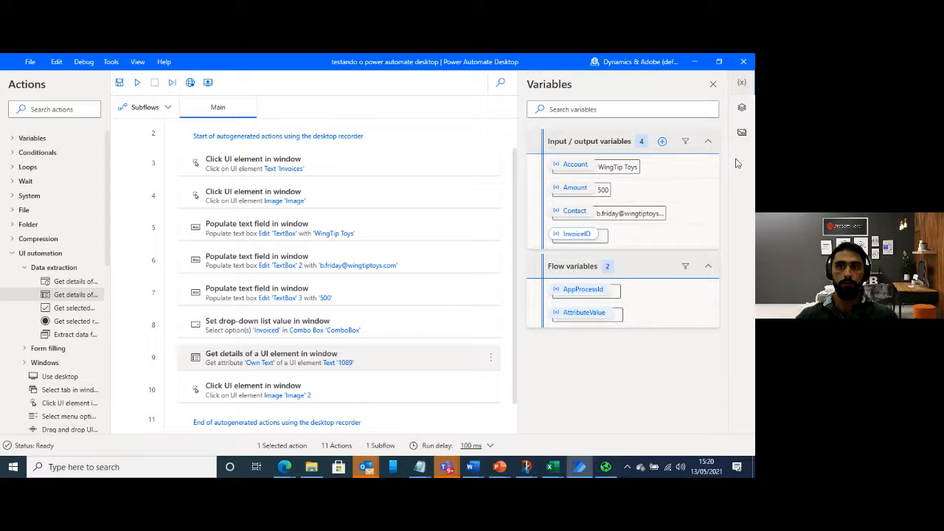
# Examine the selector attributes of the captured invoice ID text element, closing the selector builder without updating, and return to the variables
pyautogui.click(742, 109)
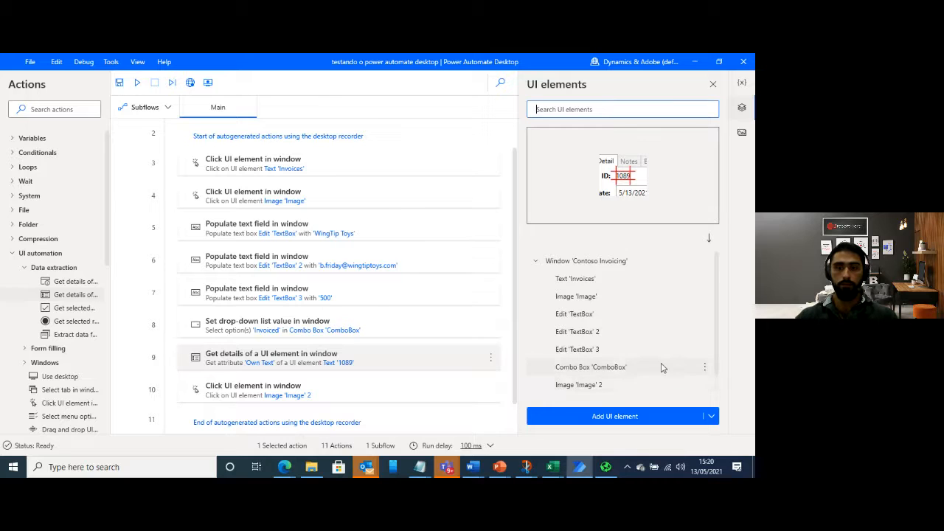
pyautogui.scroll(-1, 660, 368)
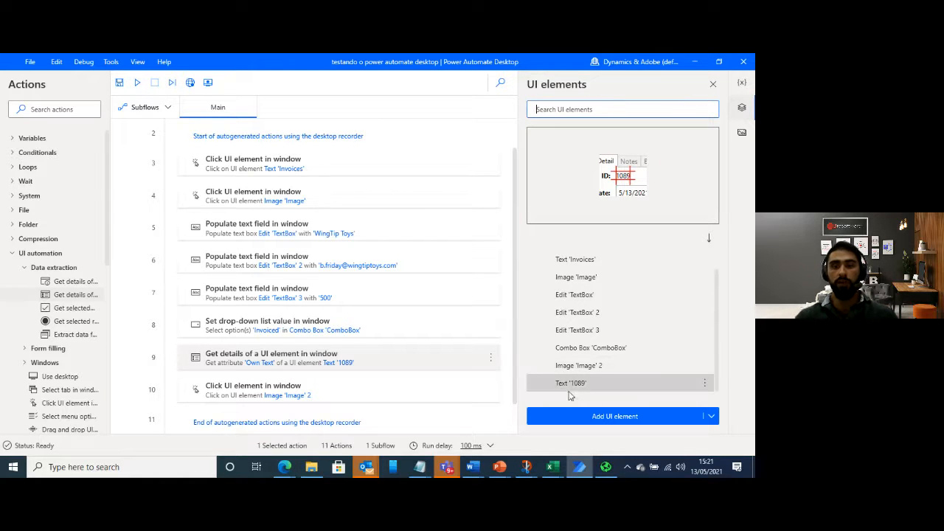
pyautogui.click(704, 384)
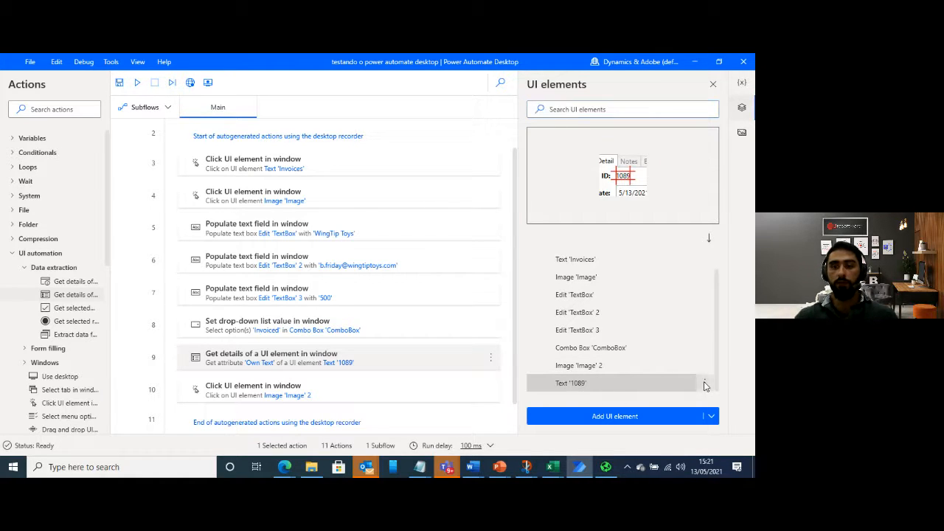
pyautogui.click(704, 384)
pyautogui.click(619, 390)
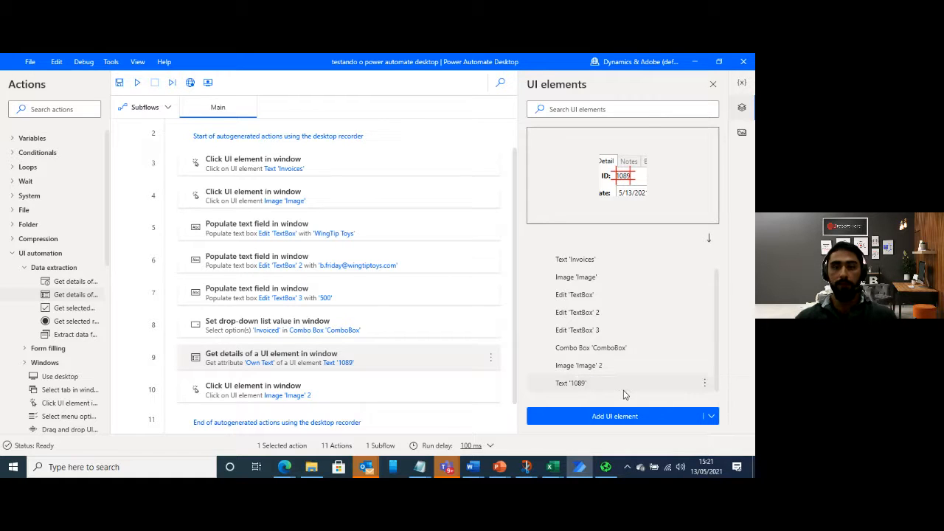
pyautogui.click(524, 221)
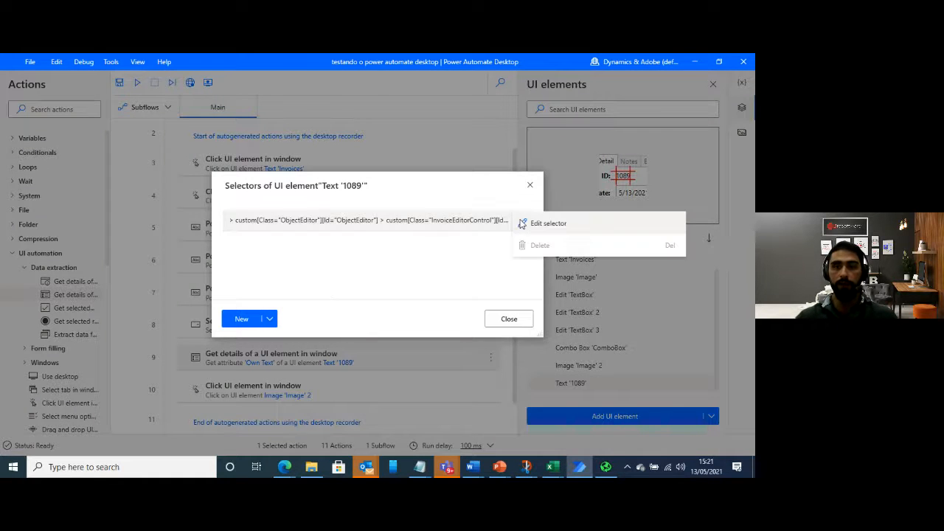
pyautogui.click(533, 228)
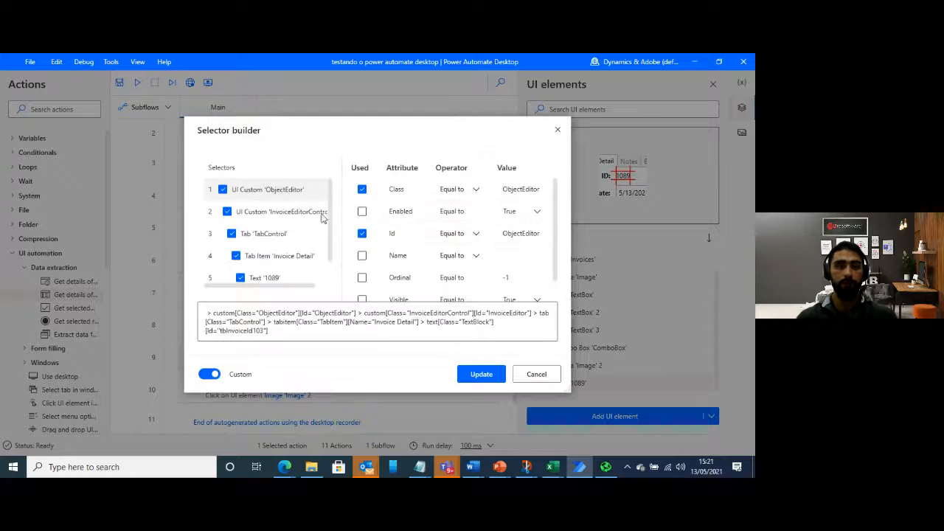
pyautogui.scroll(-1, 293, 258)
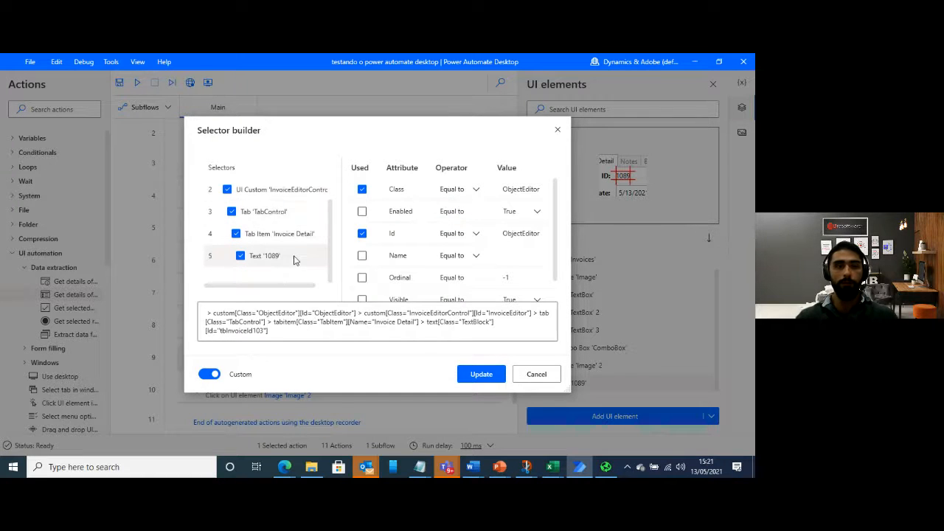
pyautogui.click(294, 258)
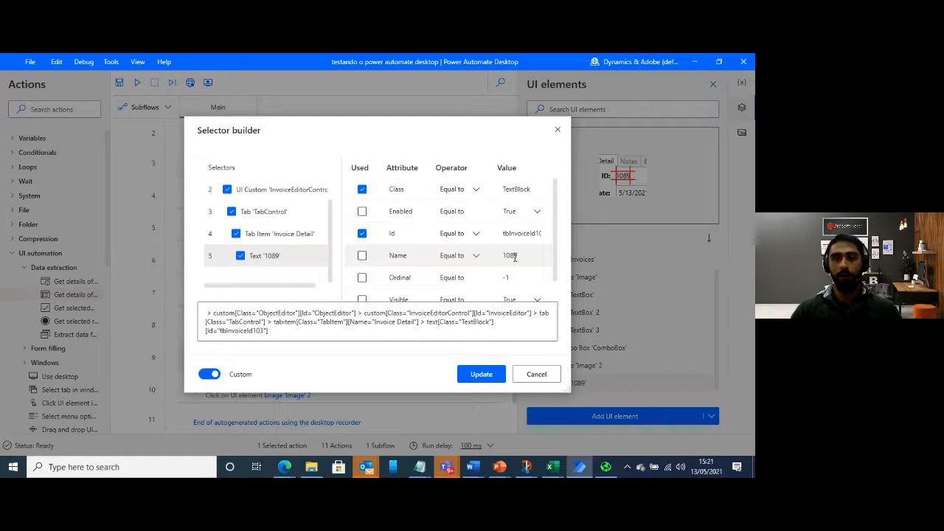
pyautogui.click(539, 376)
pyautogui.click(517, 324)
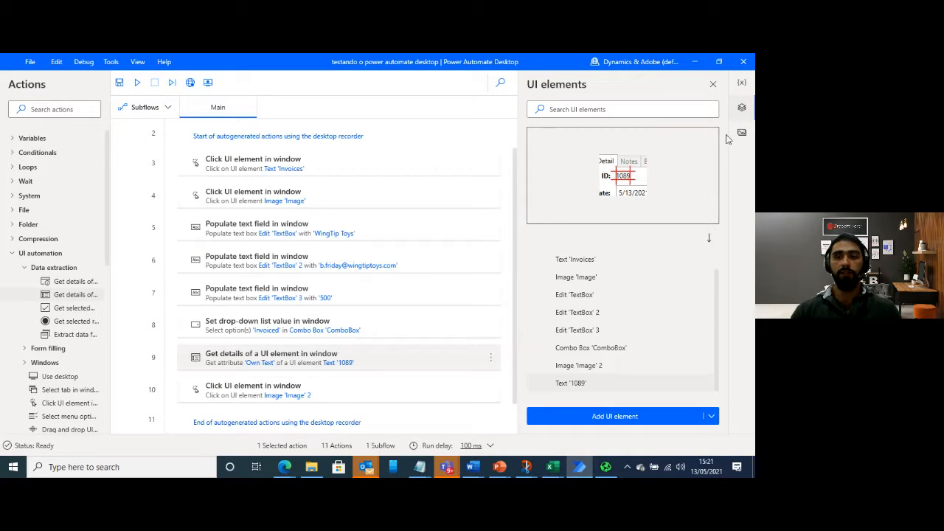
pyautogui.click(742, 82)
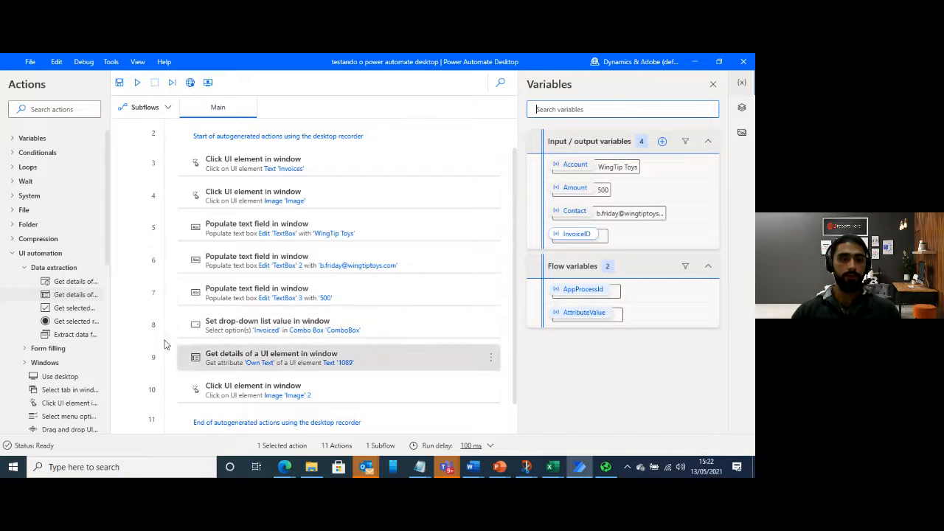
# Insert a Set variable action directly after the Get details of a UI element in window action
pyautogui.scroll(-1, 306, 344)
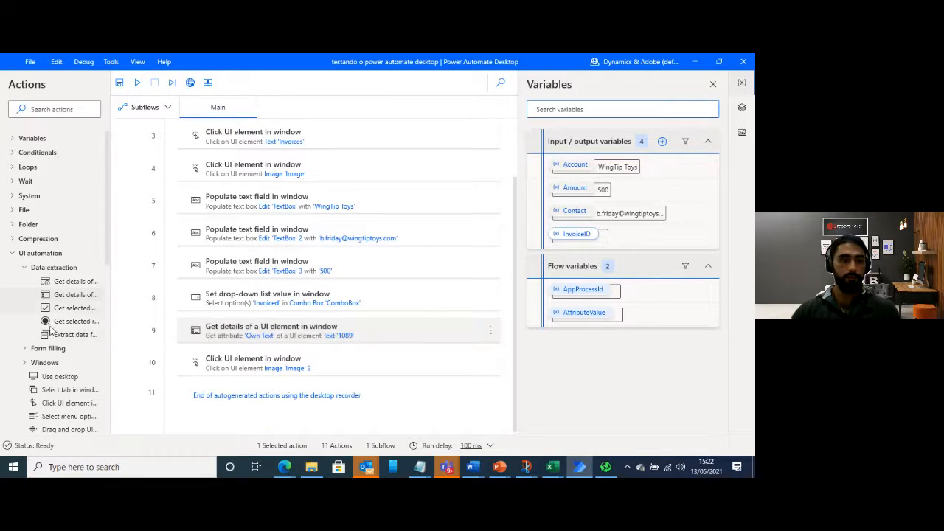
pyautogui.click(24, 268)
pyautogui.click(13, 254)
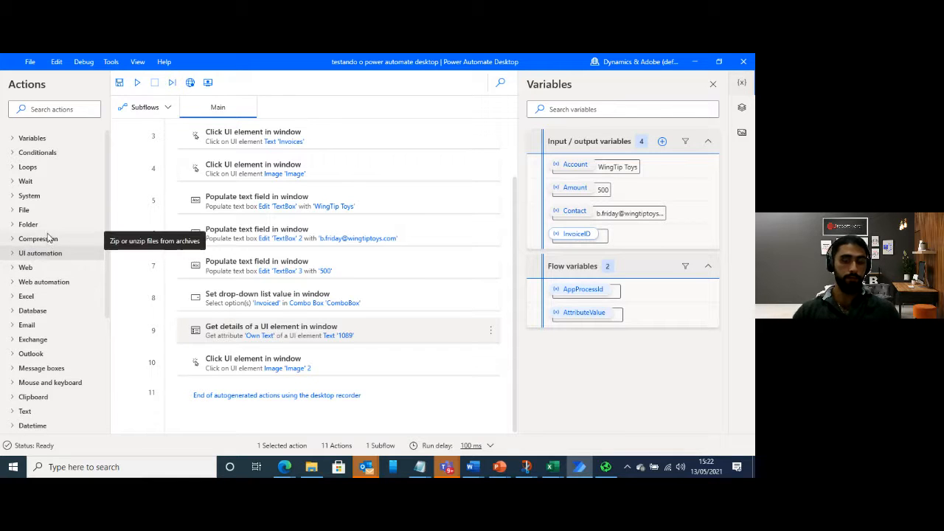
pyautogui.click(12, 138)
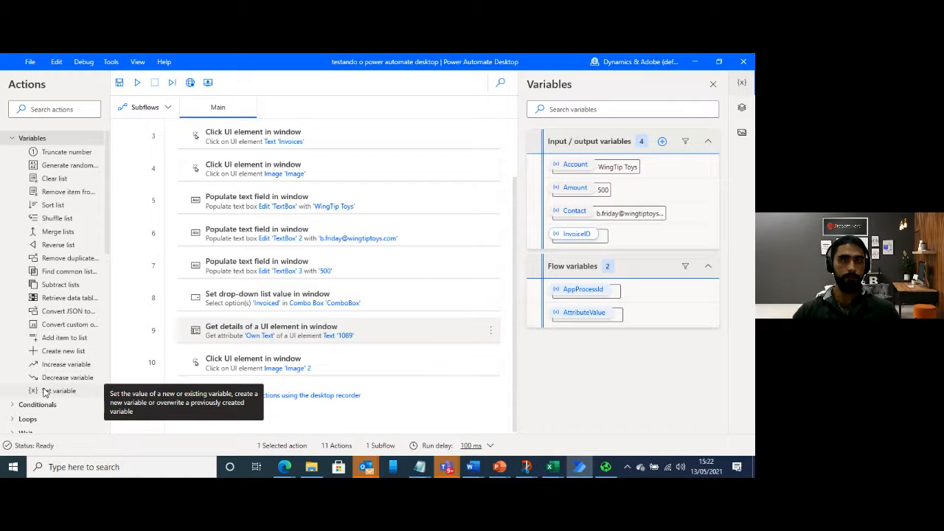
pyautogui.moveTo(45, 393); pyautogui.dragTo(268, 352)
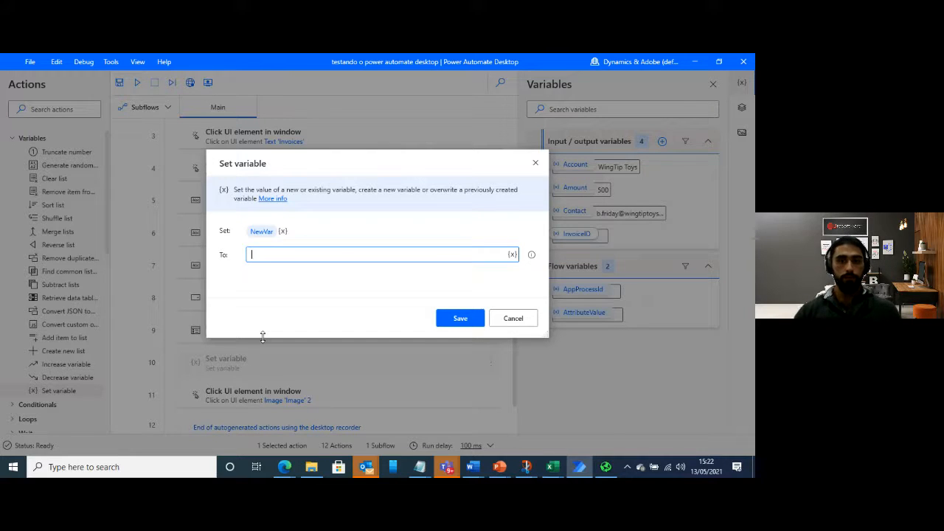
# Configure the Set variable action to assign AttributeValue to the InvoiceID variable, and save the action
pyautogui.click(283, 232)
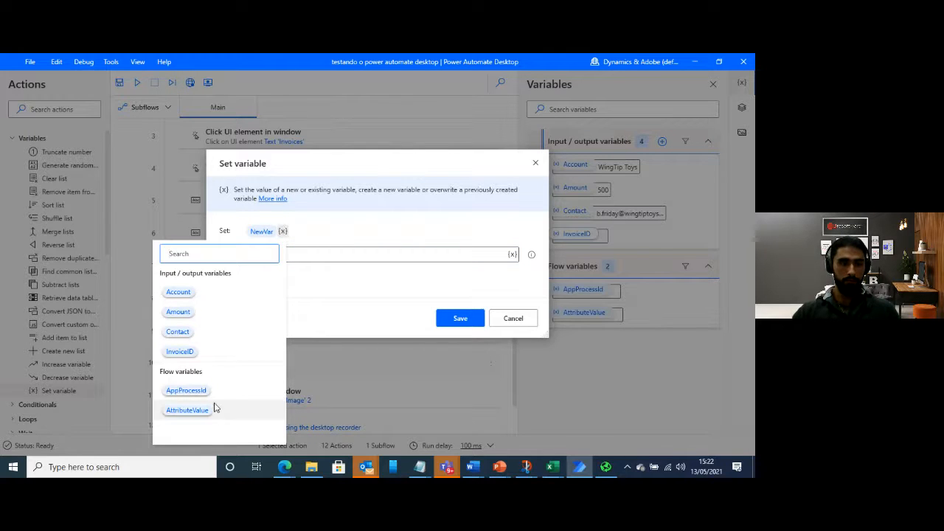
pyautogui.click(206, 352)
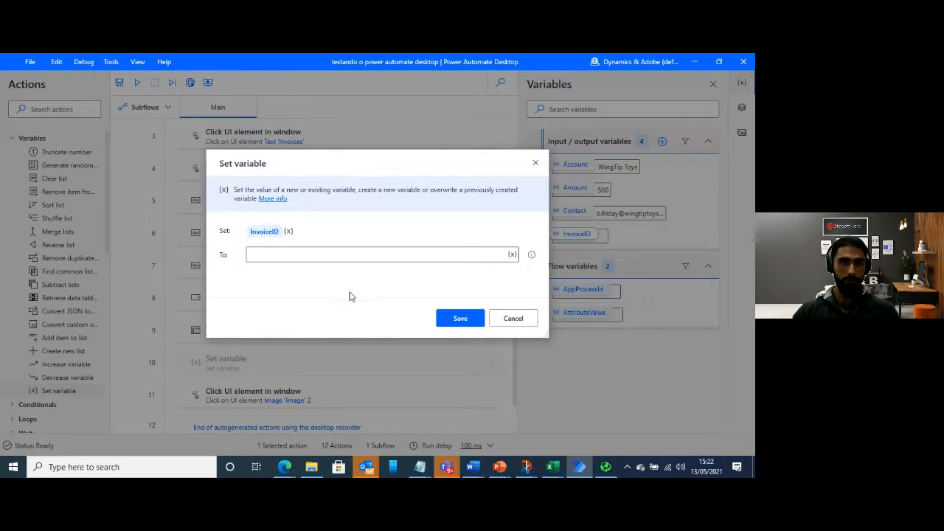
pyautogui.click(512, 255)
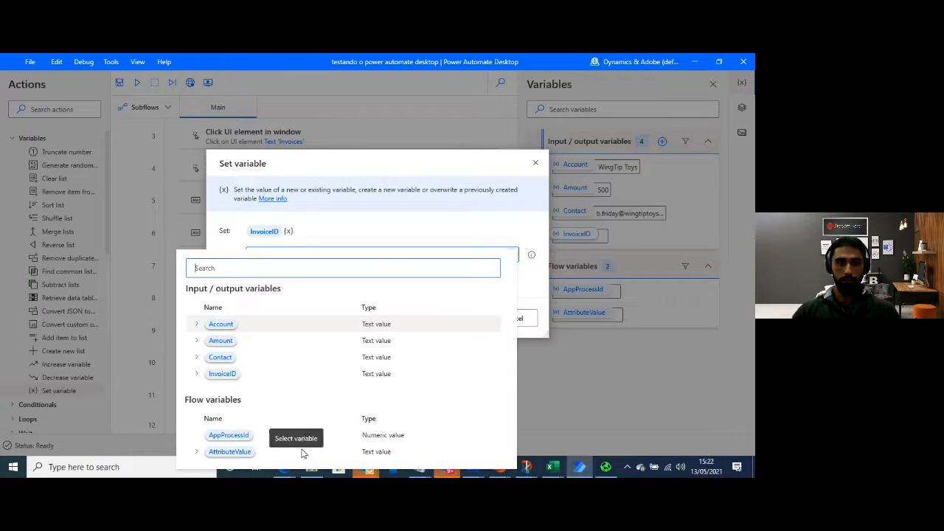
pyautogui.click(254, 452)
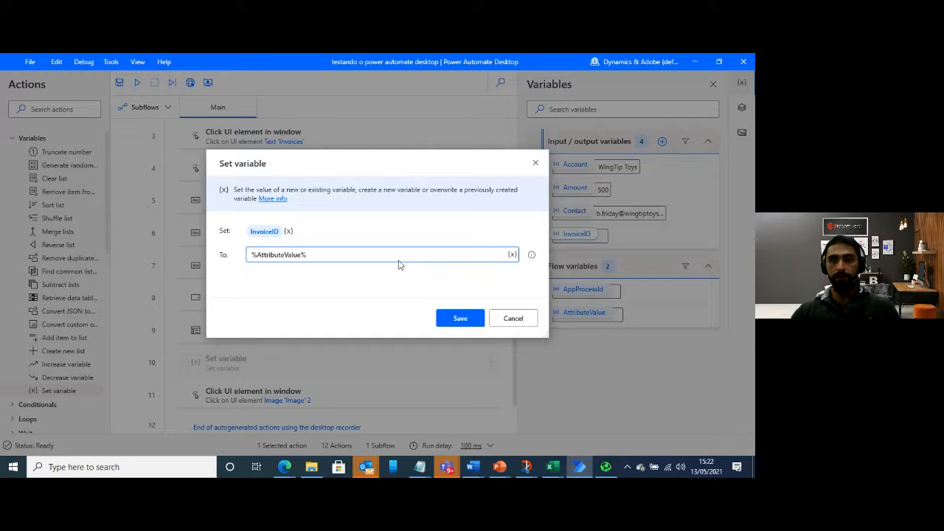
pyautogui.moveTo(450, 169); pyautogui.dragTo(414, 163)
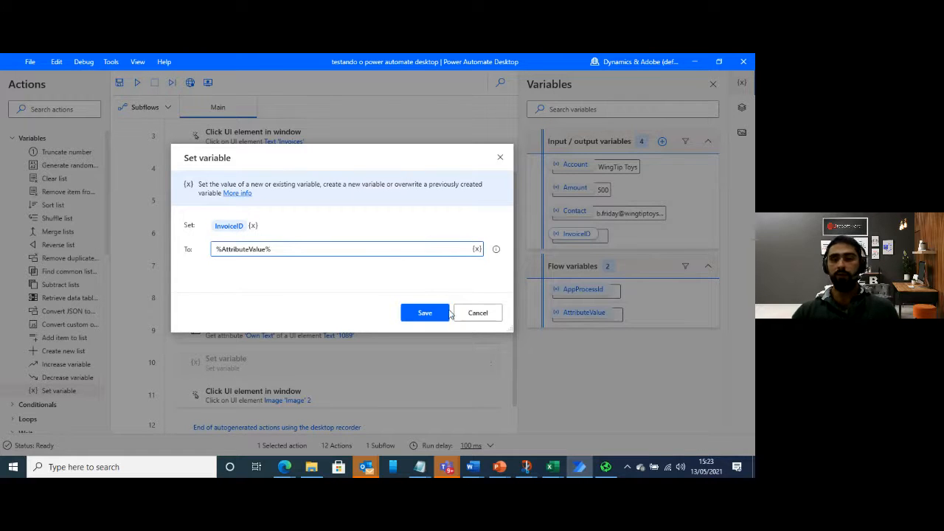
pyautogui.click(425, 314)
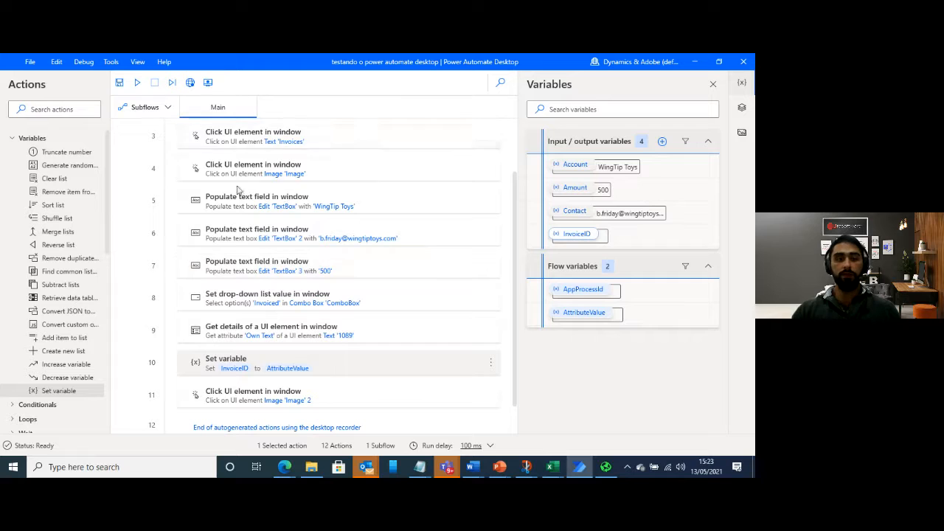
pyautogui.scroll(2, 267, 312)
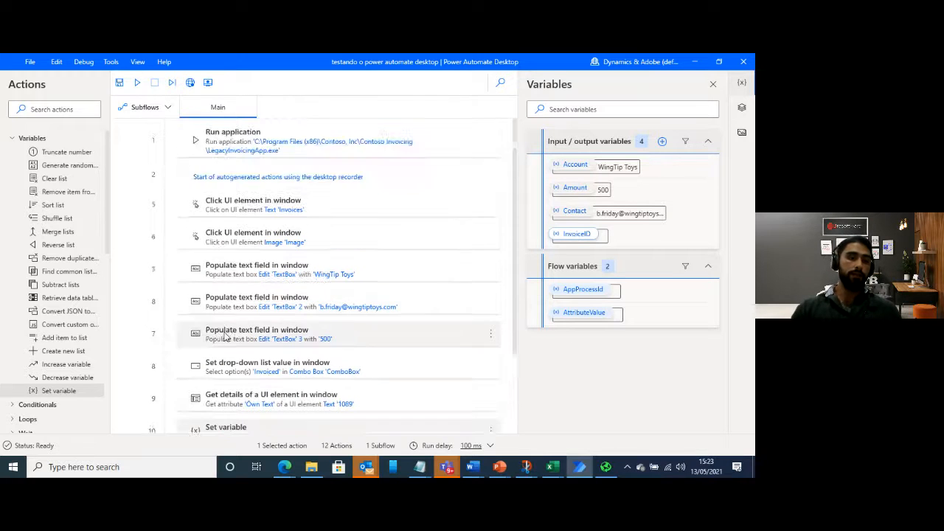
pyautogui.scroll(-2, 162, 254)
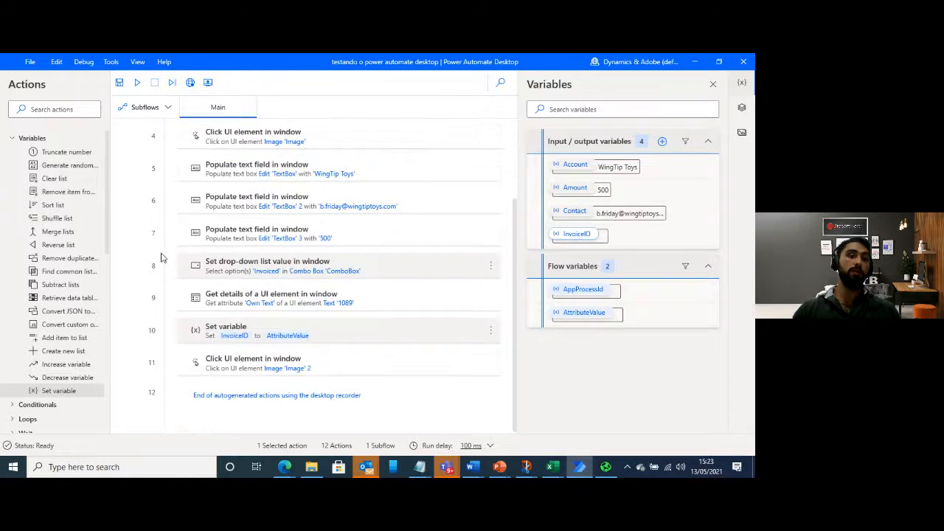
pyautogui.scroll(2, 163, 255)
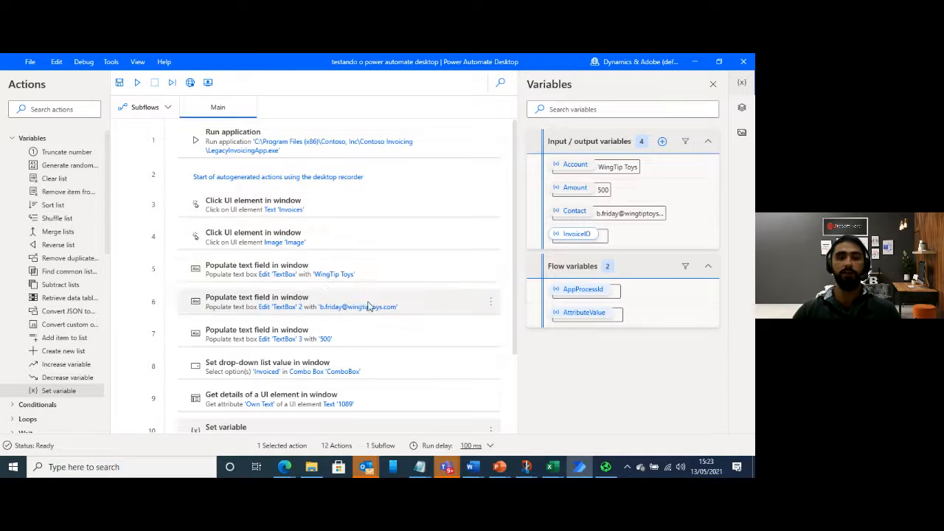
pyautogui.scroll(-2, 384, 405)
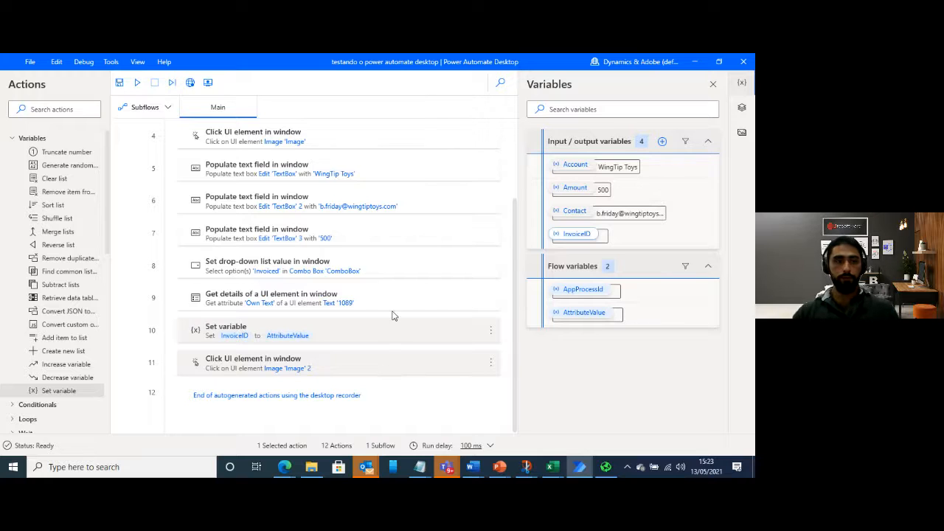
# Replace the fixed text in the first Populate text field in window action with the Account variable, and save the action
pyautogui.scroll(2, 424, 250)
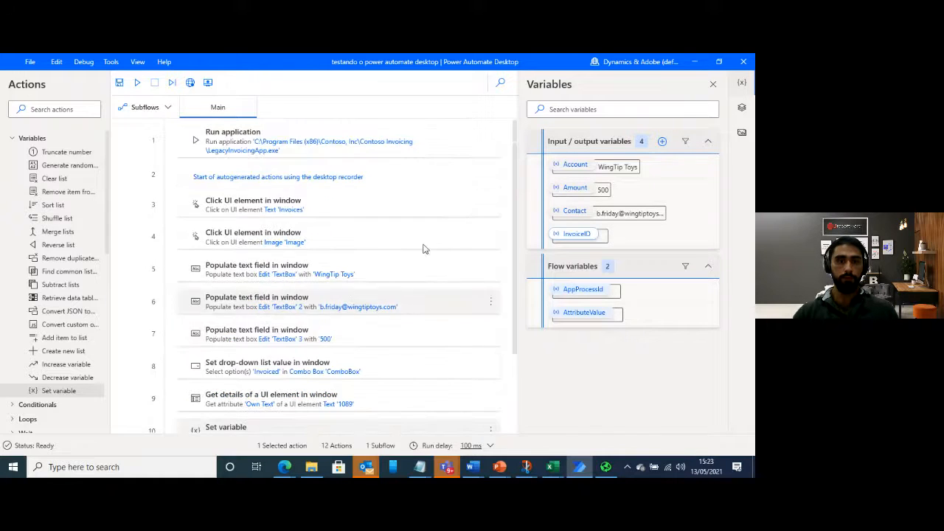
pyautogui.click(491, 270)
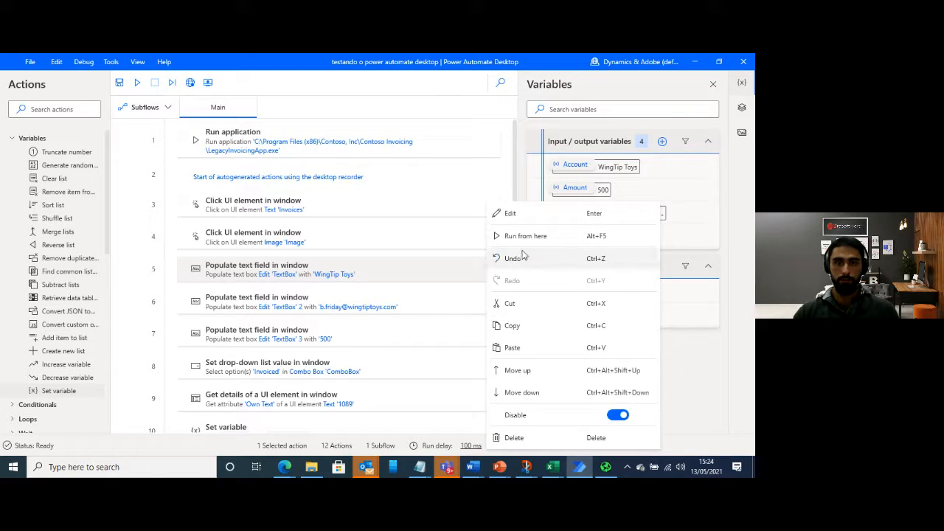
pyautogui.click(494, 213)
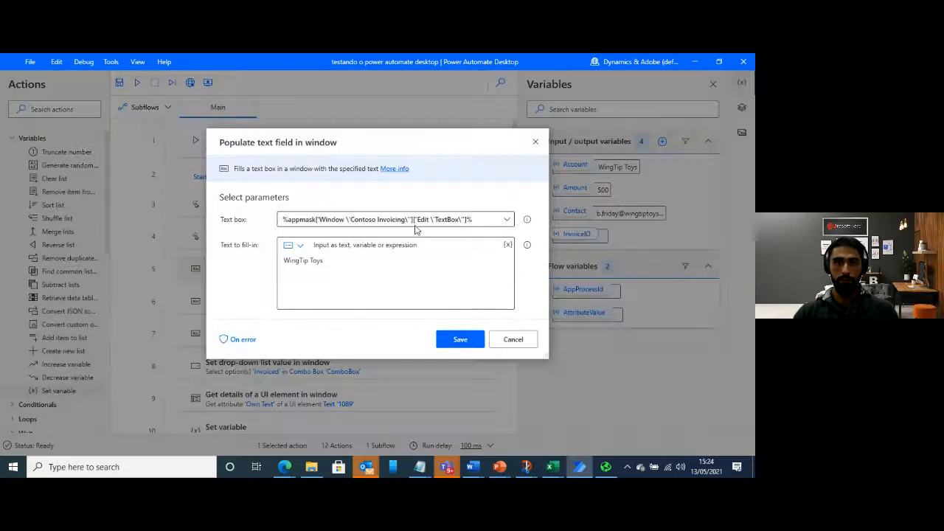
pyautogui.moveTo(410, 147); pyautogui.dragTo(356, 144)
pyautogui.click(272, 257)
pyautogui.moveTo(272, 258); pyautogui.dragTo(199, 258)
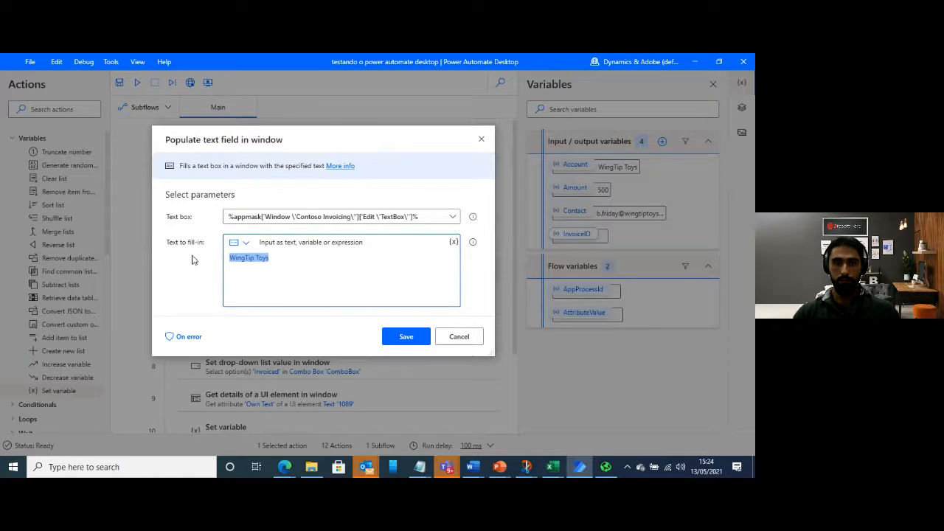
pyautogui.press('BackSpace')
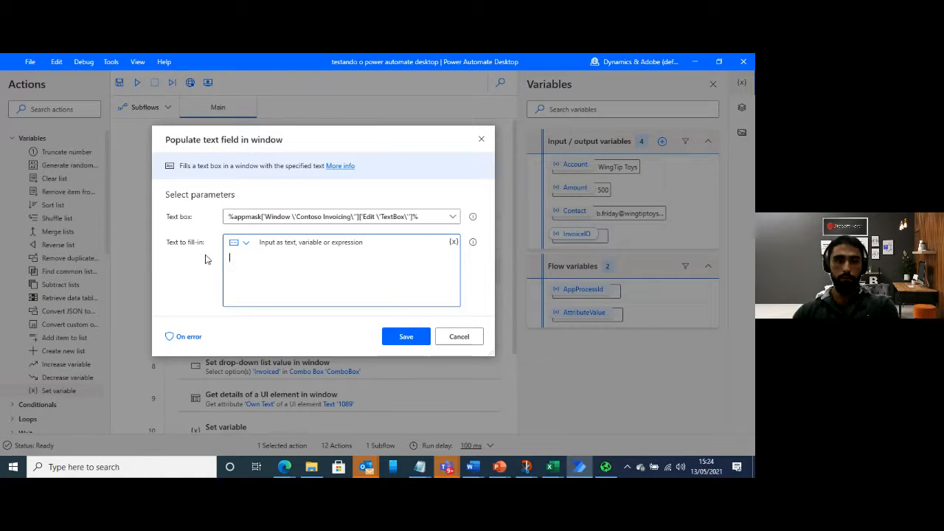
pyautogui.click(454, 243)
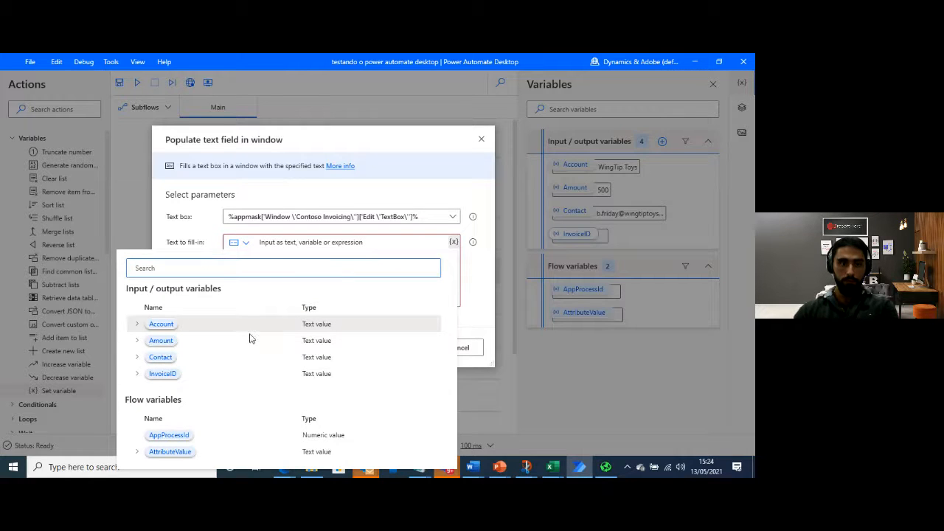
pyautogui.click(231, 323)
pyautogui.click(407, 338)
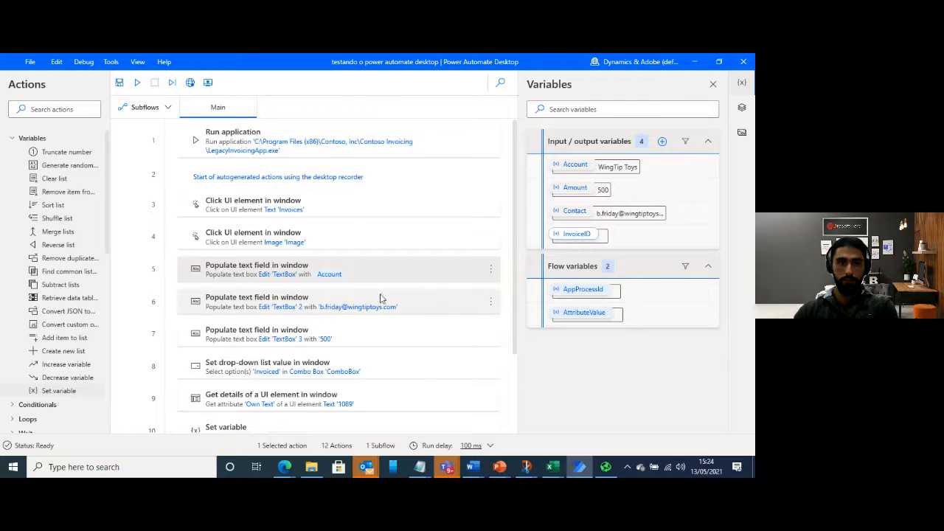
# Replace the fixed e-mail in the TextBox 2 populate action with the Contact variable, and save the action
pyautogui.click(490, 304)
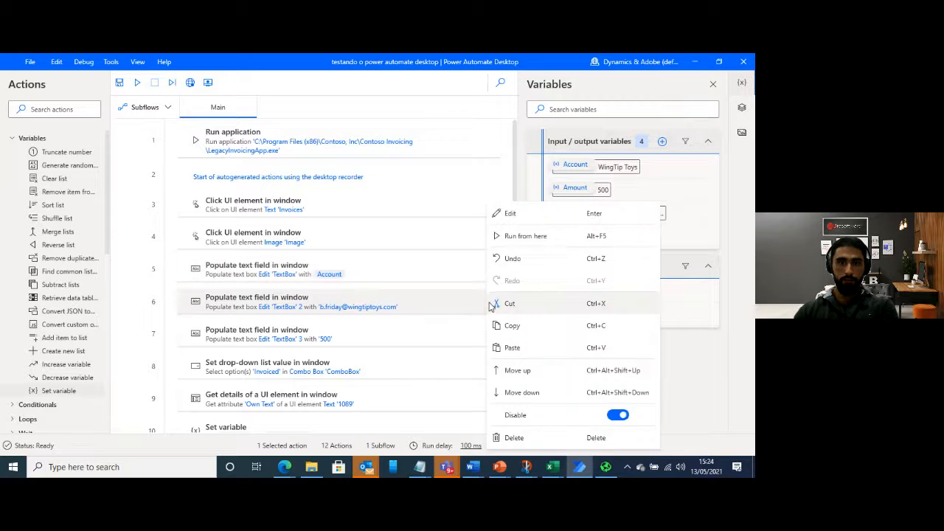
pyautogui.click(524, 216)
pyautogui.moveTo(362, 260); pyautogui.dragTo(232, 248)
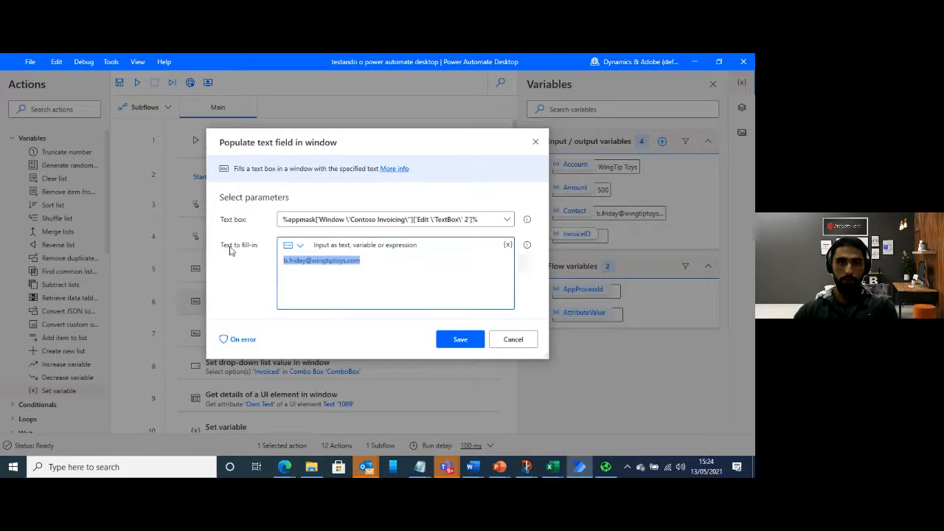
pyautogui.press('BackSpace')
pyautogui.click(507, 245)
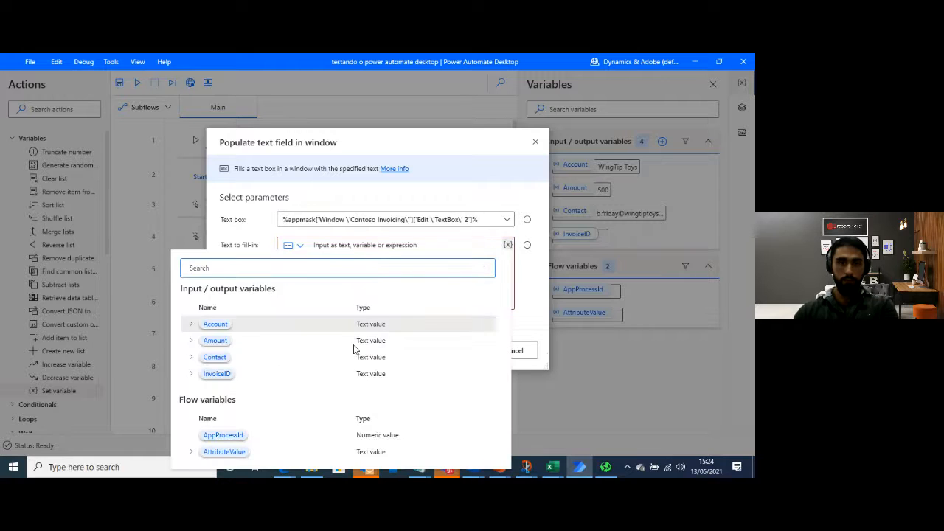
pyautogui.click(214, 357)
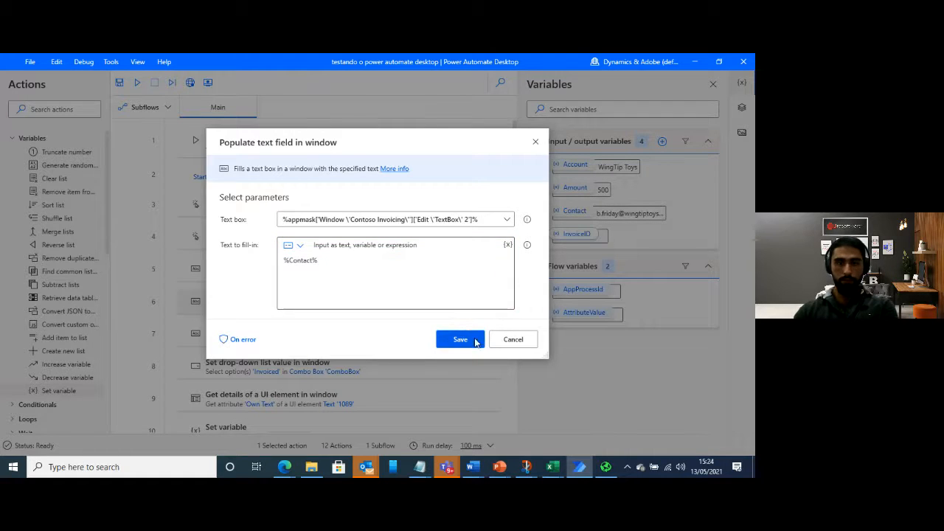
pyautogui.click(473, 339)
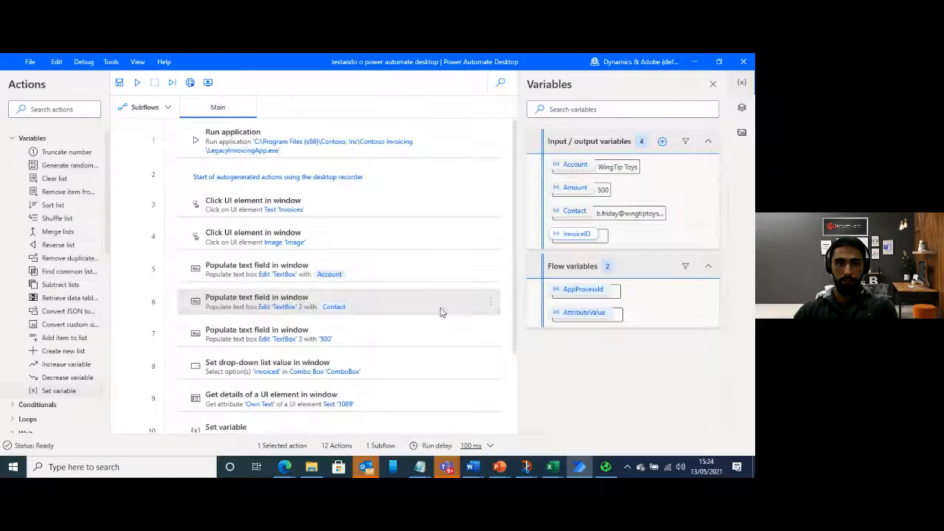
# Replace the fixed text in the TextBox 3 populate action with the Amount variable, and save the action
pyautogui.rightClick(489, 337)
pyautogui.click(526, 216)
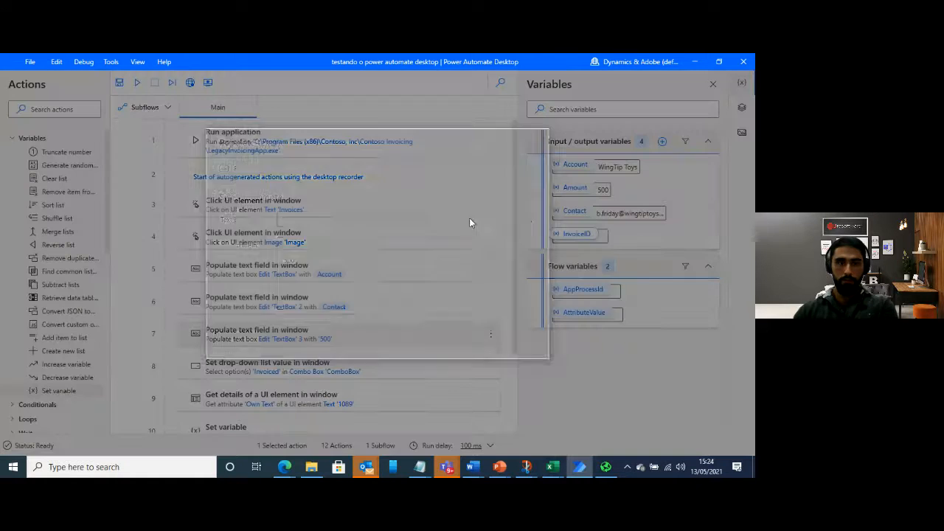
pyautogui.click(508, 245)
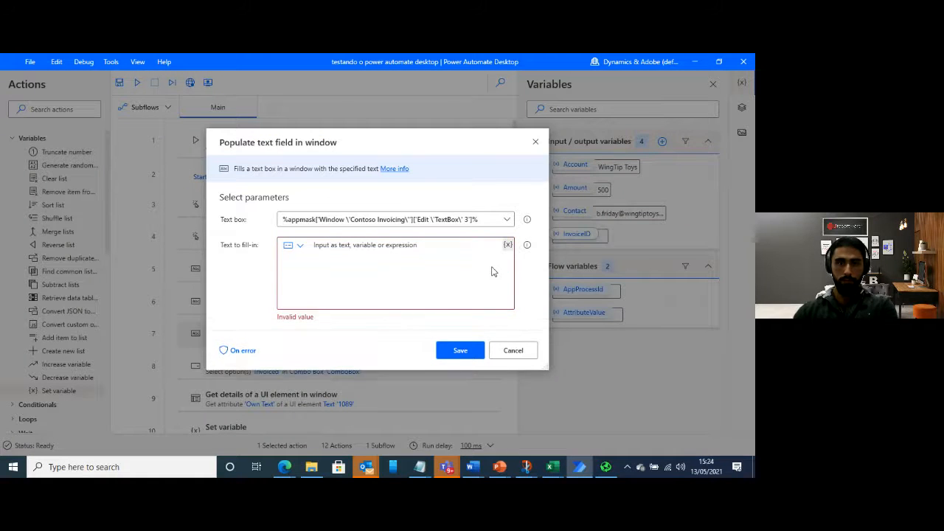
pyautogui.click(240, 338)
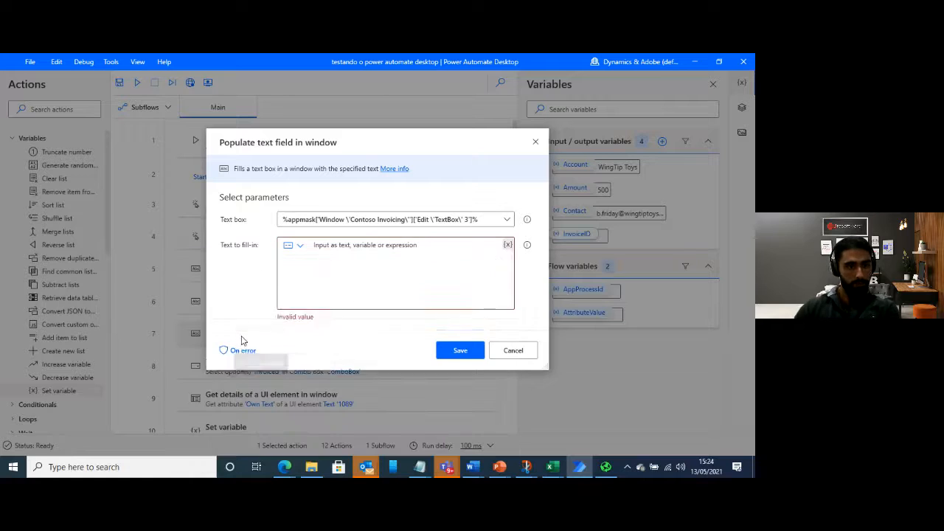
pyautogui.click(483, 340)
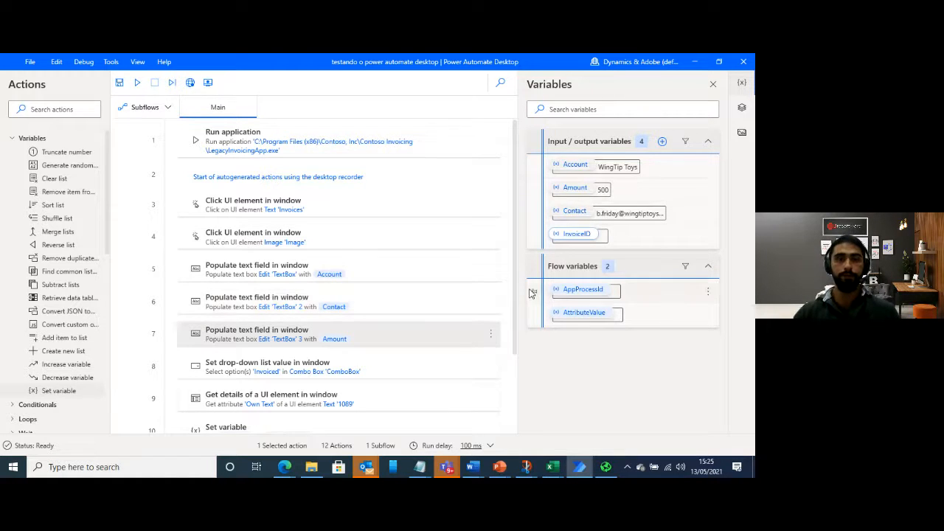
# Save the desktop flow, acknowledge the save, and close the open Contoso Invoicing application
pyautogui.click(121, 83)
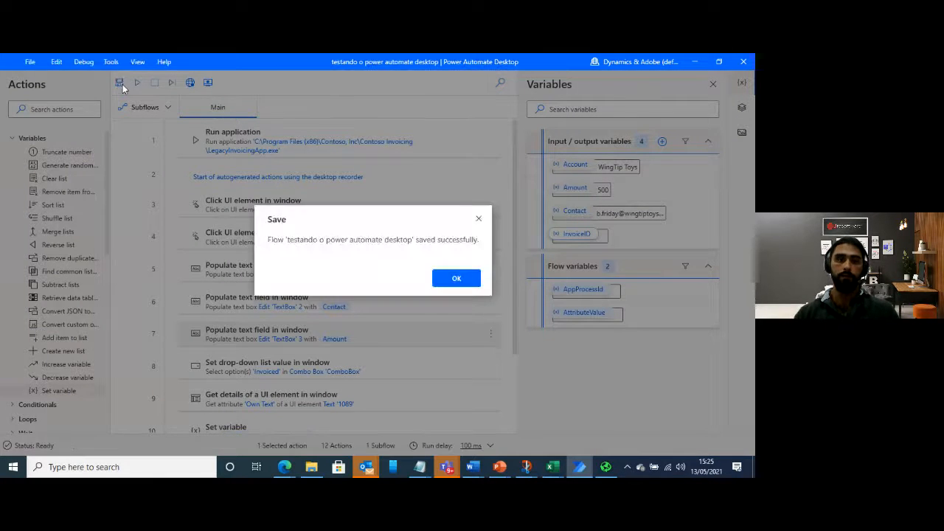
pyautogui.click(455, 278)
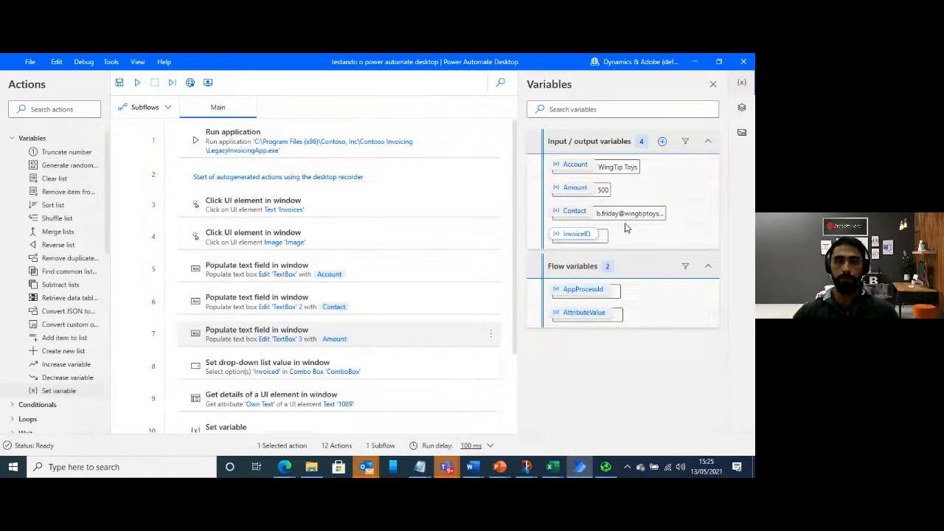
pyautogui.click(606, 466)
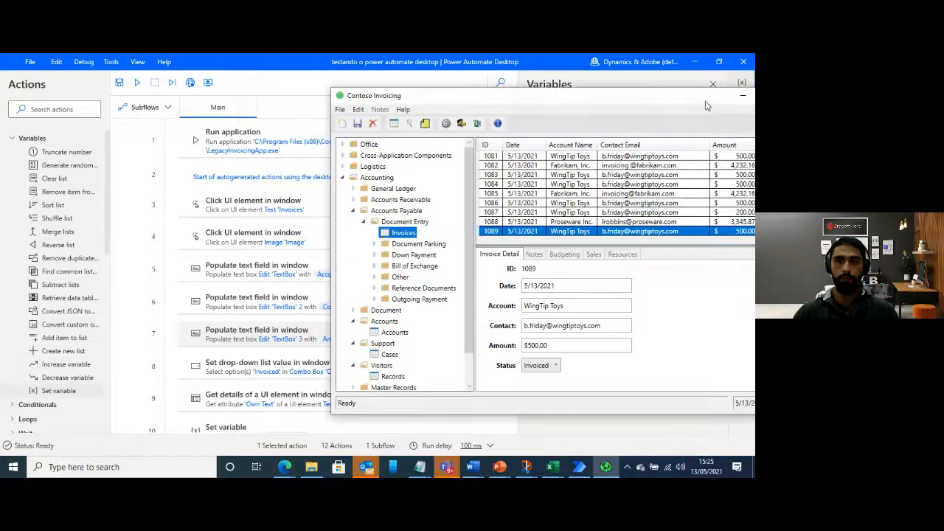
pyautogui.moveTo(701, 101); pyautogui.dragTo(570, 93)
pyautogui.click(668, 92)
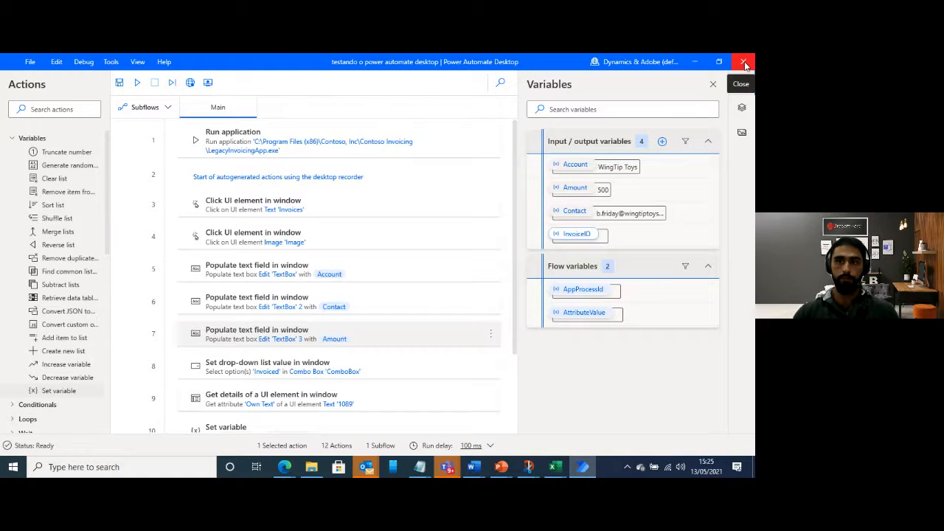
# Save the flow again and close its designer, switching to the Manage your flows page of Power Automate in the browser
pyautogui.click(119, 81)
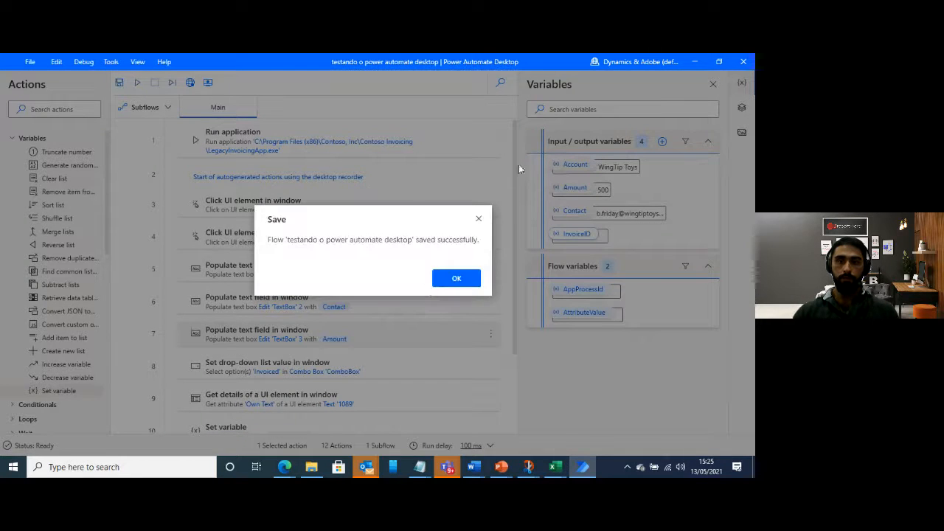
pyautogui.click(455, 279)
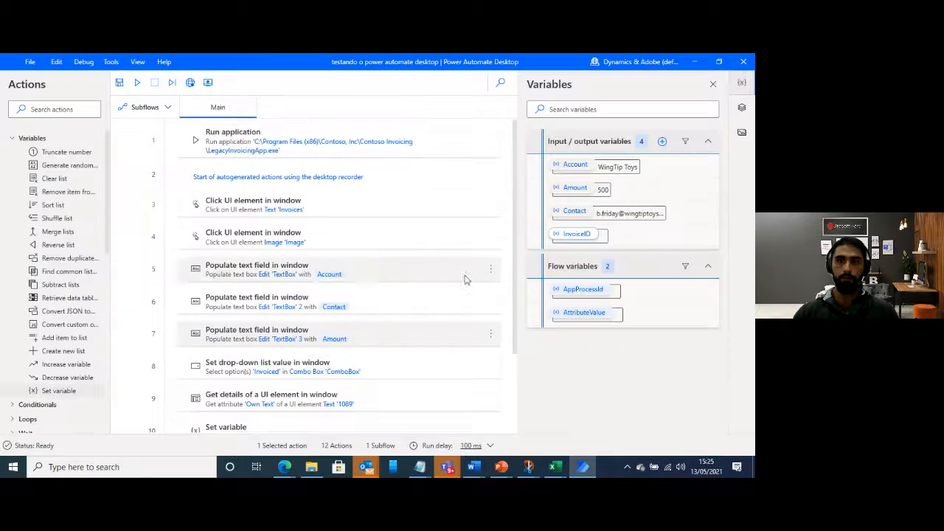
pyautogui.click(744, 62)
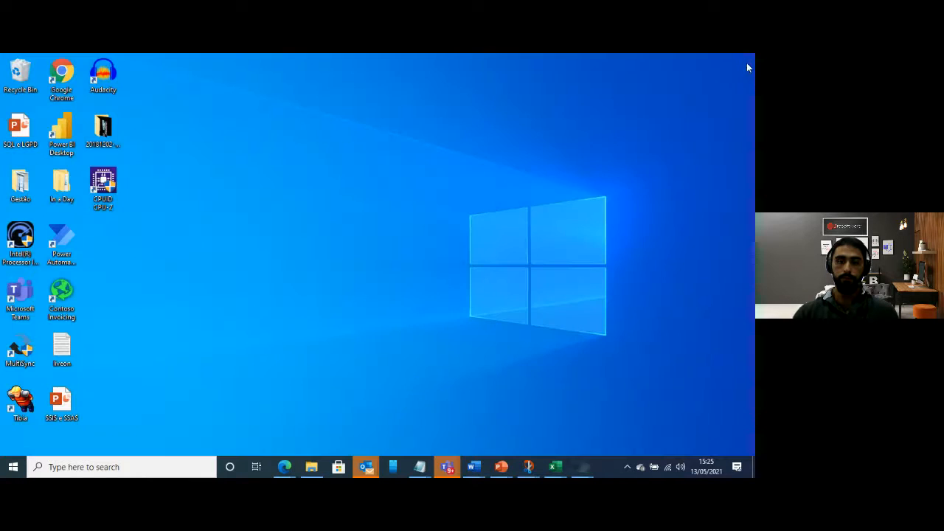
pyautogui.moveTo(286, 469)
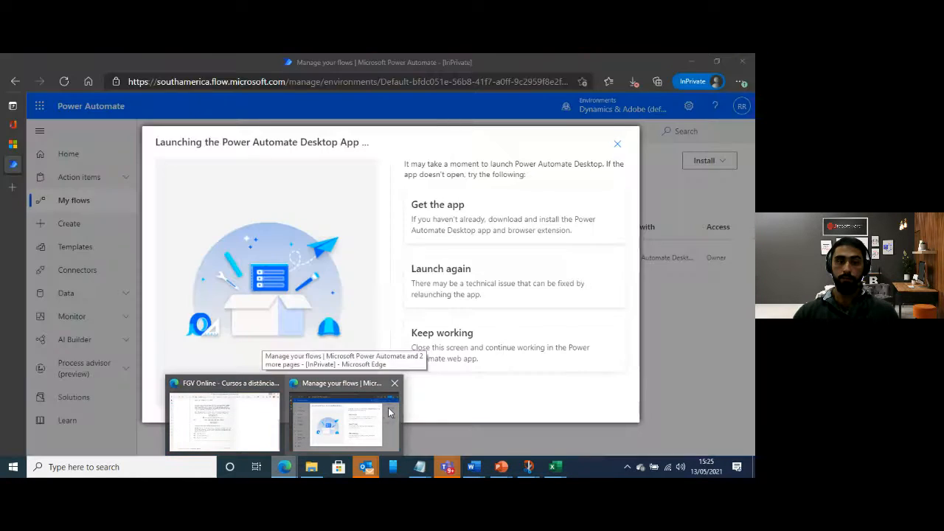
pyautogui.click(388, 413)
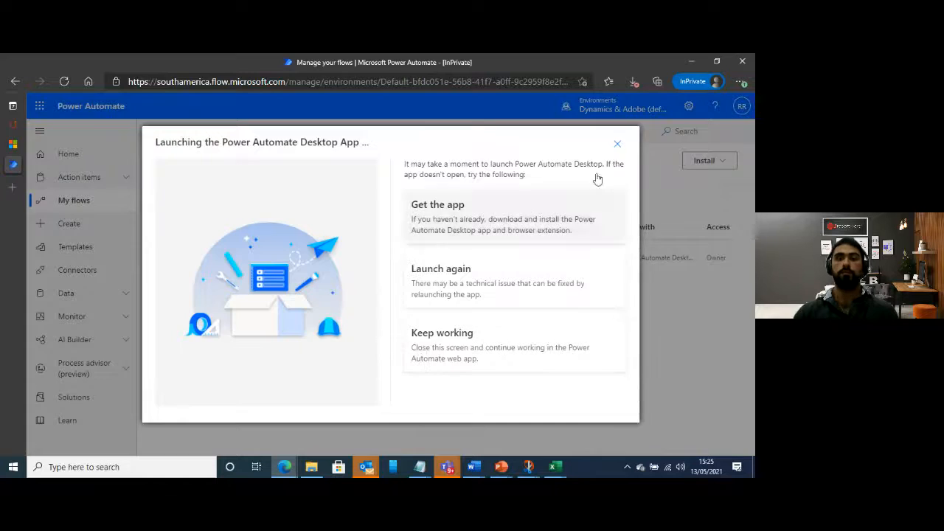
# Dismiss the desktop app launch dialog and delete the existing solution "Solution de processamento de pedido" from the environment's solutions
pyautogui.click(617, 145)
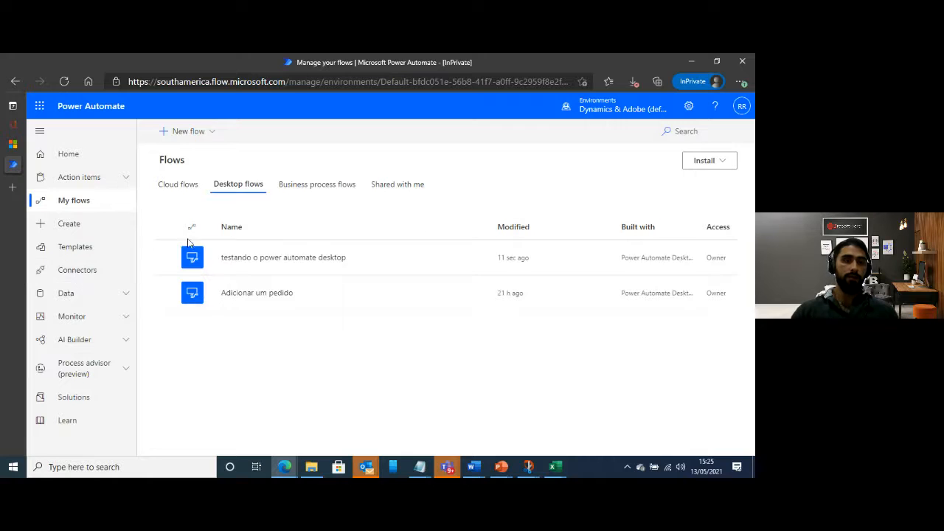
pyautogui.click(86, 404)
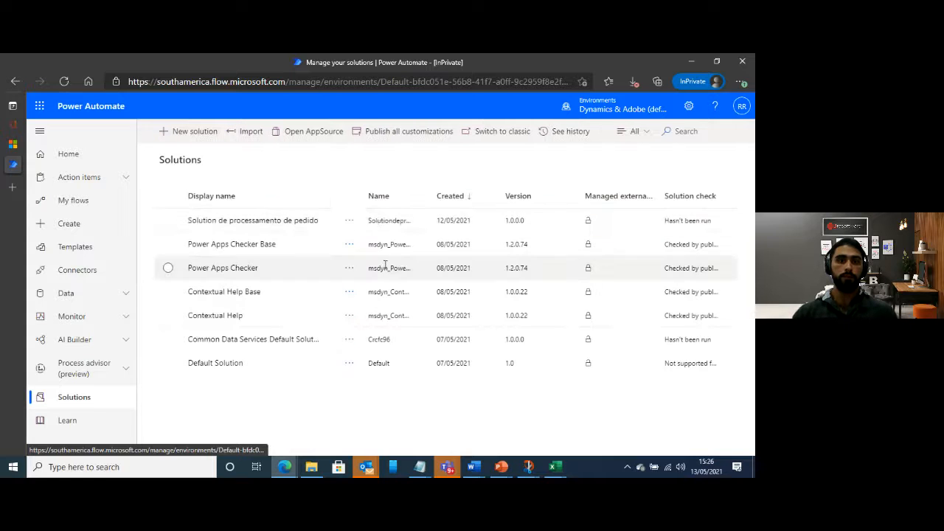
pyautogui.click(349, 221)
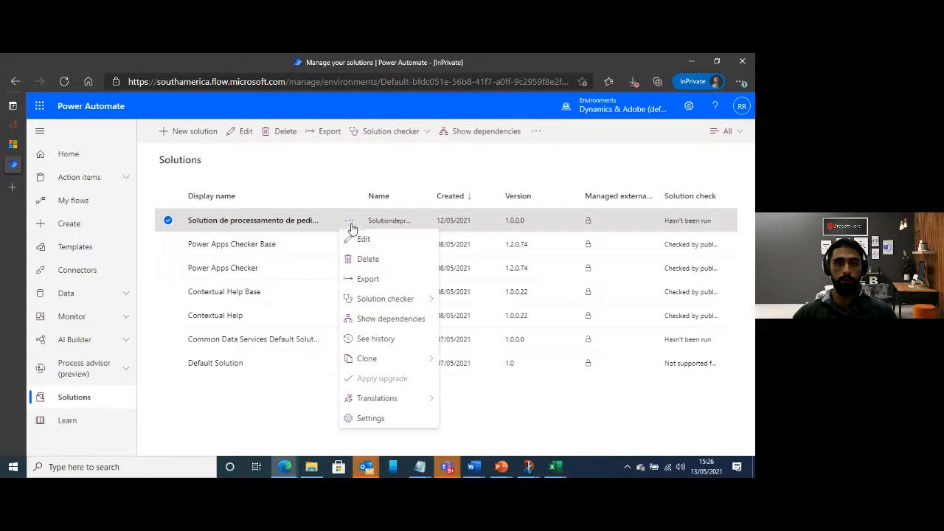
pyautogui.click(375, 265)
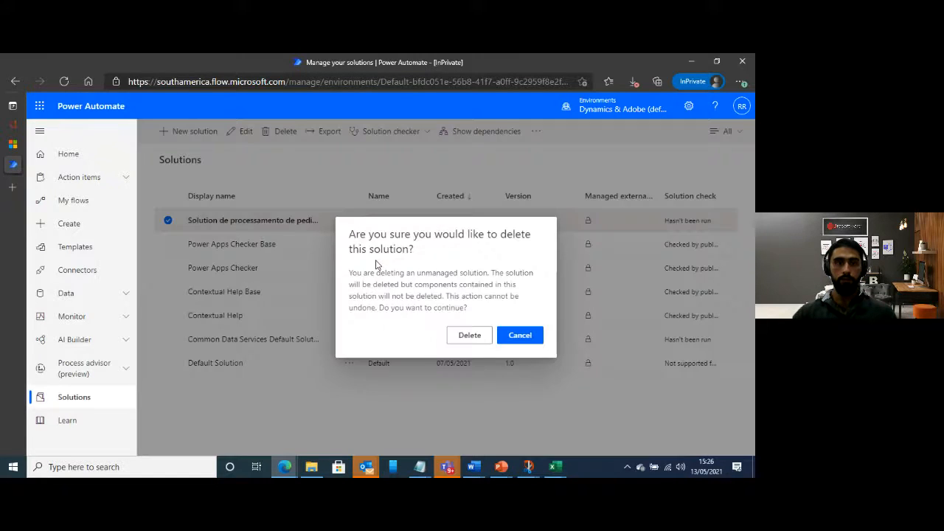
pyautogui.click(469, 337)
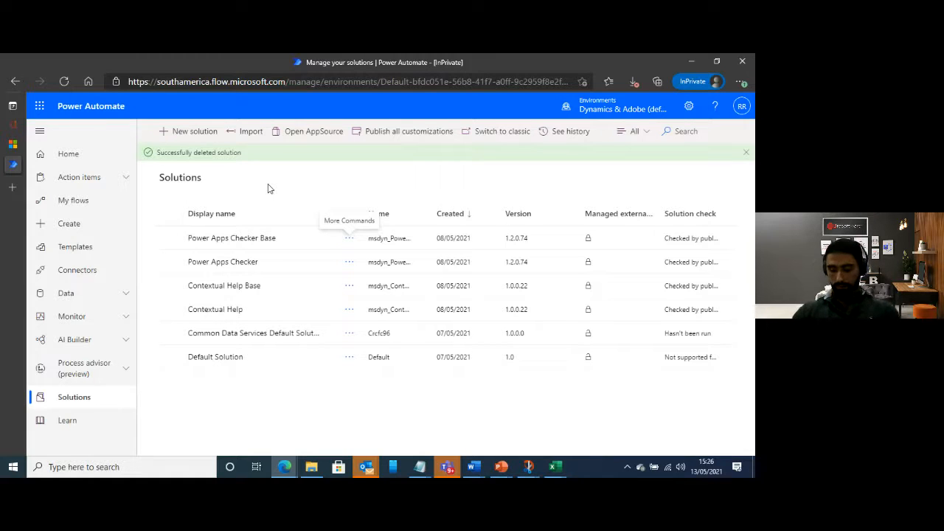
# Start a new solution with the display name "teste de processamento de pedido"
pyautogui.click(187, 133)
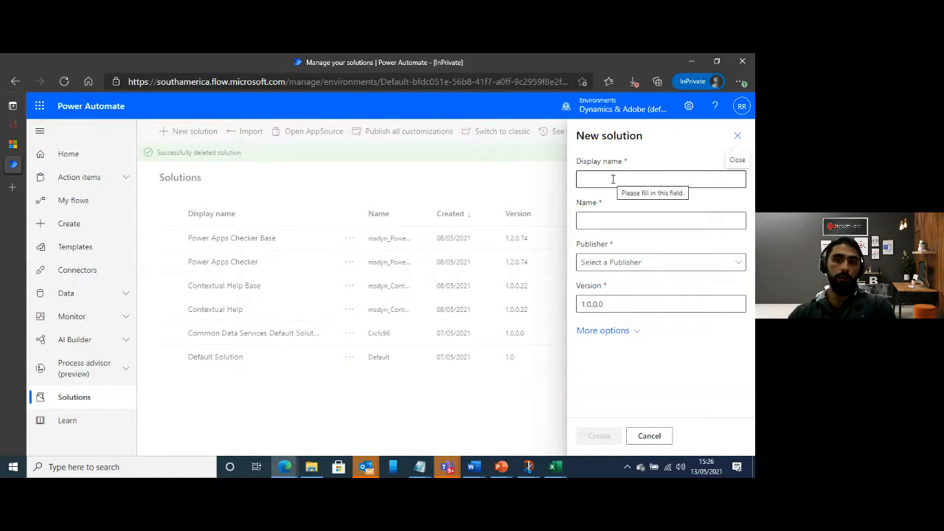
pyautogui.click(619, 177)
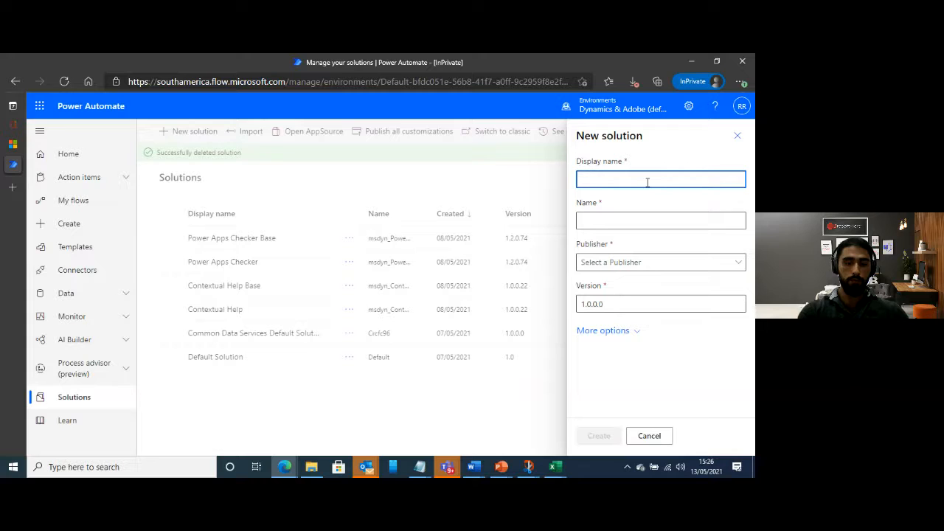
pyautogui.write('s')
pyautogui.press('BackSpace')
pyautogui.write('test')
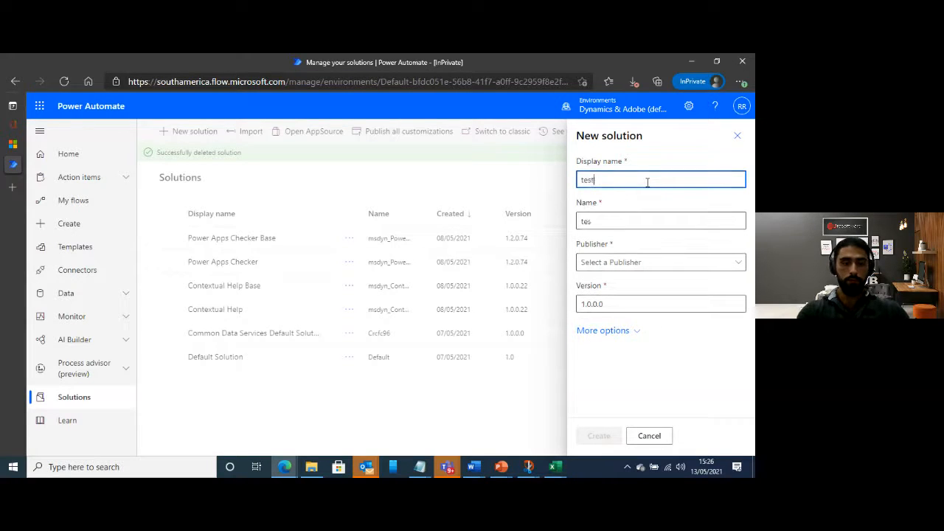
pyautogui.write('e de processamento de pedido')
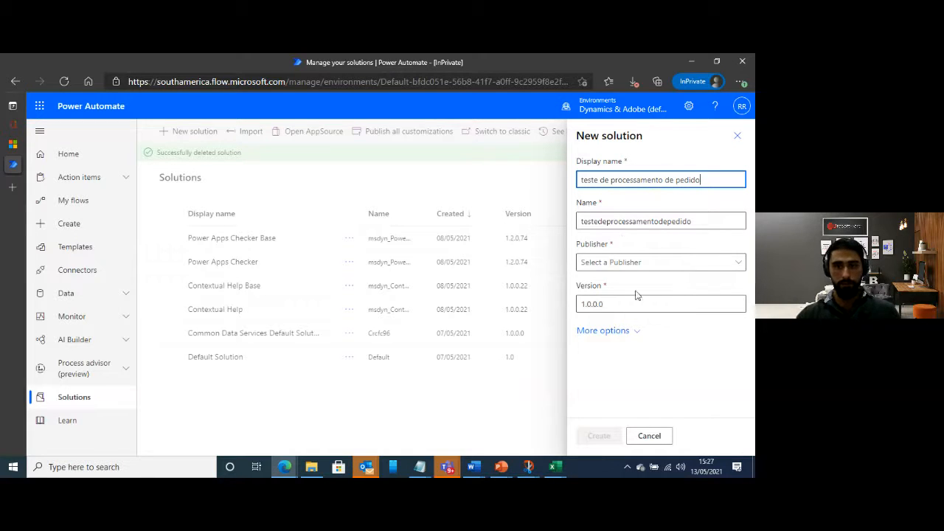
# Assign CDS Default Publisher to the new solution, create it, and open it
pyautogui.click(736, 272)
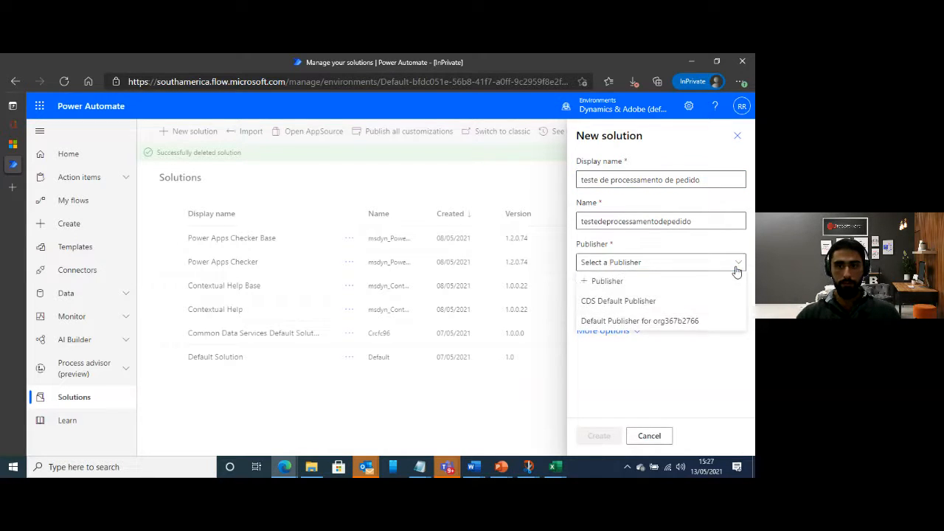
pyautogui.click(628, 302)
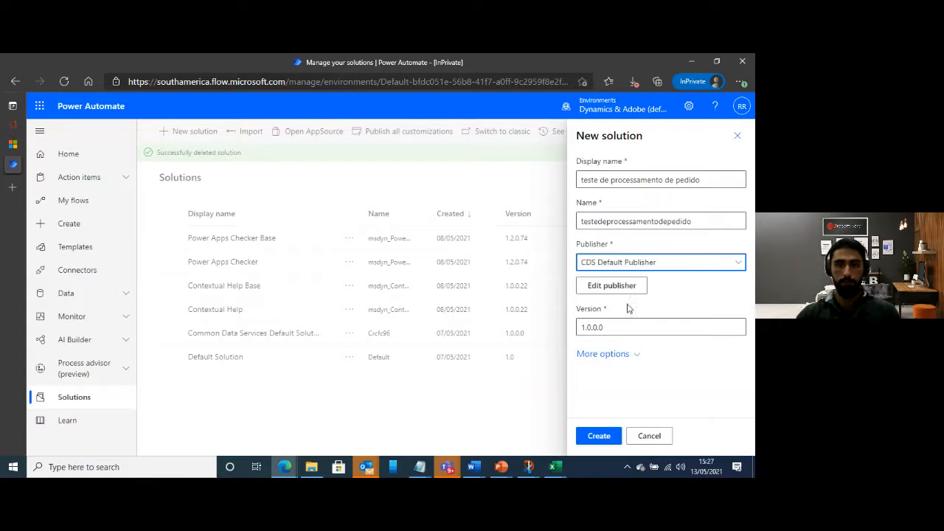
pyautogui.click(598, 436)
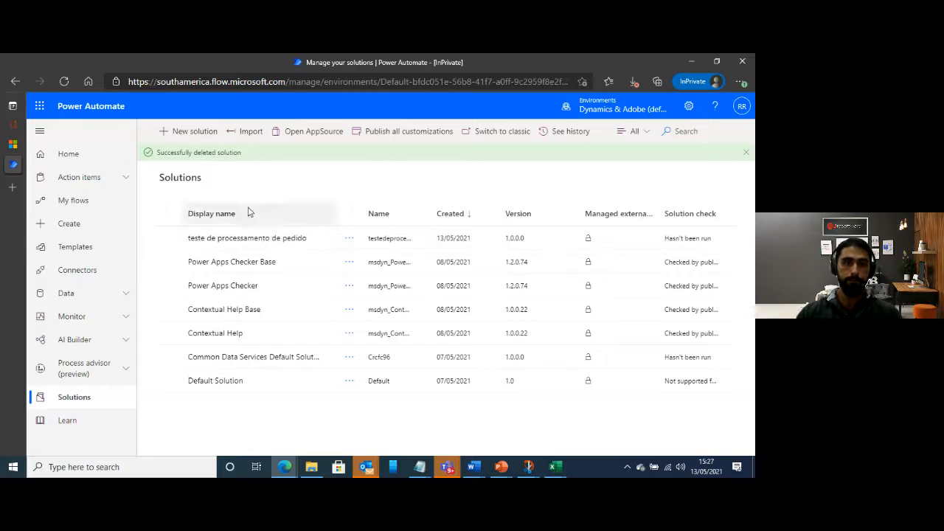
pyautogui.click(265, 244)
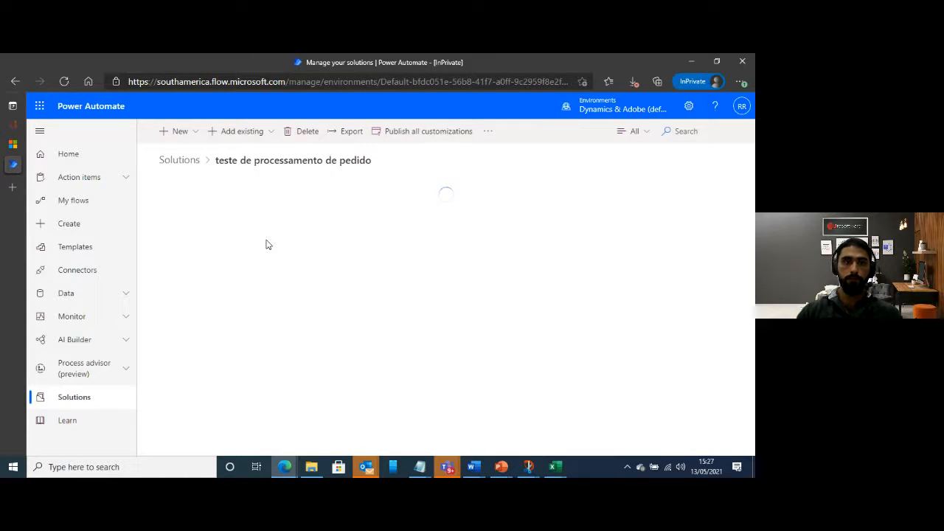
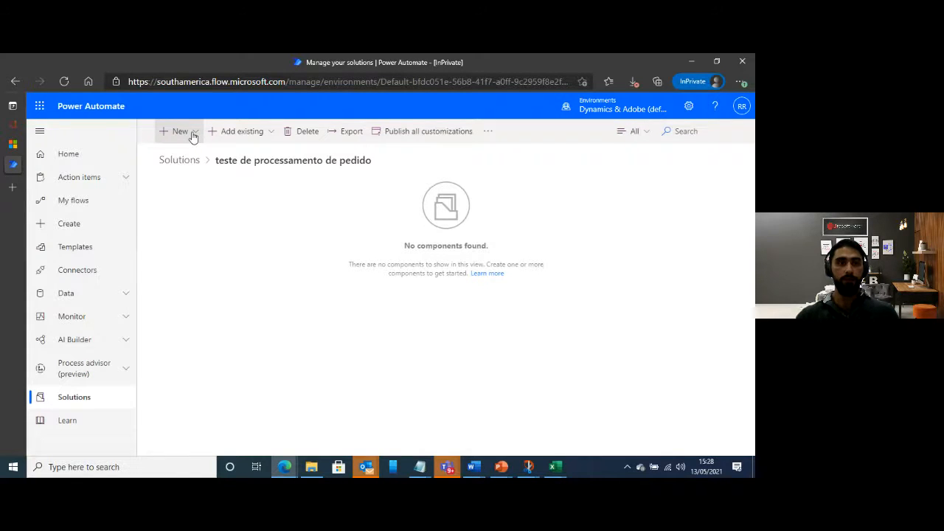
# Create a new cloud flow in the solution and name it "Gatilho de email para o fluxo"
pyautogui.click(193, 137)
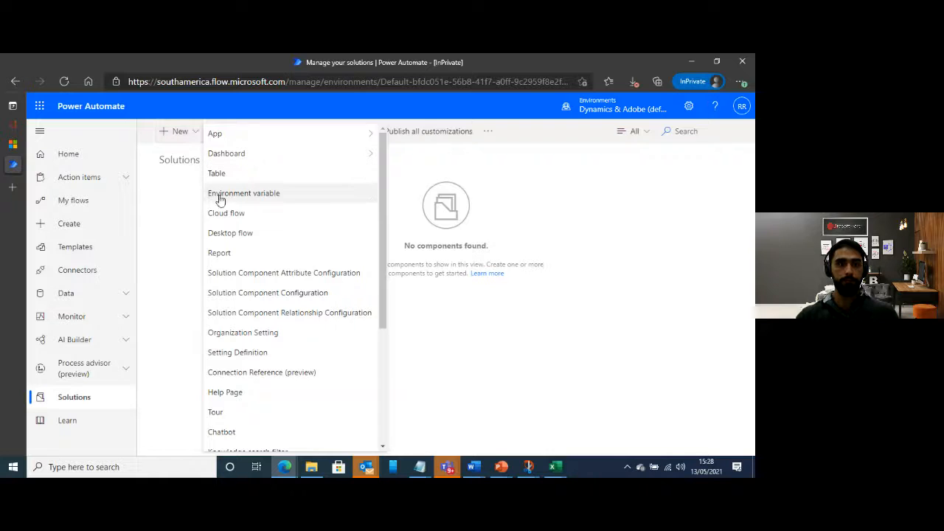
pyautogui.click(264, 219)
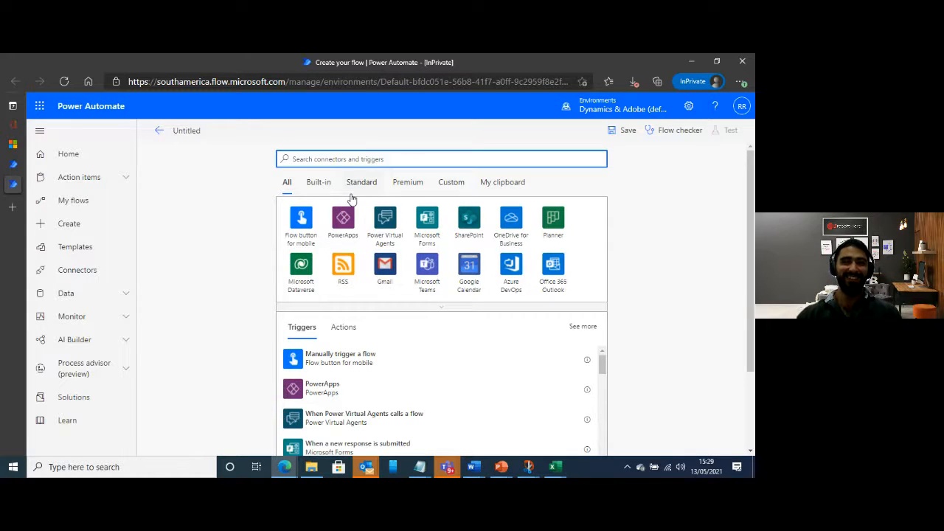
pyautogui.click(188, 131)
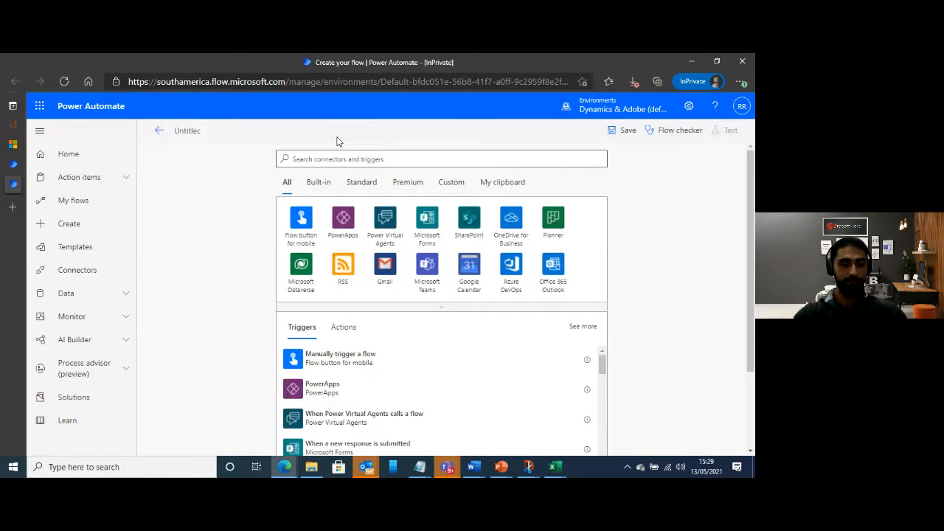
pyautogui.write('Satilho de e')
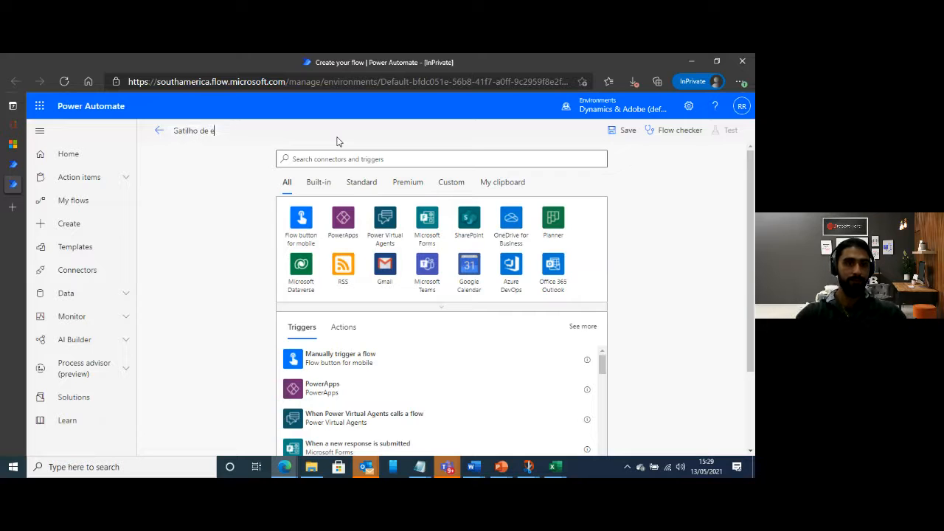
pyautogui.write('mail para o fluxo')
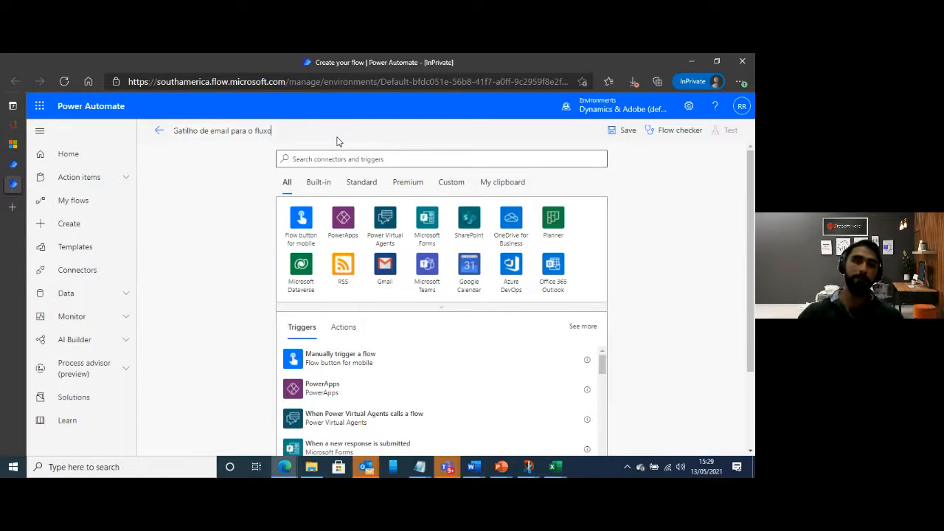
# Add the Office 365 Outlook trigger "When a new email arrives (V3)" to the flow
pyautogui.click(353, 160)
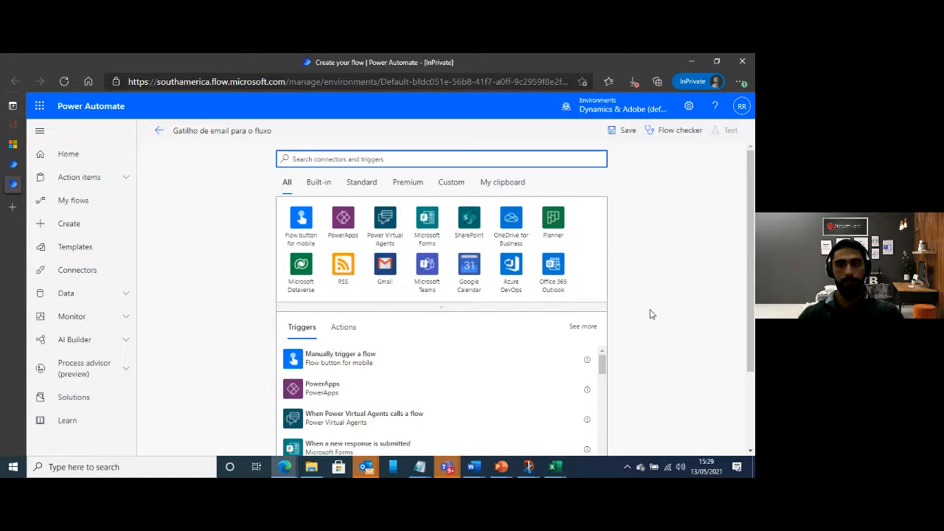
pyautogui.click(555, 278)
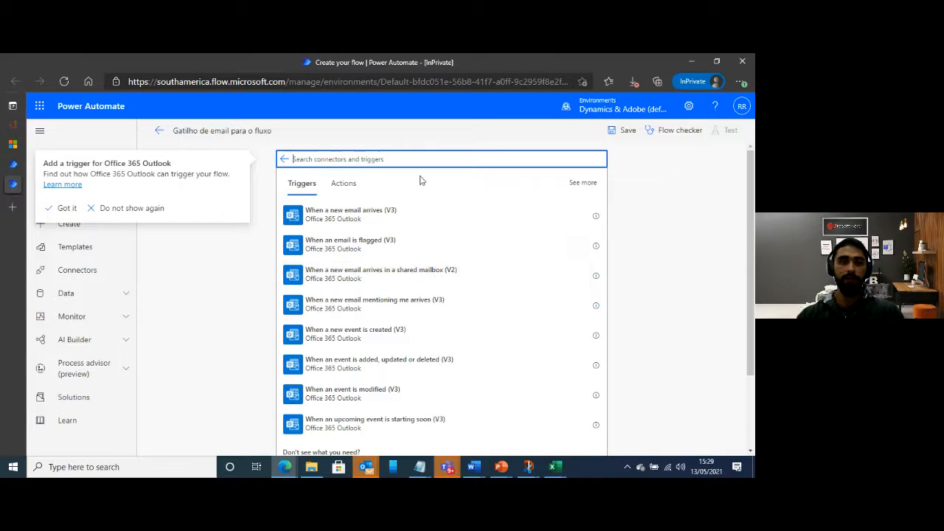
pyautogui.click(284, 158)
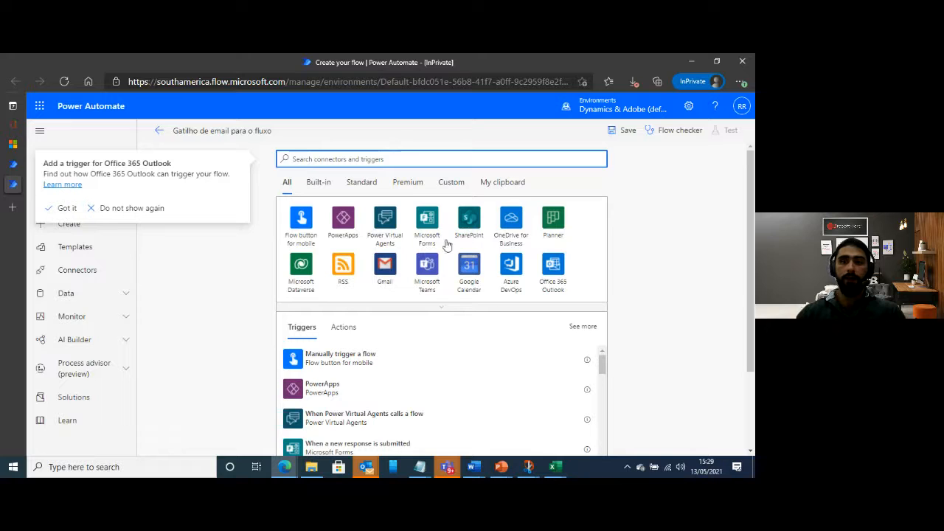
pyautogui.click(553, 285)
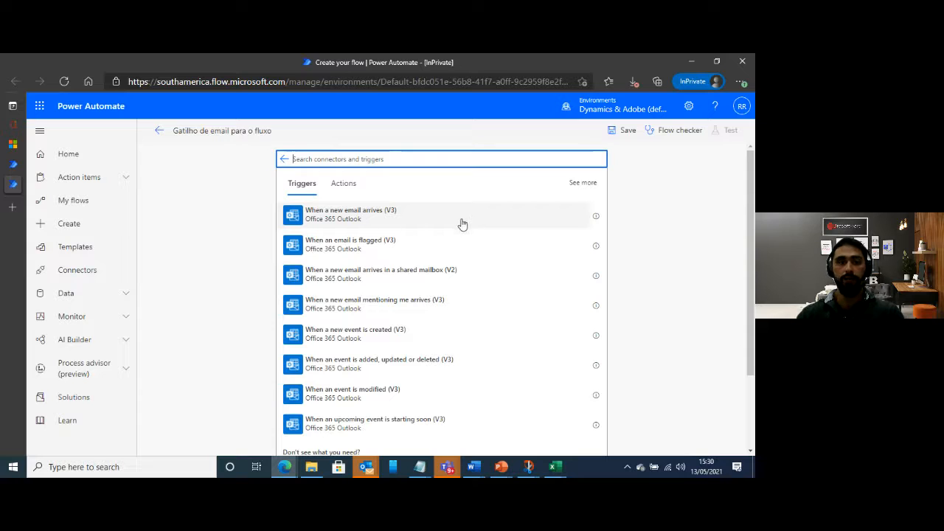
pyautogui.click(394, 218)
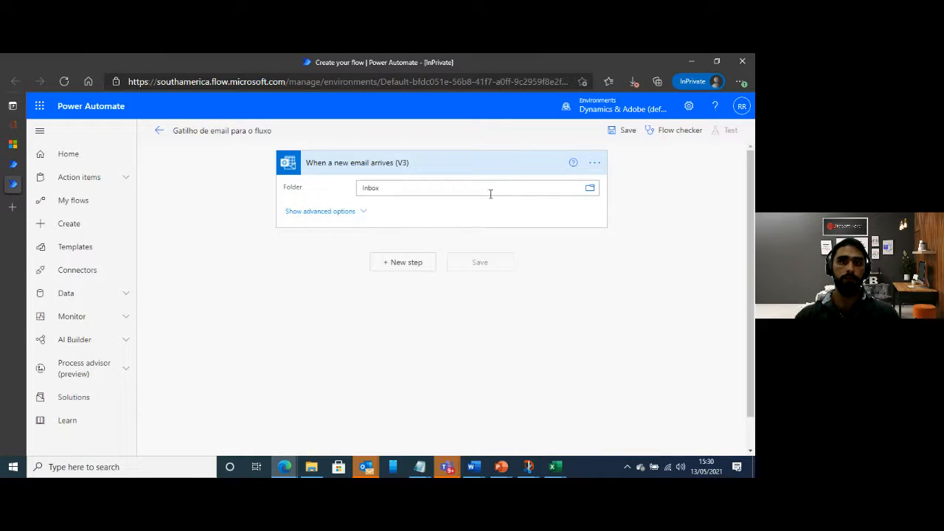
# Show the trigger's advanced options and set its subject filter to "New Invoice"
pyautogui.click(356, 213)
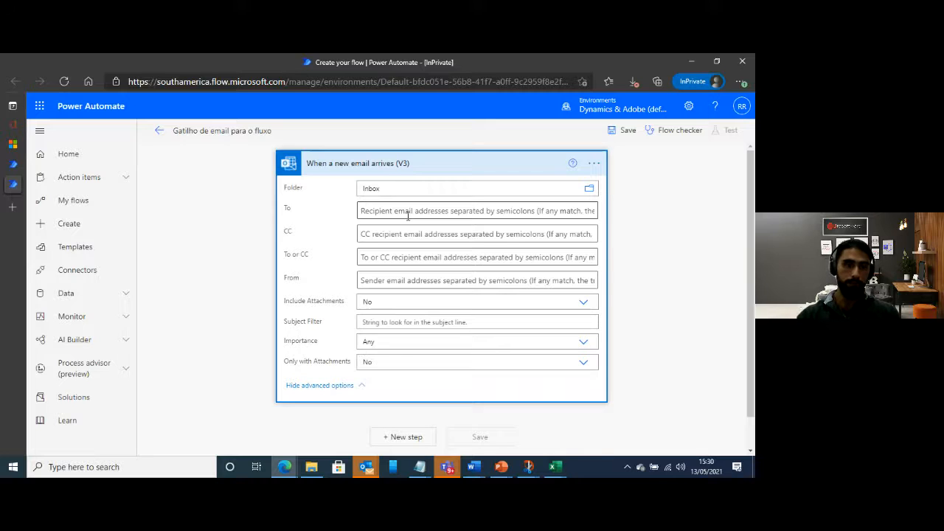
pyautogui.click(432, 320)
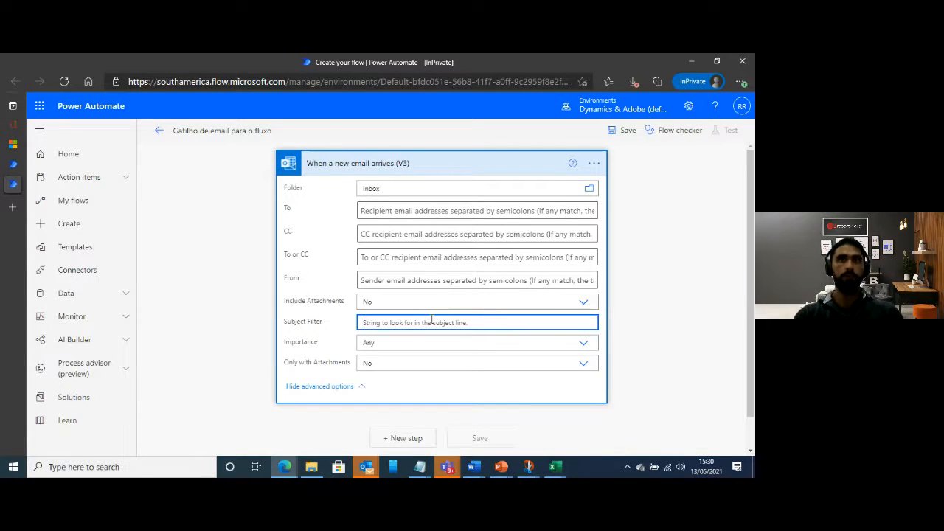
pyautogui.write('New')
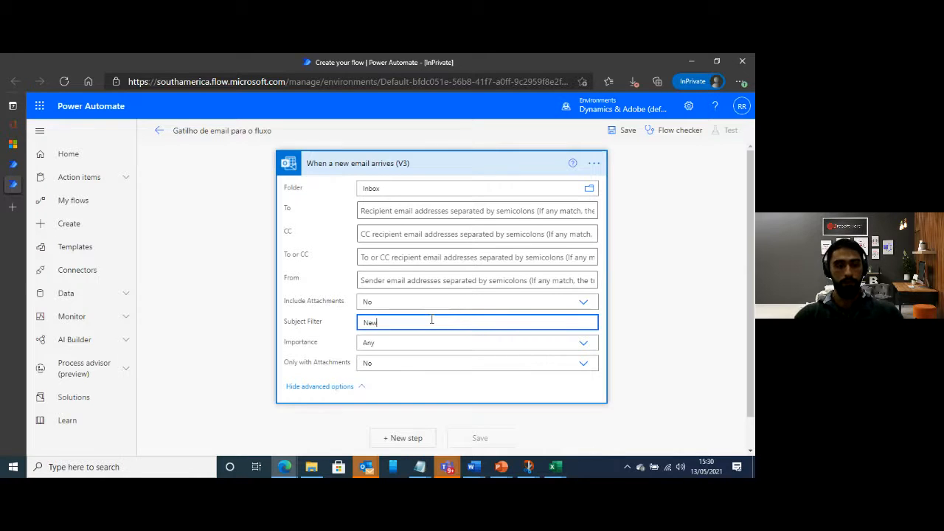
pyautogui.write(' Invoice')
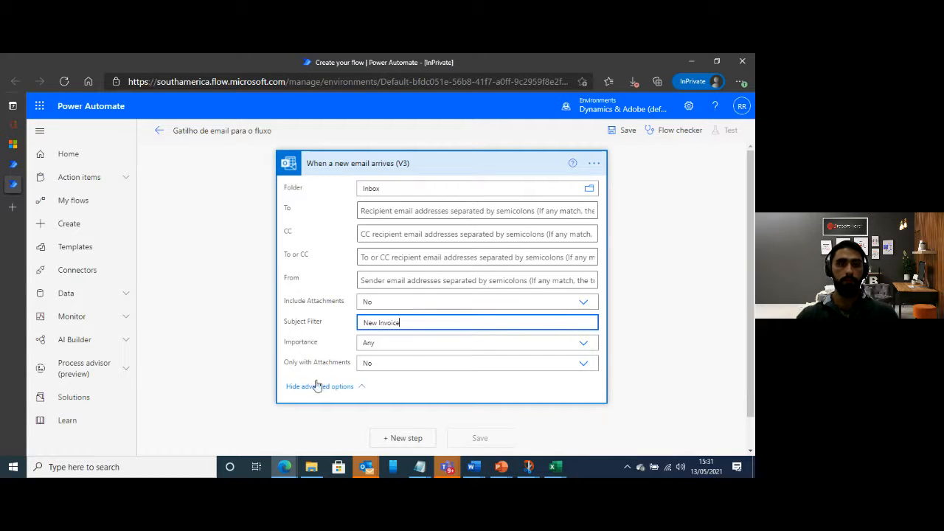
# Set both Include Attachments and Only with Attachments to Yes for the email trigger, and collapse its advanced options
pyautogui.click(584, 302)
pyautogui.click(369, 329)
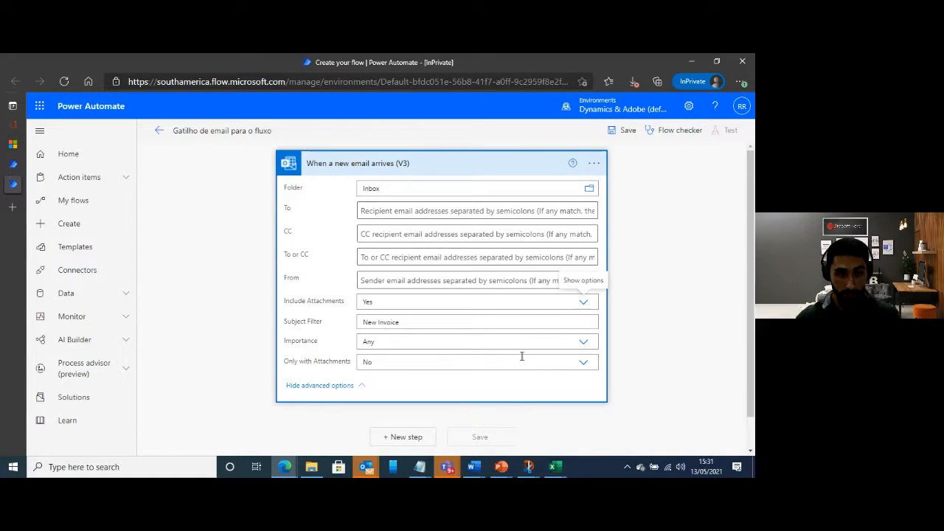
pyautogui.click(583, 362)
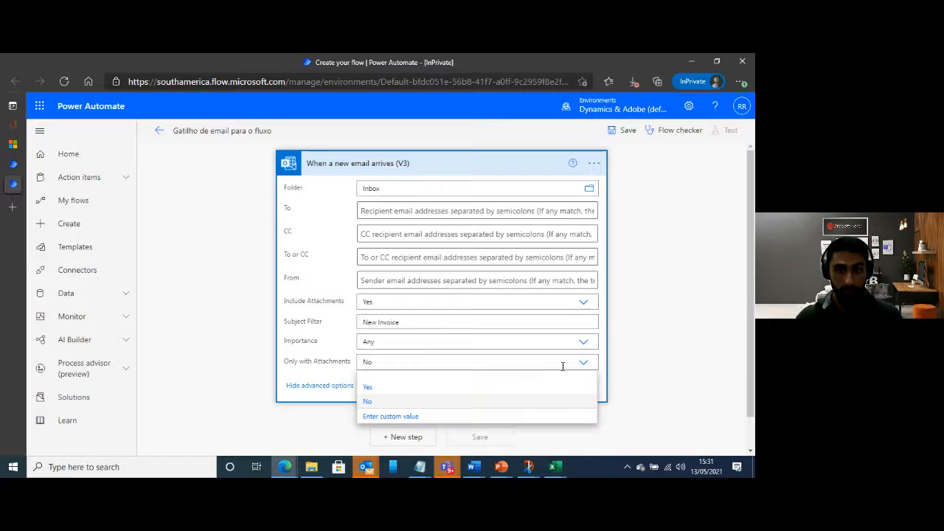
pyautogui.click(369, 388)
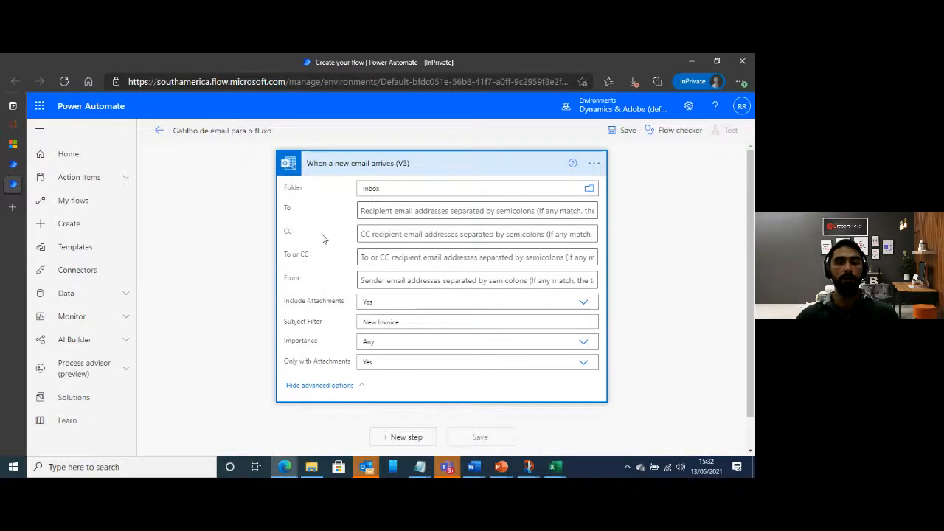
pyautogui.click(319, 385)
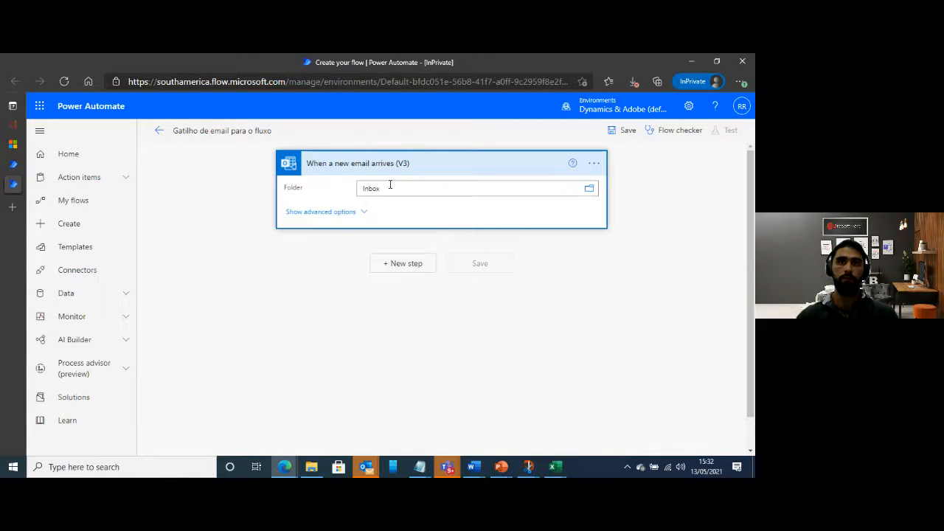
# Add a Desktop flows step "Run a flow built with Power Automate Desktop" after the email trigger
pyautogui.click(403, 267)
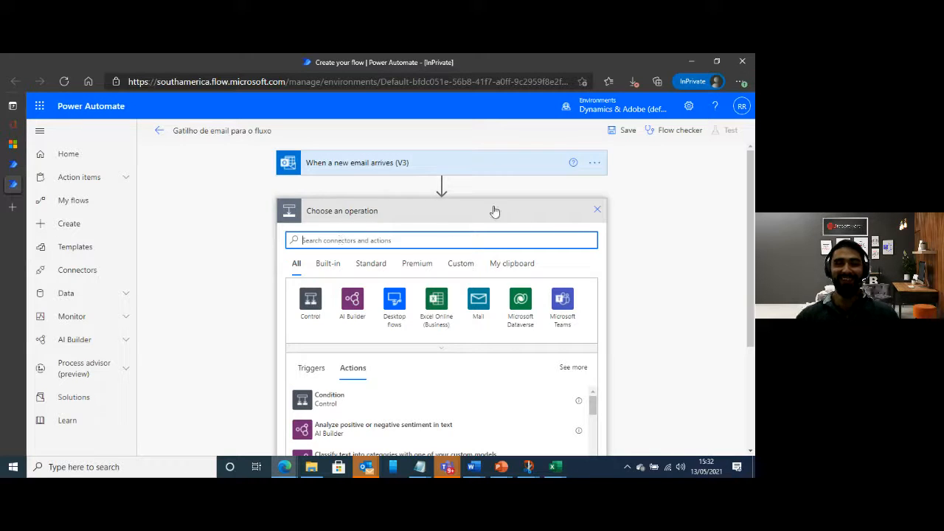
pyautogui.click(598, 212)
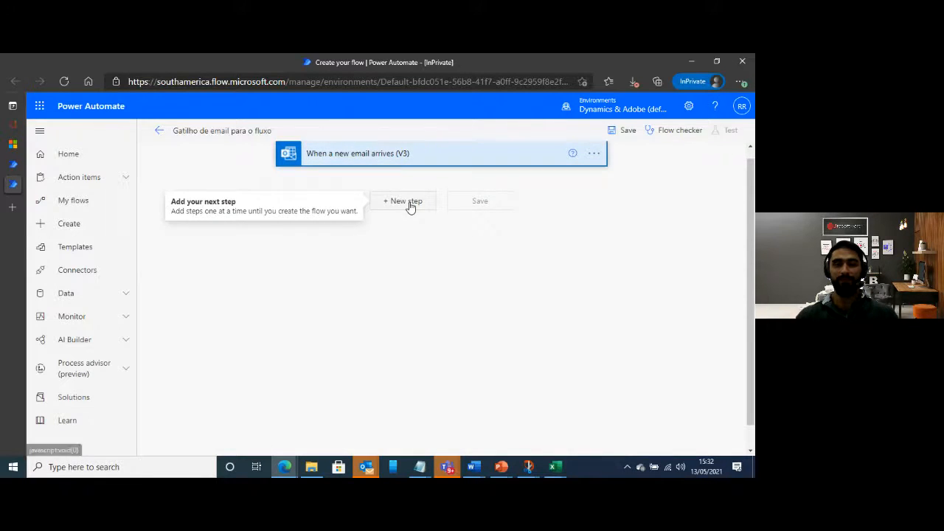
pyautogui.click(409, 204)
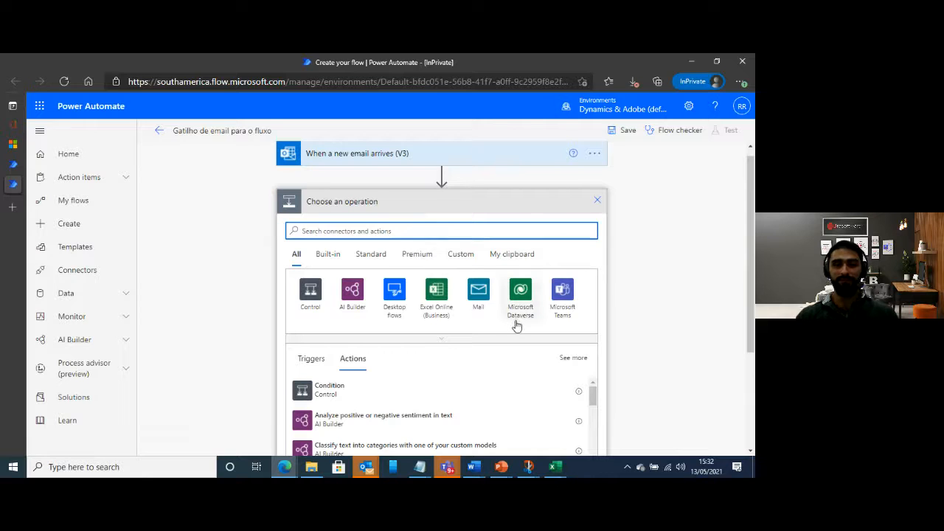
pyautogui.click(398, 299)
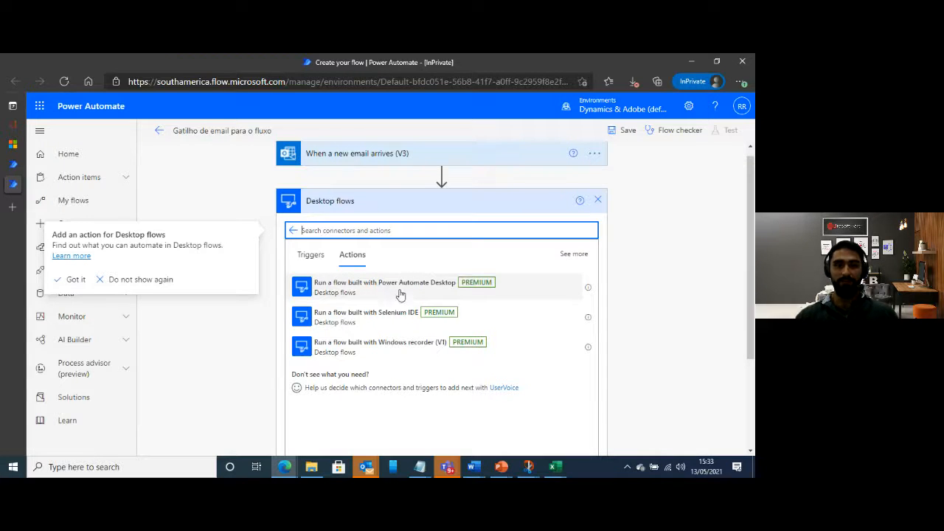
pyautogui.click(400, 287)
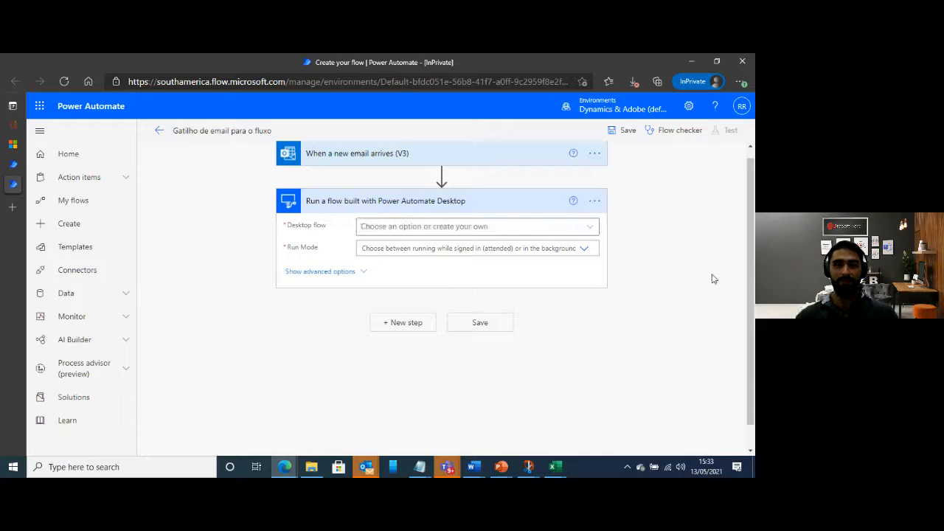
# Examine the desktop flow step's available flows, advanced options and connection references
pyautogui.click(589, 228)
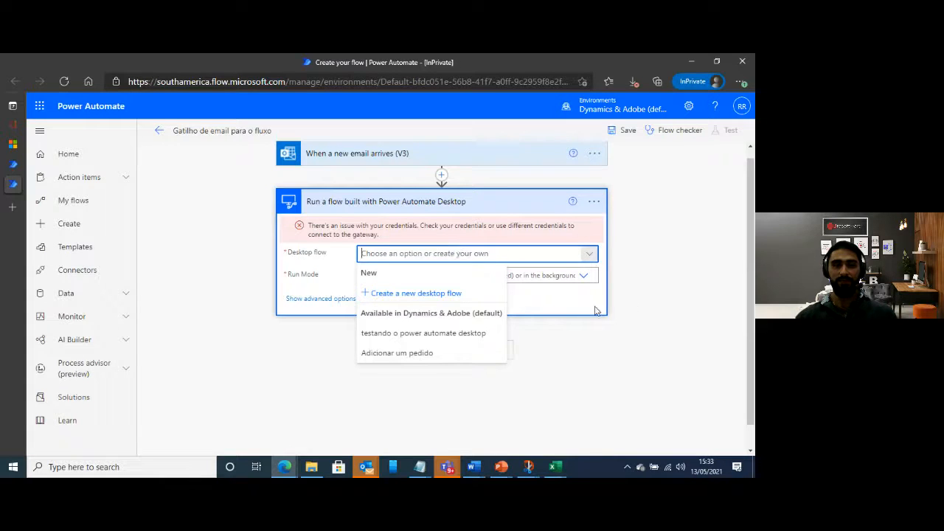
pyautogui.click(366, 310)
pyautogui.click(347, 299)
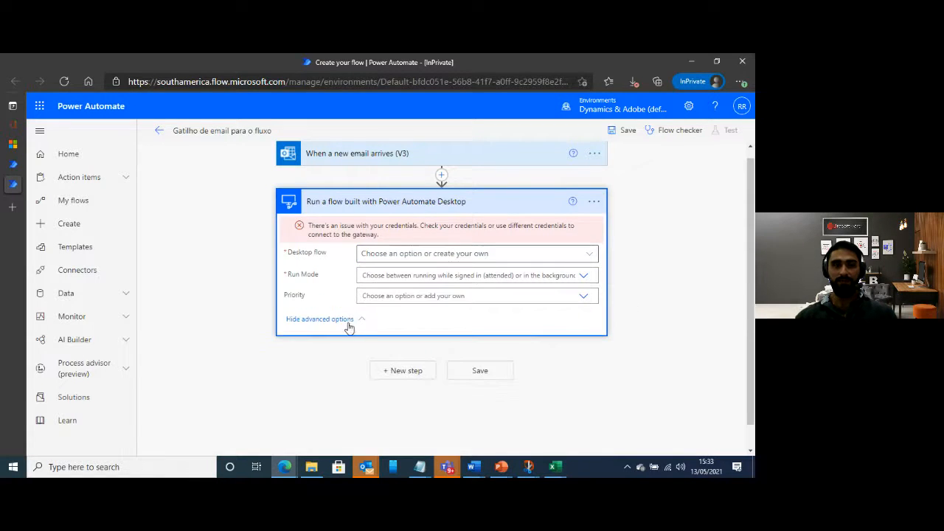
pyautogui.click(345, 318)
pyautogui.click(593, 201)
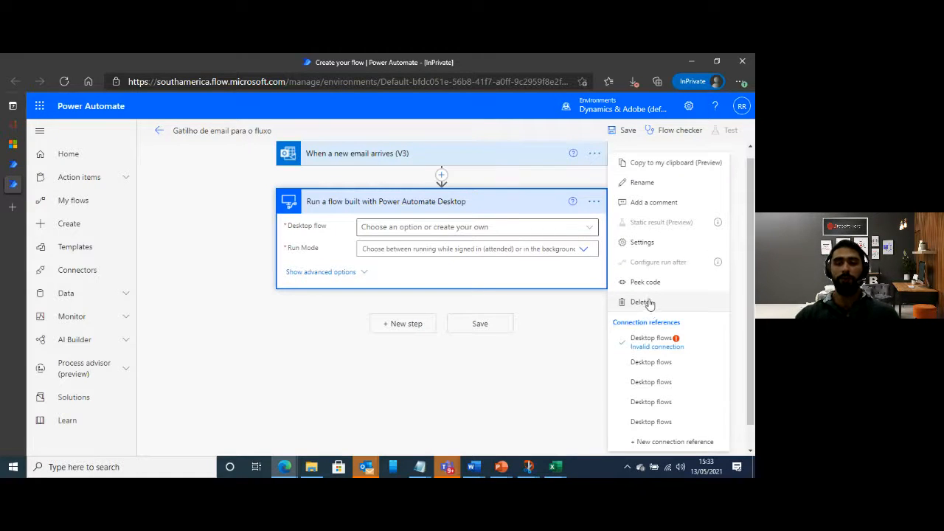
pyautogui.click(514, 204)
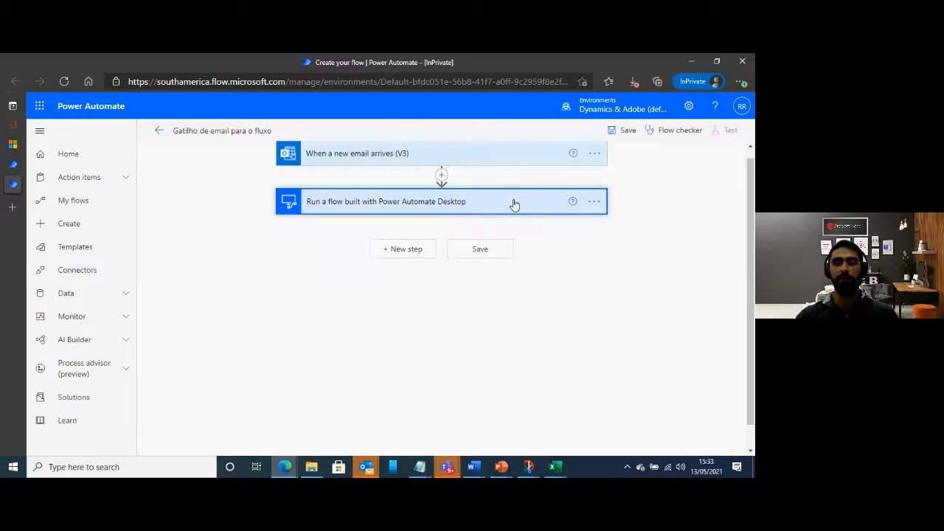
pyautogui.click(512, 205)
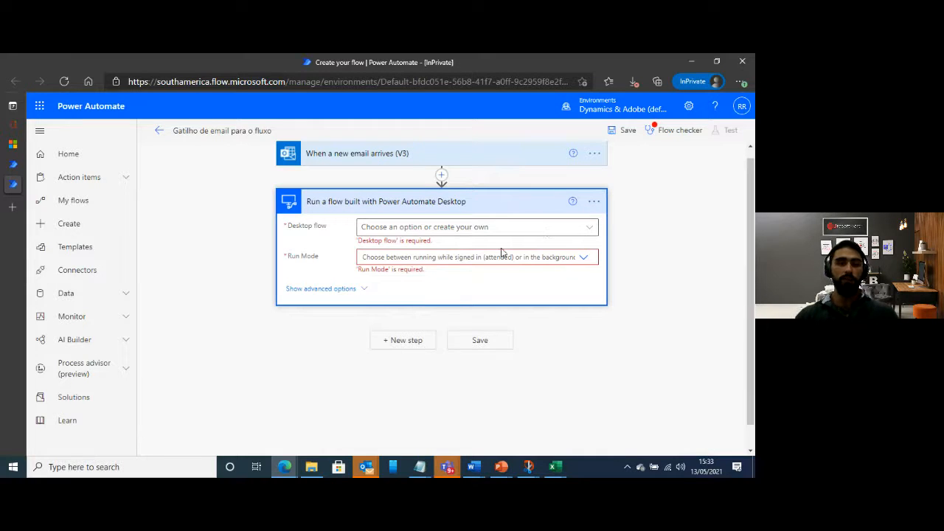
# Choose the desktop flow "testando o power automate desktop" and set its run mode to Attended
pyautogui.click(592, 230)
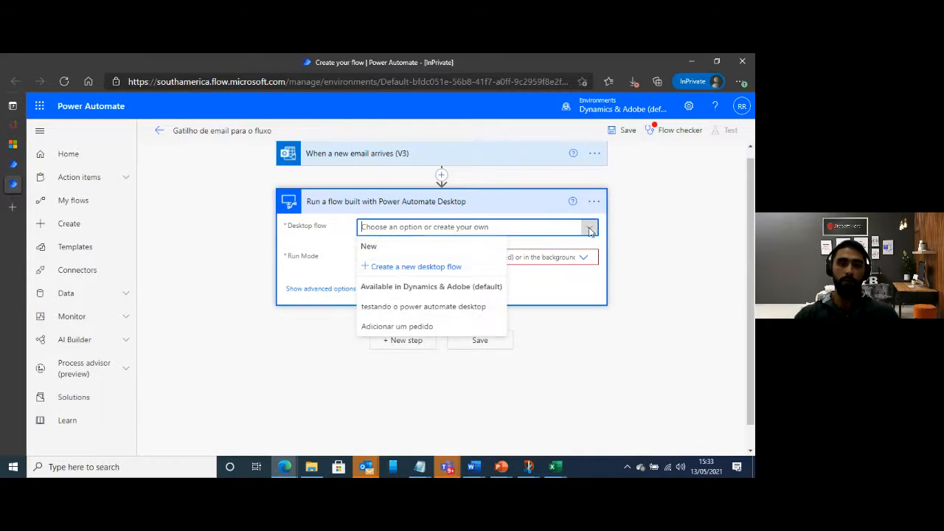
pyautogui.click(424, 308)
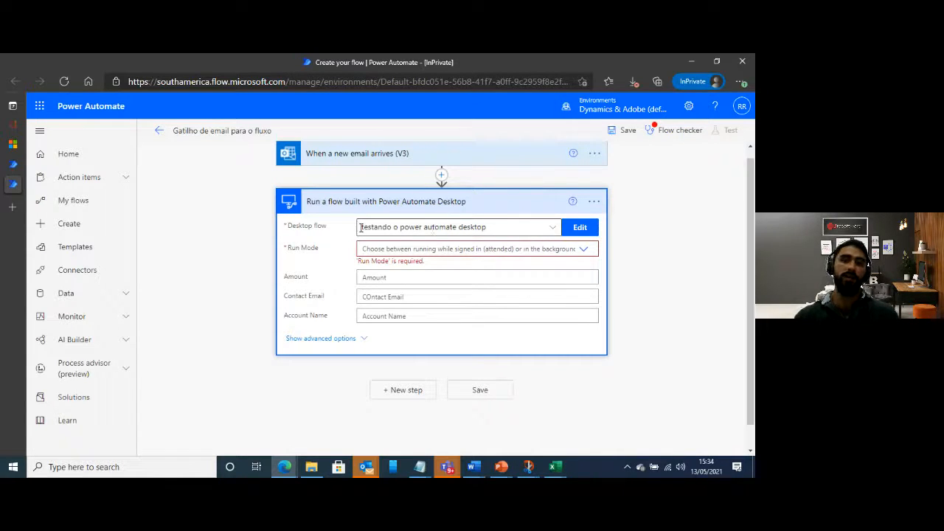
pyautogui.click(552, 230)
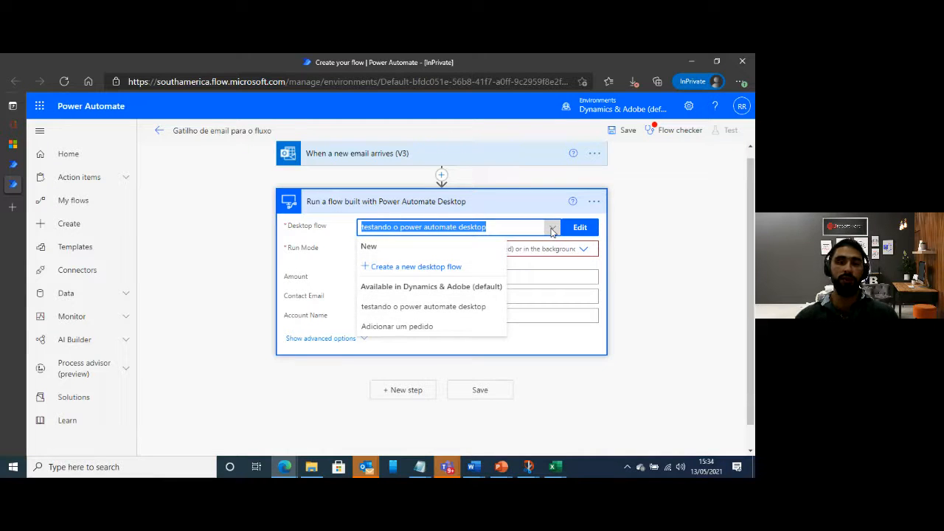
pyautogui.click(472, 312)
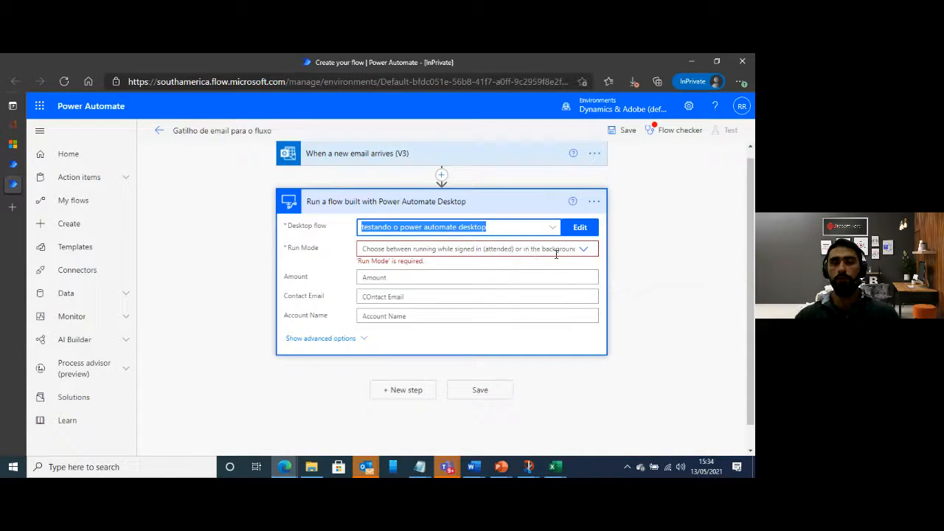
pyautogui.click(582, 249)
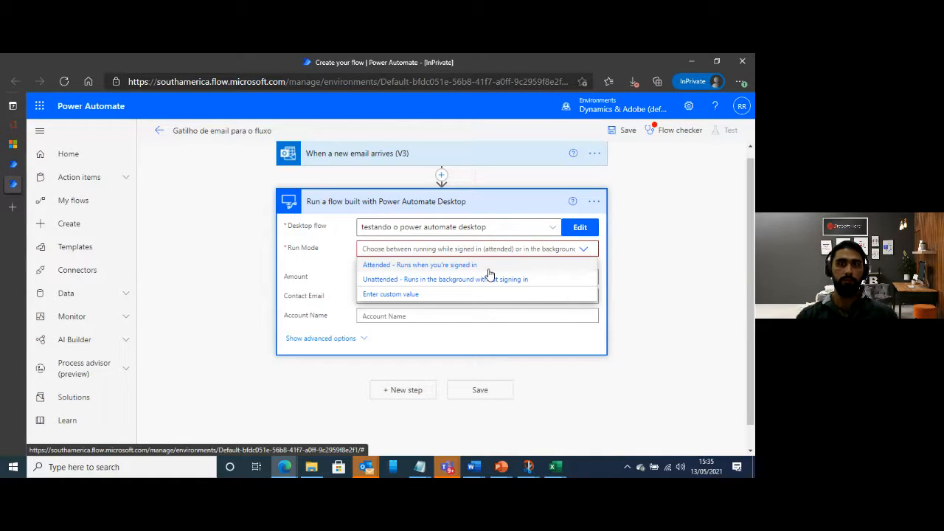
pyautogui.click(441, 264)
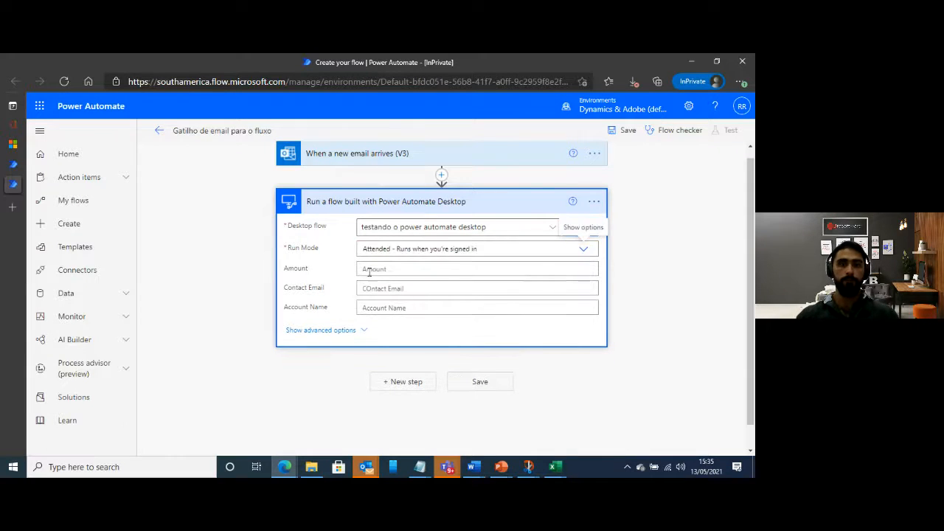
# Set the desktop flow step's Amount to 1000 and fill in the contact's email
pyautogui.click(404, 270)
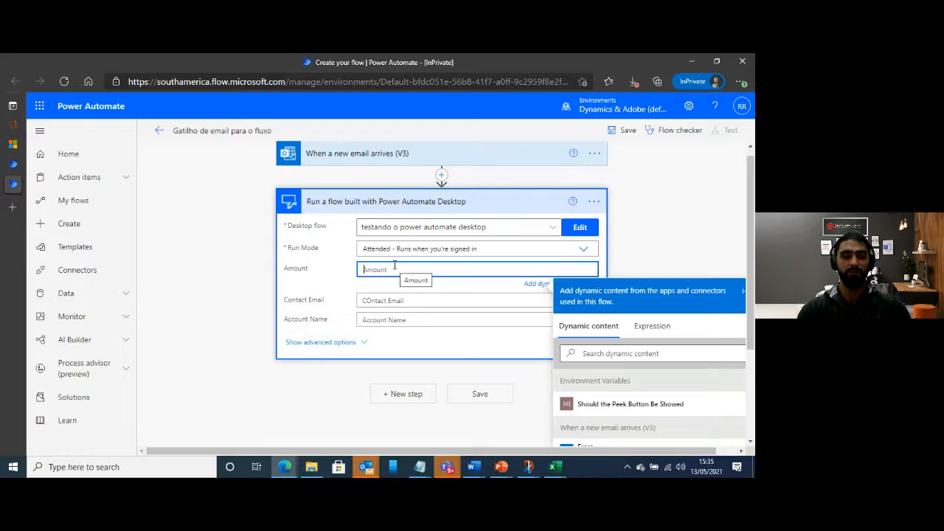
pyautogui.write('1000')
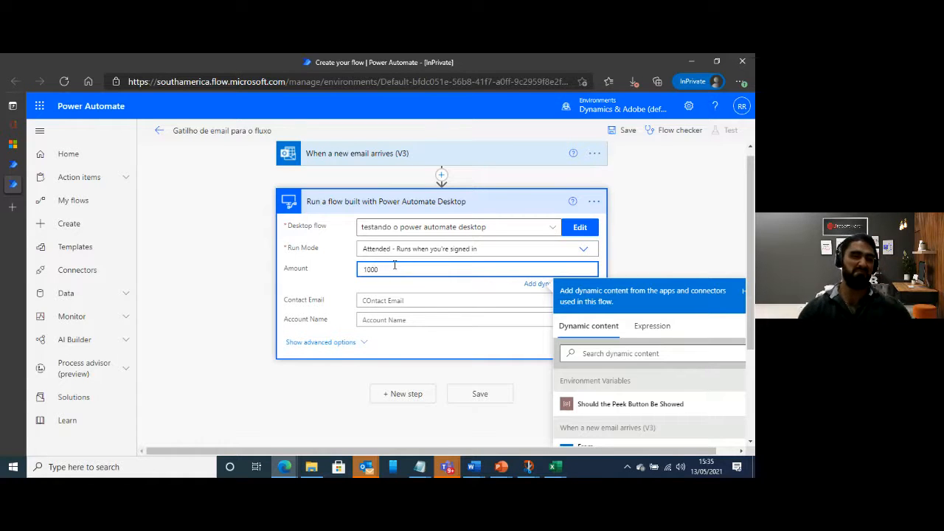
pyautogui.click(377, 301)
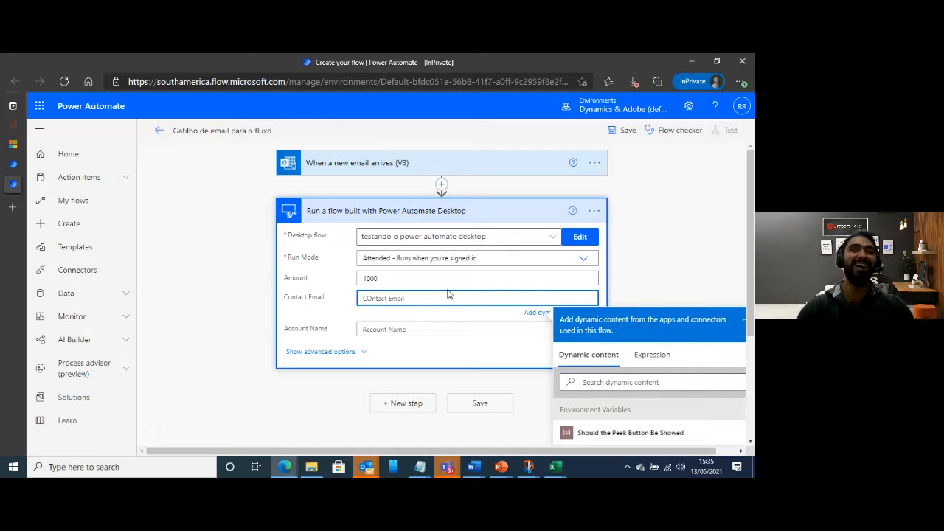
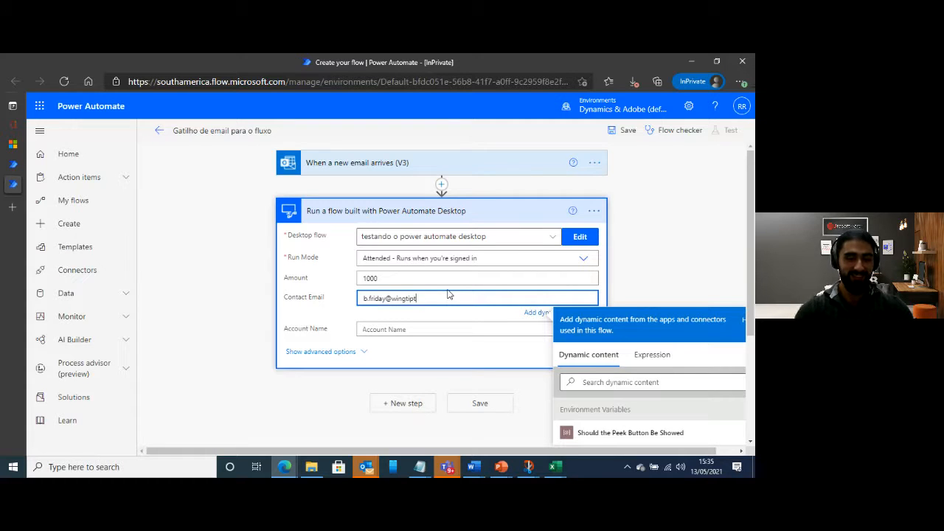
pyautogui.press('Tab')
pyautogui.press('Tab')
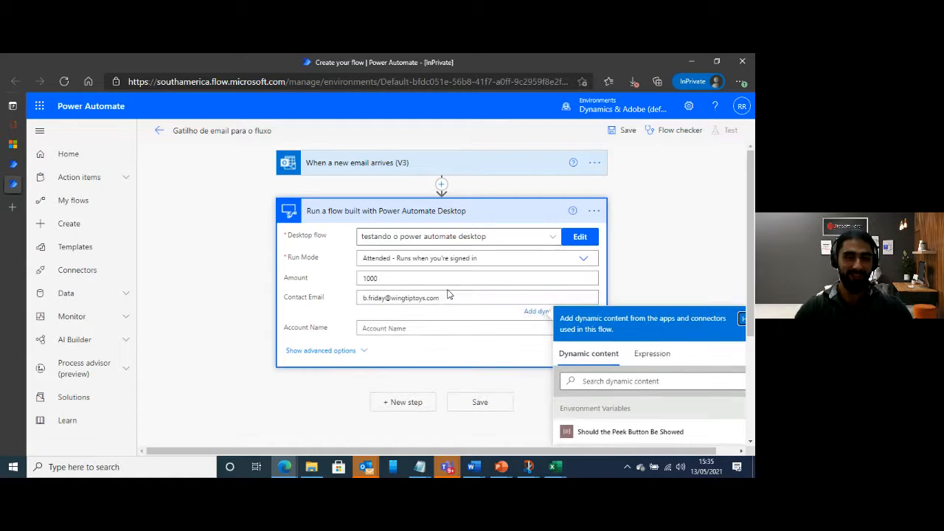
# Set the desktop flow step's Account Name to "WingTip Toys"
pyautogui.click(397, 329)
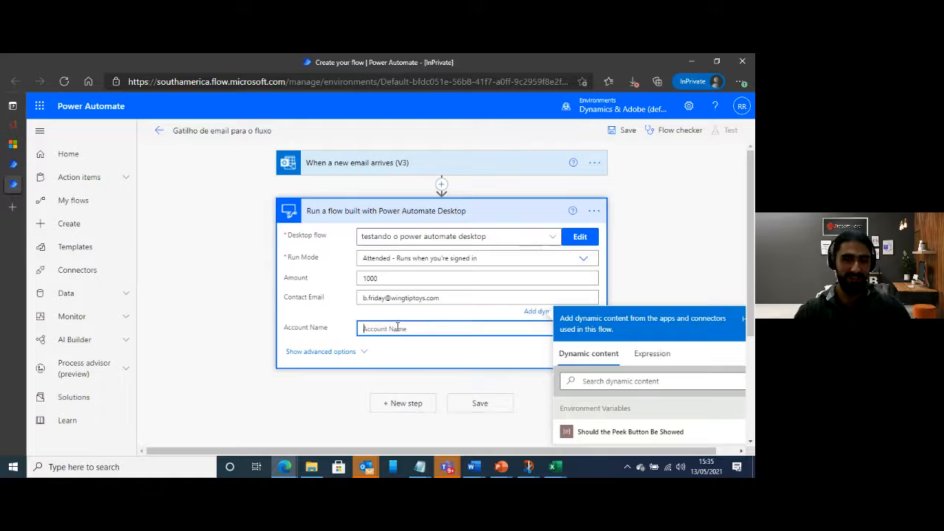
pyautogui.write('WingTi')
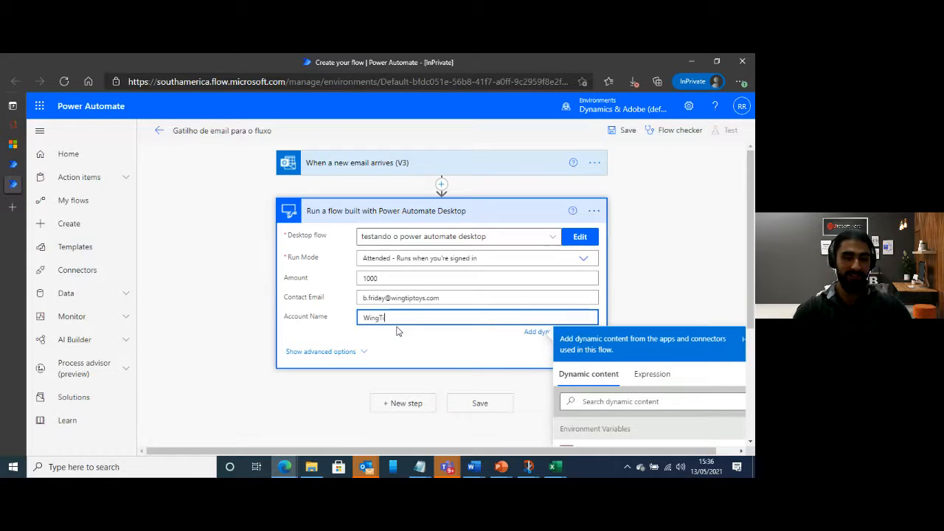
pyautogui.write('p Toys')
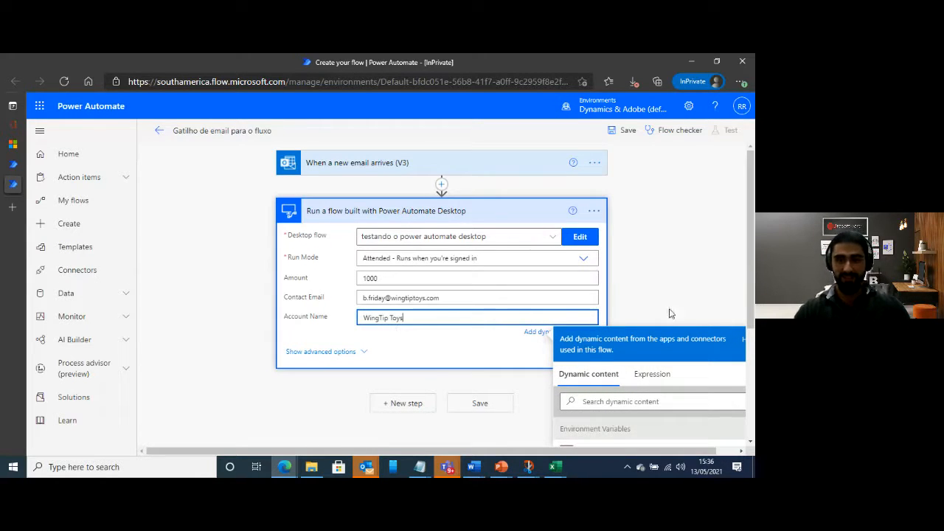
pyautogui.click(672, 273)
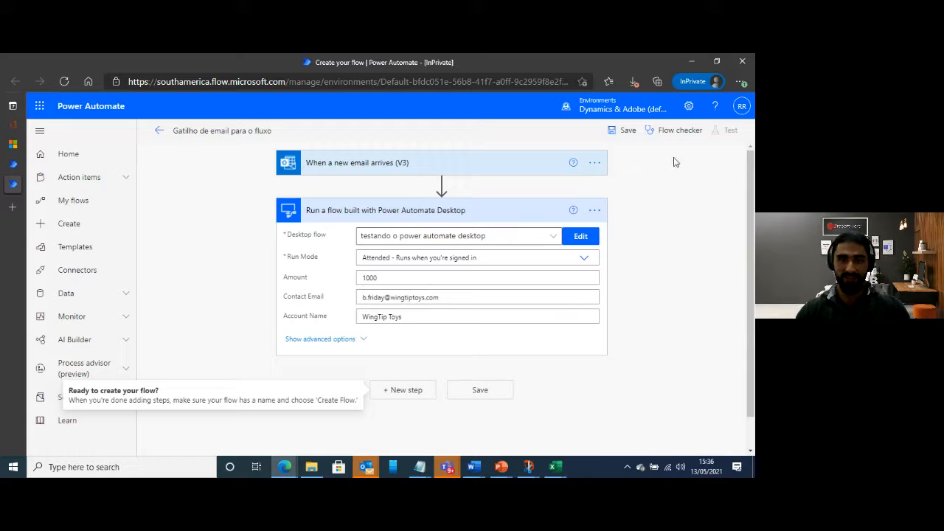
# Try to save the cloud flow, and dismiss the connection authorization error
pyautogui.click(624, 131)
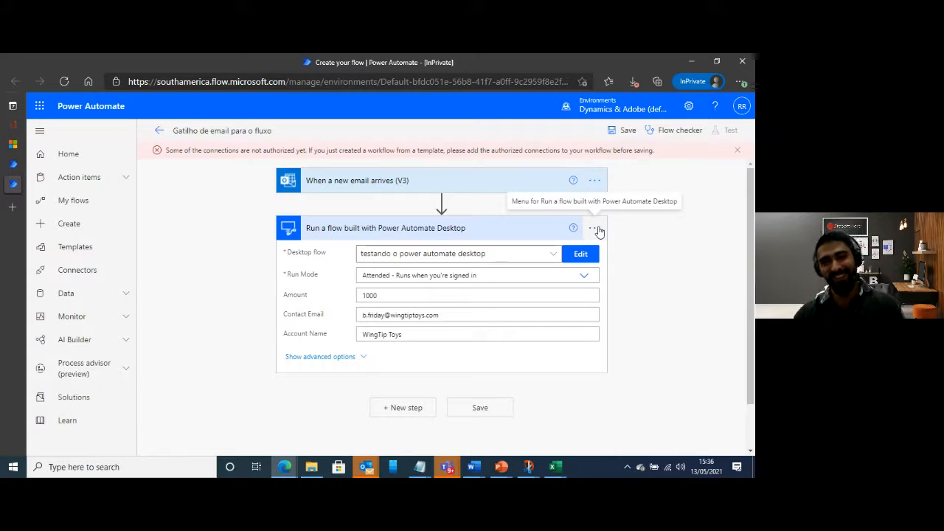
pyautogui.click(583, 254)
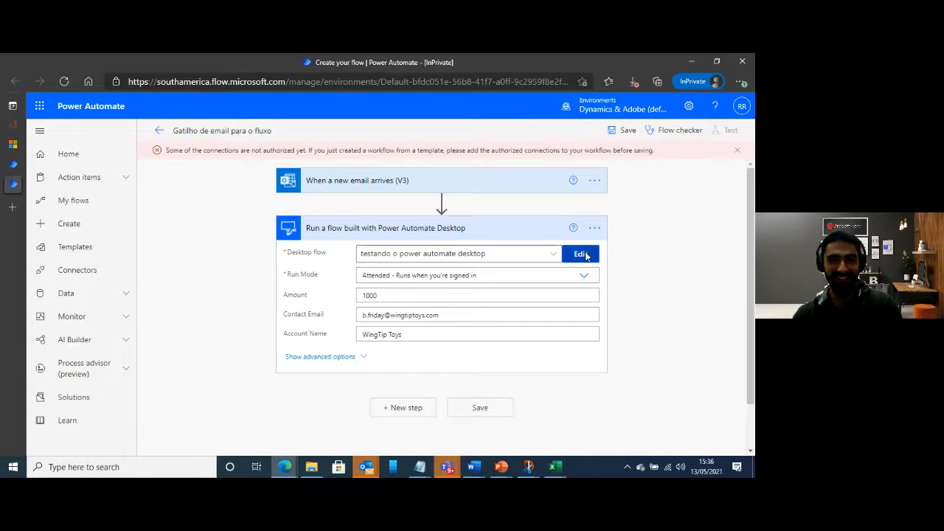
pyautogui.click(503, 372)
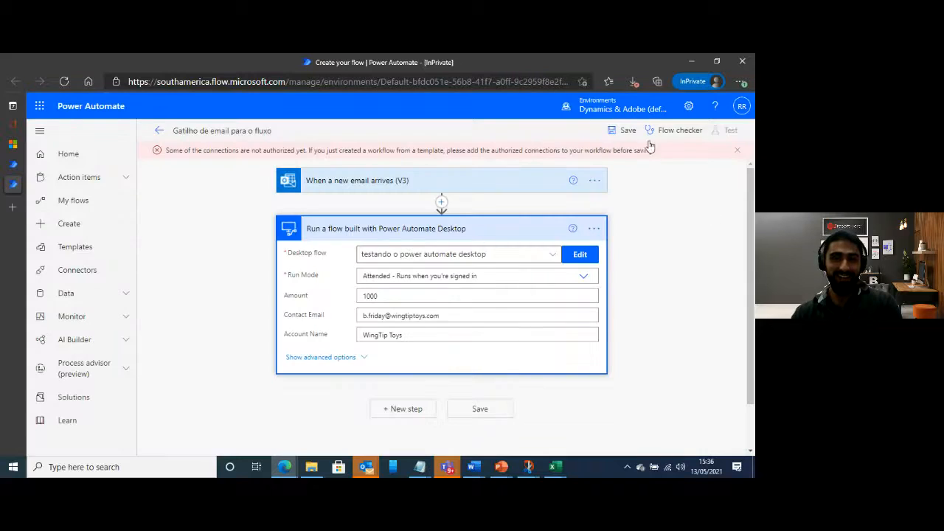
pyautogui.click(737, 151)
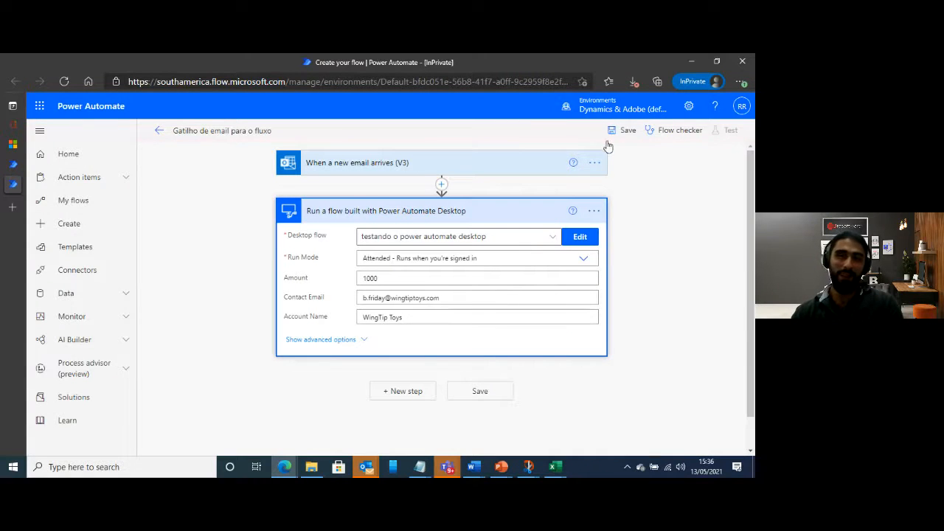
# Check the desktop flow step's connection references, collapse the step, and try saving the flow again
pyautogui.click(594, 211)
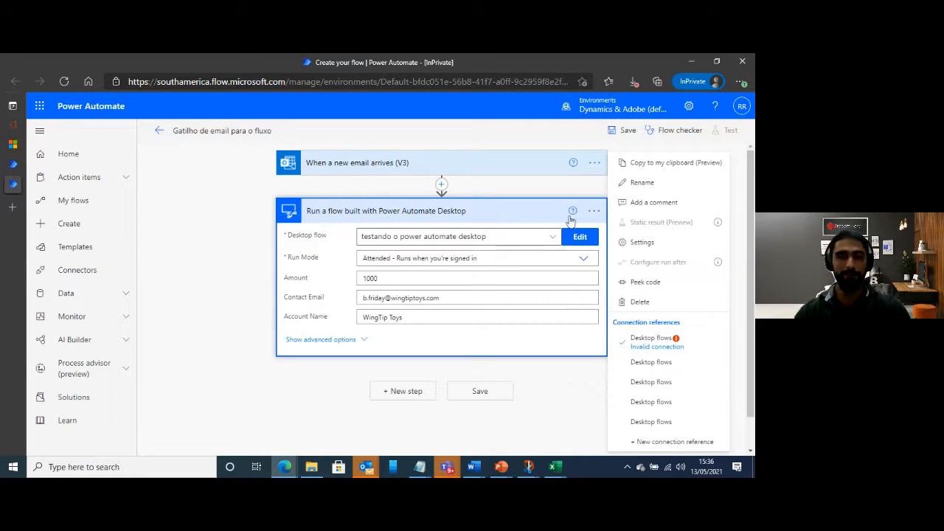
pyautogui.click(539, 212)
pyautogui.click(624, 130)
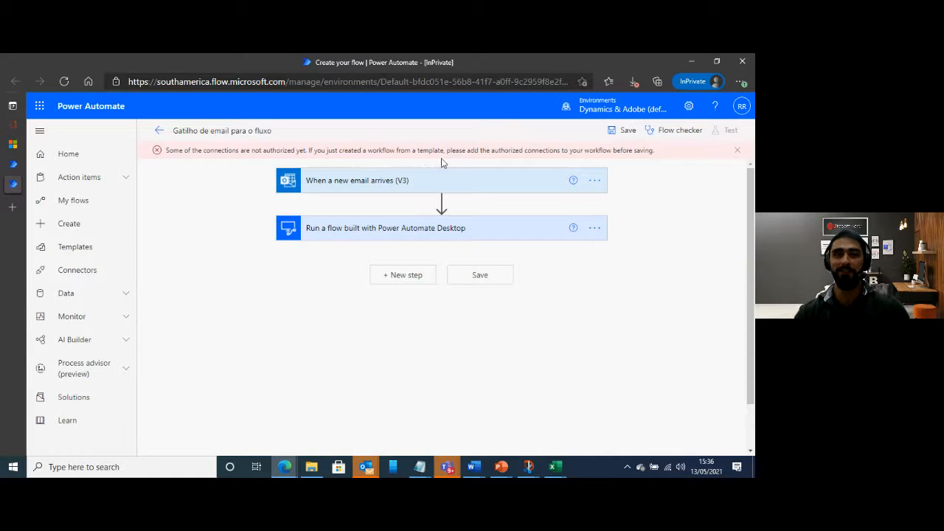
# Delete the "Run a flow built with Power Automate Desktop" step from the flow
pyautogui.click(531, 234)
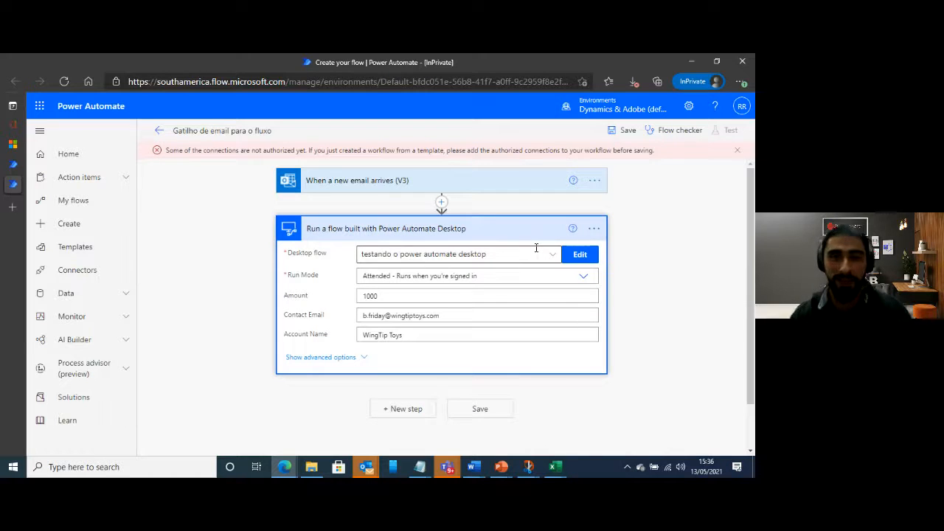
pyautogui.click(594, 228)
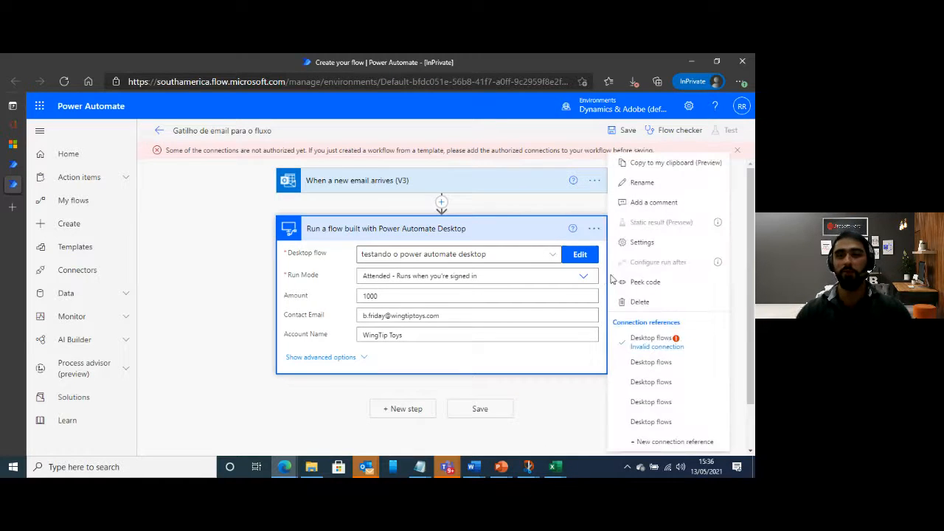
pyautogui.click(641, 301)
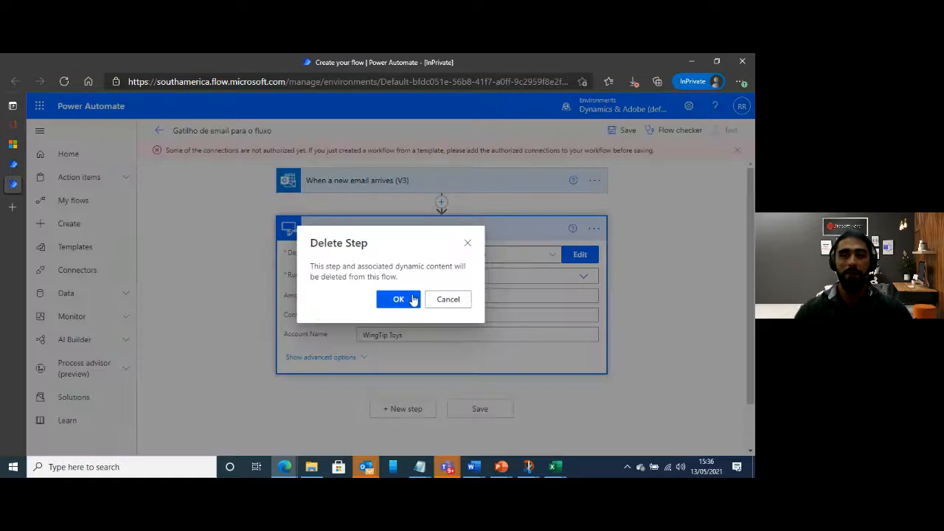
pyautogui.click(398, 299)
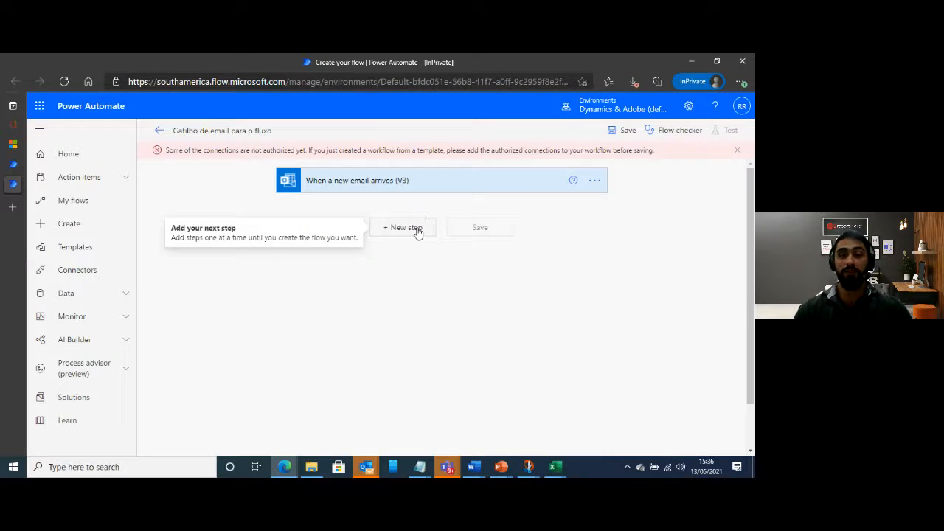
# Add a new Desktop flows action "Run a flow built with Power Automate Desktop" below the email trigger
pyautogui.click(417, 230)
pyautogui.click(406, 328)
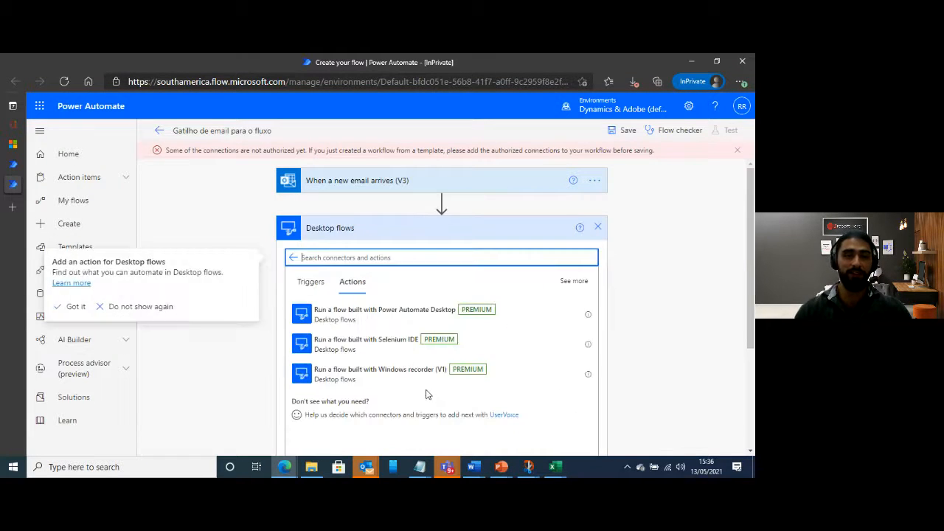
pyautogui.click(371, 315)
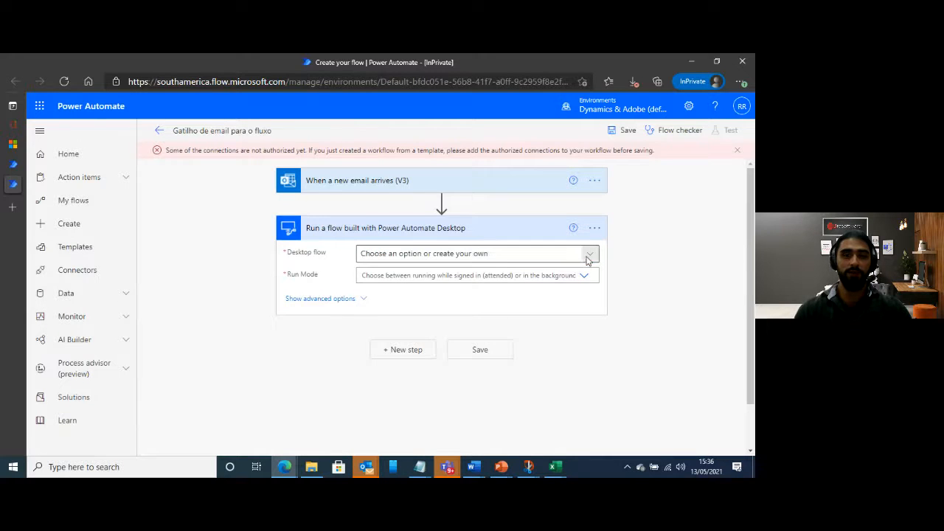
# Select the desktop flow "testando o power automate desktop" and set its run mode to Attended
pyautogui.click(590, 255)
pyautogui.click(421, 337)
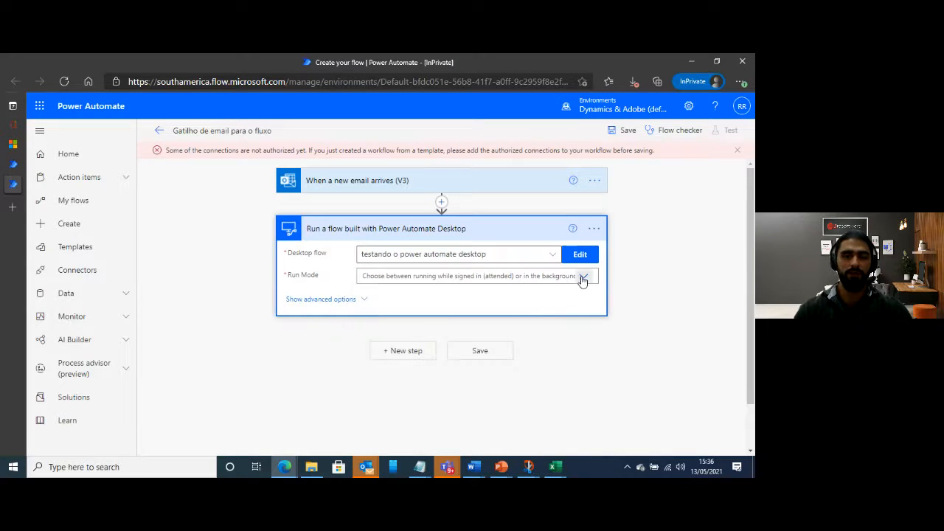
pyautogui.click(582, 276)
pyautogui.click(417, 292)
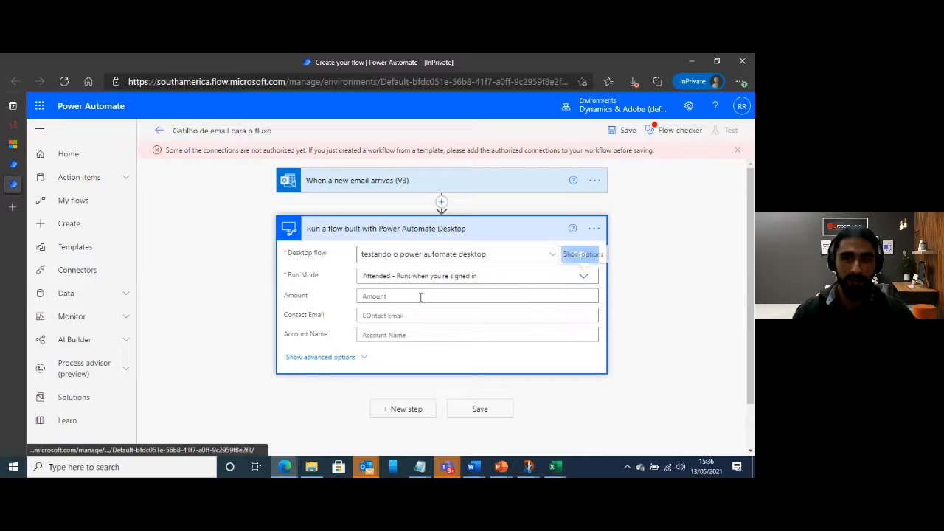
# Set the new desktop flow step's Amount to 1200 and fill in the contact's email
pyautogui.click(483, 295)
pyautogui.write('1200')
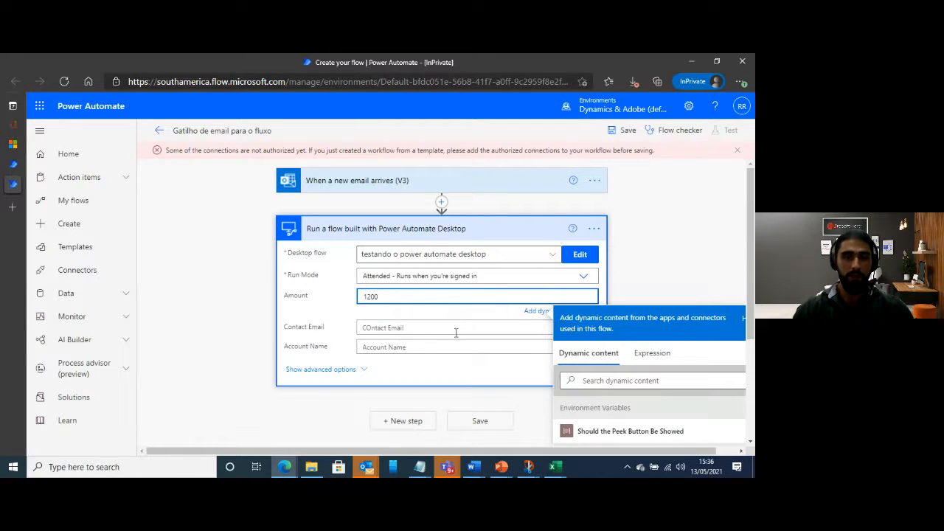
pyautogui.click(456, 329)
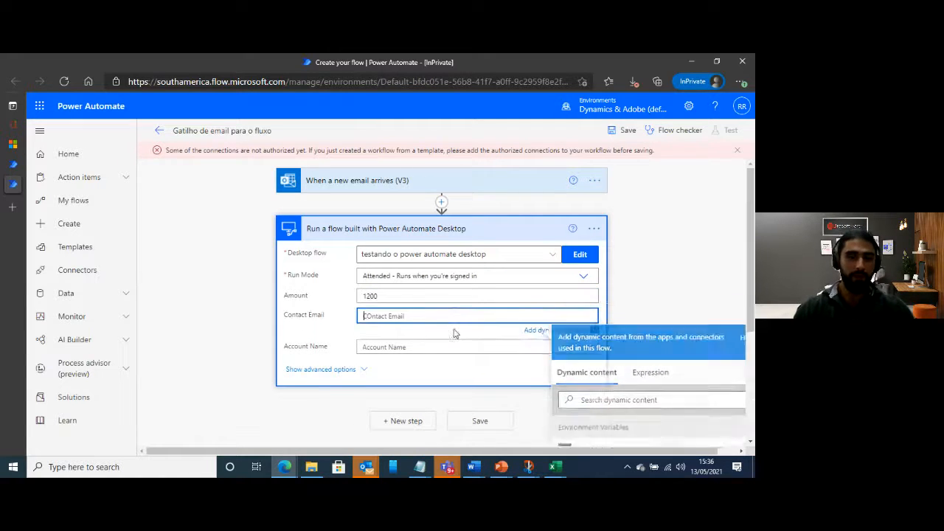
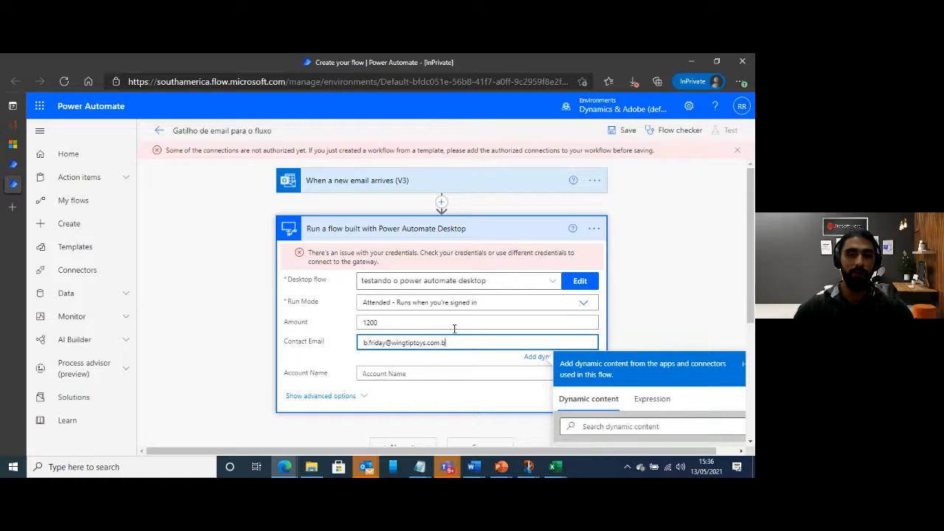
pyautogui.press('Tab')
pyautogui.click(376, 371)
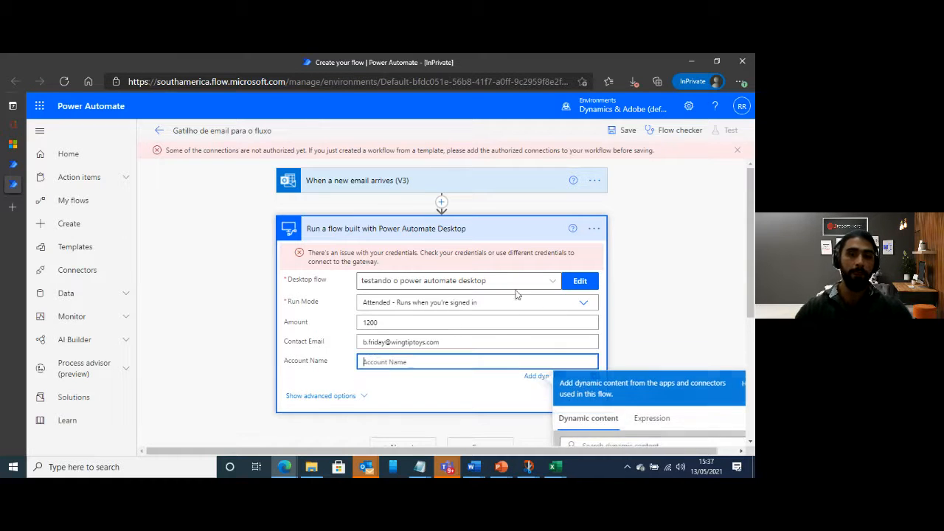
# Examine the credentials error on the desktop flow step and check the flow with the flow checker
pyautogui.tripleClick(469, 254)
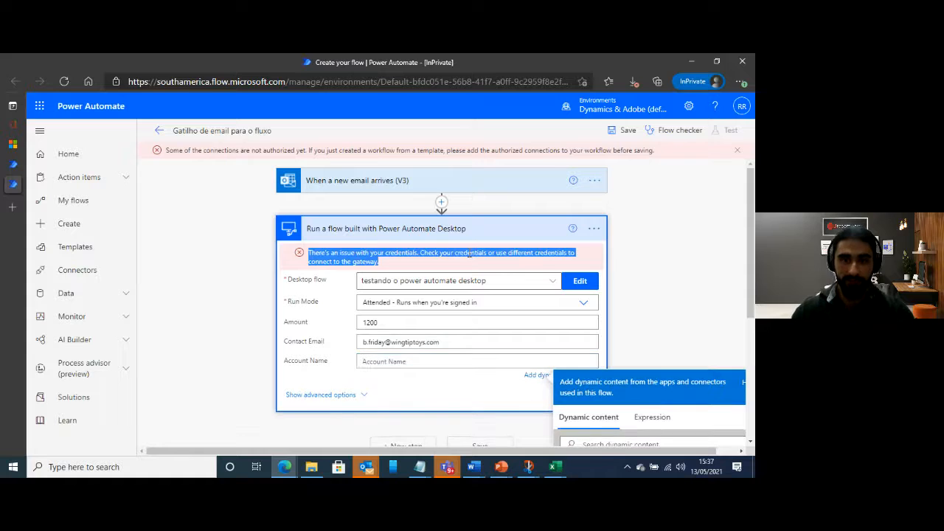
pyautogui.click(664, 135)
pyautogui.click(664, 135)
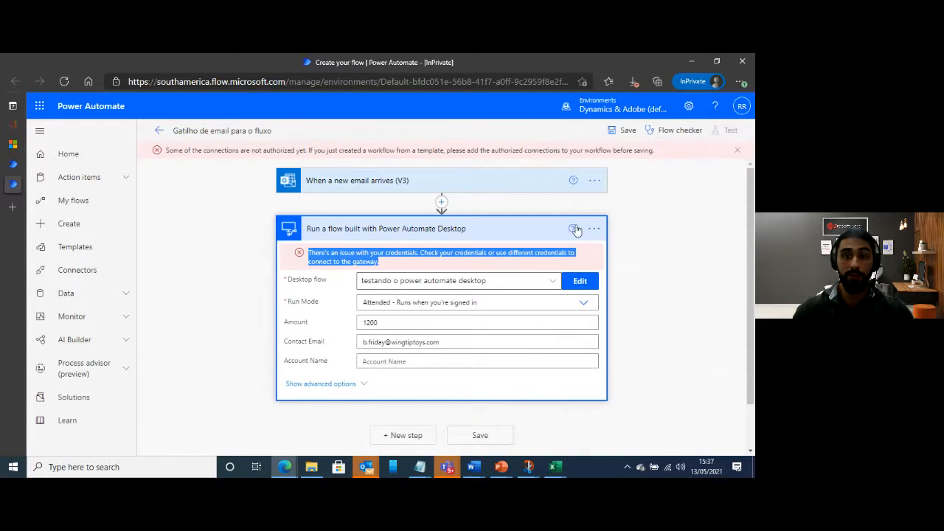
# Set the new desktop flow step's Account Name to "WingTipToys"
pyautogui.click(424, 361)
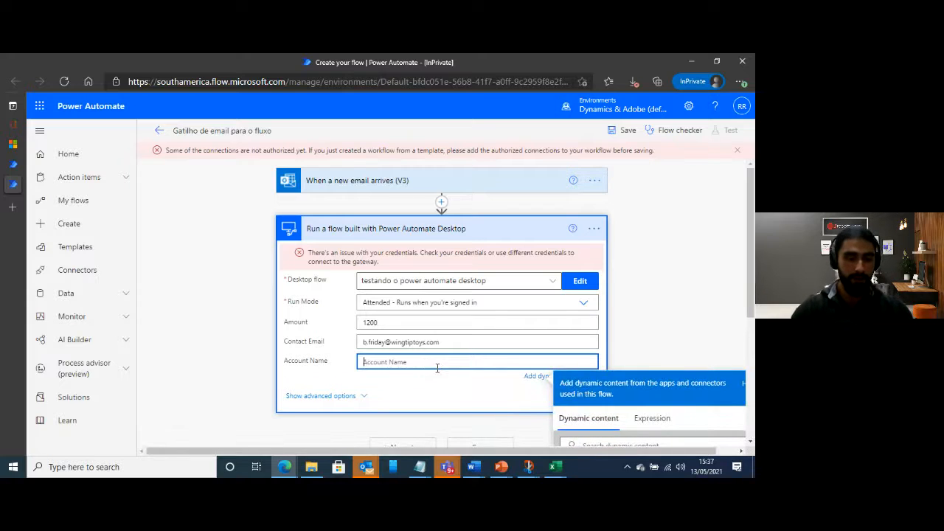
pyautogui.write('WingTipTo')
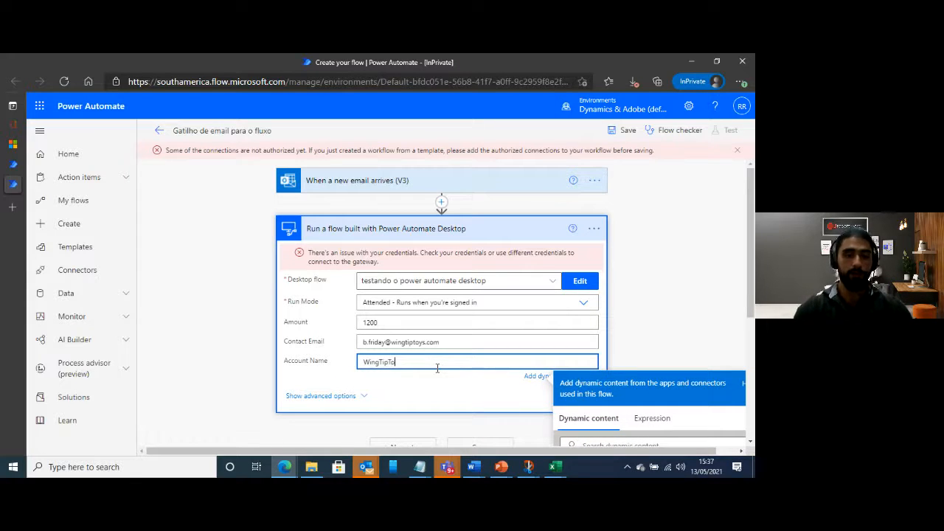
pyautogui.write('ys')
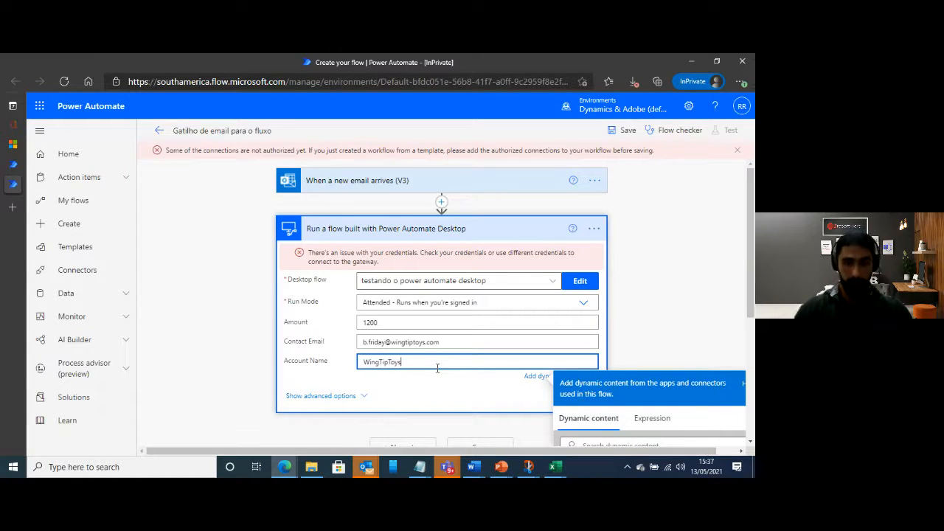
pyautogui.click(708, 338)
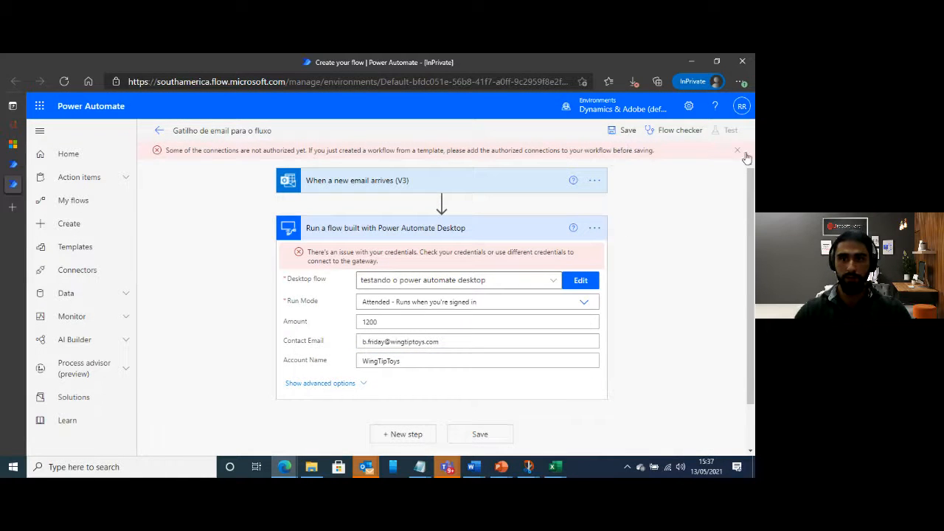
# Dismiss the connection authorization error and try to save the cloud flow
pyautogui.click(737, 150)
pyautogui.click(625, 130)
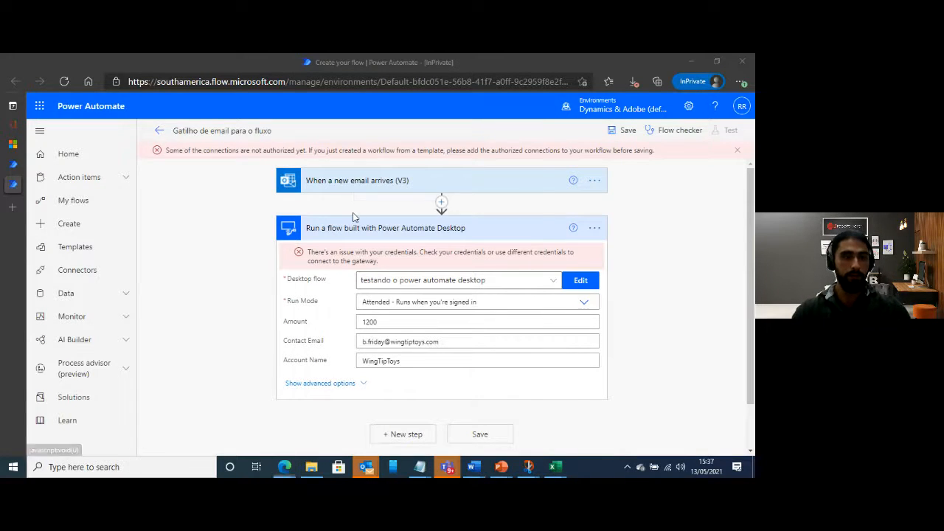
# Search the computer for "gate" and open the On-premises data gateway app
pyautogui.press('super')
pyautogui.write('gate')
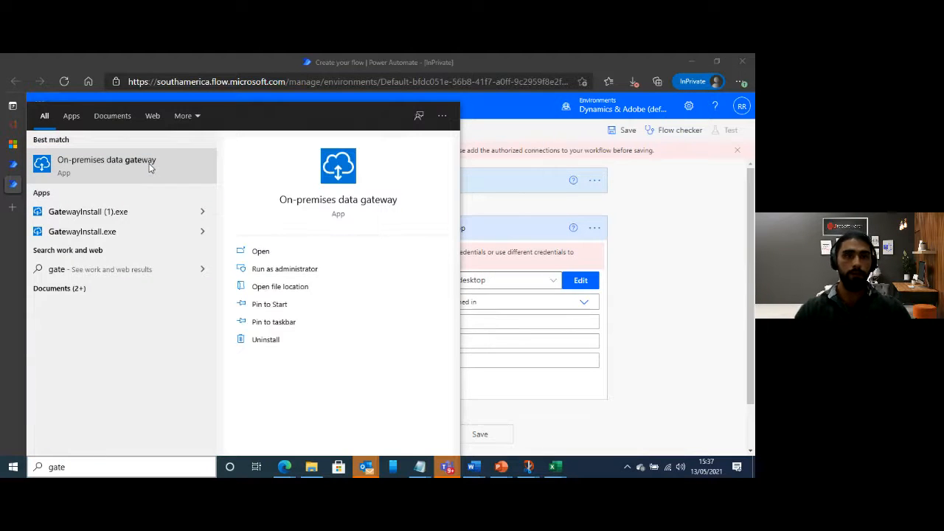
pyautogui.click(261, 251)
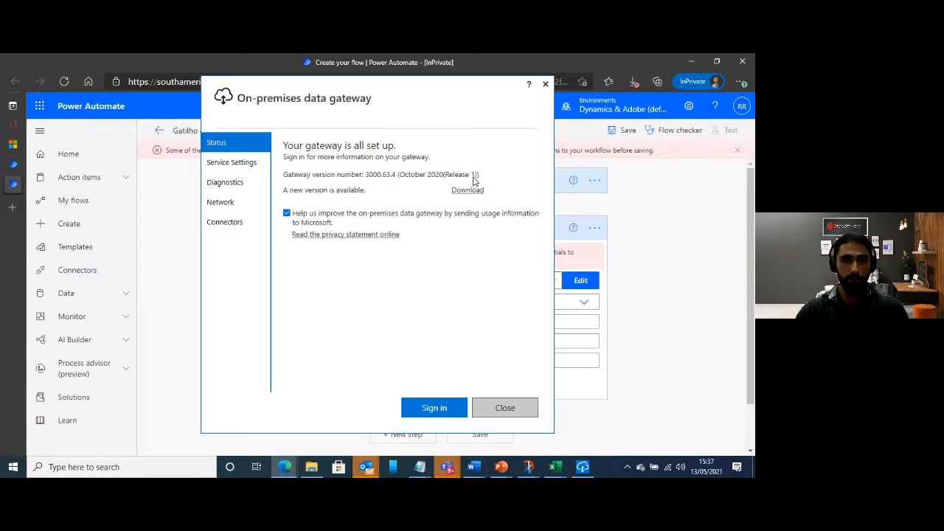
# Examine the gateway's service settings, diagnostics, network, connectors and status information
pyautogui.click(234, 163)
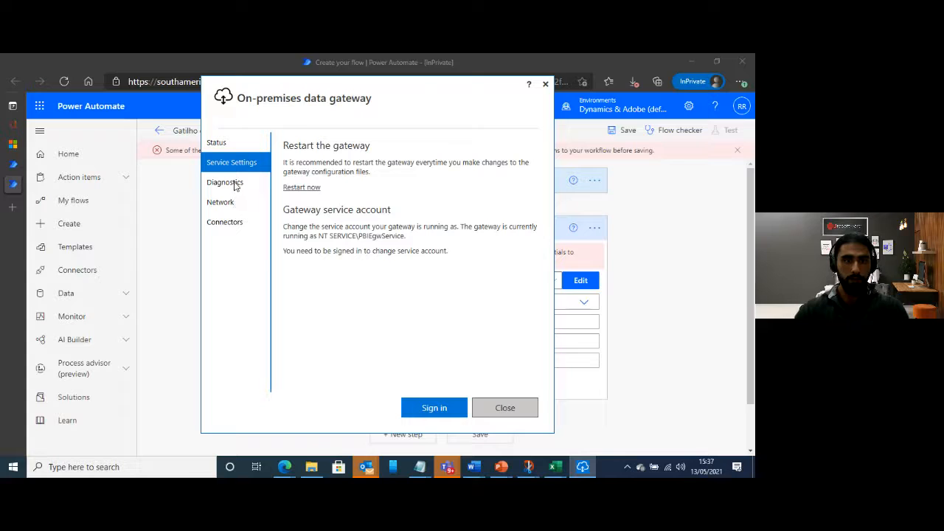
pyautogui.click(241, 186)
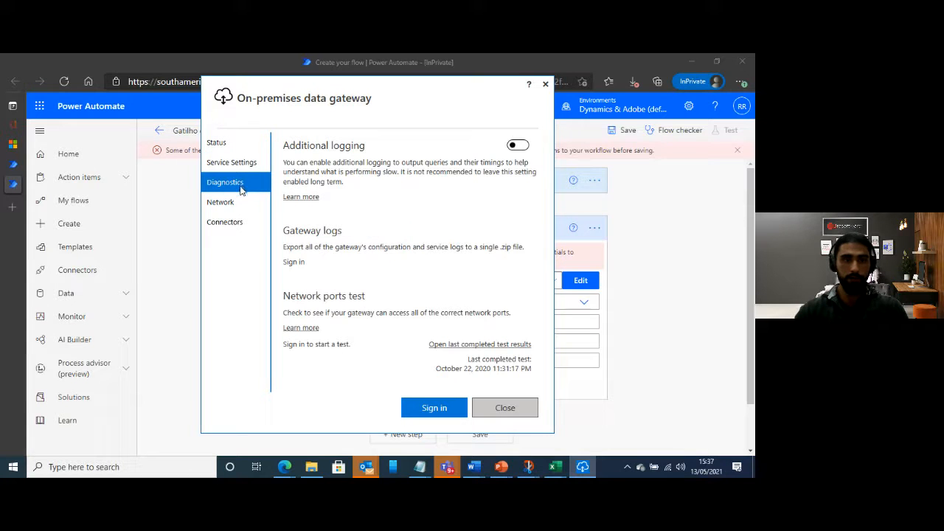
pyautogui.click(237, 228)
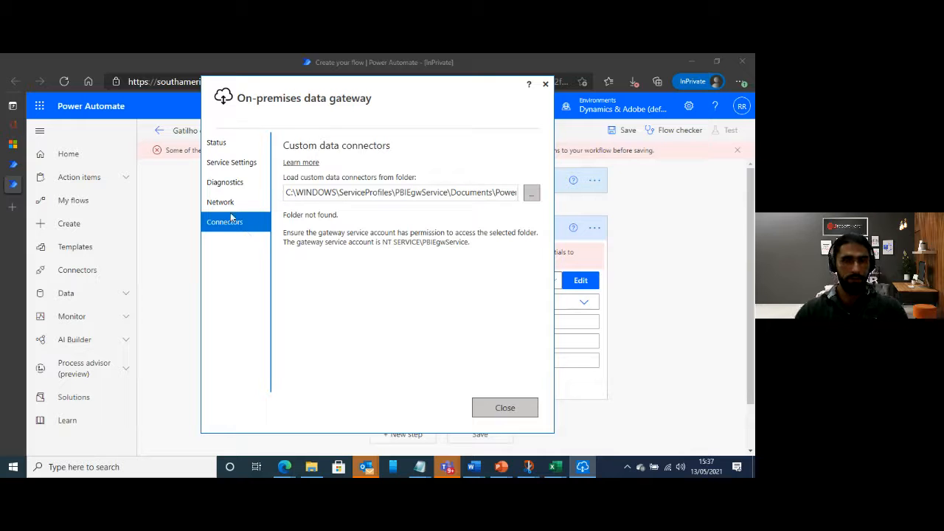
pyautogui.click(228, 204)
pyautogui.click(236, 185)
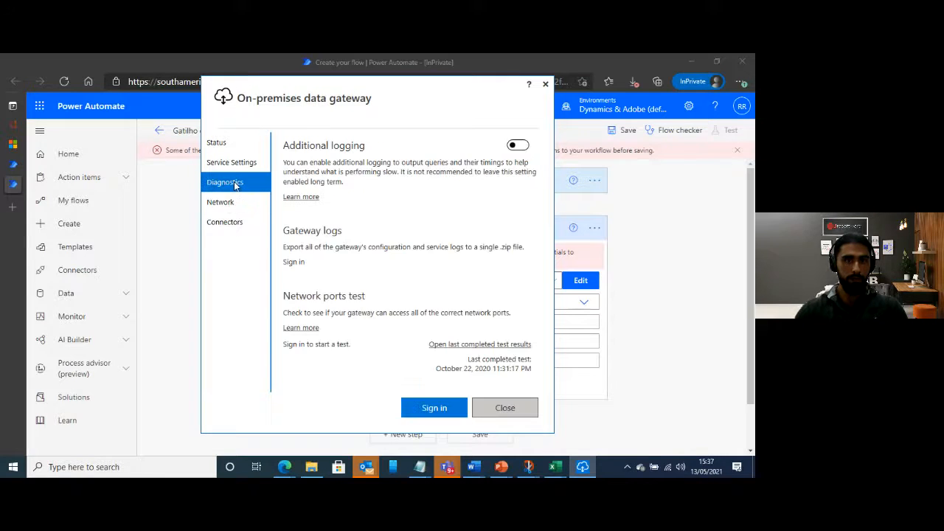
pyautogui.click(231, 165)
pyautogui.click(224, 146)
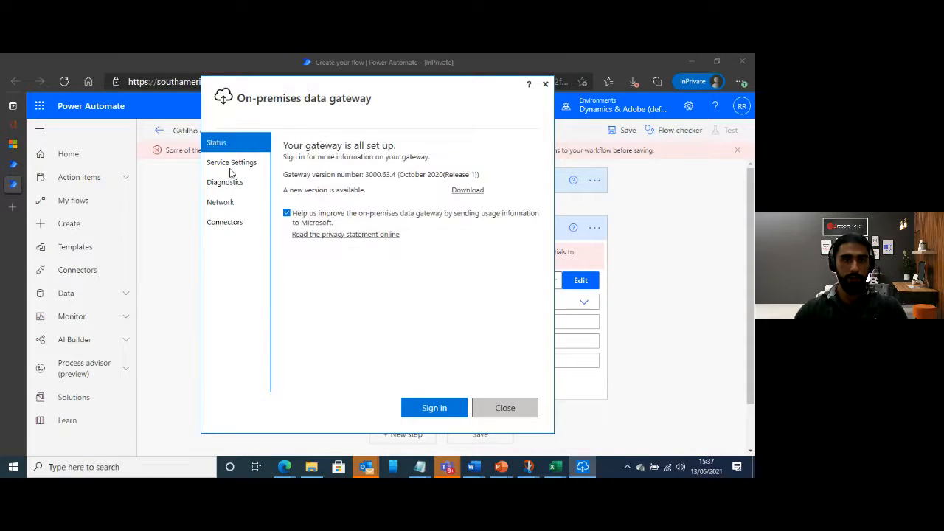
# Restart the on-premises data gateway from its service settings and confirm the restart
pyautogui.click(231, 163)
pyautogui.click(304, 188)
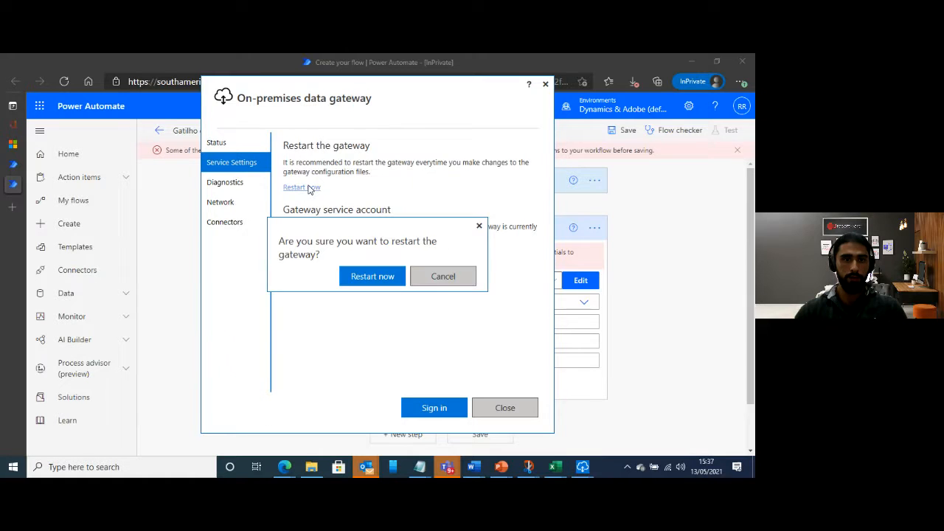
pyautogui.click(362, 275)
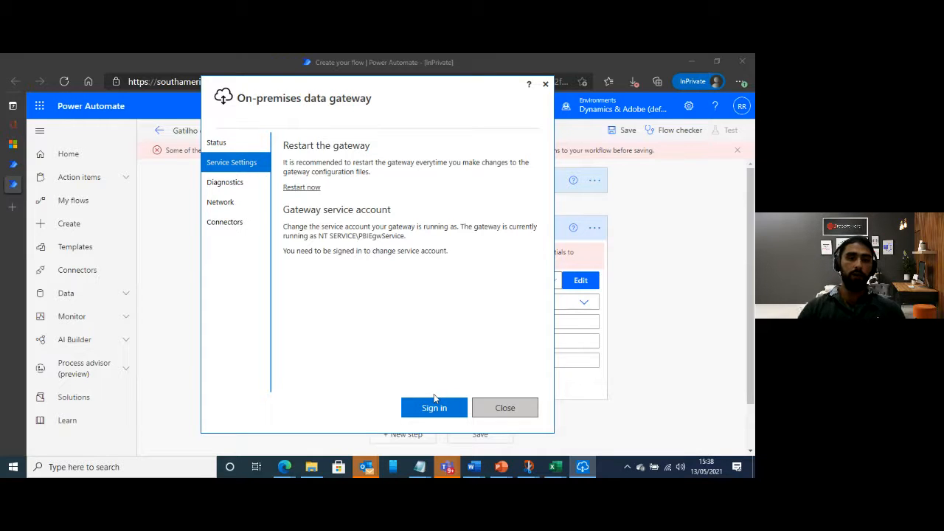
# Start signing in to the gateway and enter the account's email address
pyautogui.click(434, 402)
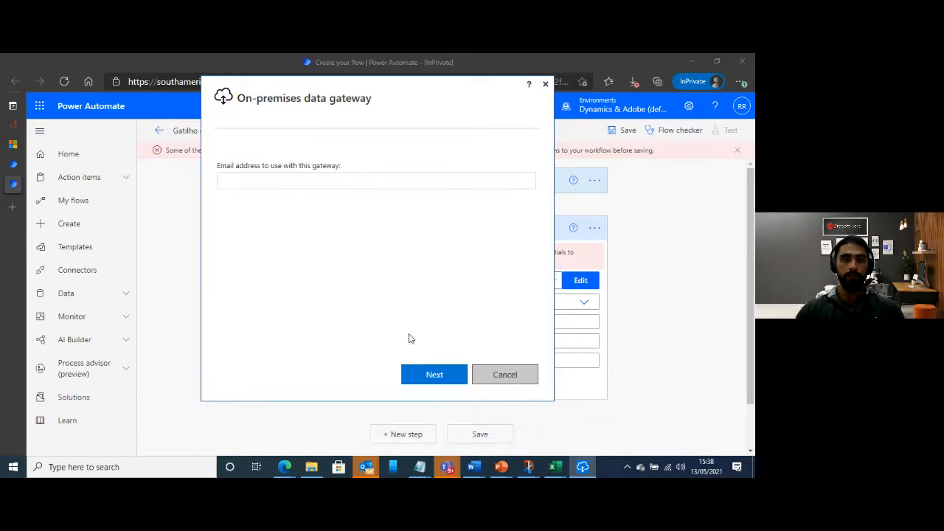
pyautogui.click(300, 183)
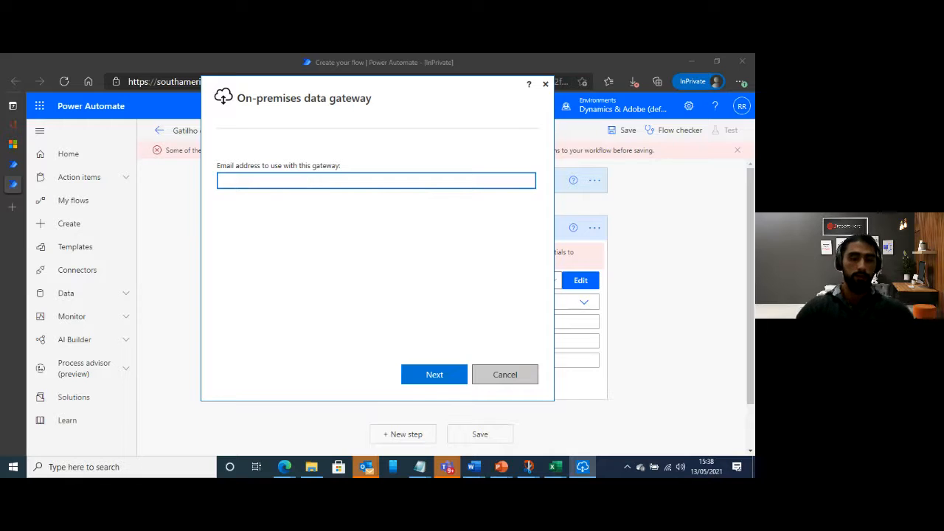
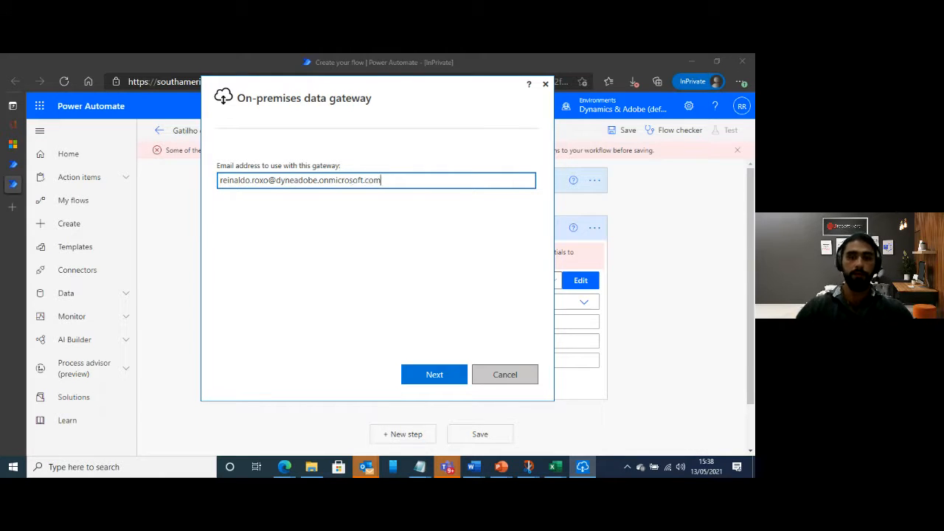
pyautogui.click(453, 375)
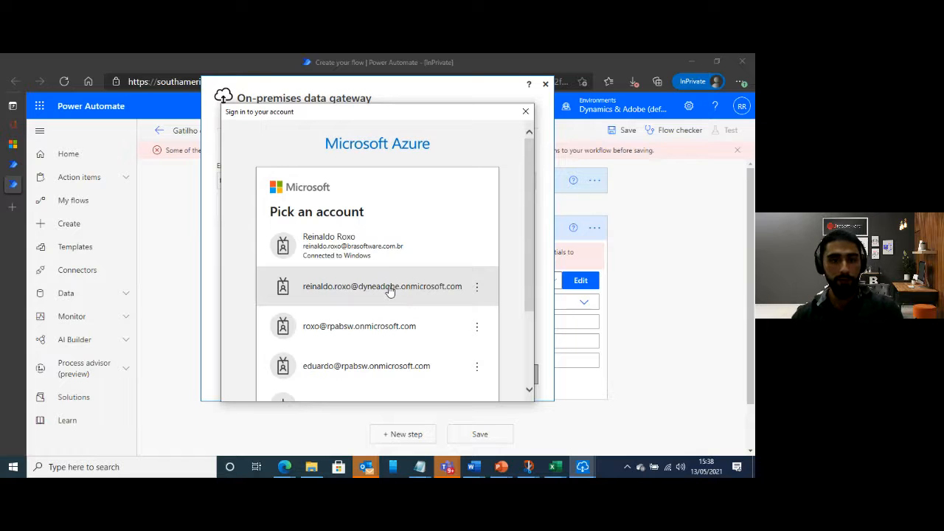
# Pick the matching account, enter the account password, skip the security defaults setup, and close the gateway app
pyautogui.click(389, 289)
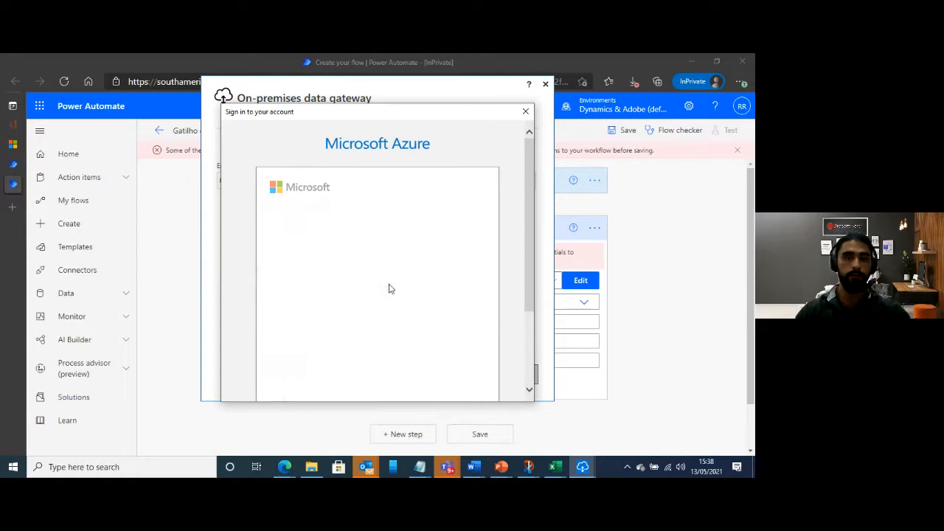
pyautogui.write('•••••')
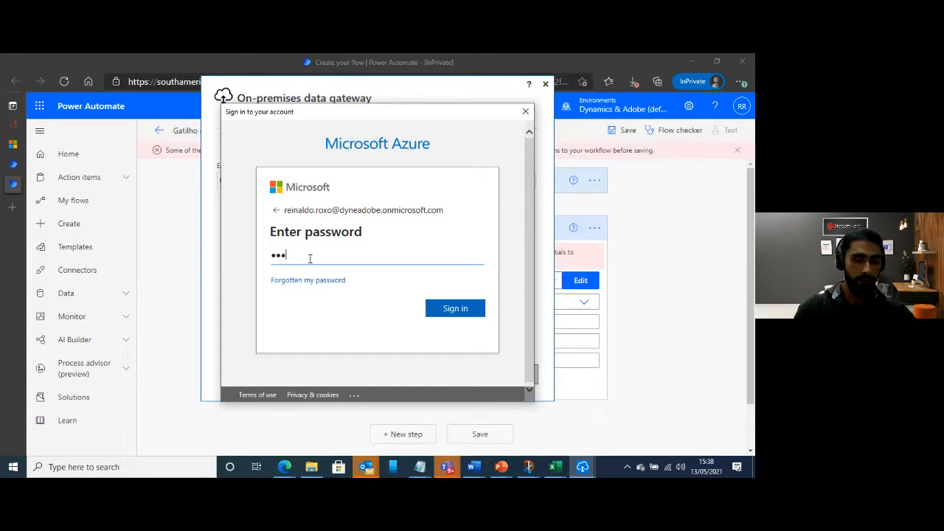
pyautogui.write('••••')
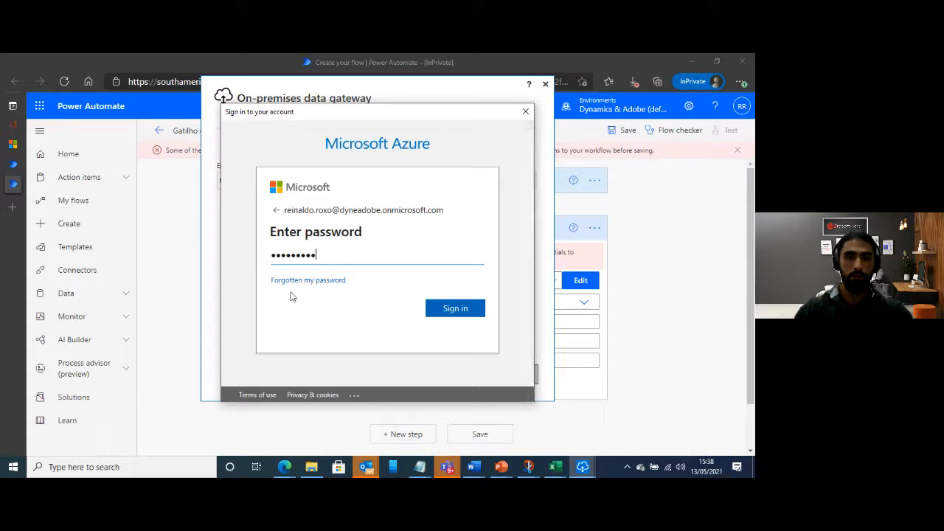
pyautogui.click(449, 310)
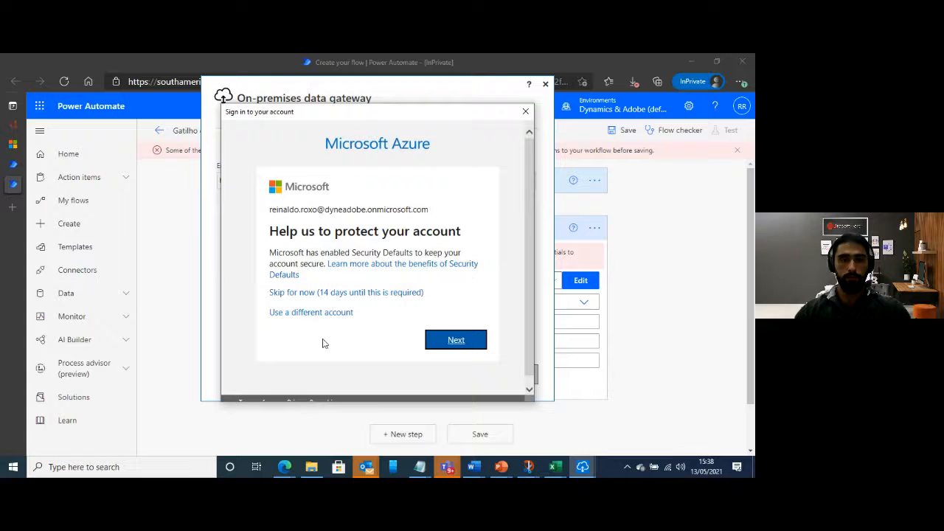
pyautogui.click(389, 294)
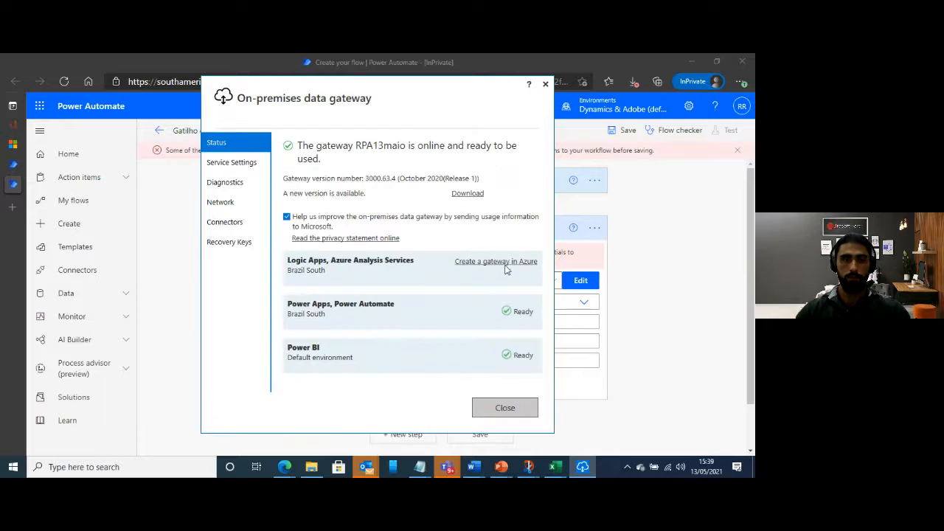
pyautogui.click(506, 410)
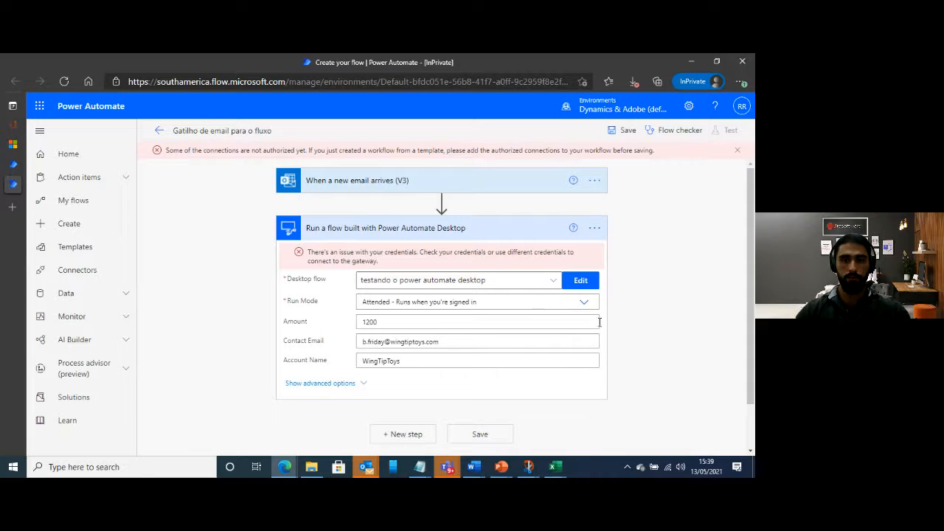
# Try to save the cloud flow again and check the desktop flow step's connection references
pyautogui.click(738, 151)
pyautogui.click(625, 131)
pyautogui.click(736, 150)
pyautogui.click(594, 211)
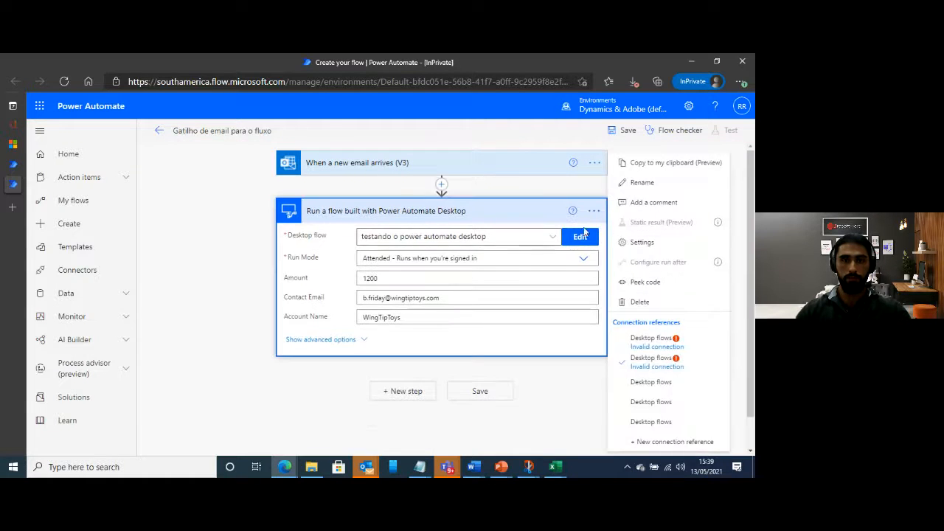
pyautogui.click(483, 224)
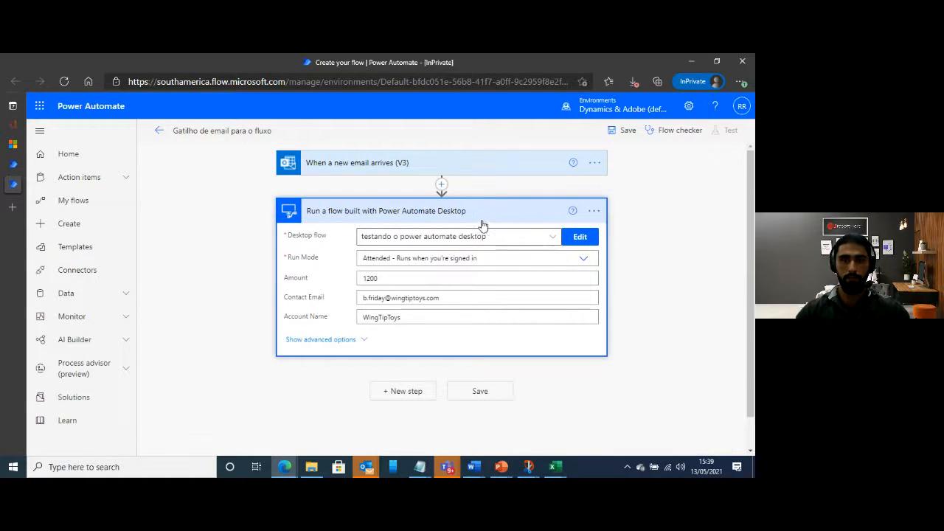
pyautogui.click(539, 211)
pyautogui.click(626, 134)
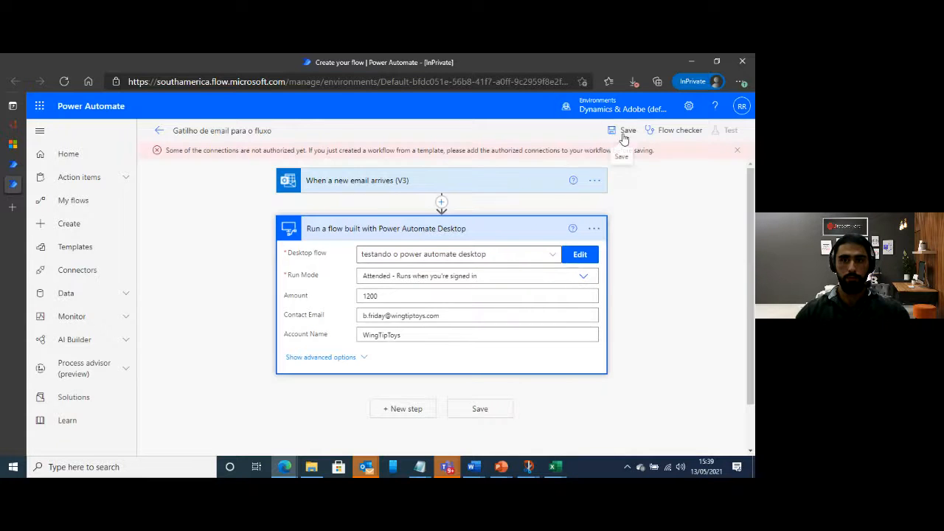
# Choose the first Desktop flows connection reference for the "Run a flow built with Power Automate Desktop" step
pyautogui.click(593, 228)
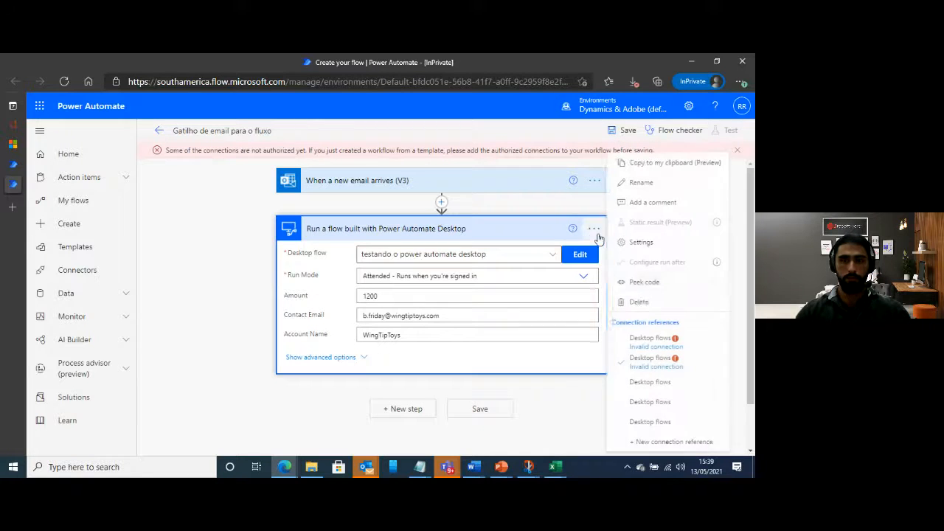
pyautogui.click(668, 342)
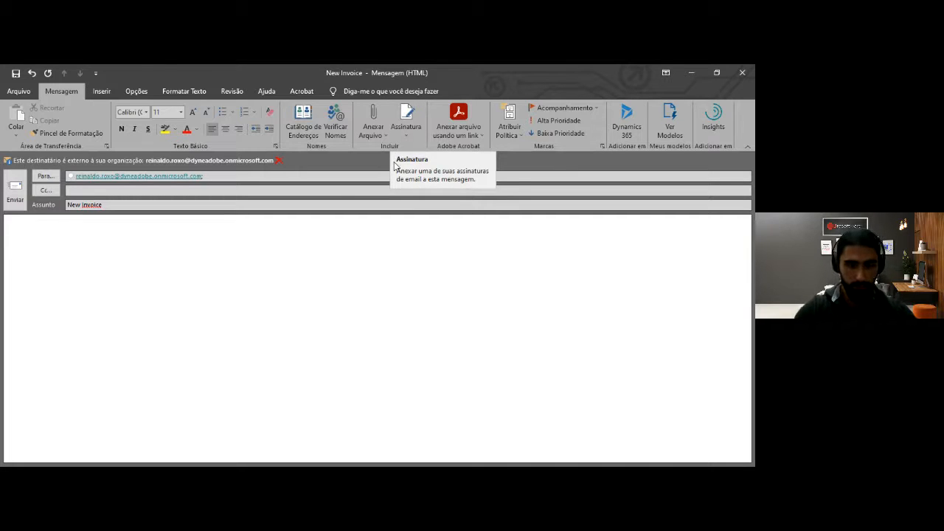
# Attach the recent file newinvoice.JPG to the "New Invoice" email in Outlook
pyautogui.click(378, 130)
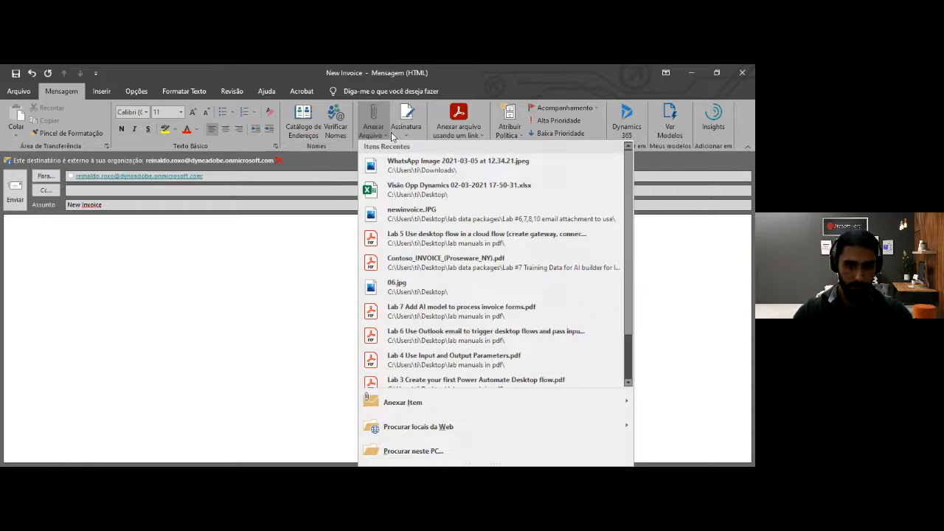
pyautogui.click(420, 219)
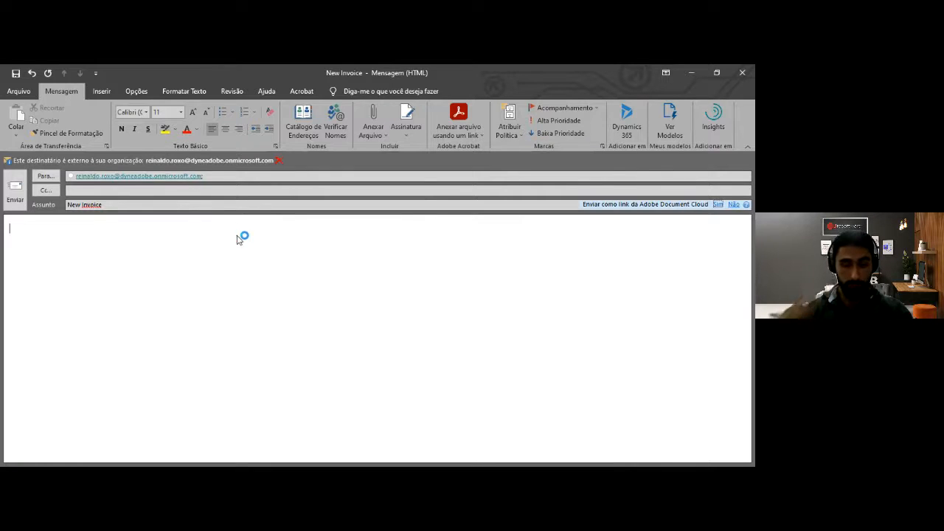
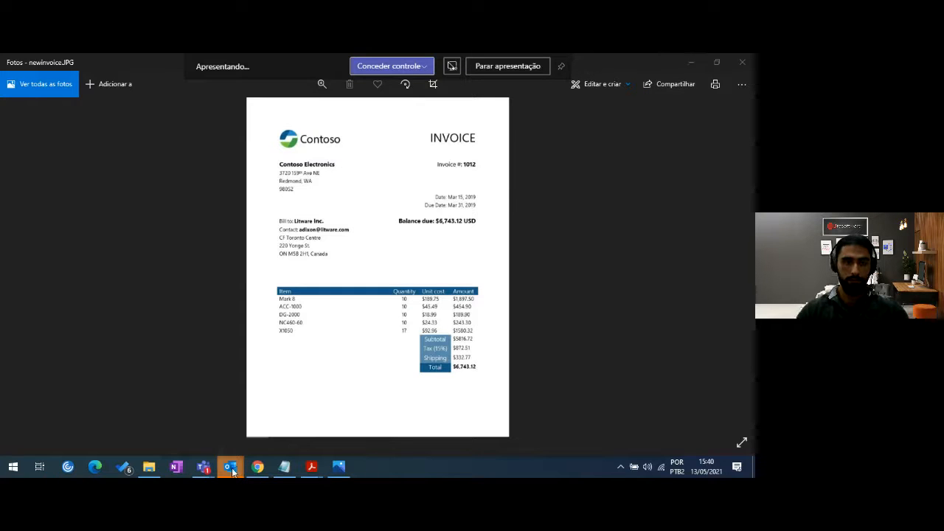
pyautogui.moveTo(232, 472)
pyautogui.click(320, 418)
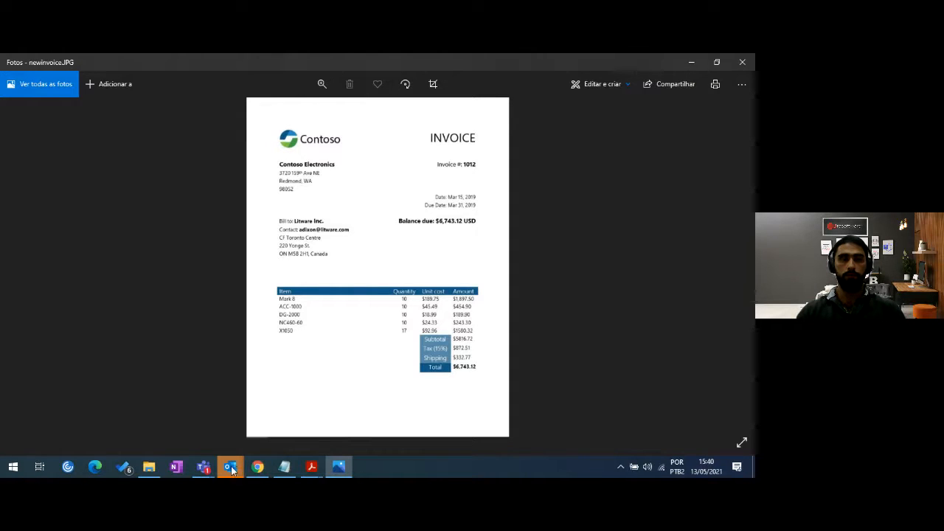
pyautogui.moveTo(230, 470)
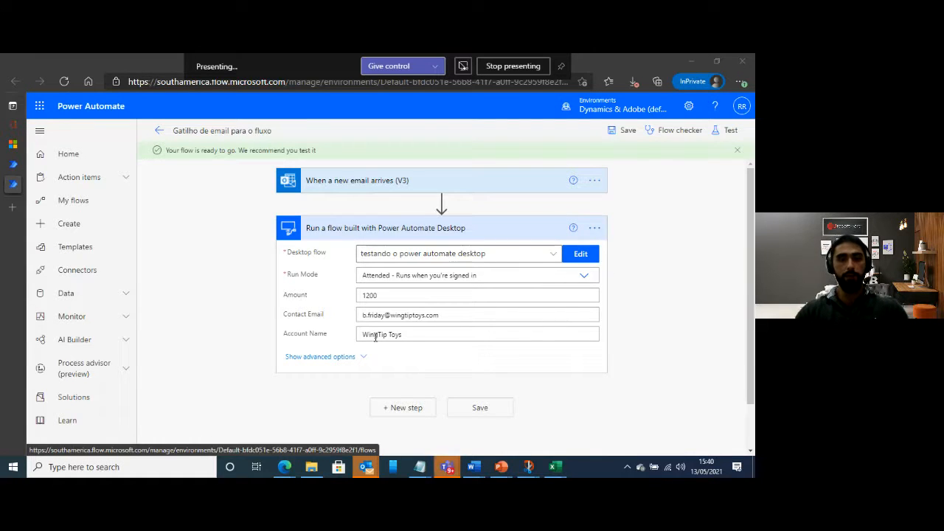
# Save the cloud flow "Gatilho de email para o fluxo" and dismiss the notification banner
pyautogui.click(624, 130)
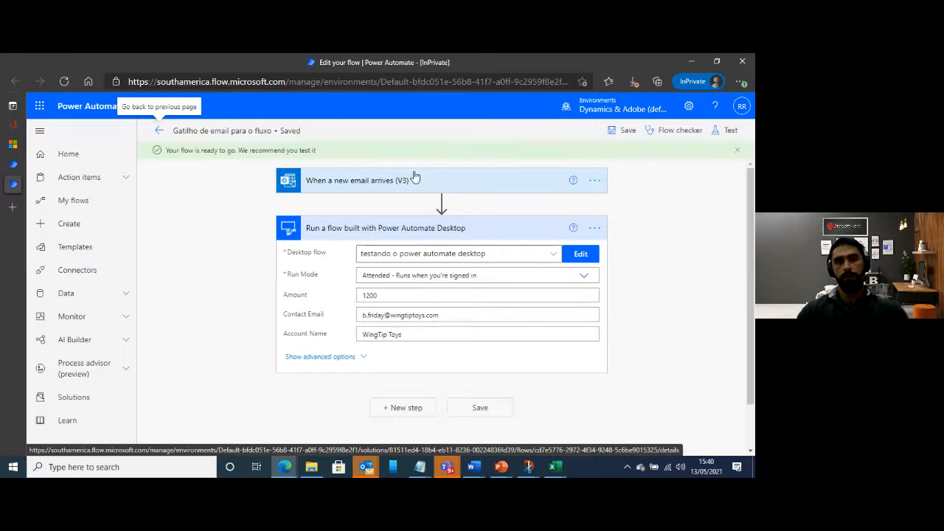
pyautogui.click(737, 152)
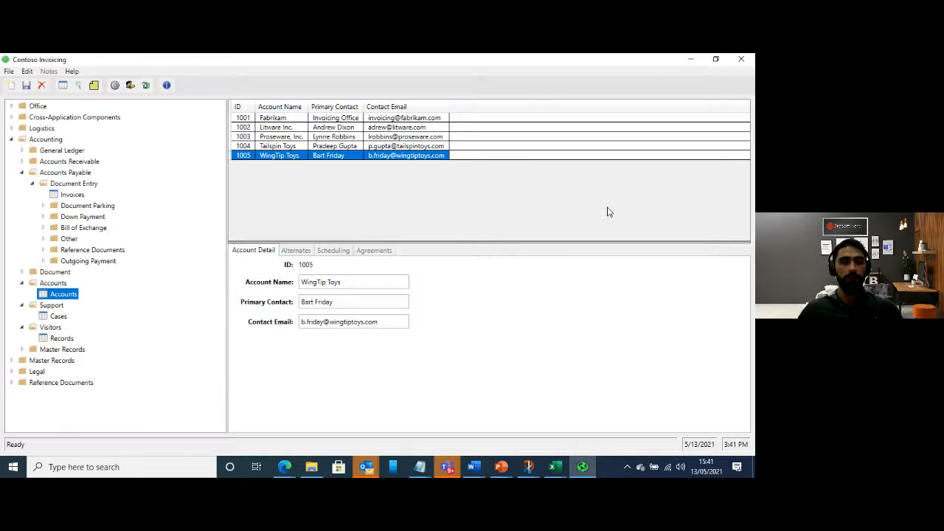
# In Contoso Invoicing, create a new invoice for account WingTip Toys with the contact's e-mail and an amount of 1200
pyautogui.click(72, 194)
pyautogui.hotkey('ctrl', 'n')
pyautogui.click(330, 301)
pyautogui.write('WingTip Toys')
pyautogui.press('Tab')
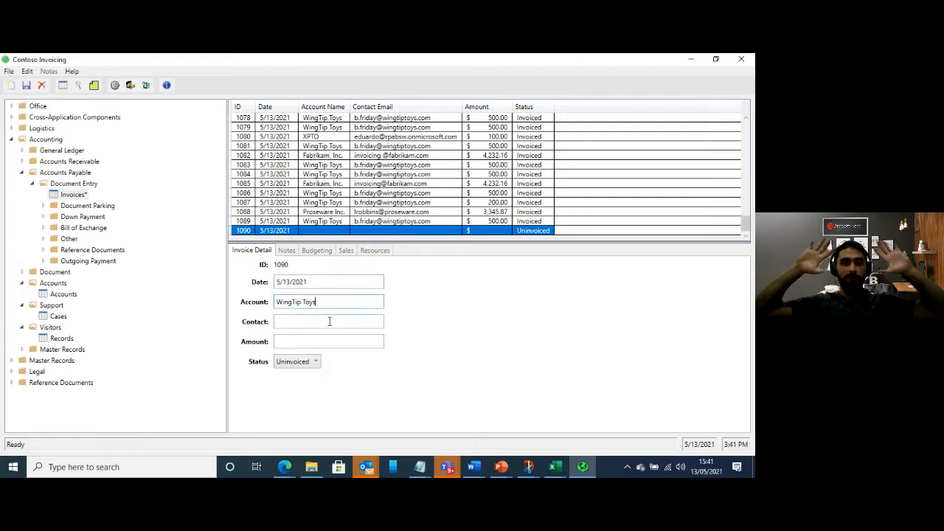
pyautogui.press('Tab')
pyautogui.write('1200')
# Set the new invoice's status to Invoiced, save the record and close Contoso Invoicing
pyautogui.click(315, 361)
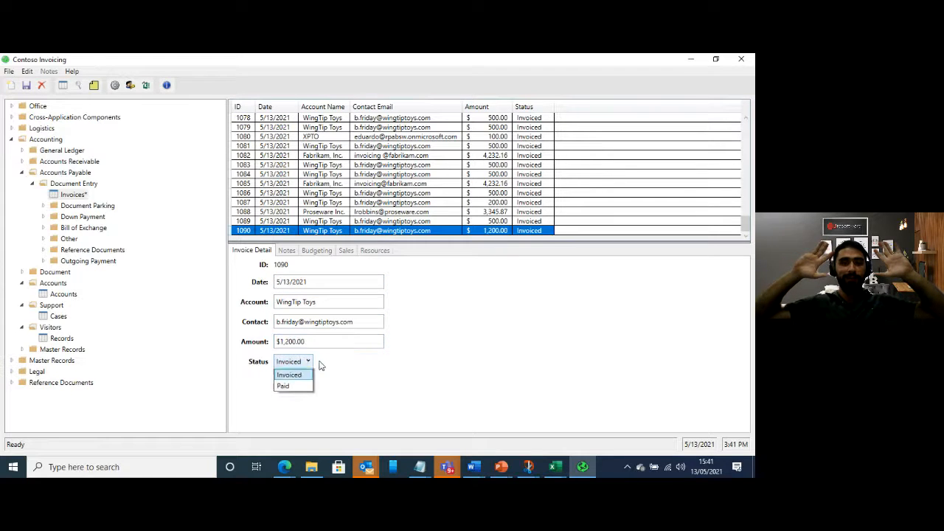
pyautogui.click(291, 385)
pyautogui.click(27, 85)
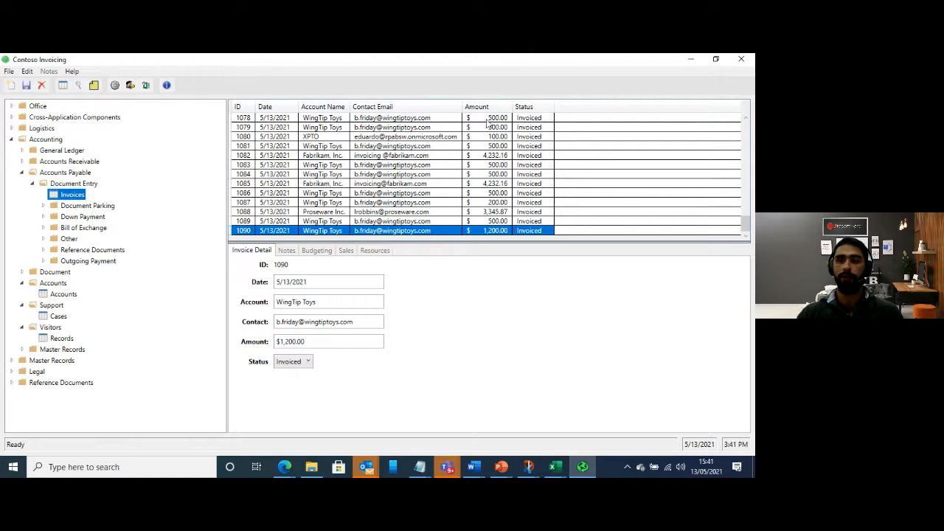
pyautogui.click(743, 61)
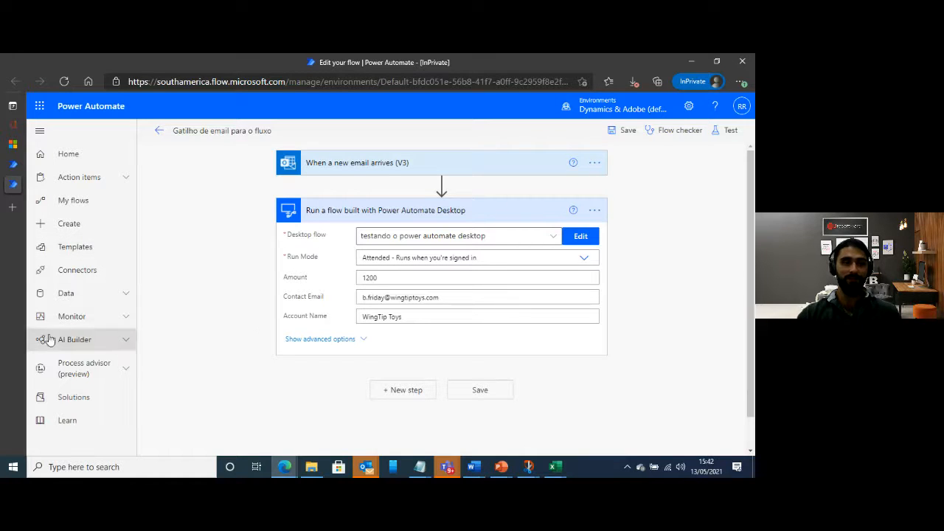
# Leave the flow editor and open AI Builder's page for building models
pyautogui.click(123, 342)
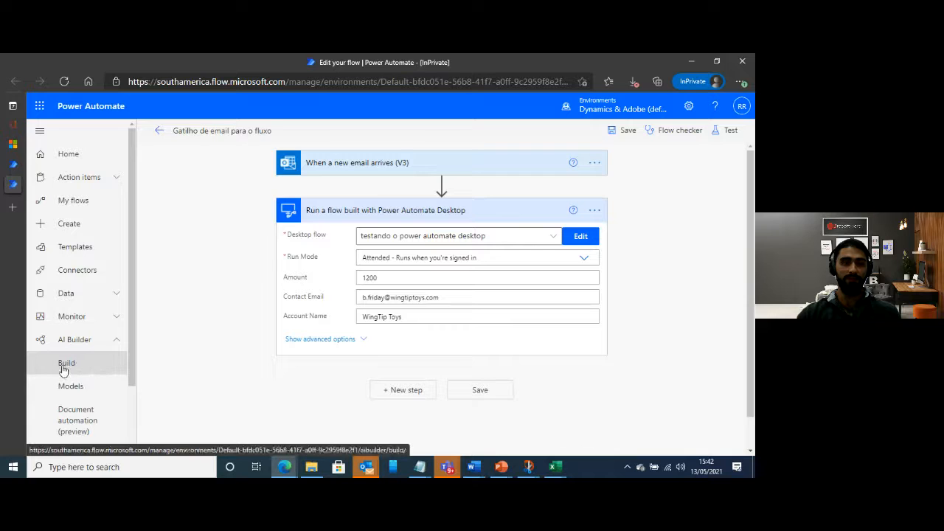
pyautogui.click(67, 366)
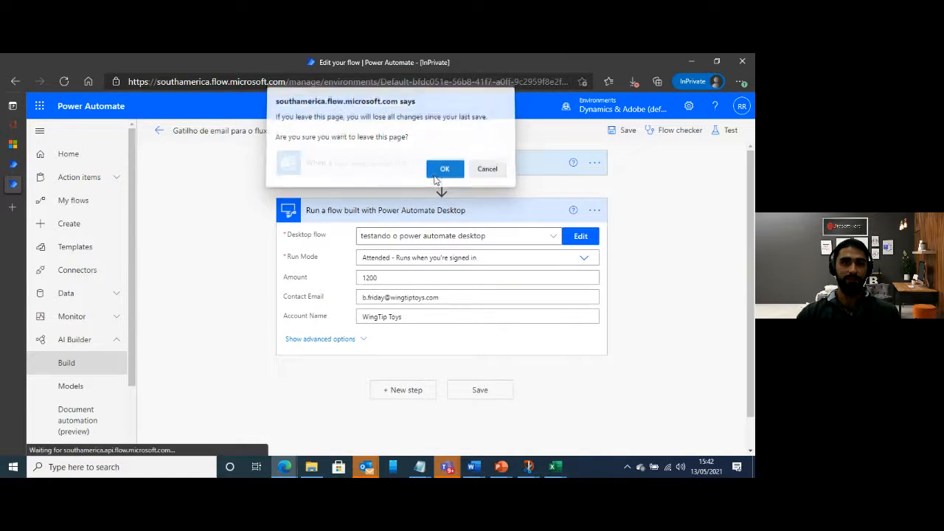
pyautogui.click(445, 172)
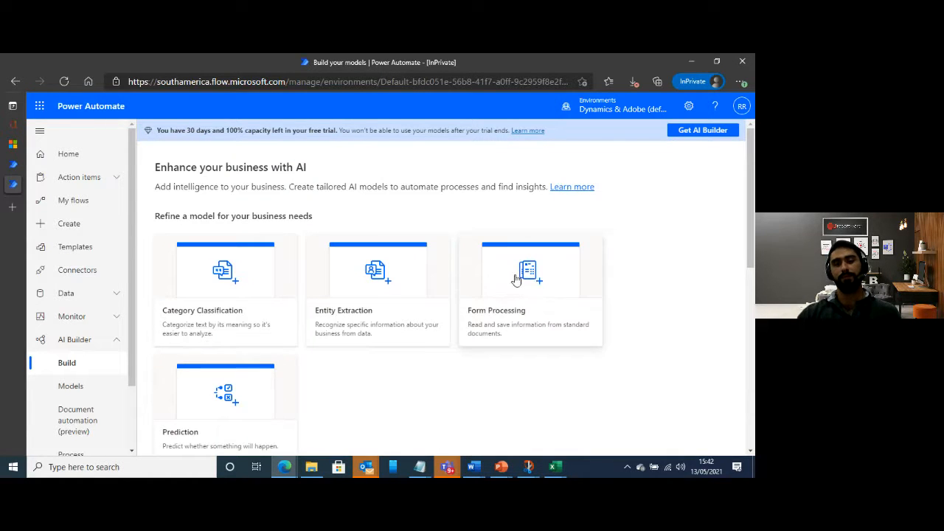
# Create a Form Processing model named "inteligencia de leitura de anexos"
pyautogui.click(516, 280)
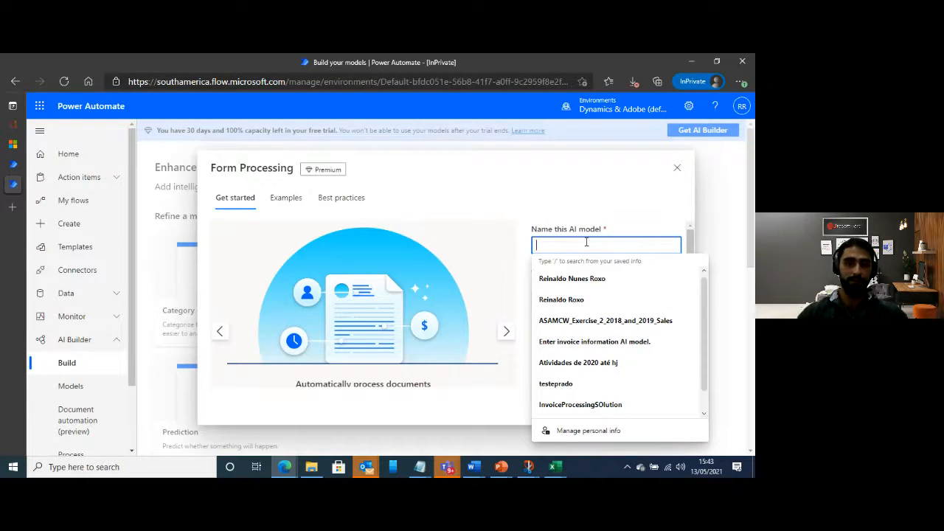
pyautogui.write('mod')
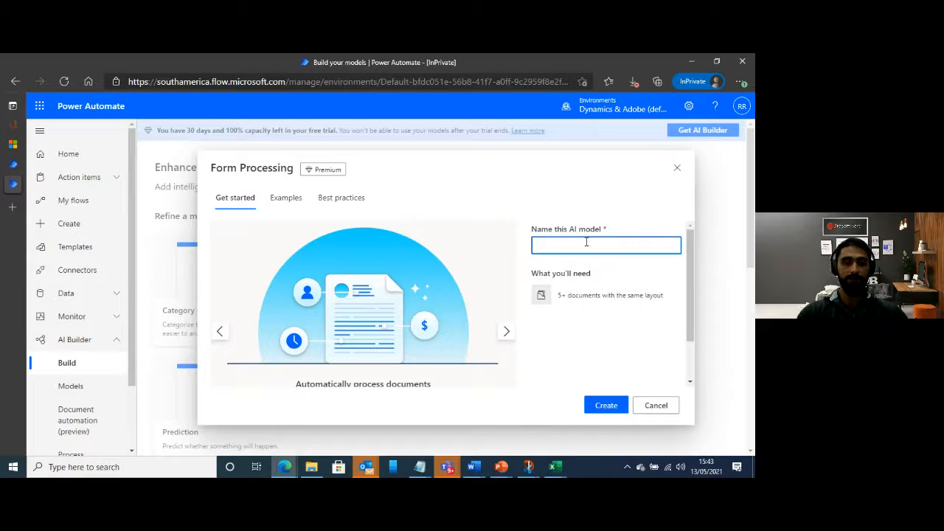
pyautogui.click(586, 243)
pyautogui.write('intel')
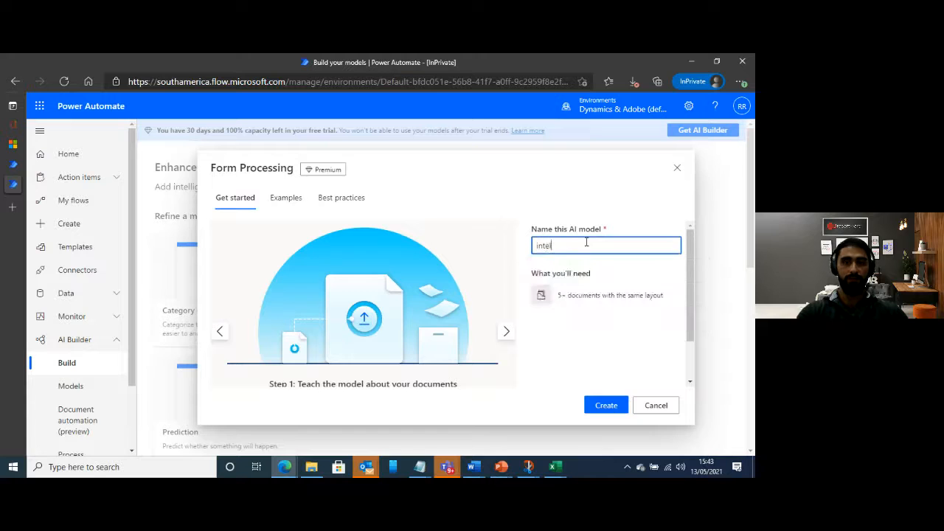
pyautogui.write('igencia de leitura de anexos')
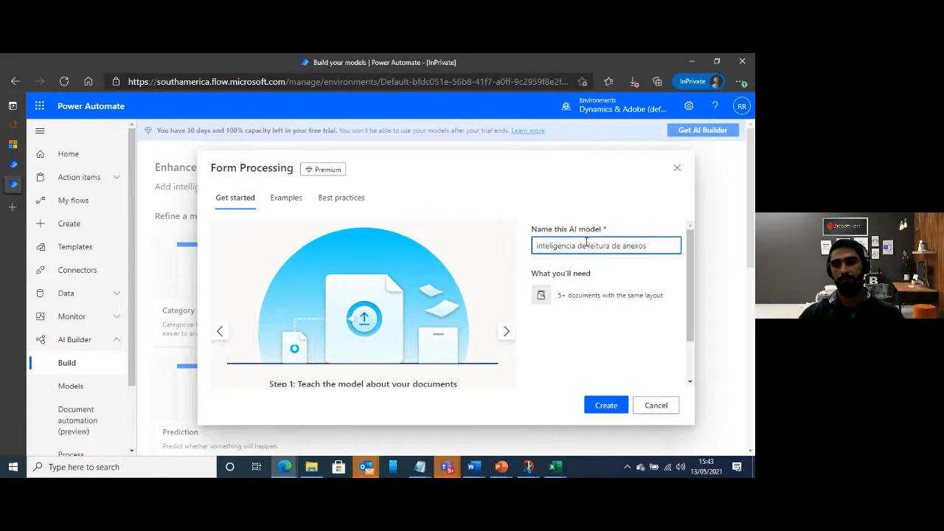
pyautogui.click(617, 405)
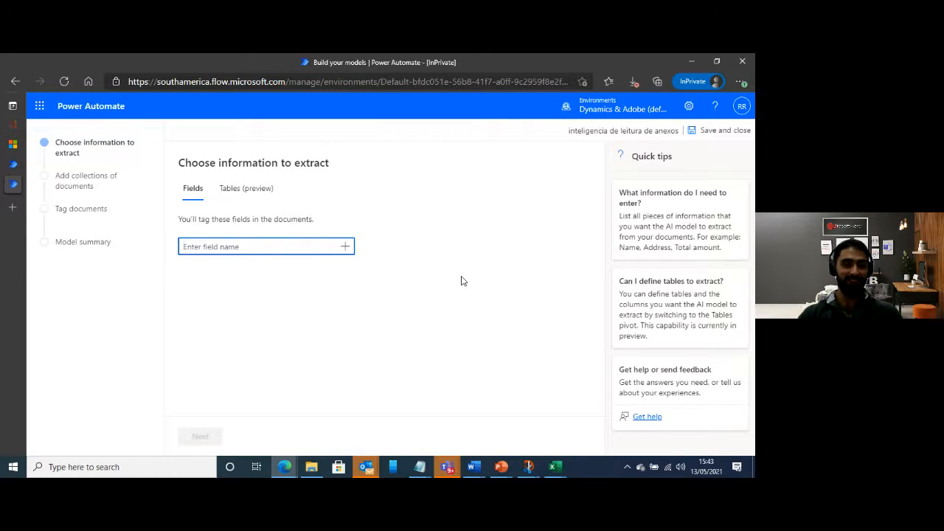
# Add the fields Bill To, Contact, Date and Total as information to extract, and continue to the document collections
pyautogui.write('Bill To')
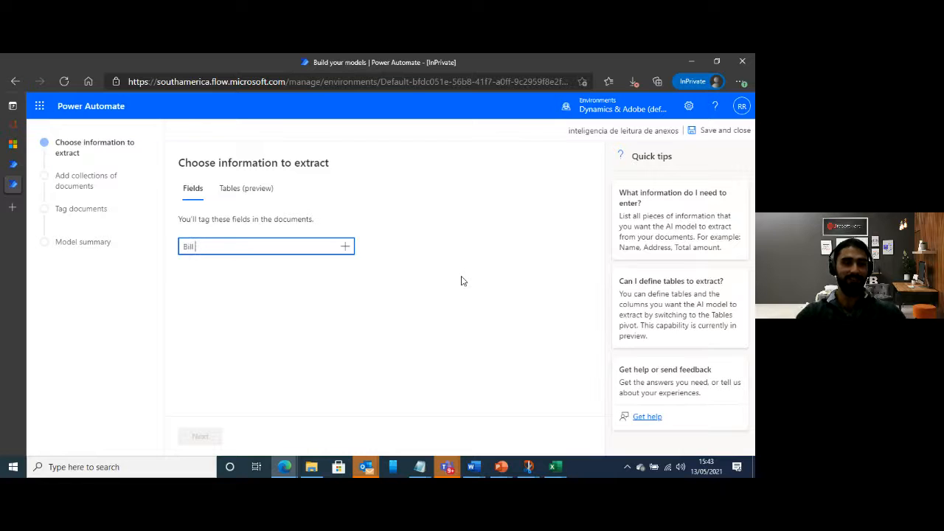
pyautogui.click(345, 246)
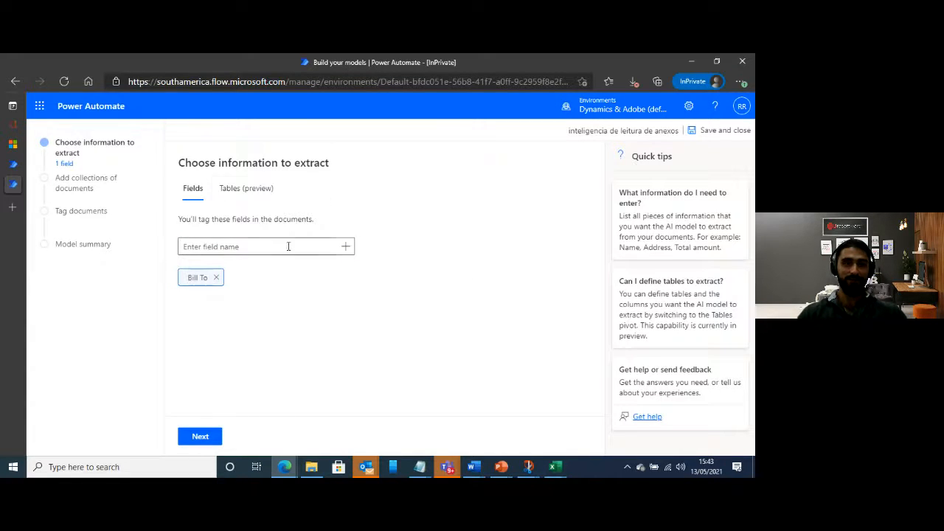
pyautogui.click(235, 246)
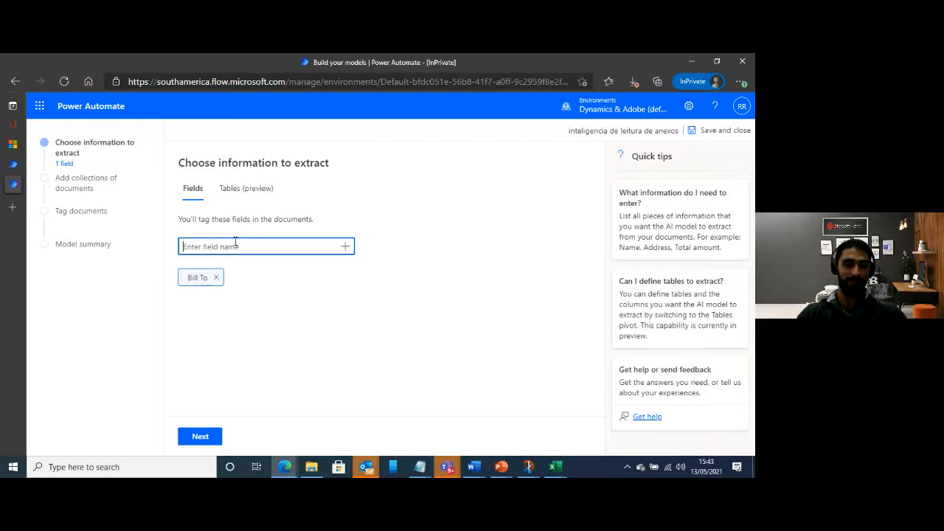
pyautogui.write('Contact')
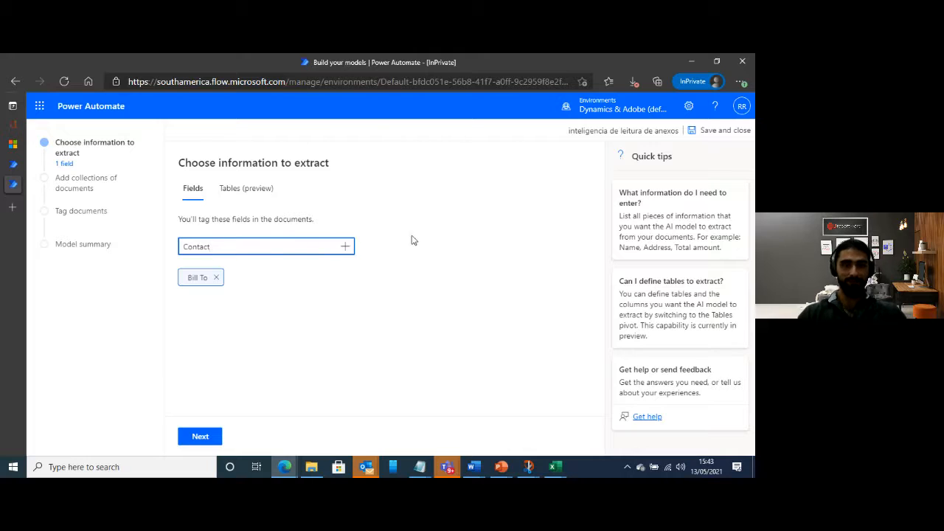
pyautogui.click(344, 246)
pyautogui.write('Date')
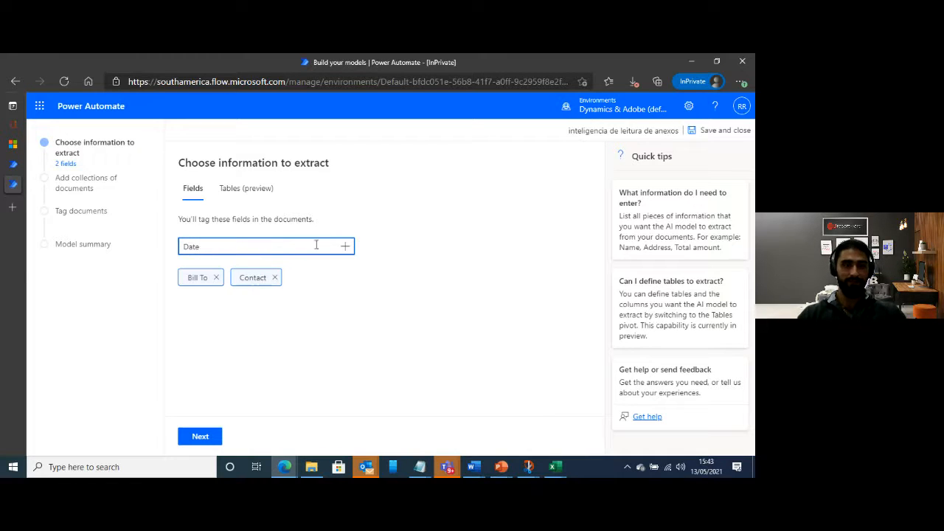
pyautogui.click(344, 247)
pyautogui.click(263, 247)
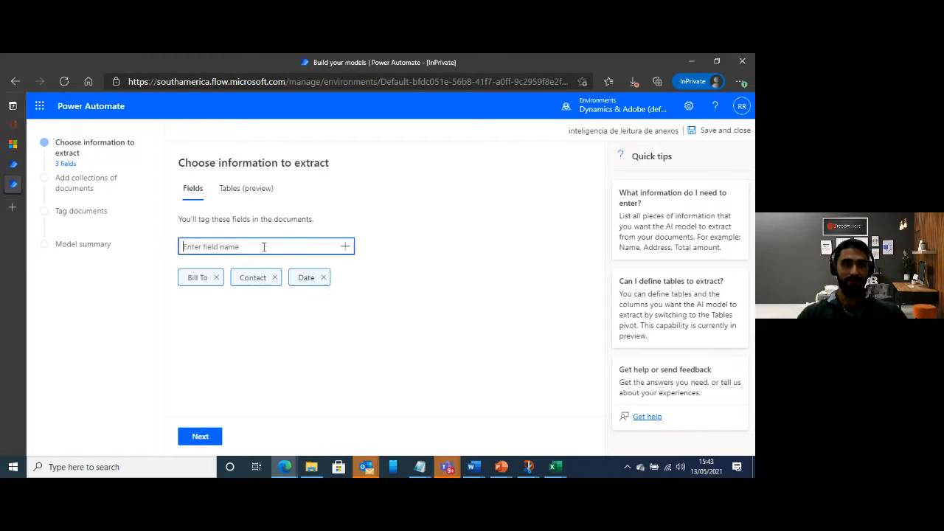
pyautogui.write('T')
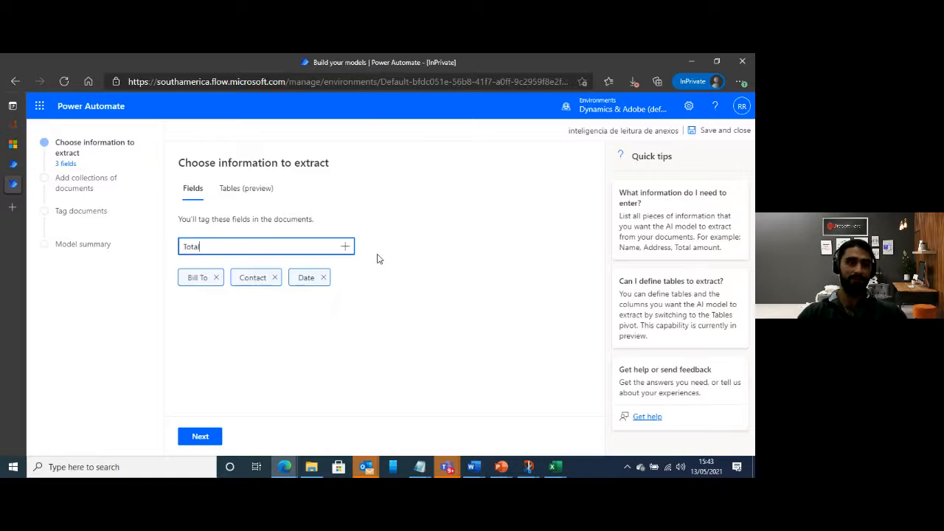
pyautogui.write('otal')
pyautogui.click(344, 246)
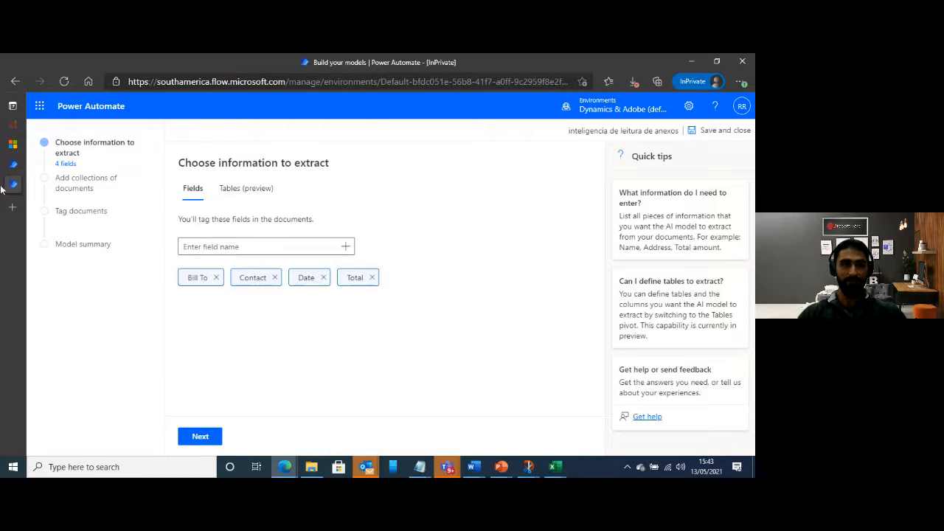
pyautogui.click(207, 436)
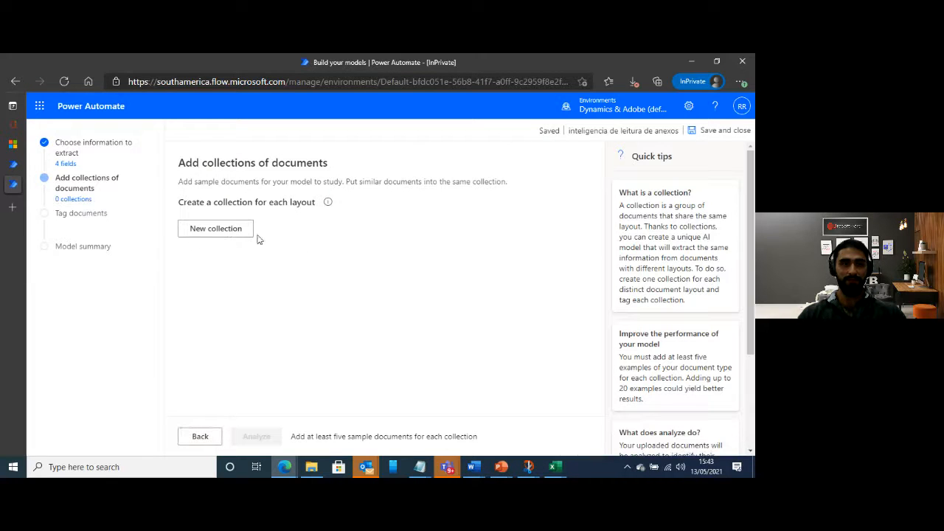
# Create a new document collection and choose local storage as the source for its documents
pyautogui.click(211, 230)
pyautogui.click(247, 337)
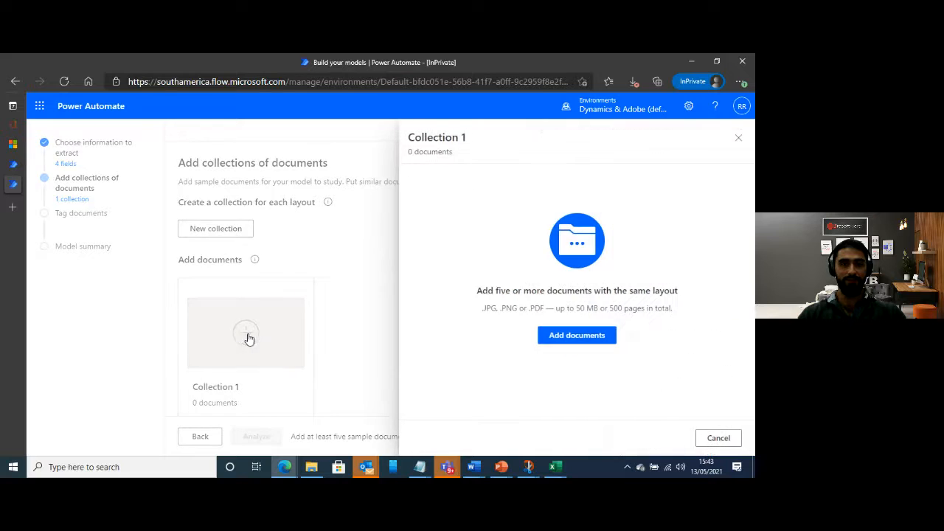
pyautogui.click(565, 341)
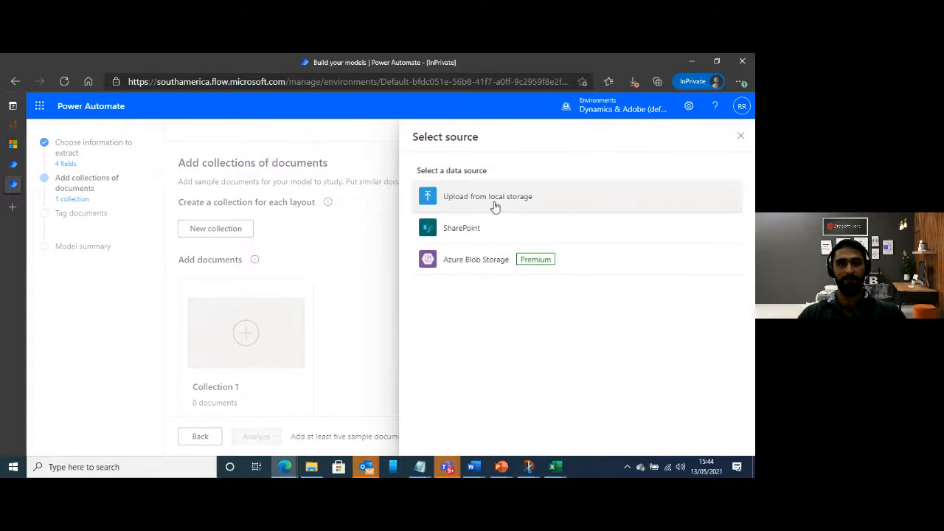
pyautogui.click(494, 204)
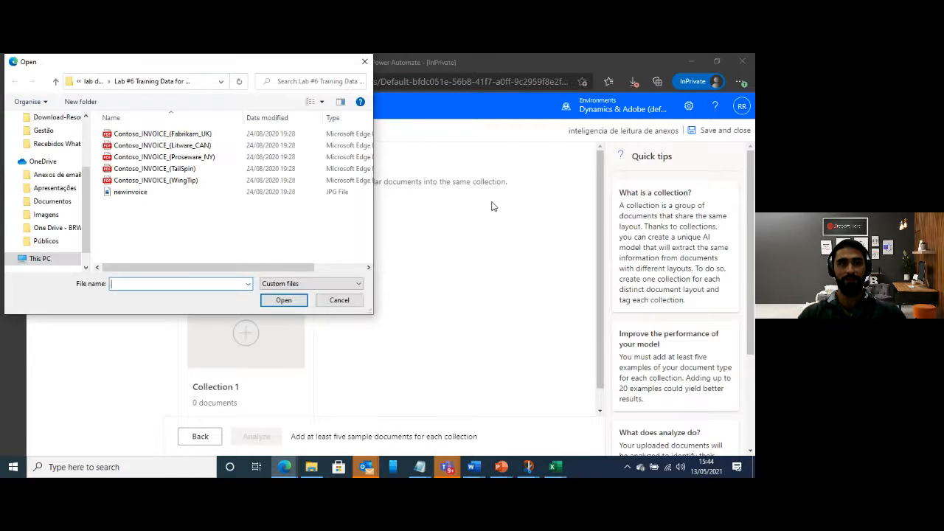
# Upload the five Contoso_INVOICE PDFs (Fabrikam_UK, Litware_CAN, Proseware_NY, TailSpin, WingTip) to Collection 1 and analyze the collection
pyautogui.click(166, 138)
pyautogui.keyDown('shift'); pyautogui.click(184, 181); pyautogui.keyUp('shift')
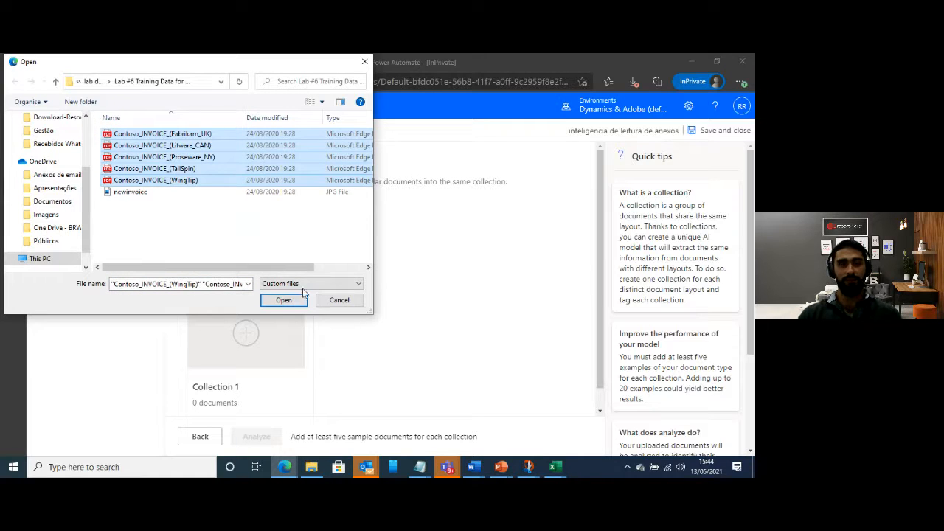
pyautogui.click(283, 300)
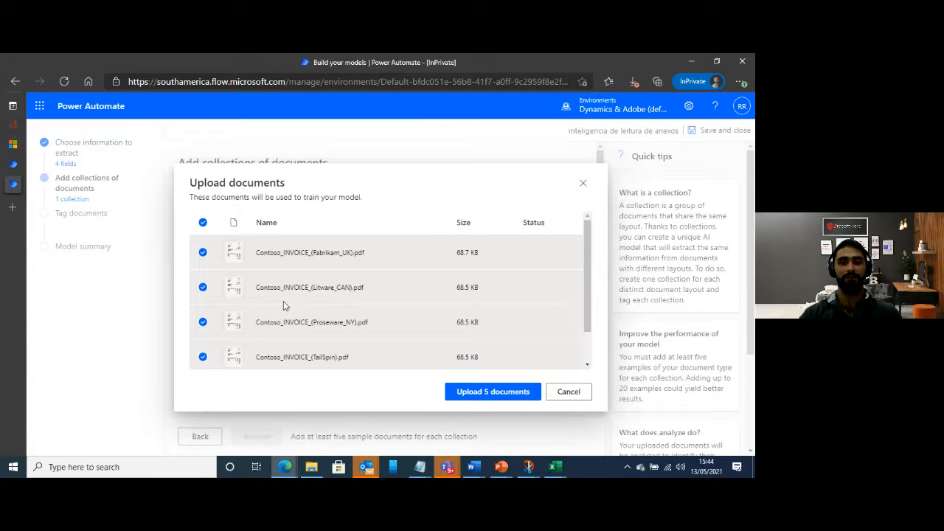
pyautogui.scroll(-2, 489, 320)
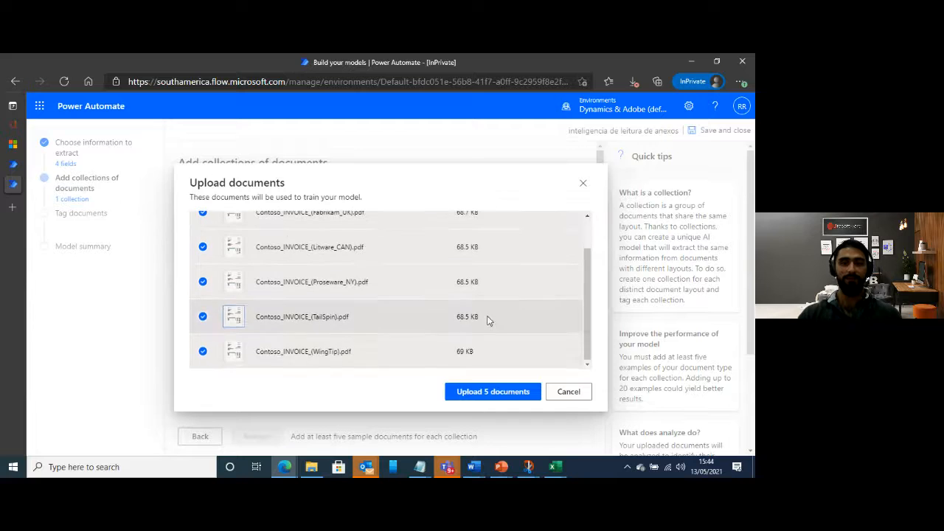
pyautogui.click(505, 391)
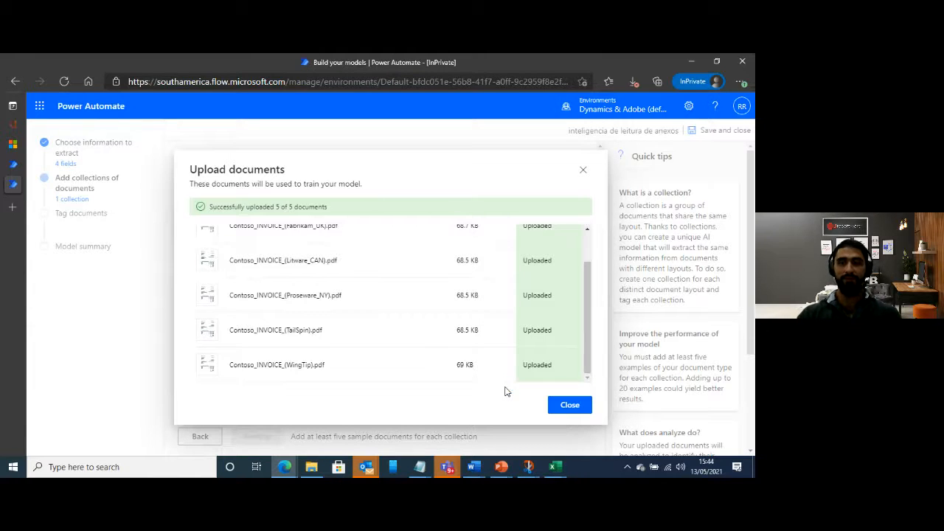
pyautogui.click(569, 406)
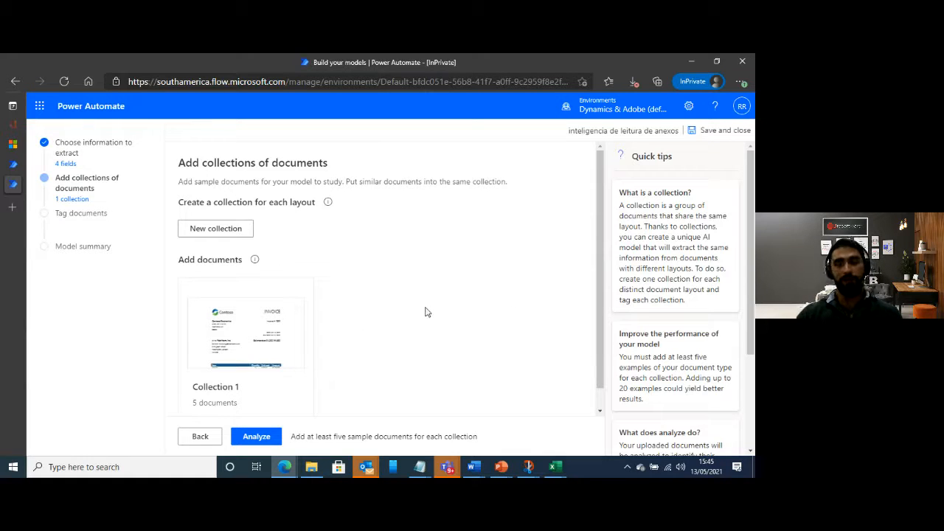
pyautogui.scroll(-1, 446, 302)
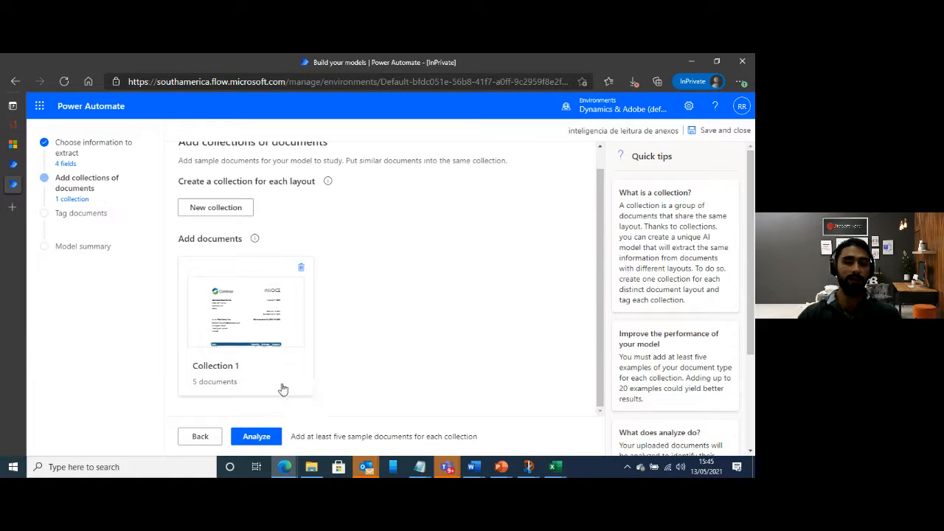
pyautogui.click(268, 440)
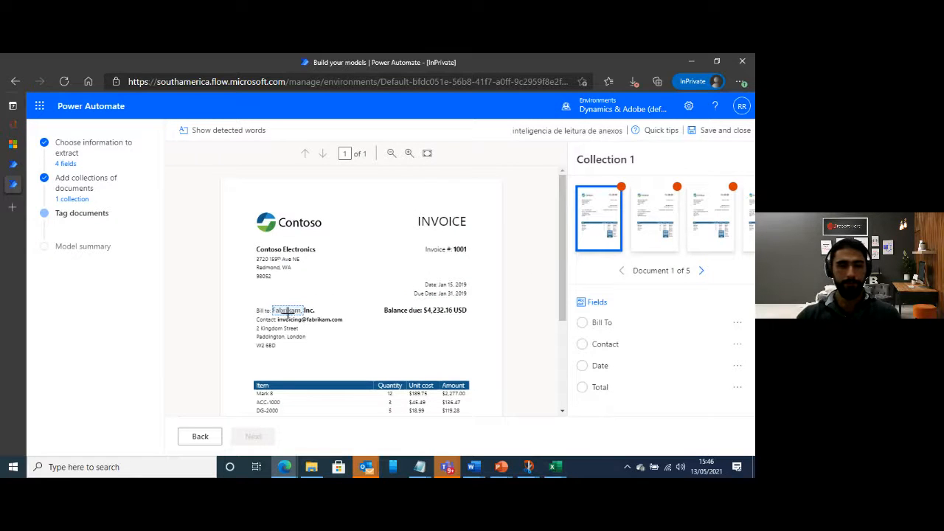
# On the first invoice, tag "Fabrikam, Inc." as the Bill To field and the contact e-mail address as the Contact field
pyautogui.click(286, 311)
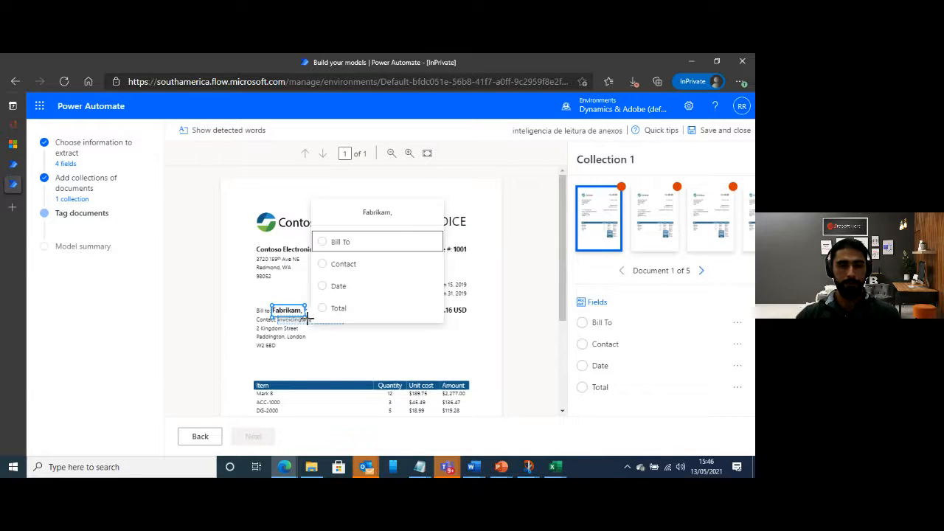
pyautogui.moveTo(301, 313); pyautogui.dragTo(318, 313)
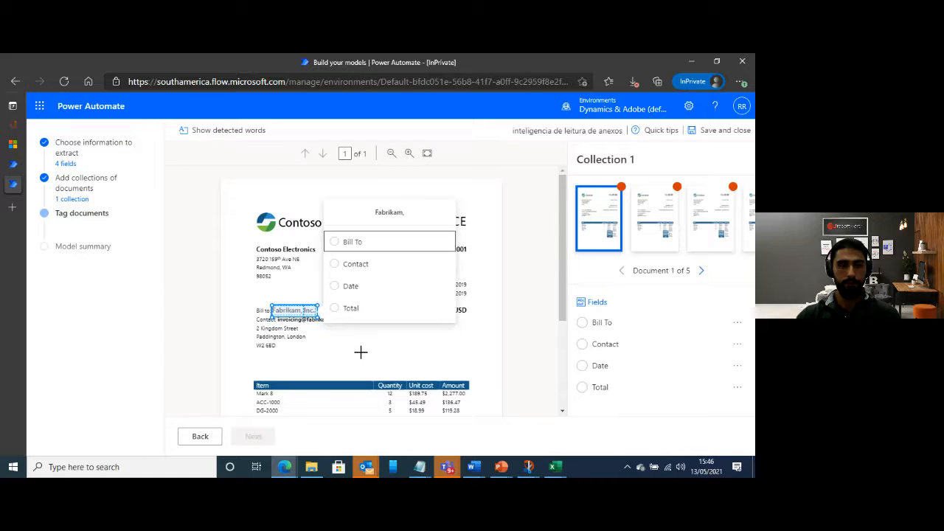
pyautogui.click(396, 238)
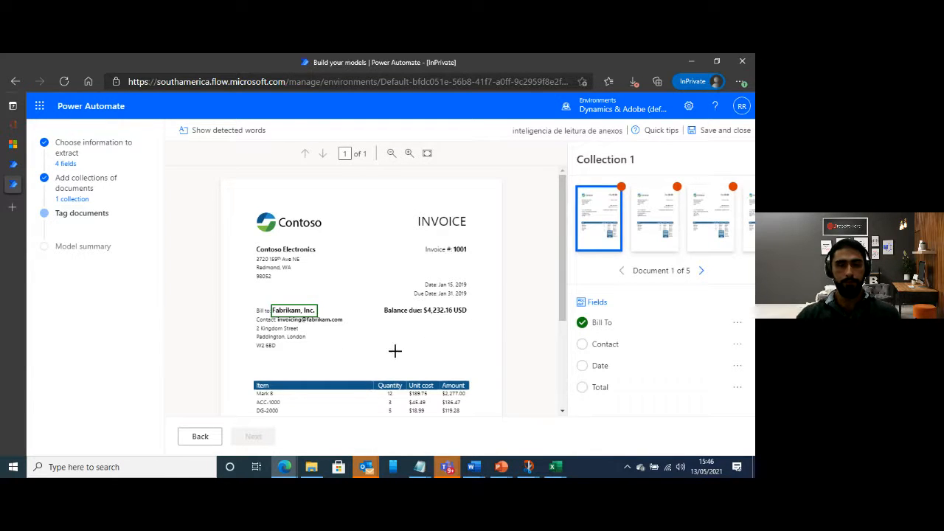
pyautogui.click(335, 319)
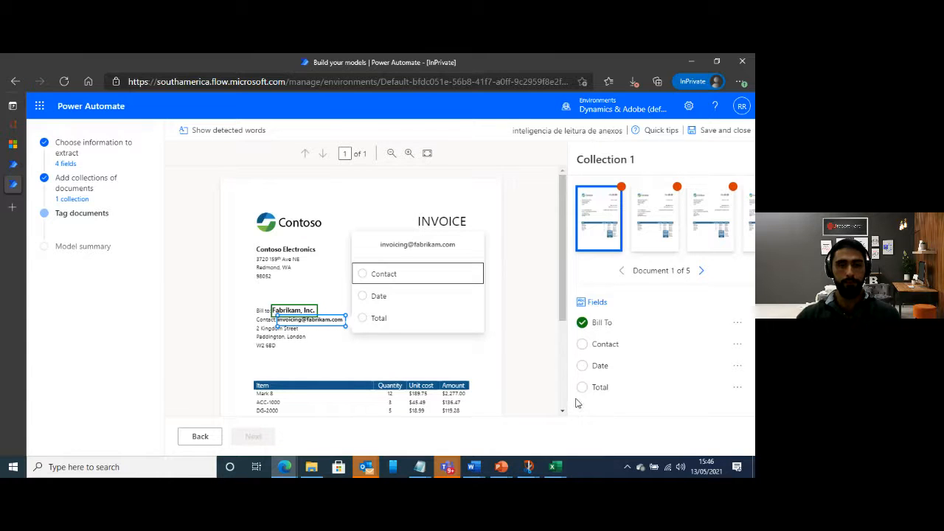
pyautogui.click(383, 273)
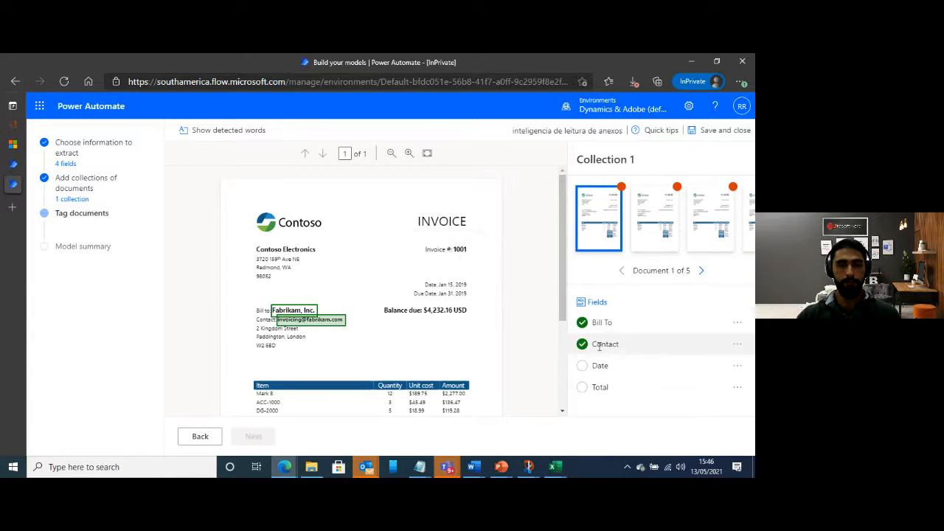
# On the same invoice, tag "Jan 15, 2019" as the Date field and the table's total amount $4,232.16 as the Total field
pyautogui.click(444, 284)
pyautogui.moveTo(448, 288); pyautogui.dragTo(464, 289)
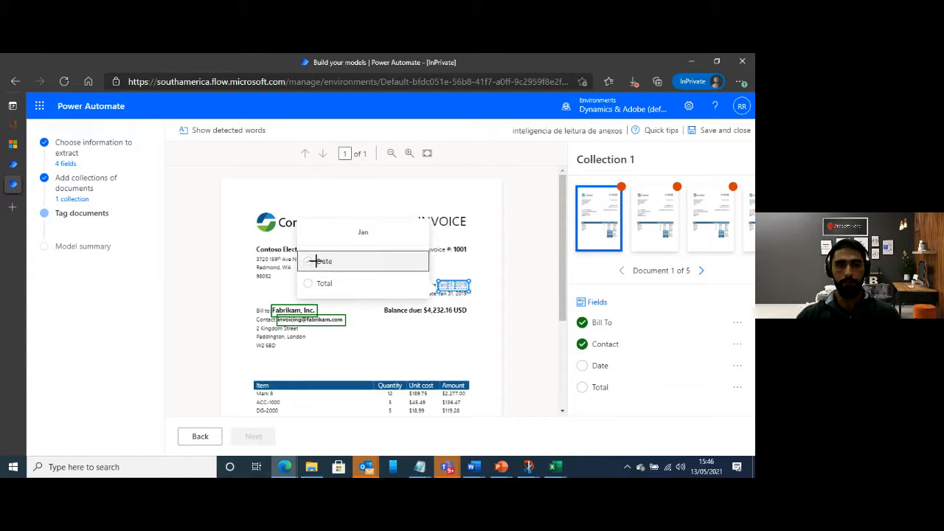
pyautogui.click(317, 260)
pyautogui.scroll(-3, 467, 356)
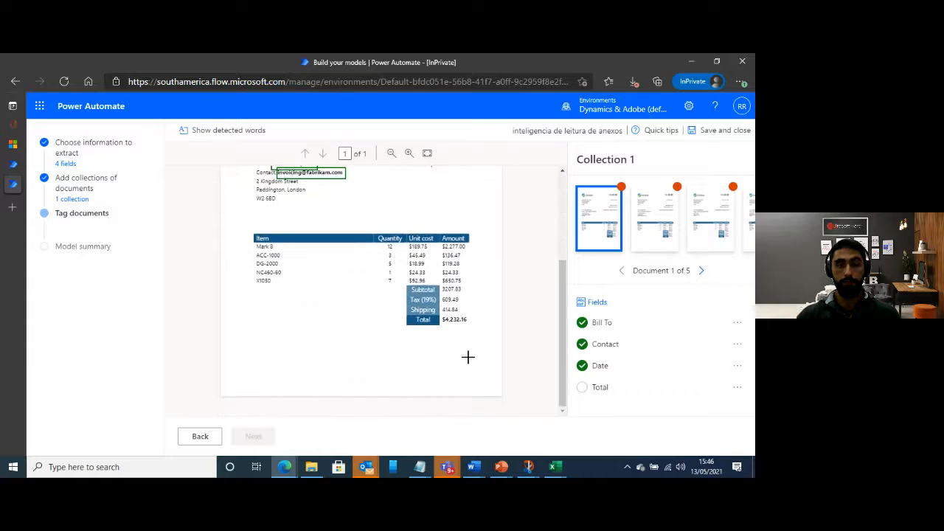
pyautogui.click(448, 320)
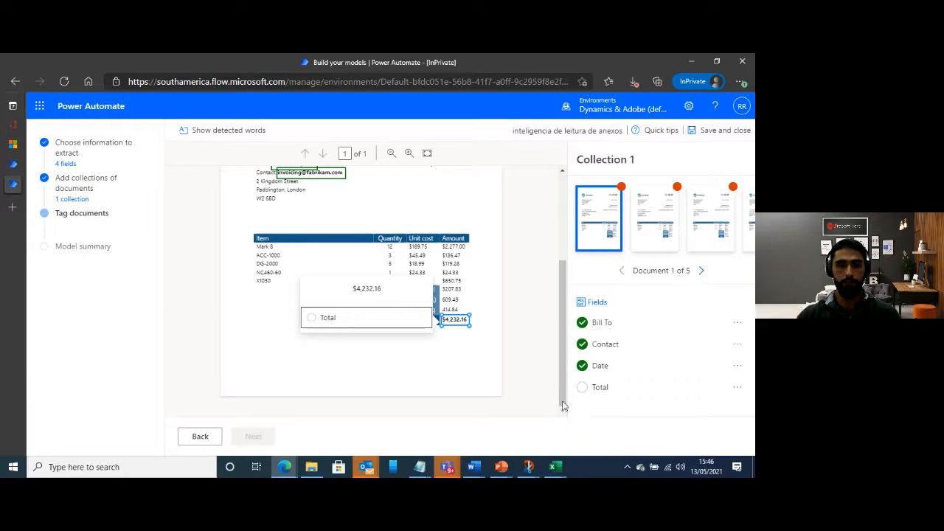
pyautogui.click(329, 319)
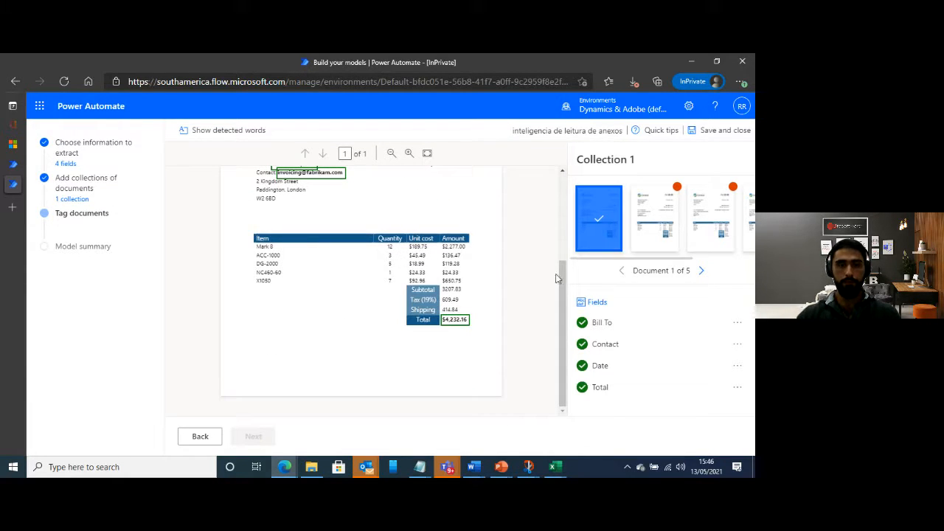
# Go through documents 2 to 5 of Collection 1 and check the automatically tagged Bill To, Contact, Date and Total fields
pyautogui.click(701, 272)
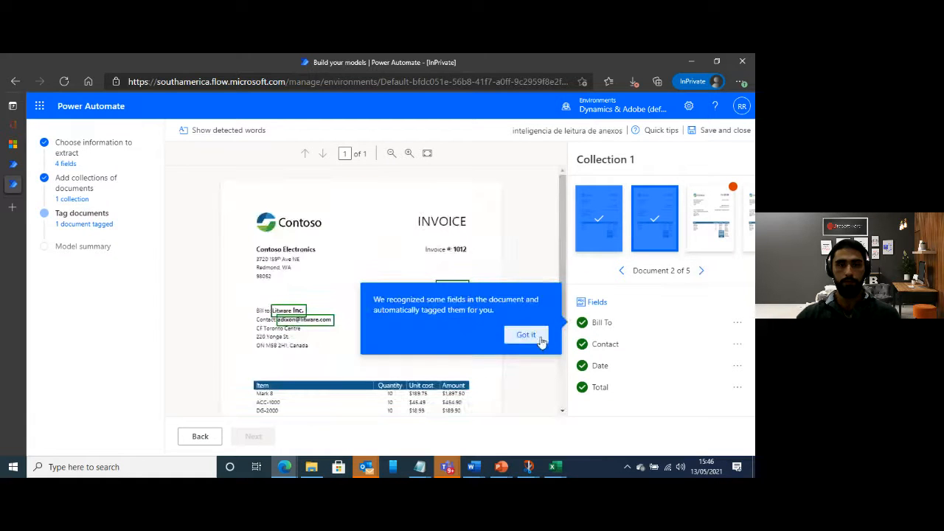
pyautogui.click(531, 335)
pyautogui.scroll(-3, 439, 310)
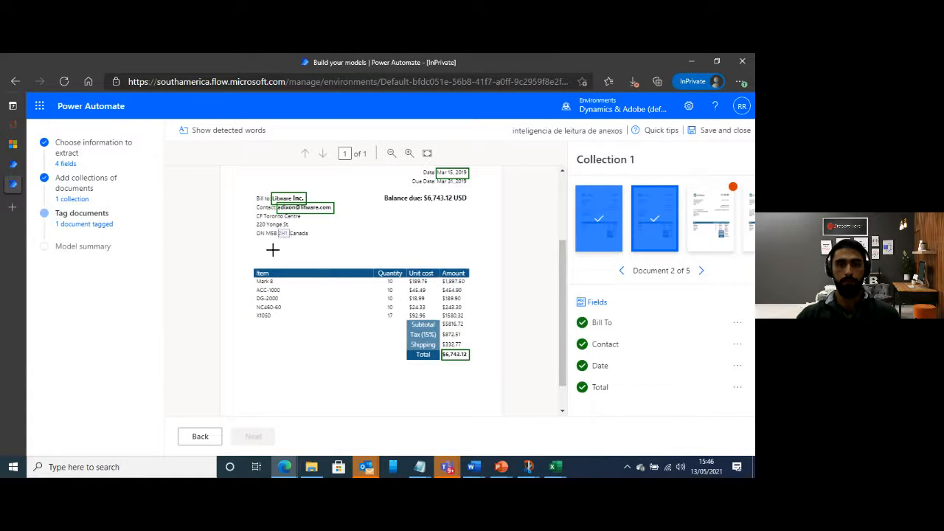
pyautogui.scroll(3, 434, 359)
pyautogui.scroll(-3, 446, 326)
pyautogui.scroll(3, 447, 326)
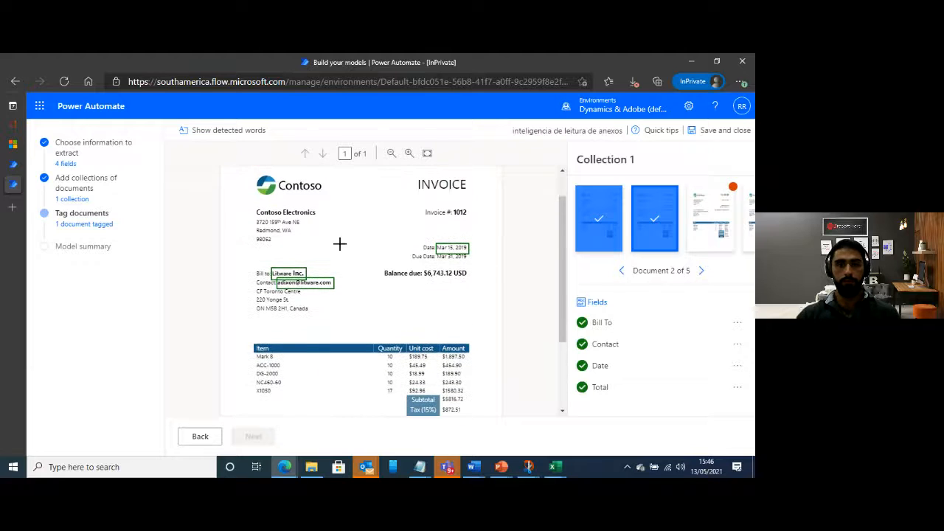
pyautogui.click(700, 270)
pyautogui.click(699, 271)
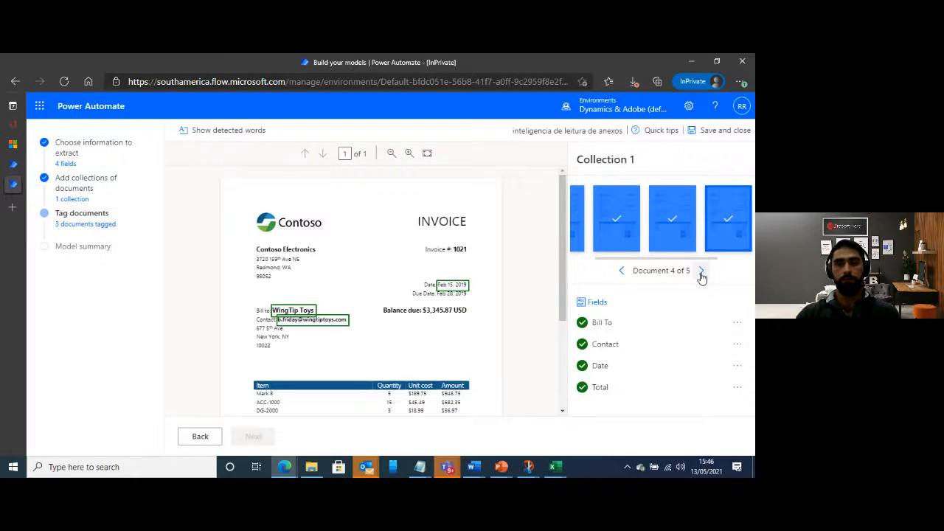
pyautogui.click(700, 271)
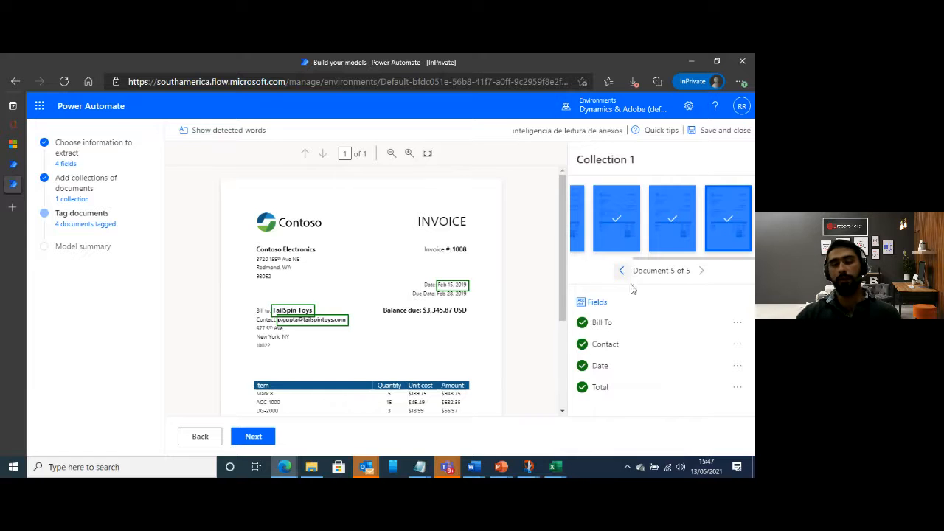
pyautogui.scroll(-2, 493, 328)
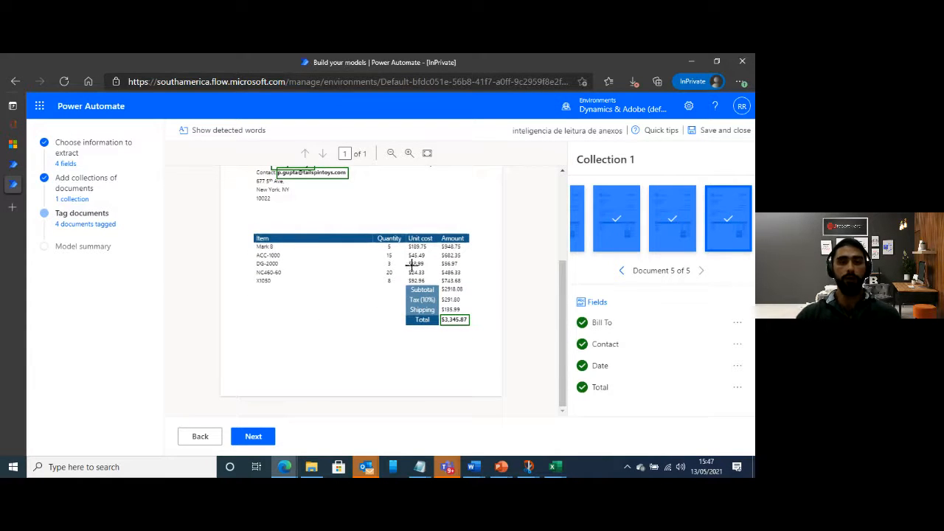
pyautogui.scroll(1, 354, 336)
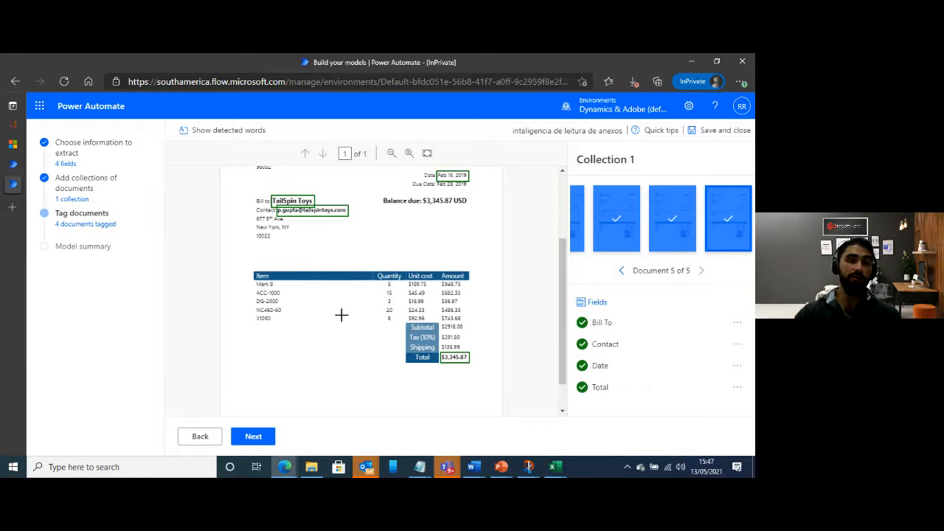
# Finish tagging, train the model from its summary, and publish it from its details page
pyautogui.click(250, 439)
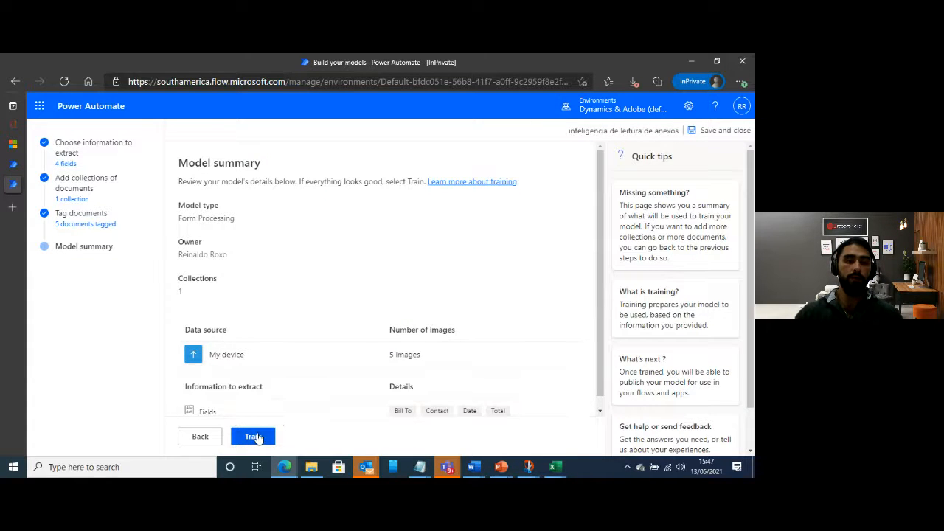
pyautogui.click(253, 437)
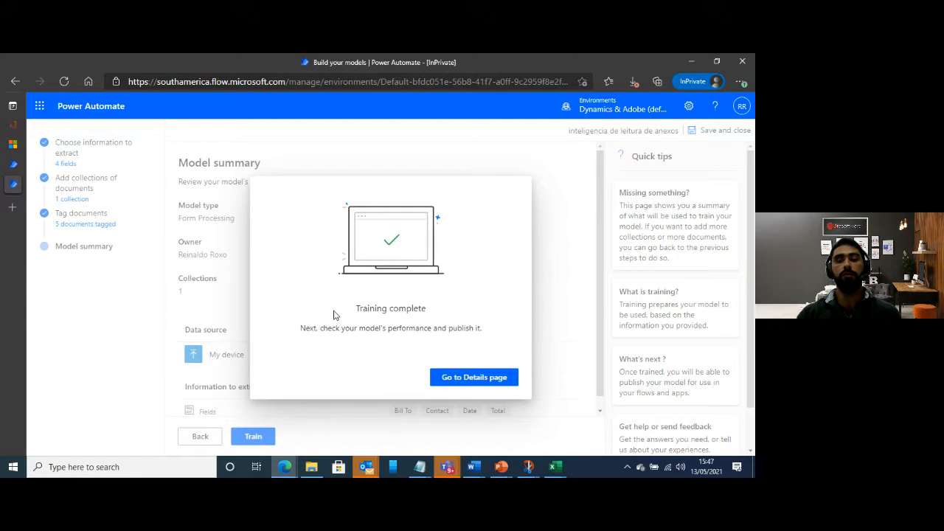
pyautogui.click(459, 377)
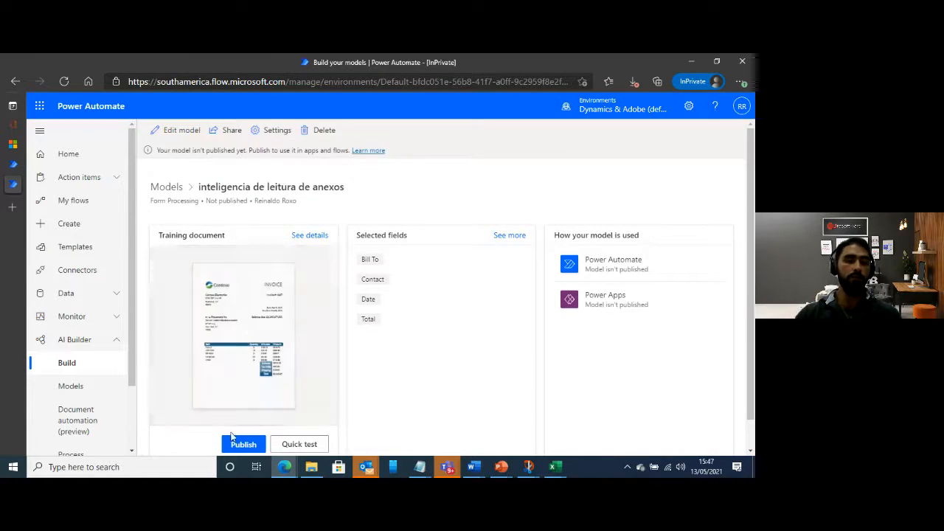
pyautogui.scroll(-1, 249, 448)
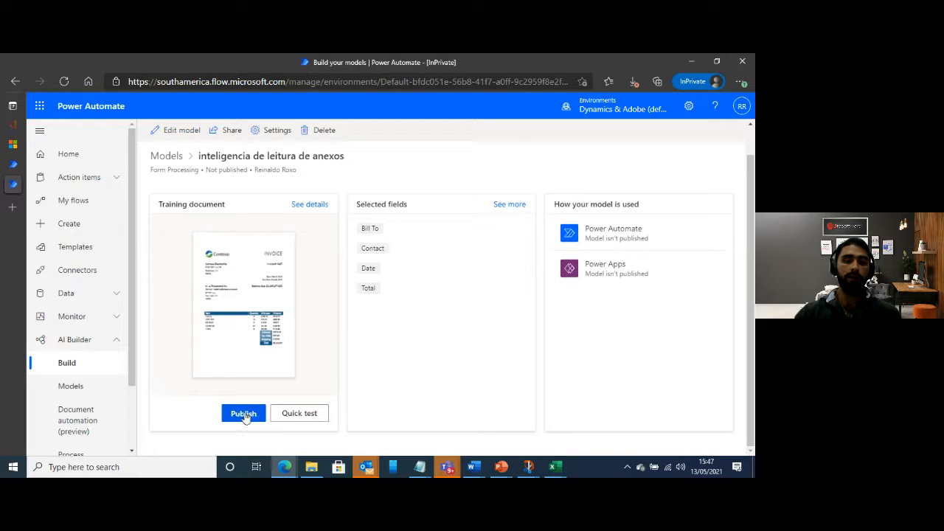
pyautogui.click(244, 414)
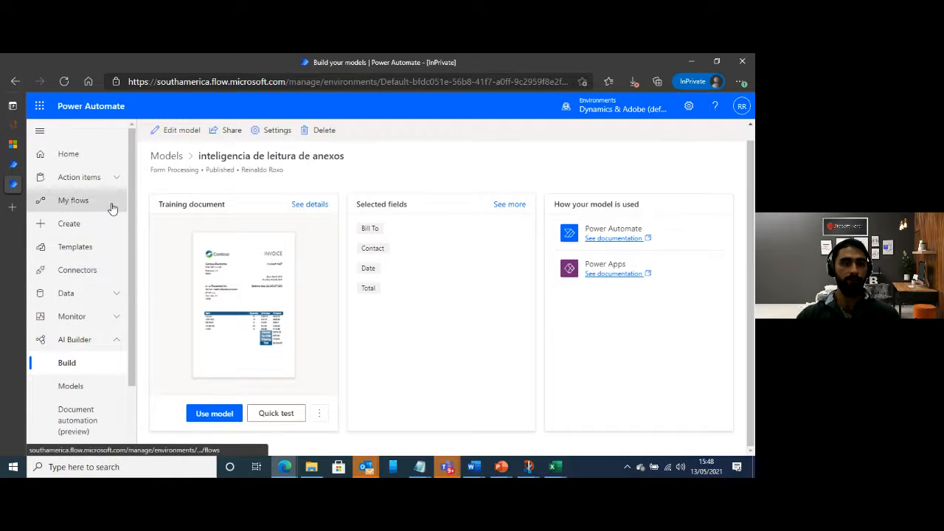
# Open the cloud flow "Gatilho de email para o fluxo" for editing from the solution "teste de processamento de pedido"
pyautogui.click(114, 345)
pyautogui.click(105, 396)
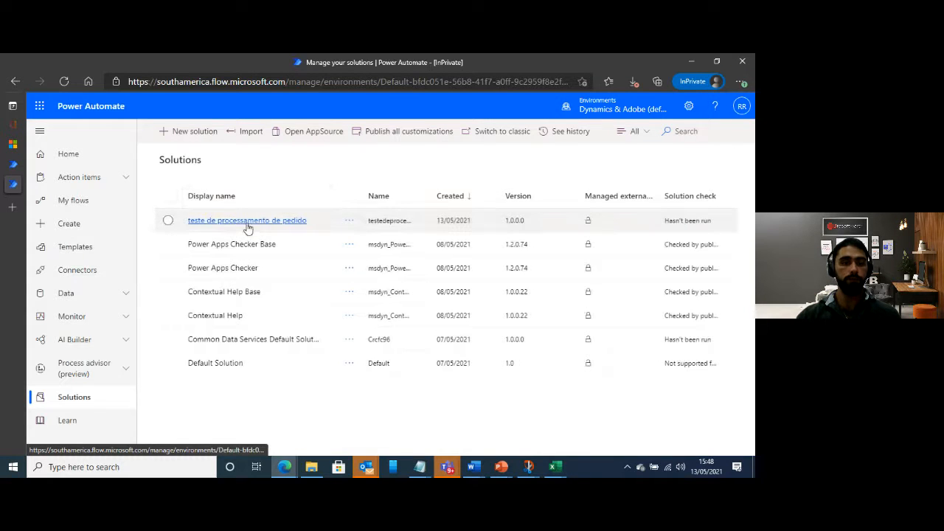
pyautogui.click(247, 225)
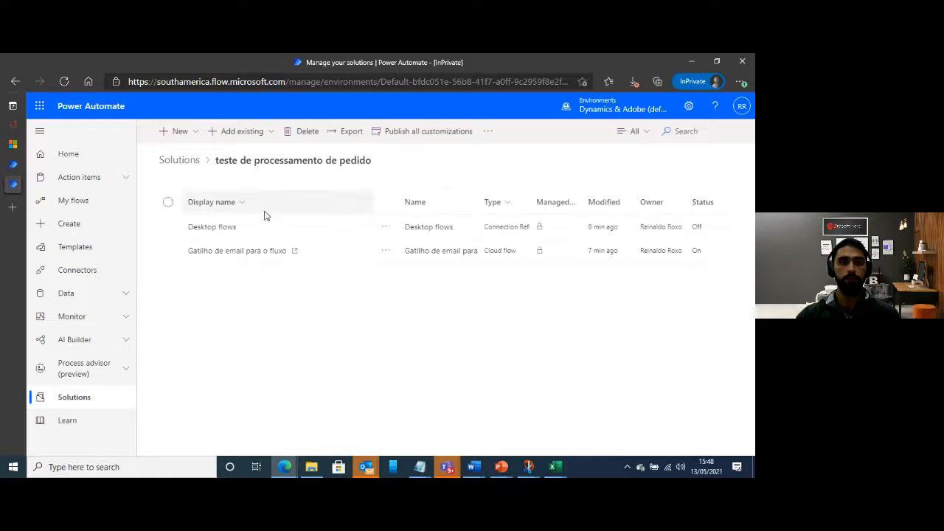
pyautogui.click(236, 252)
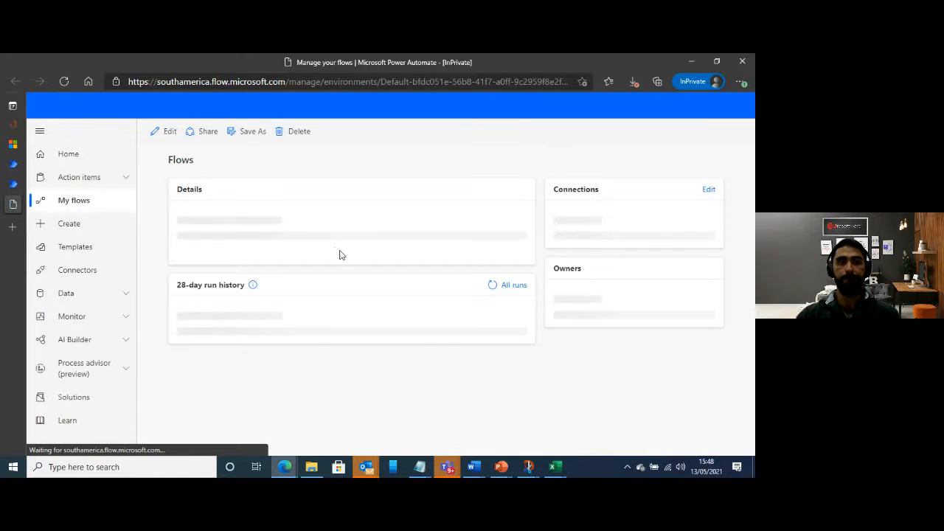
pyautogui.click(164, 132)
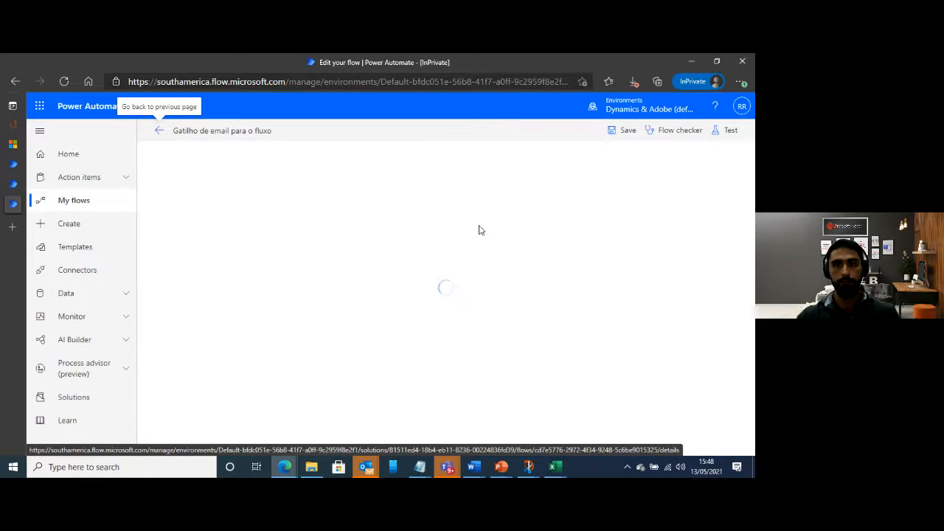
# Delete the "Run a flow built with Power Automate Desktop" action from the flow
pyautogui.click(594, 213)
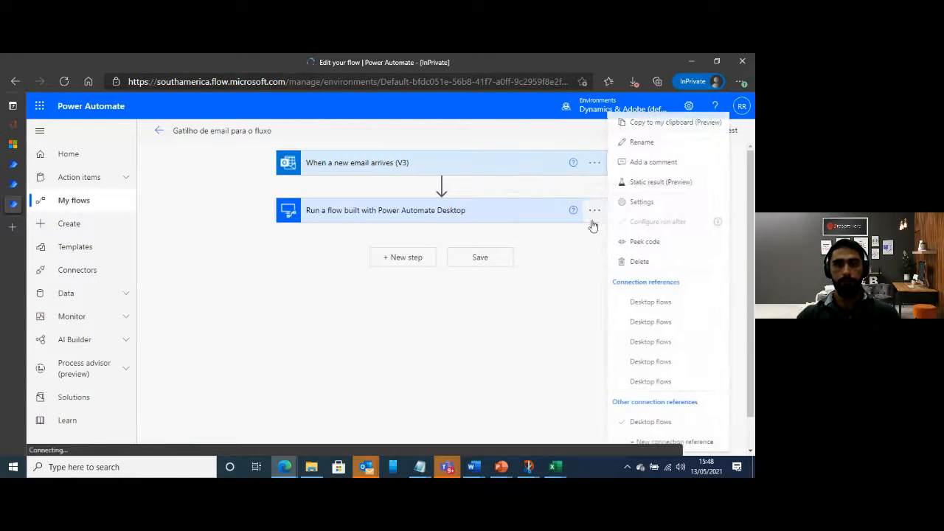
pyautogui.click(601, 270)
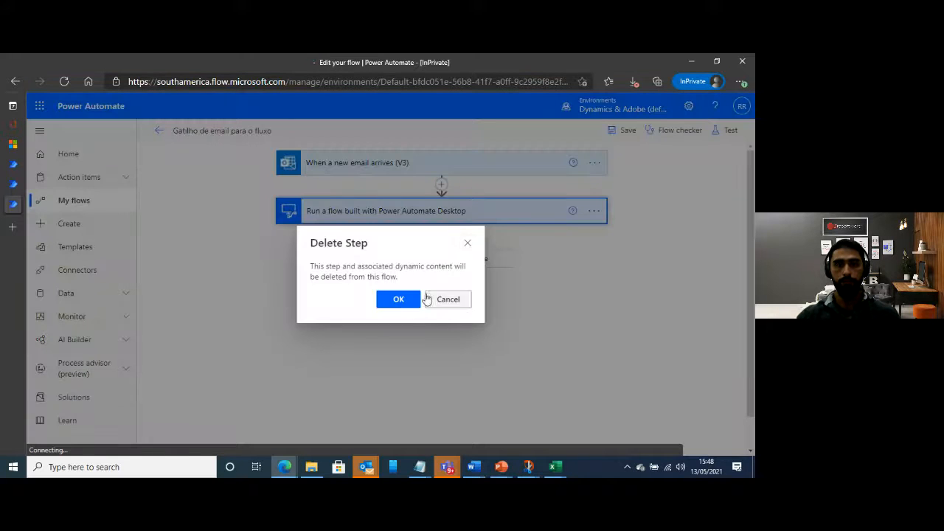
pyautogui.click(399, 301)
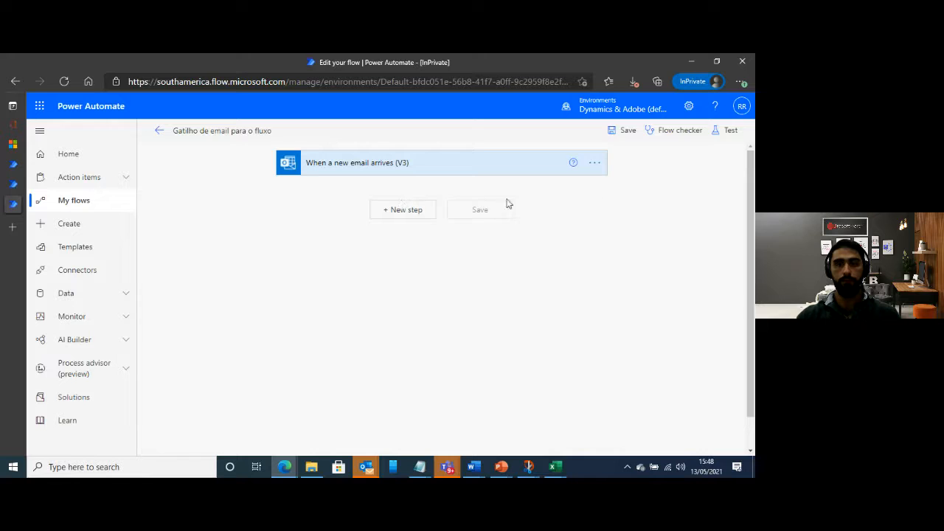
# Add the Microsoft Dataverse action "Predict using AI Builder models" after the email trigger and choose the model "inteligencia de leitura de anexos"
pyautogui.click(410, 211)
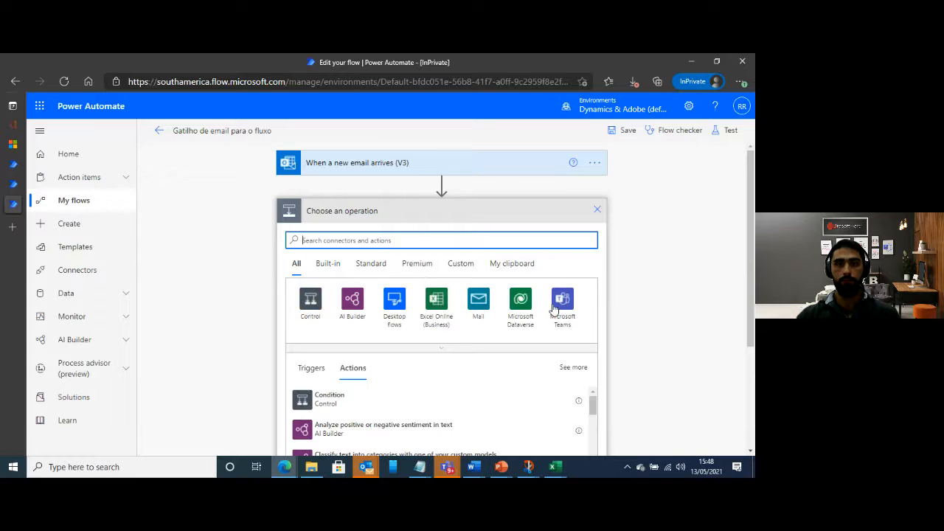
pyautogui.click(524, 302)
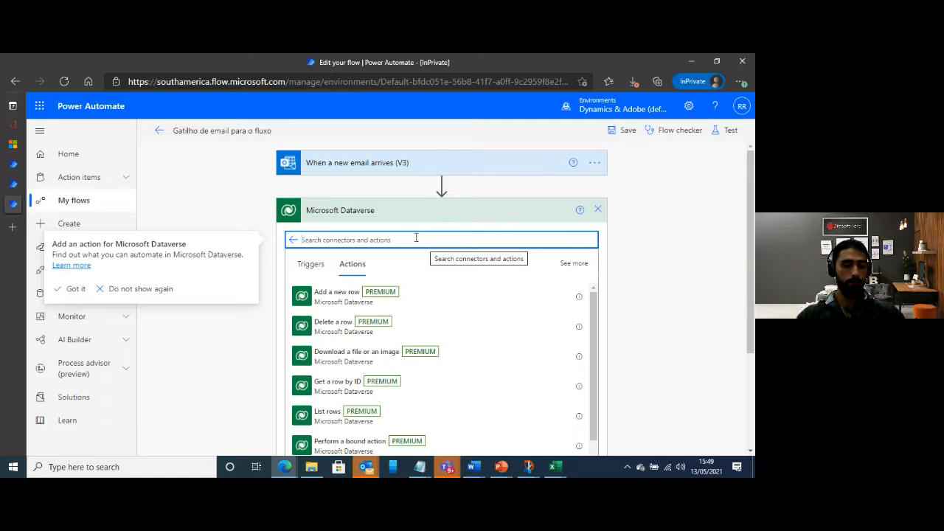
pyautogui.write('predi')
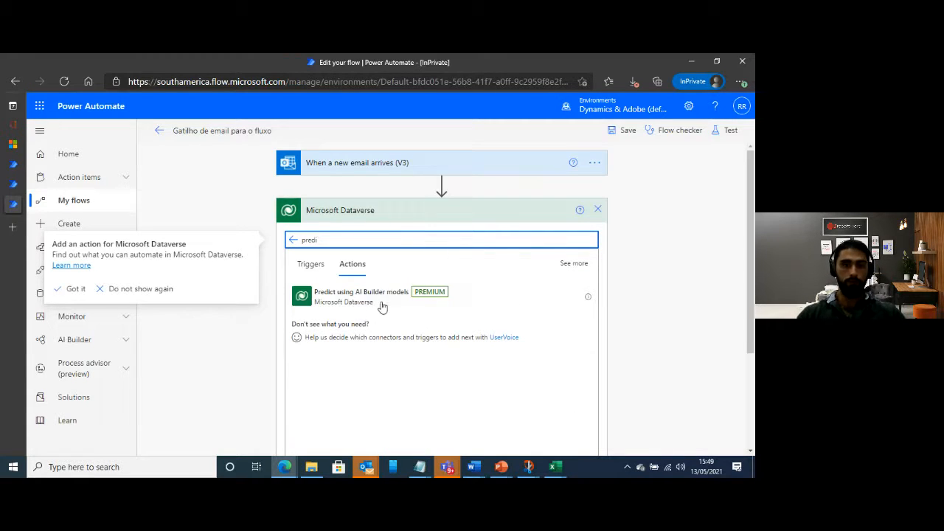
pyautogui.click(369, 302)
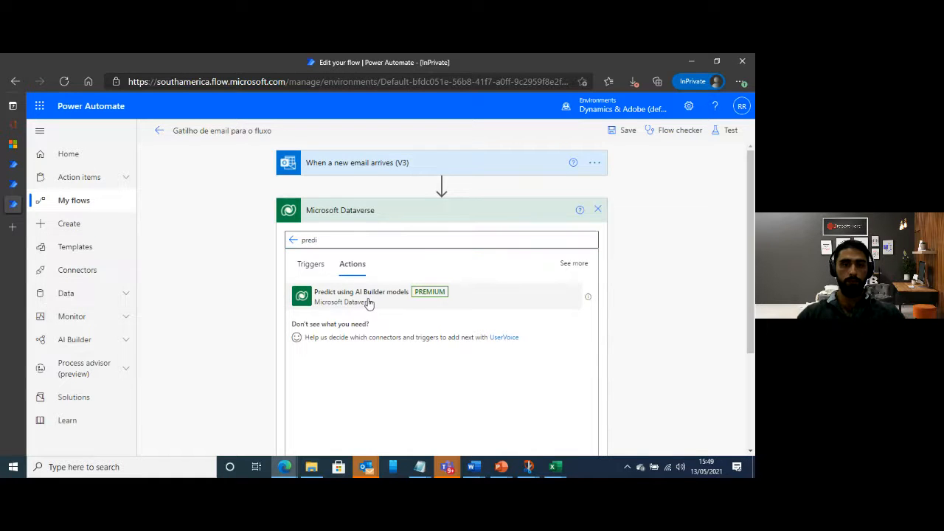
pyautogui.click(369, 302)
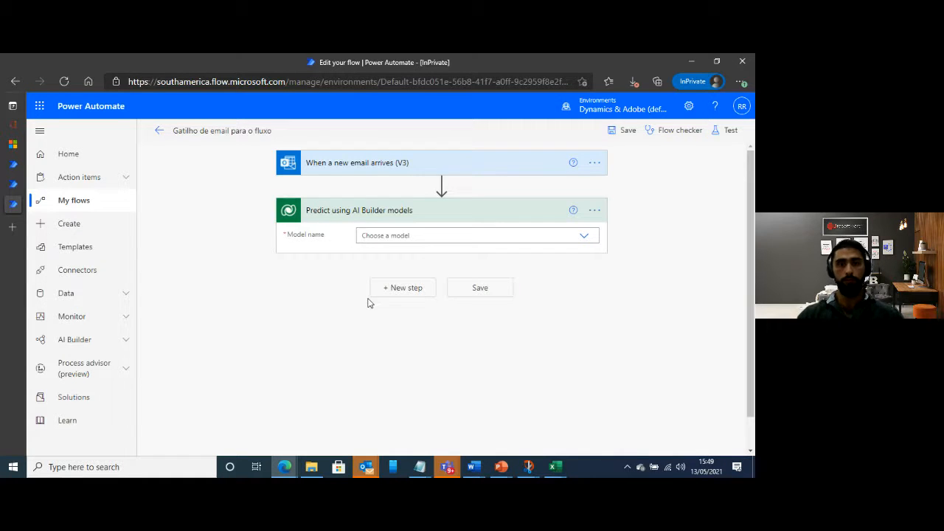
pyautogui.click(584, 236)
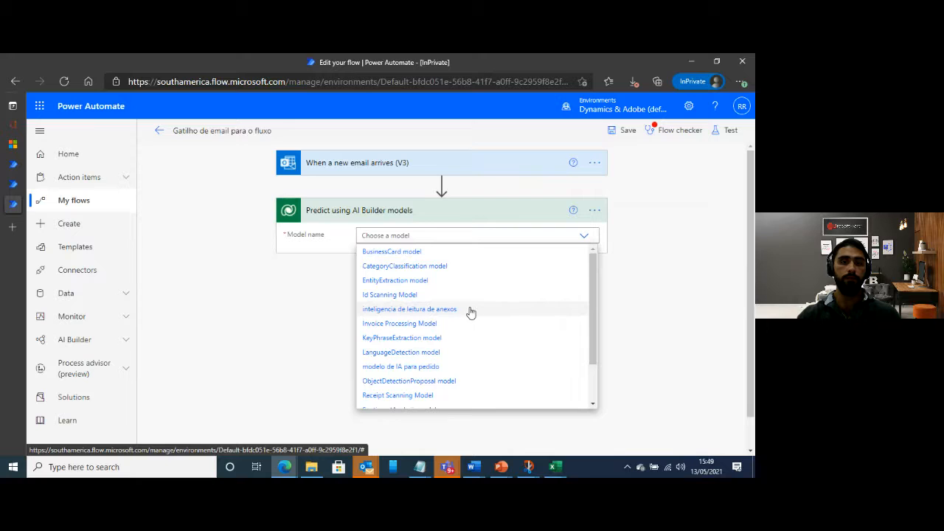
pyautogui.click(469, 310)
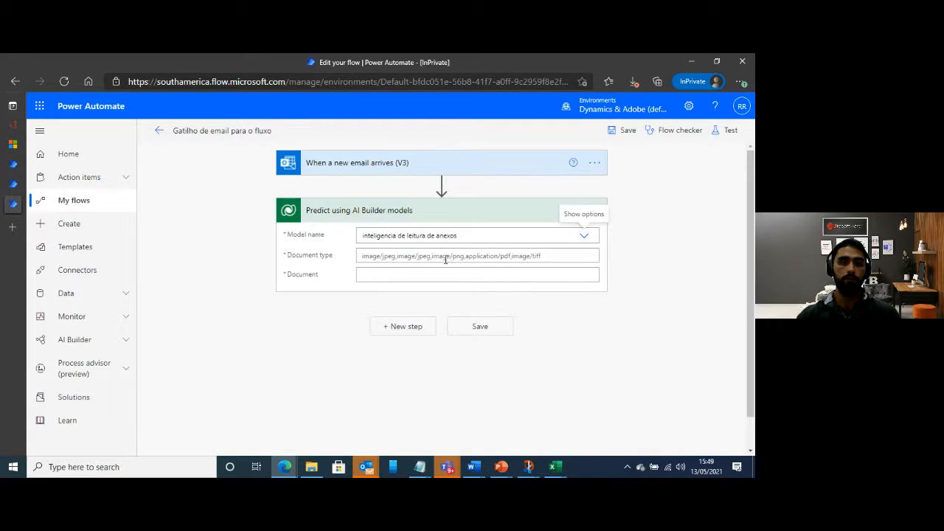
# Set the prediction action's document type to the email trigger's dynamic content "Attachments Content-Type"
pyautogui.click(446, 259)
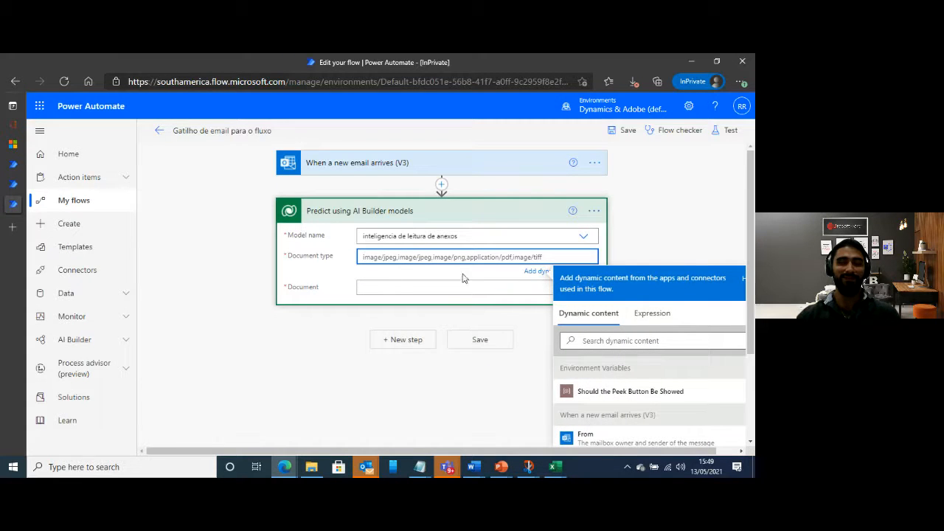
pyautogui.click(618, 340)
pyautogui.write('attachmen')
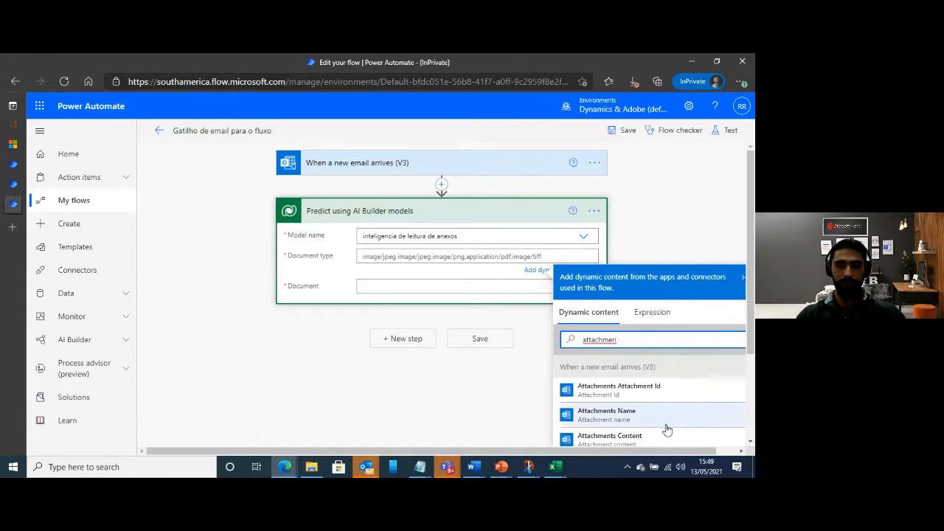
pyautogui.scroll(-2, 666, 424)
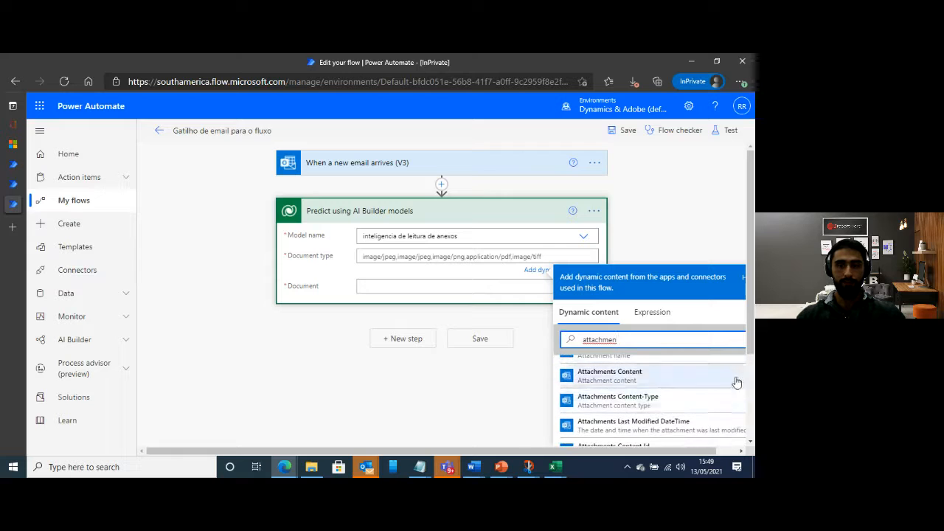
pyautogui.click(638, 402)
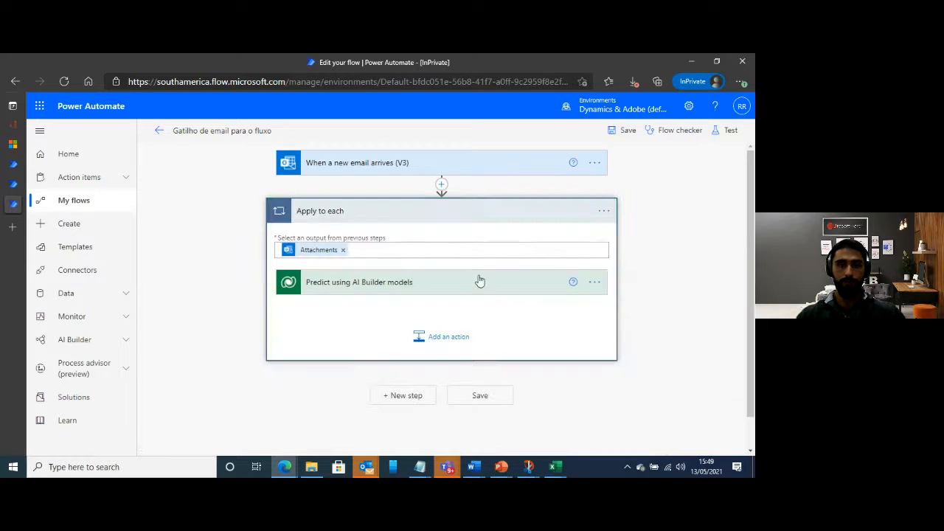
# Set the document input of the prediction action inside the Apply to each loop to the dynamic content "Attachments Content"
pyautogui.click(527, 290)
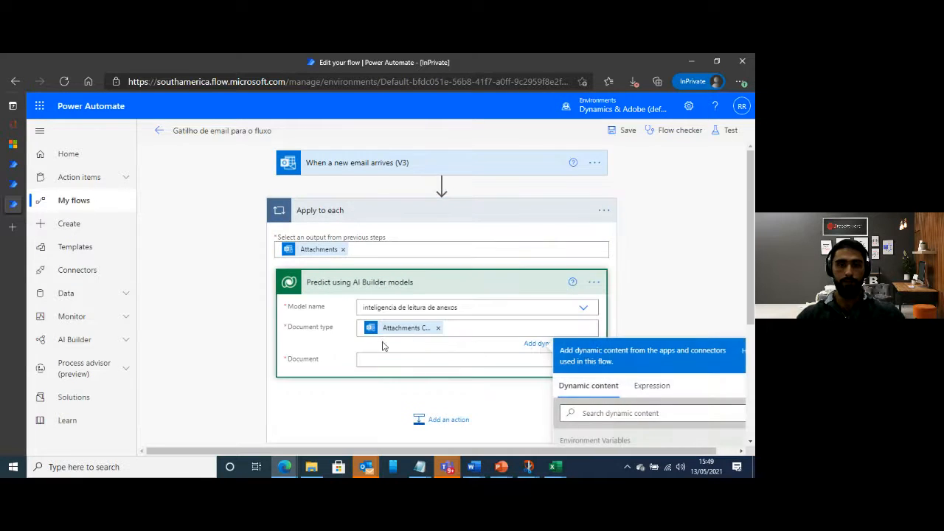
pyautogui.scroll(-1, 405, 330)
pyautogui.click(401, 320)
pyautogui.click(585, 397)
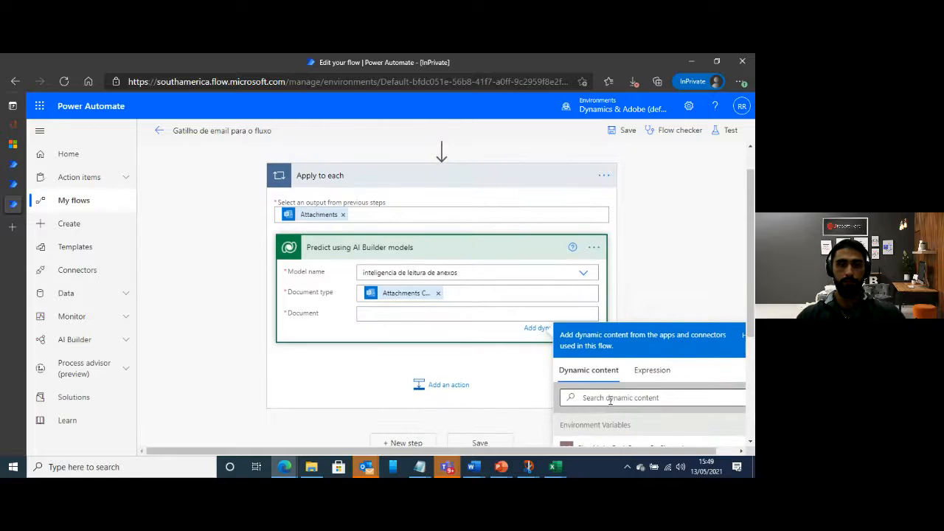
pyautogui.write('attach')
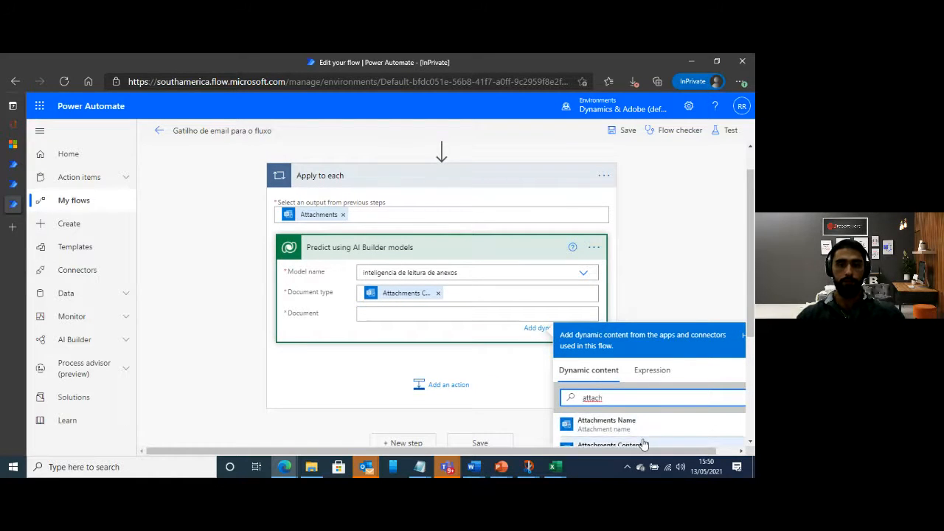
pyautogui.click(643, 445)
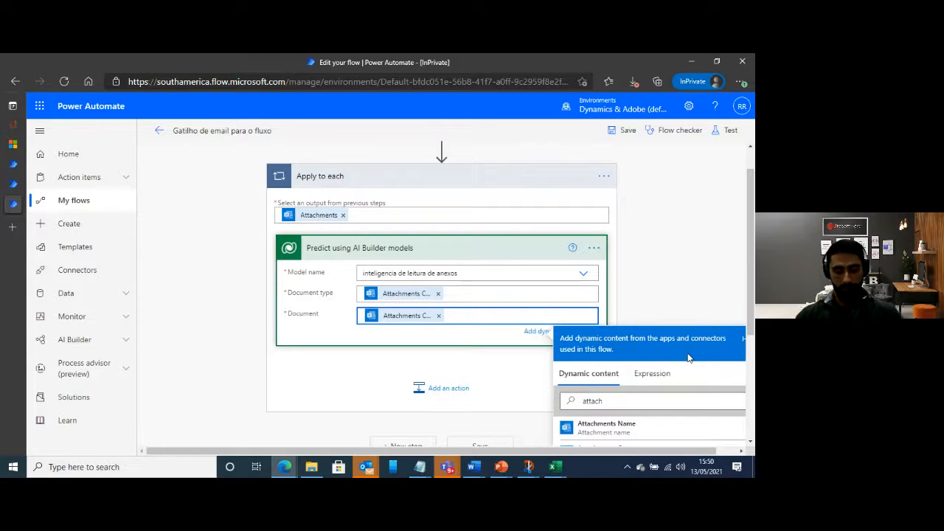
pyautogui.click(417, 339)
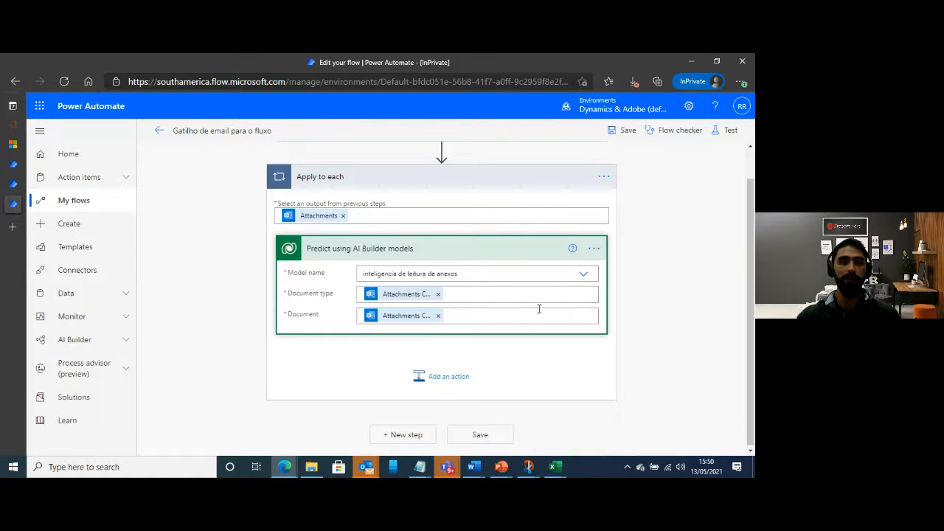
pyautogui.scroll(1, 562, 311)
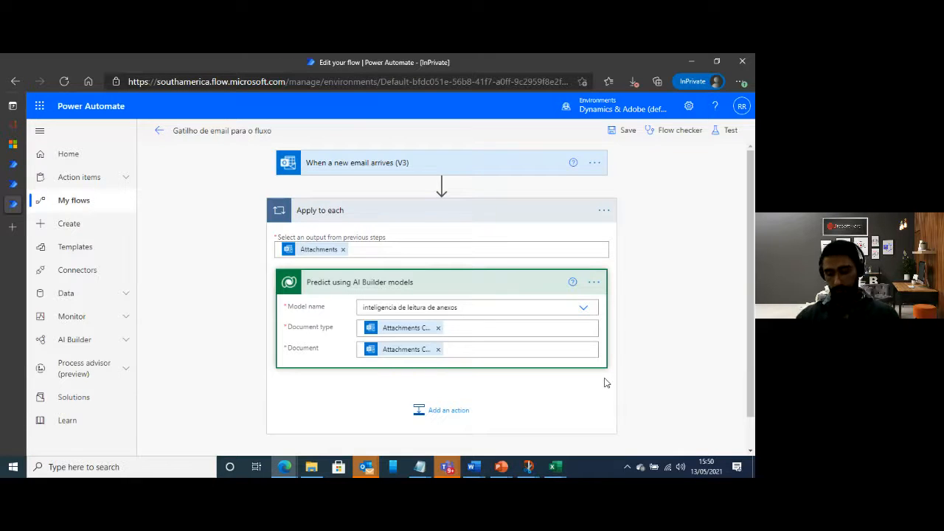
# Add the Microsoft Teams action "Post adaptive card and wait for a response (preview)" after the prediction and check its posting options
pyautogui.scroll(-1, 525, 334)
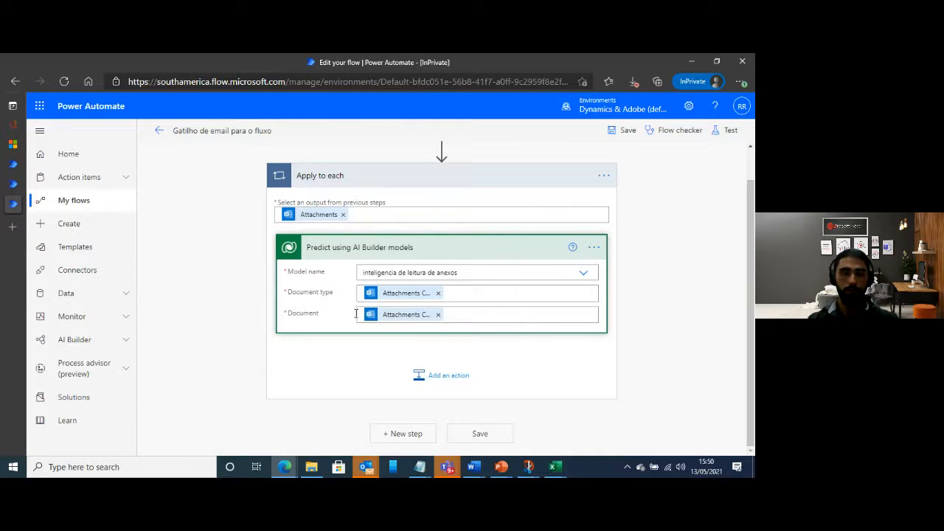
pyautogui.click(453, 381)
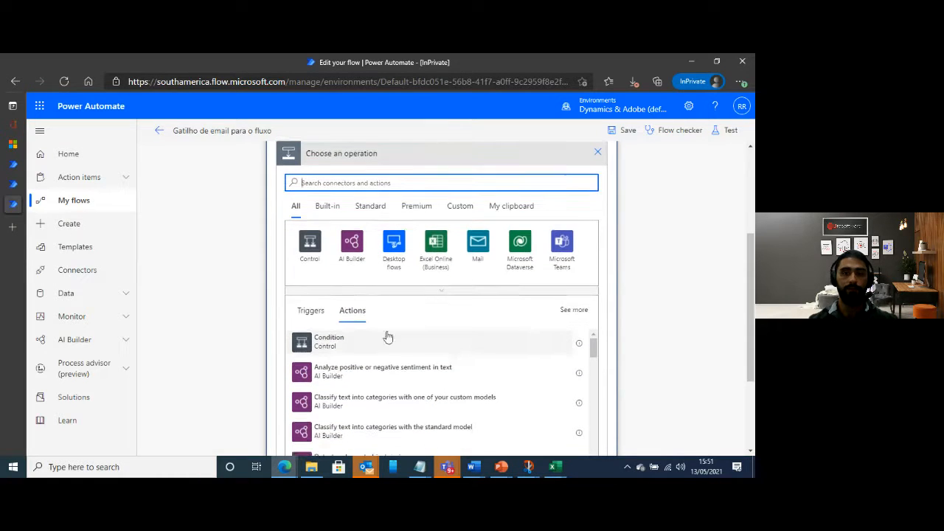
pyautogui.click(565, 252)
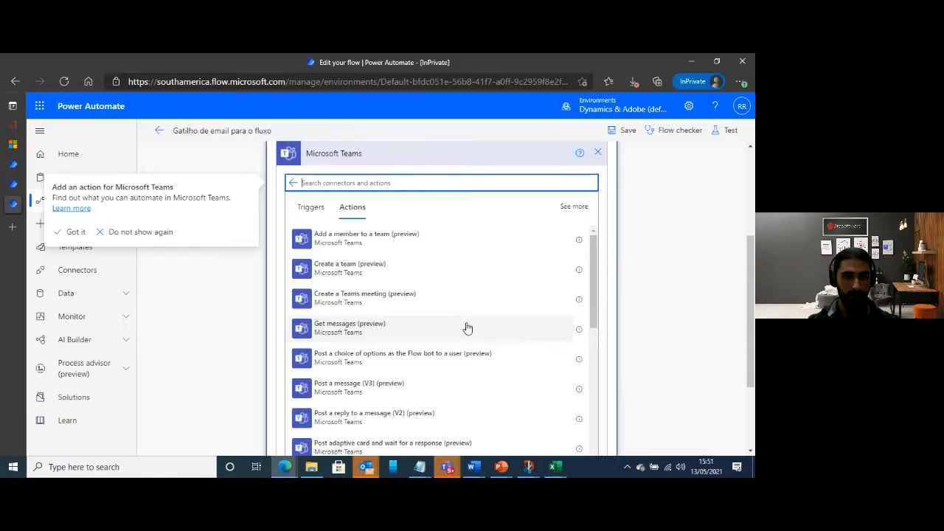
pyautogui.scroll(-2, 467, 328)
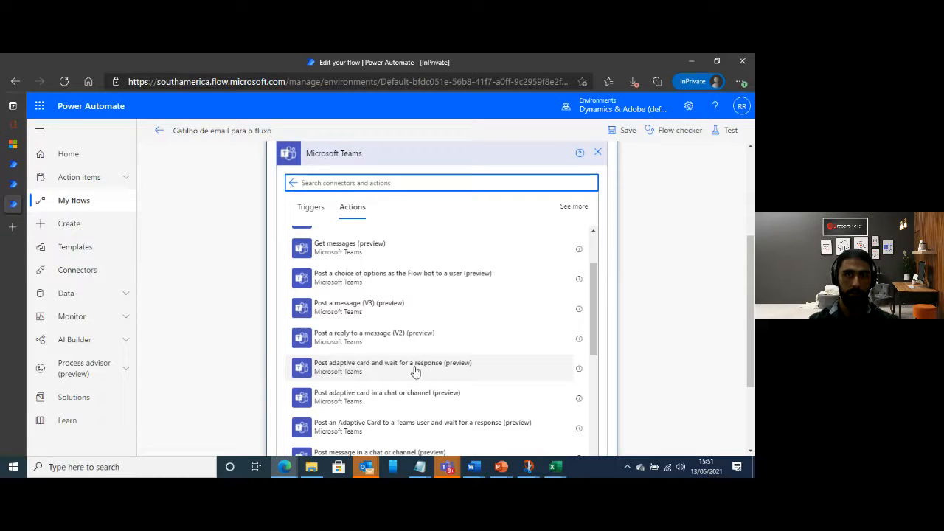
pyautogui.click(391, 375)
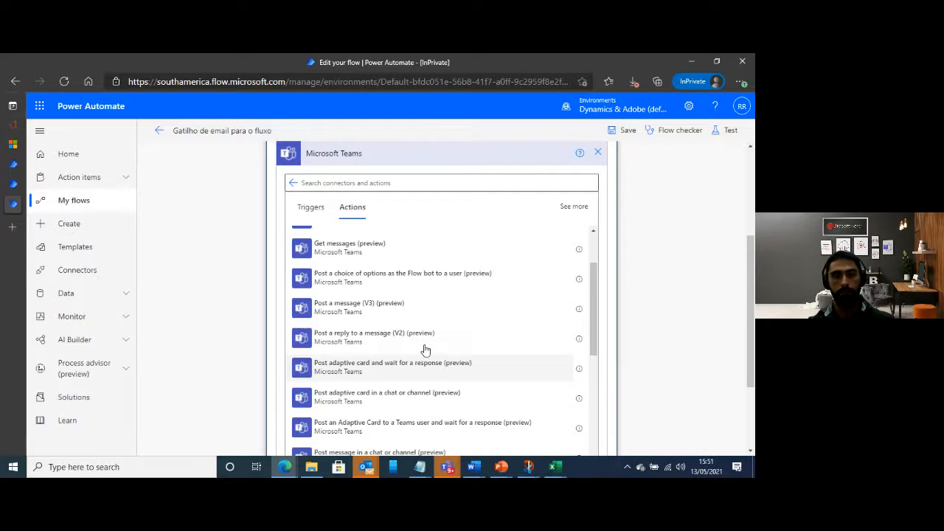
pyautogui.click(522, 370)
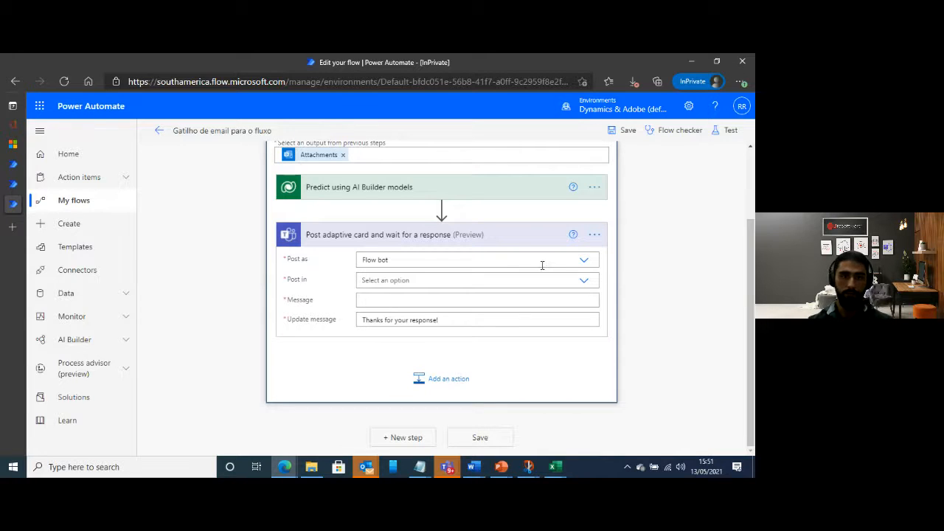
pyautogui.click(585, 261)
pyautogui.click(714, 286)
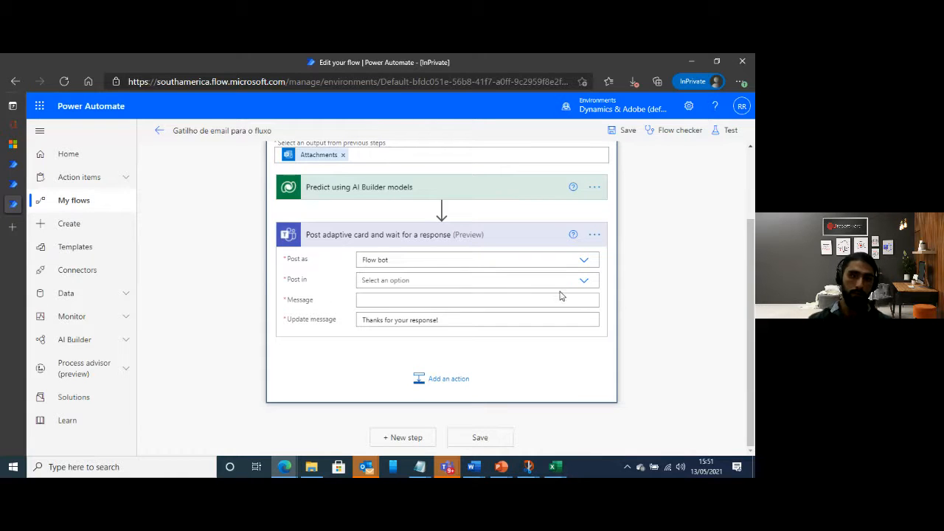
pyautogui.click(586, 283)
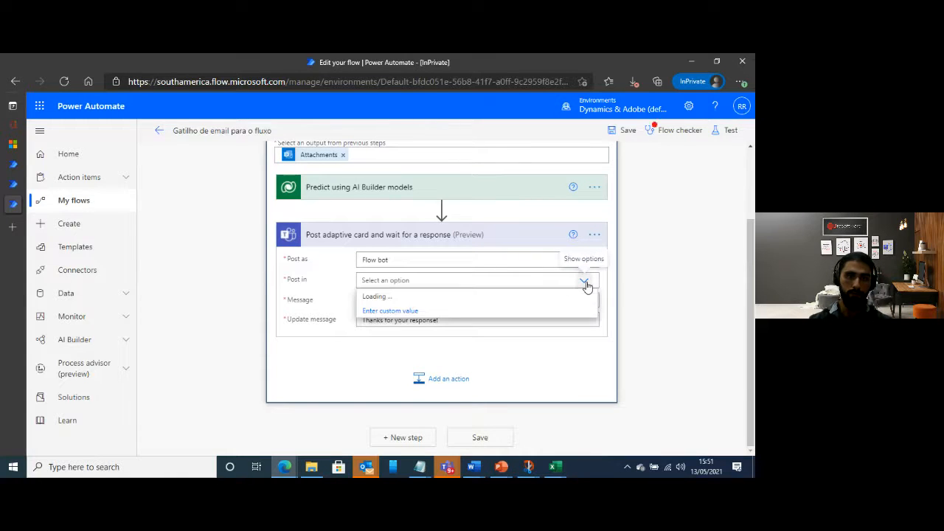
pyautogui.click(587, 285)
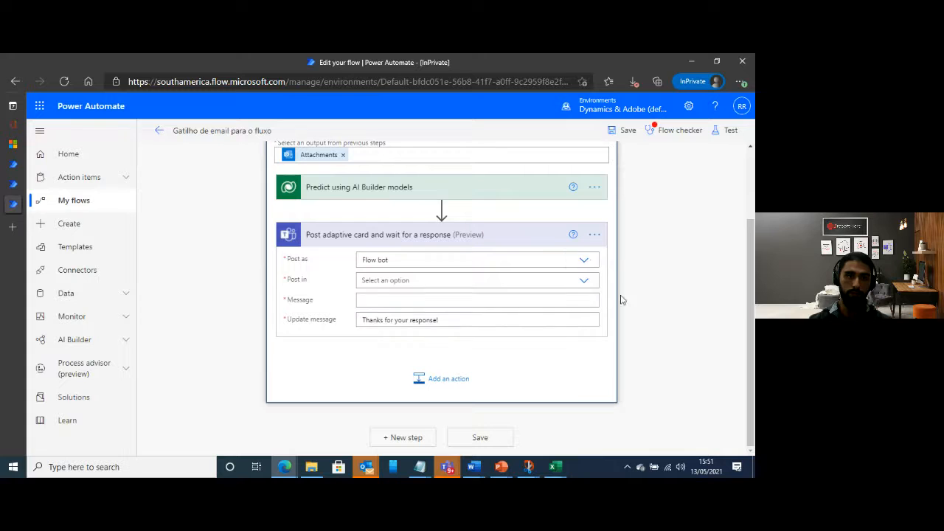
# Delete the "Post adaptive card and wait for a response" action from the Apply to each loop
pyautogui.click(594, 236)
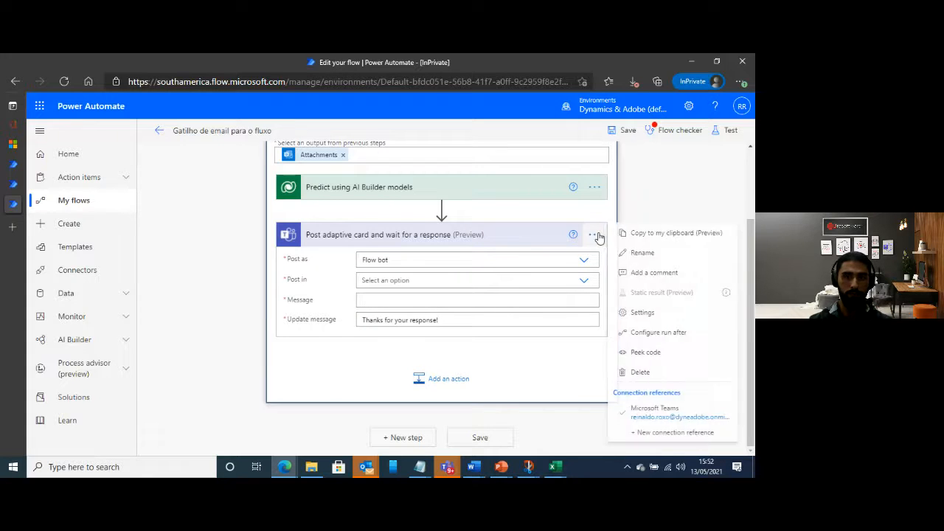
pyautogui.click(561, 226)
pyautogui.click(595, 235)
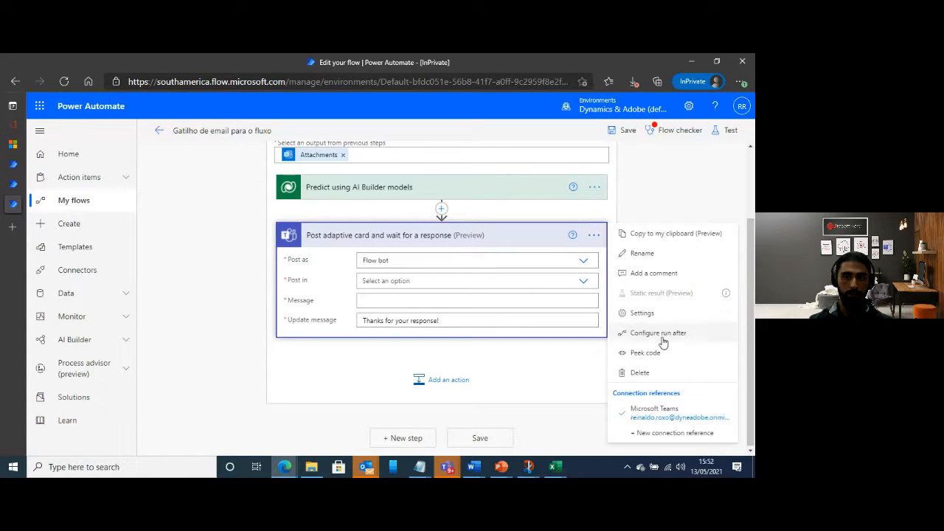
pyautogui.click(663, 372)
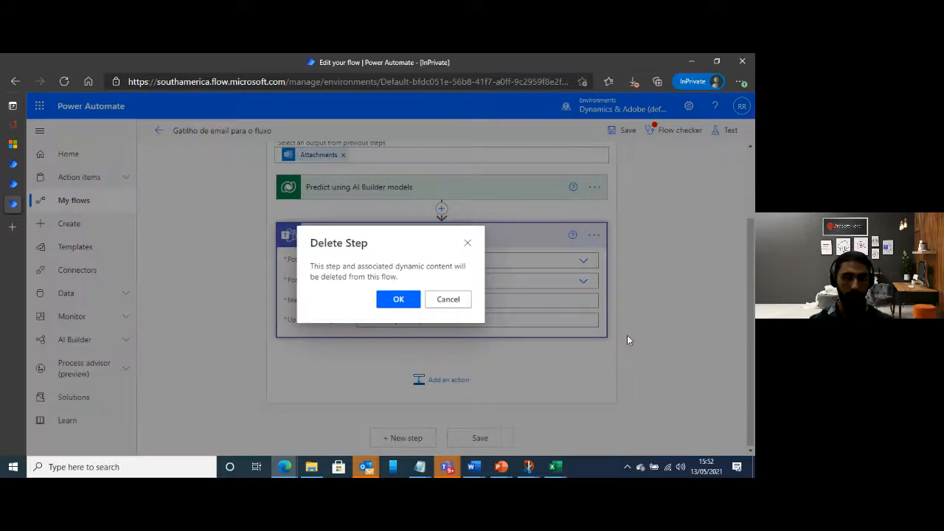
pyautogui.click(401, 299)
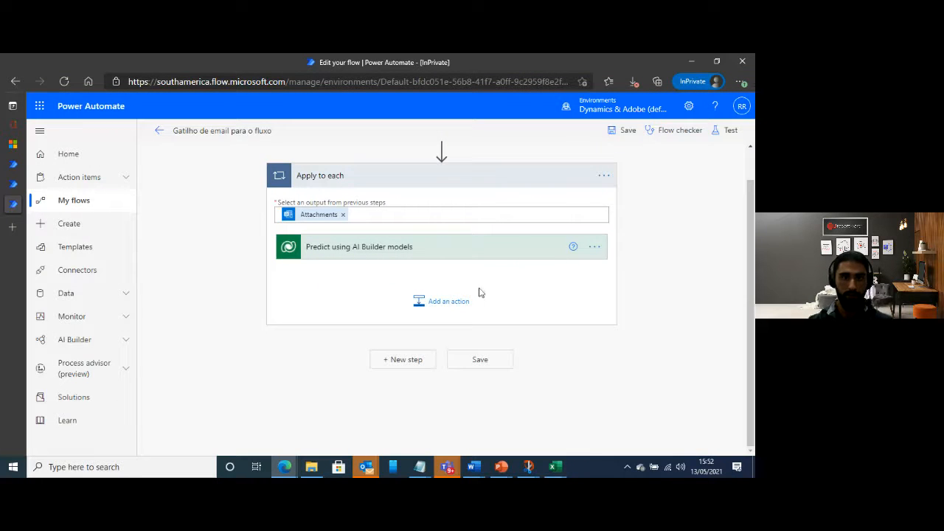
# Add the Teams action "Post an Adaptive Card to a Teams user and wait for a response (preview)" after the prediction and enter the recipient's name
pyautogui.click(440, 301)
pyautogui.scroll(-1, 544, 379)
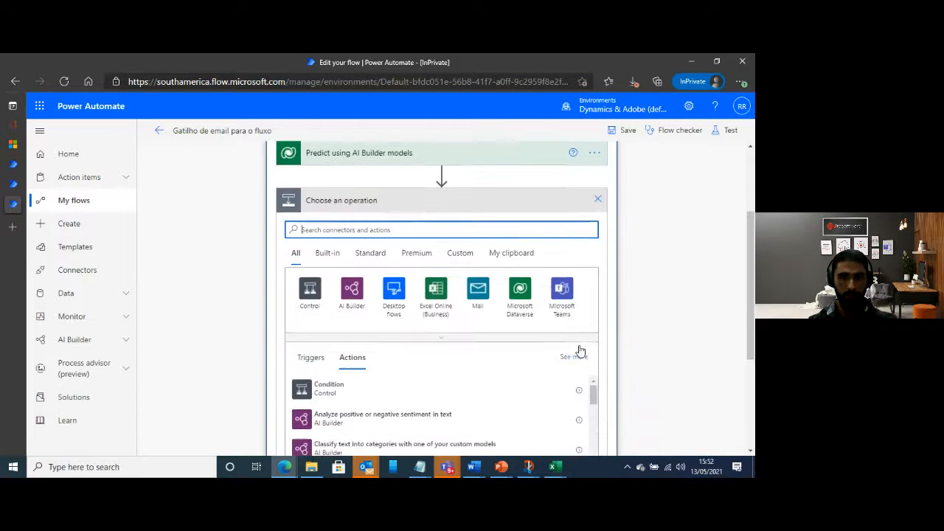
pyautogui.click(561, 295)
pyautogui.write('ada')
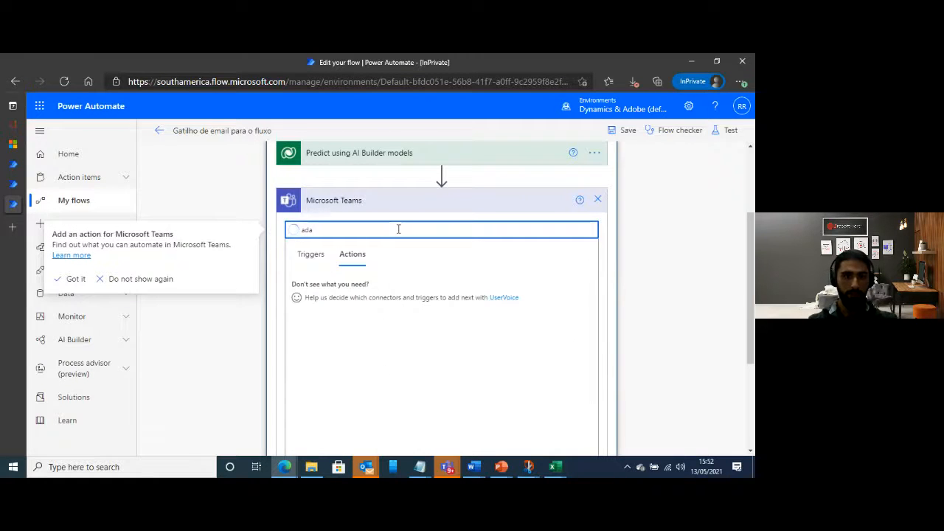
pyautogui.write('p')
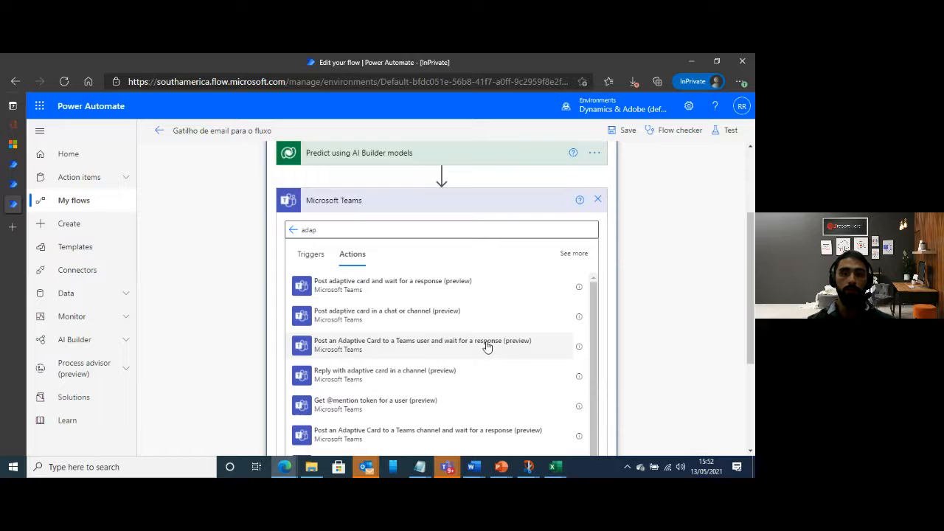
pyautogui.click(487, 347)
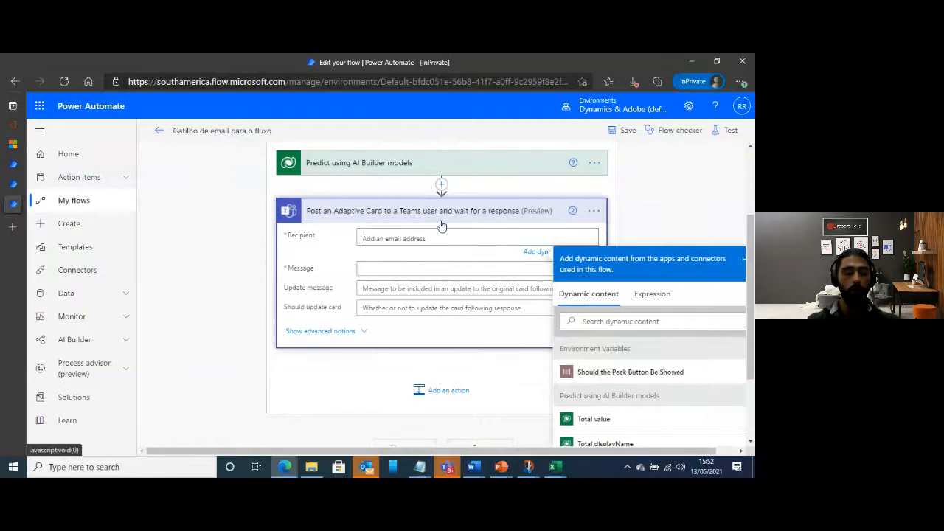
pyautogui.write('reinaldo')
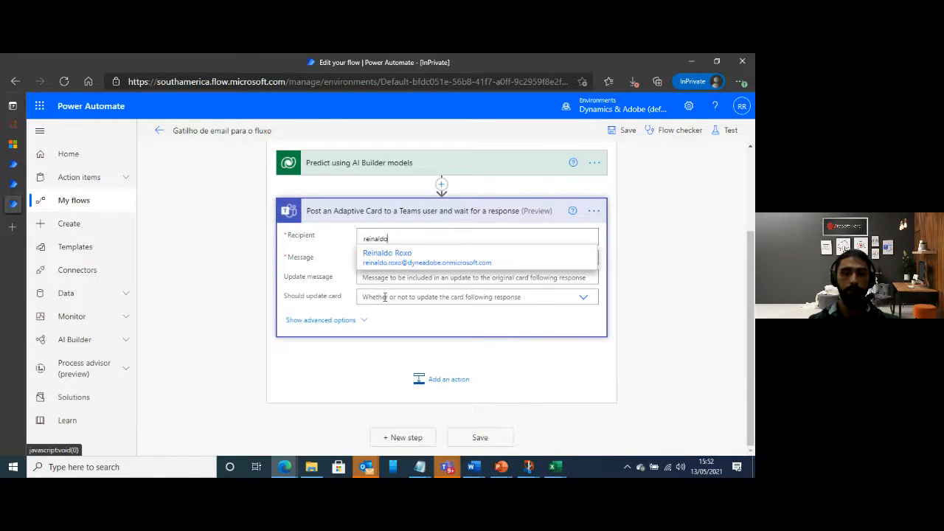
pyautogui.click(404, 266)
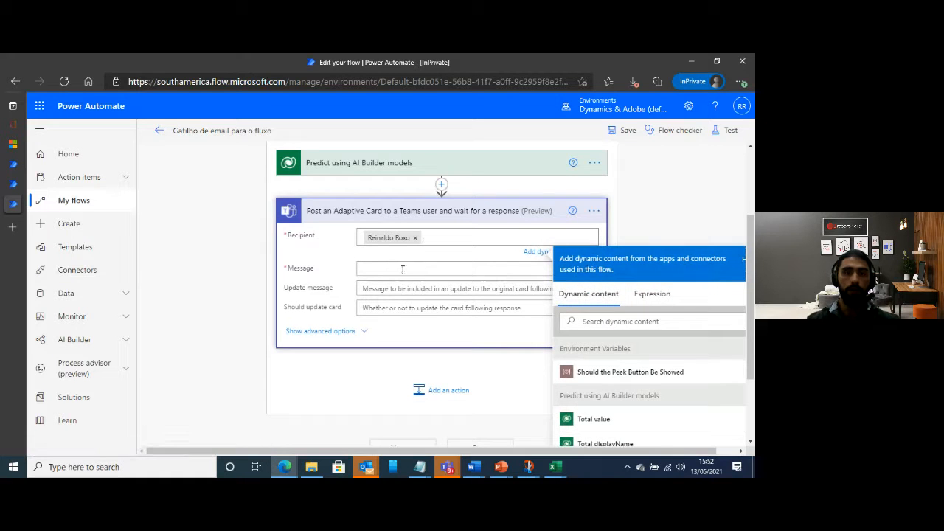
# Copy the adaptive card JSON from the Notepad file AdaptiveCard-lab7 into the Message of the Teams action, leaving out the body(...) expression
pyautogui.click(402, 267)
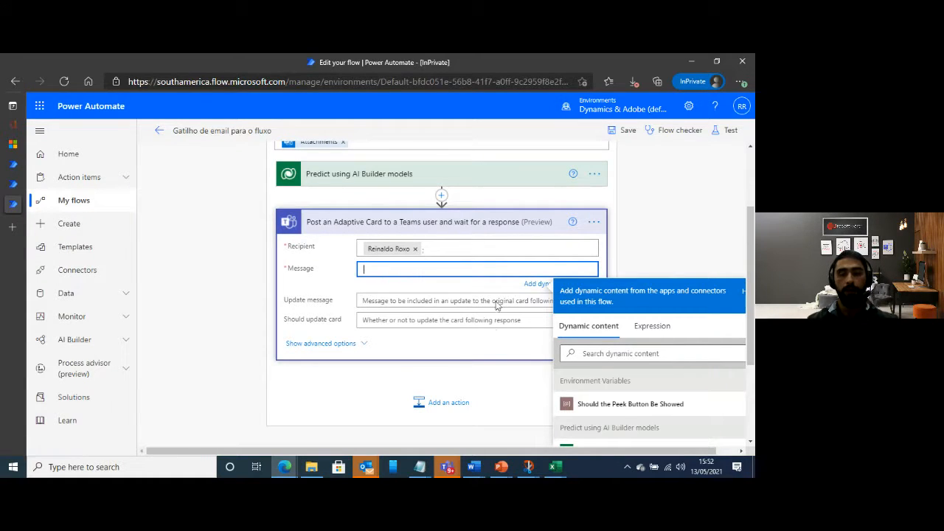
pyautogui.click(421, 467)
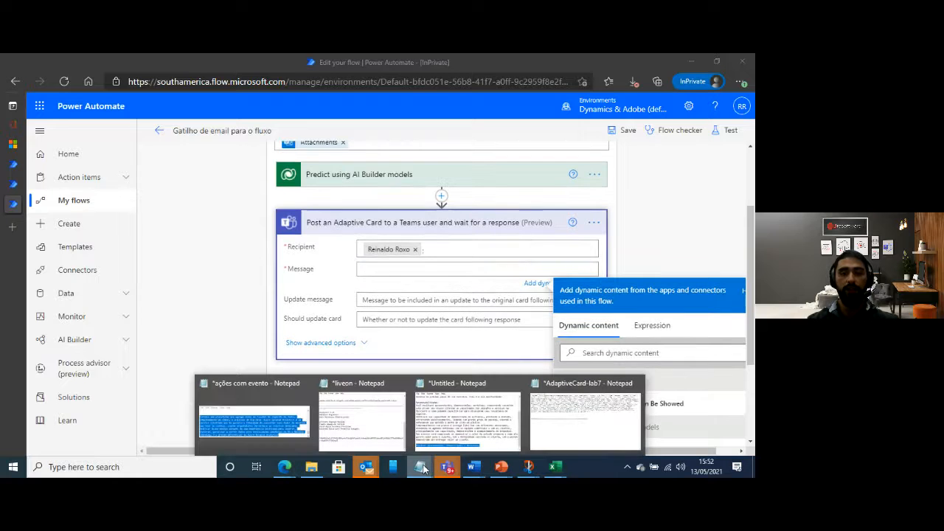
pyautogui.click(588, 409)
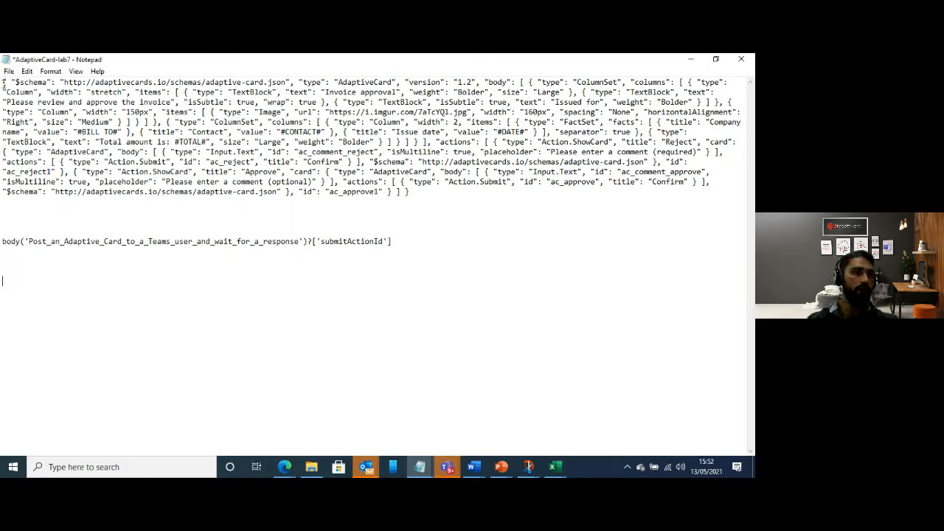
pyautogui.moveTo(3, 81); pyautogui.dragTo(542, 190)
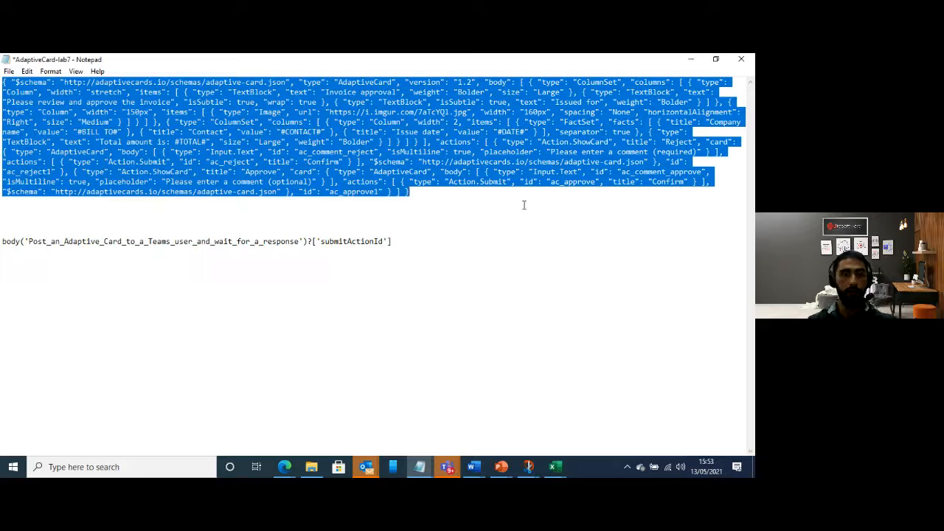
pyautogui.click(690, 59)
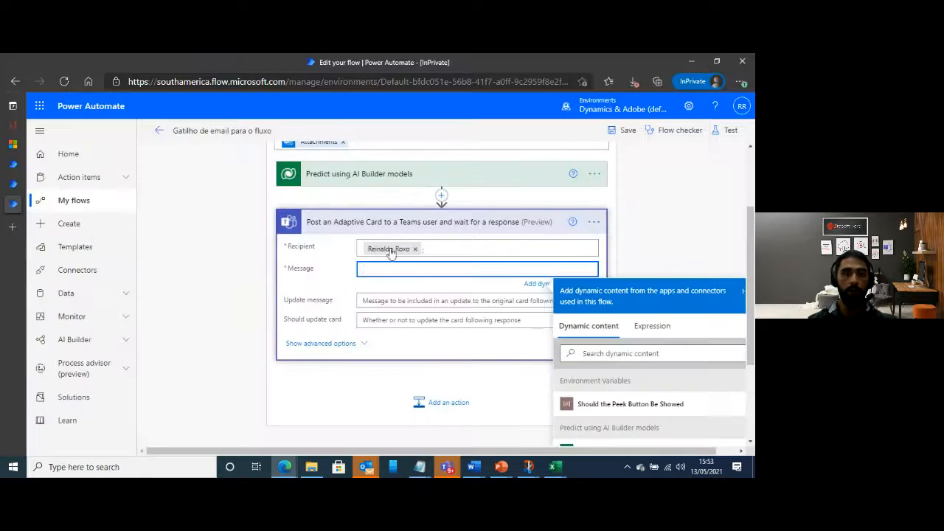
pyautogui.hotkey('ctrl', 'v')
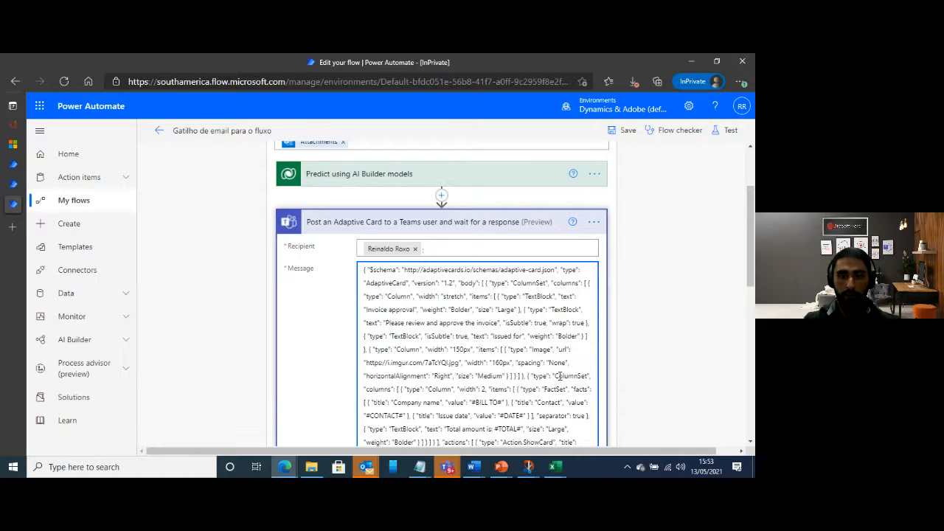
# Replace the #BILL TO# placeholder in the adaptive card message with the "Bill To value" dynamic content from the AI Builder prediction
pyautogui.scroll(-3, 498, 358)
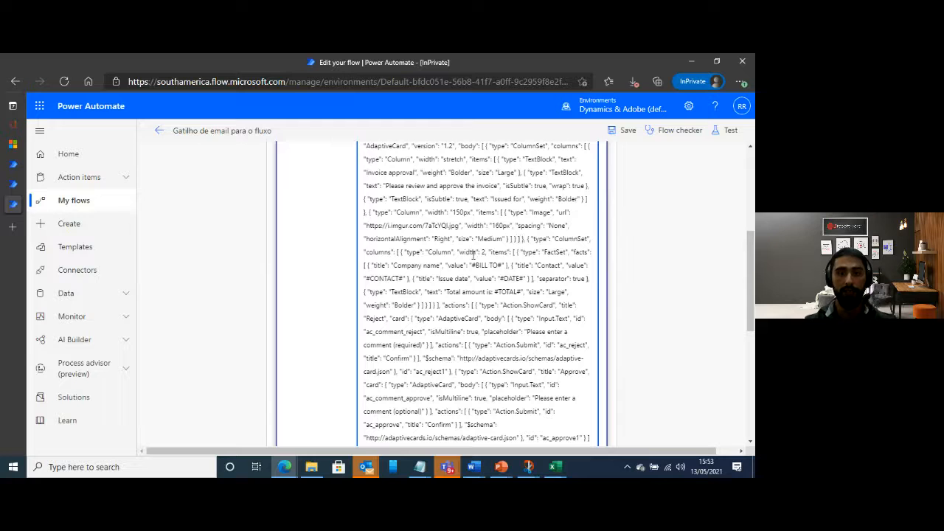
pyautogui.scroll(2, 473, 255)
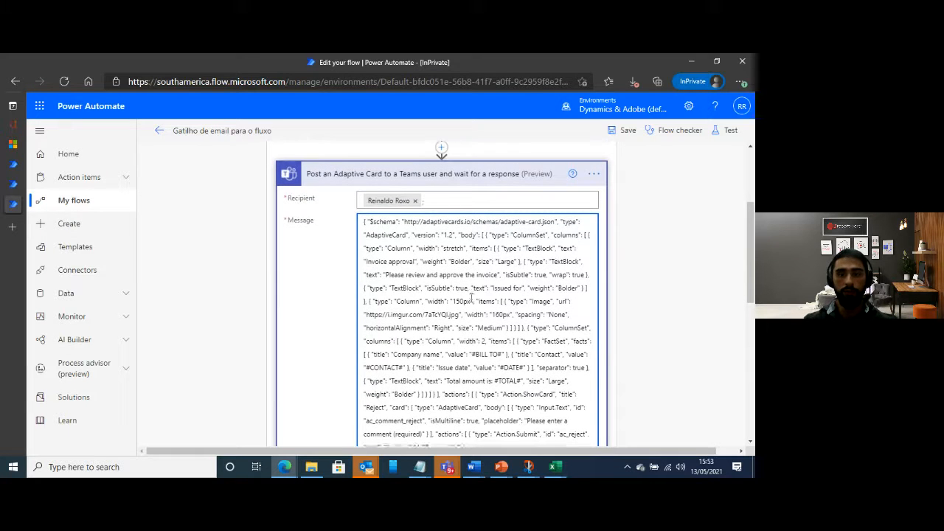
pyautogui.scroll(-2, 470, 297)
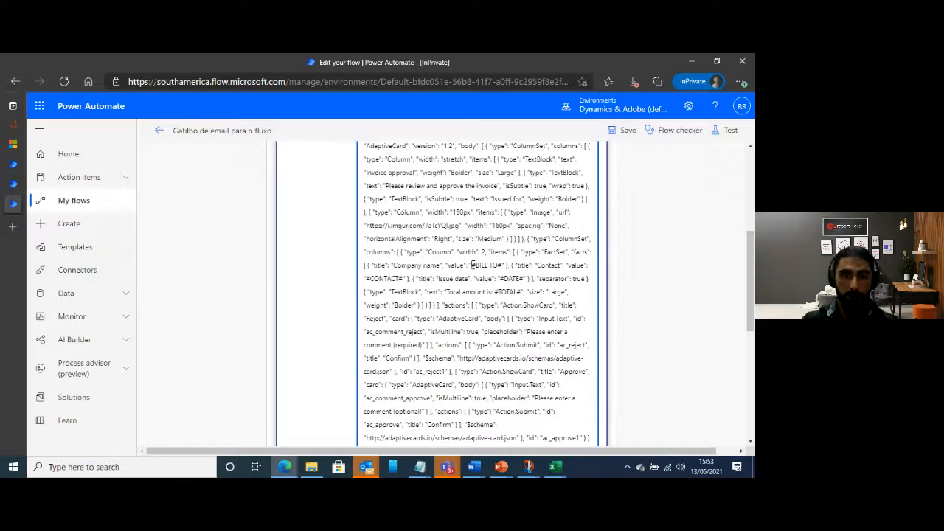
pyautogui.moveTo(472, 265); pyautogui.dragTo(502, 266)
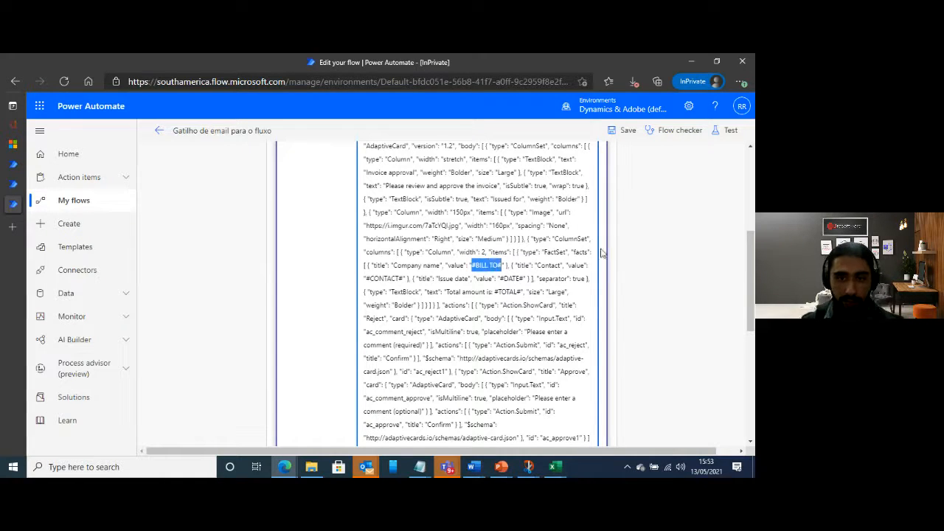
pyautogui.press('BackSpace')
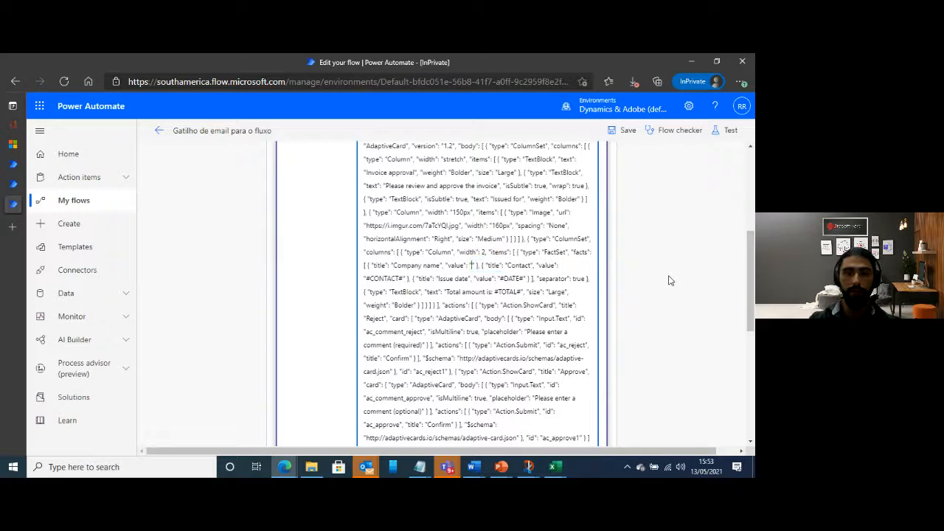
pyautogui.scroll(-2, 667, 305)
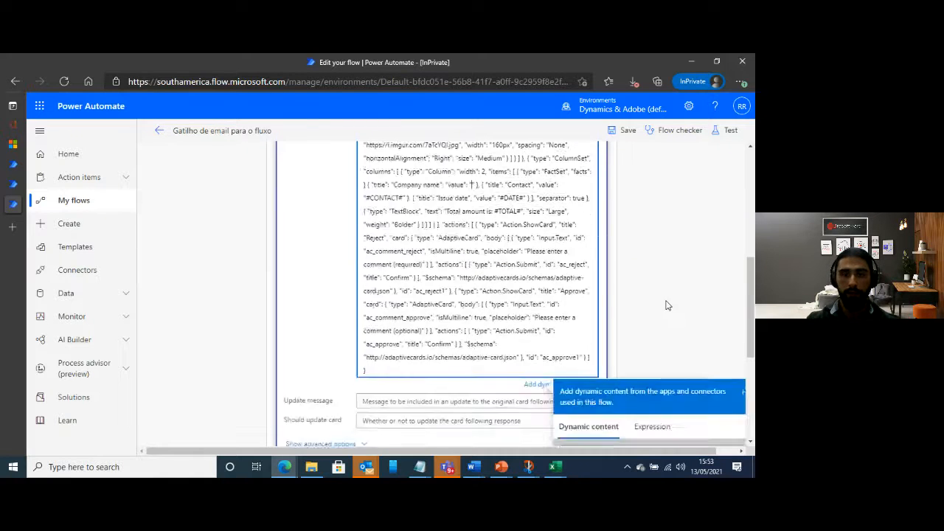
pyautogui.scroll(1, 666, 305)
pyautogui.scroll(-1, 631, 297)
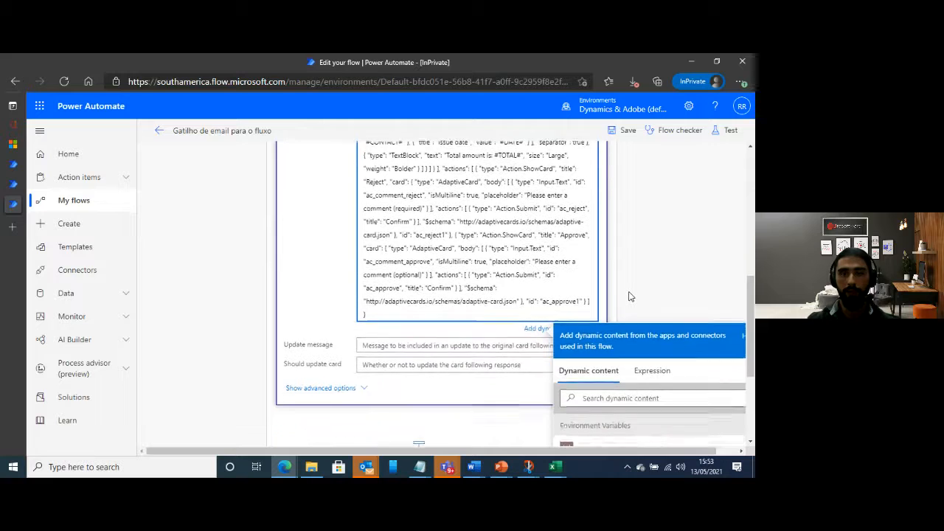
pyautogui.scroll(-1, 719, 385)
pyautogui.click(634, 351)
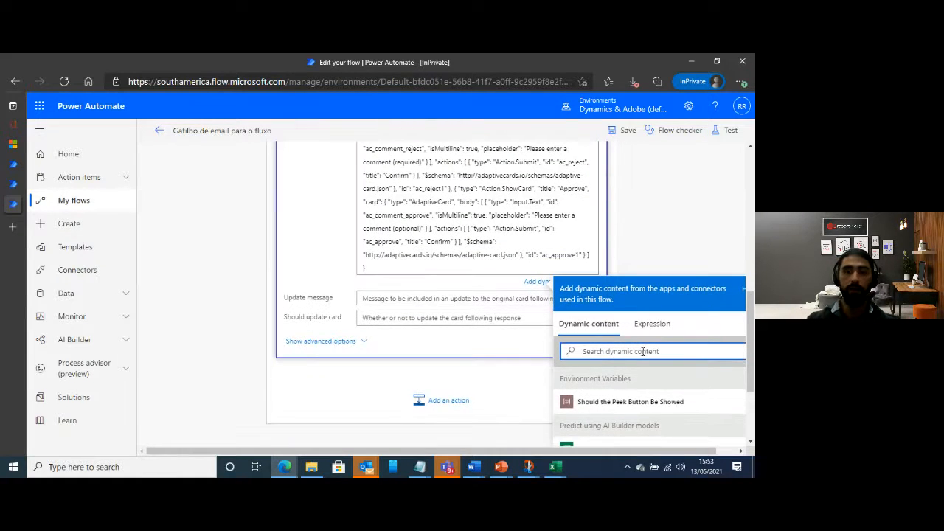
pyautogui.write('bil')
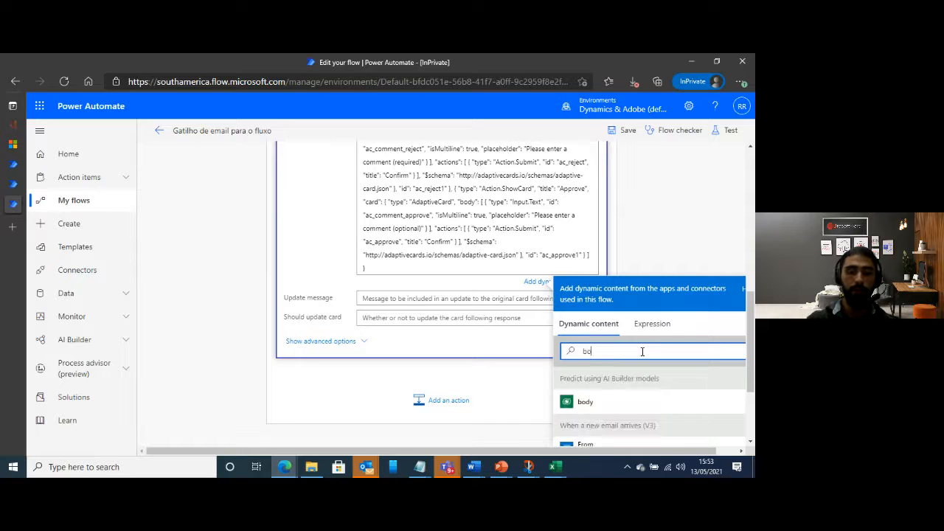
pyautogui.write('l to v')
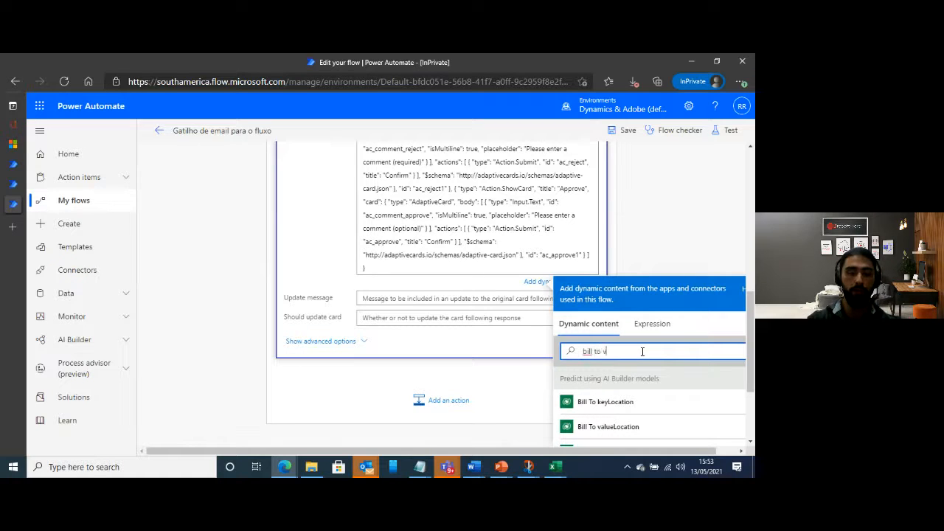
pyautogui.write('alu')
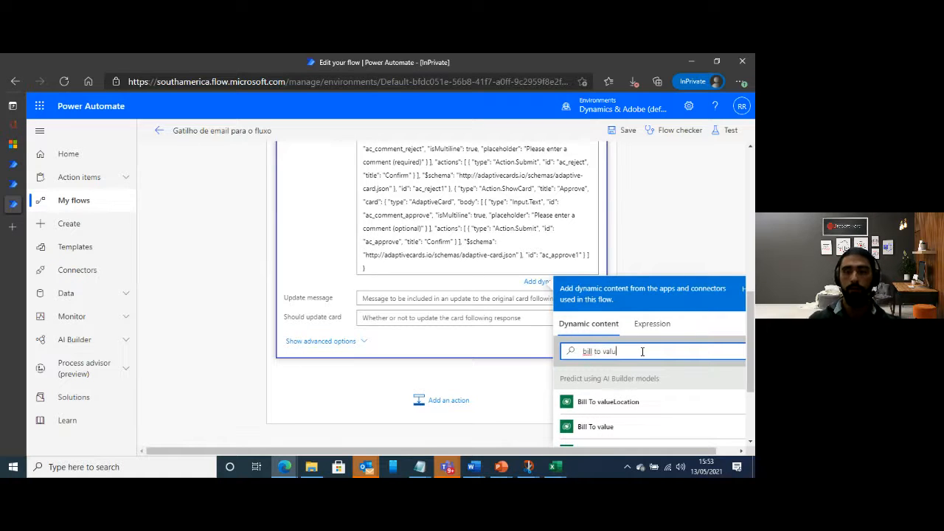
pyautogui.click(625, 428)
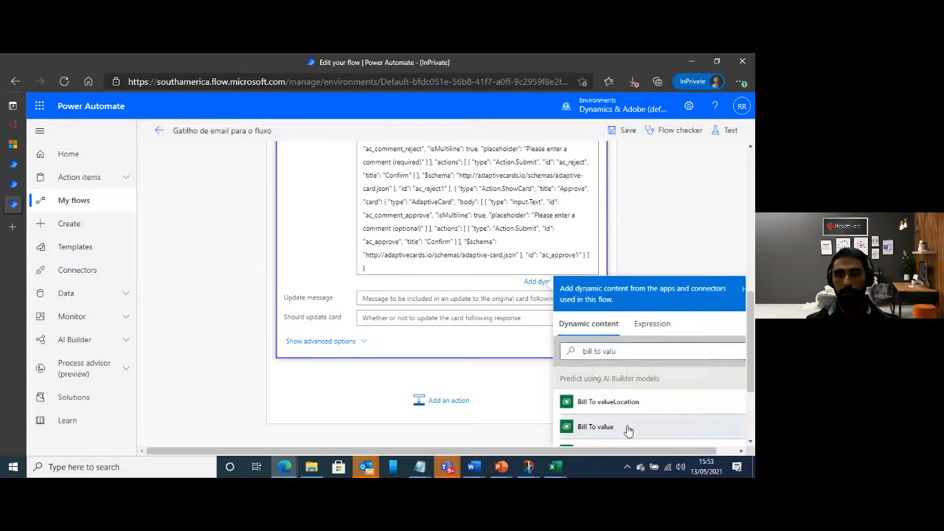
# Replace the #CONTACT# placeholder in the card message with the prediction's "Contact value" dynamic content
pyautogui.scroll(3, 479, 278)
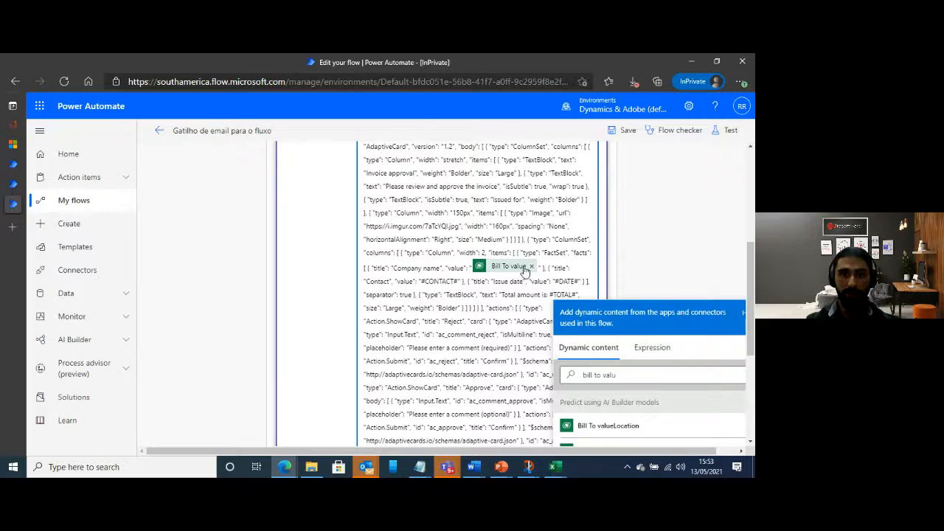
pyautogui.moveTo(421, 281); pyautogui.dragTo(459, 281)
pyautogui.press('BackSpace')
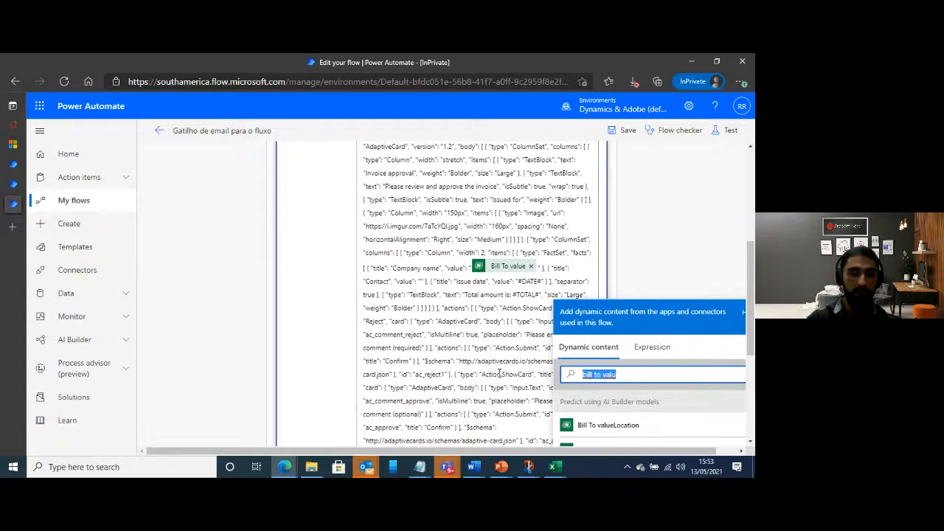
pyautogui.write('contact value')
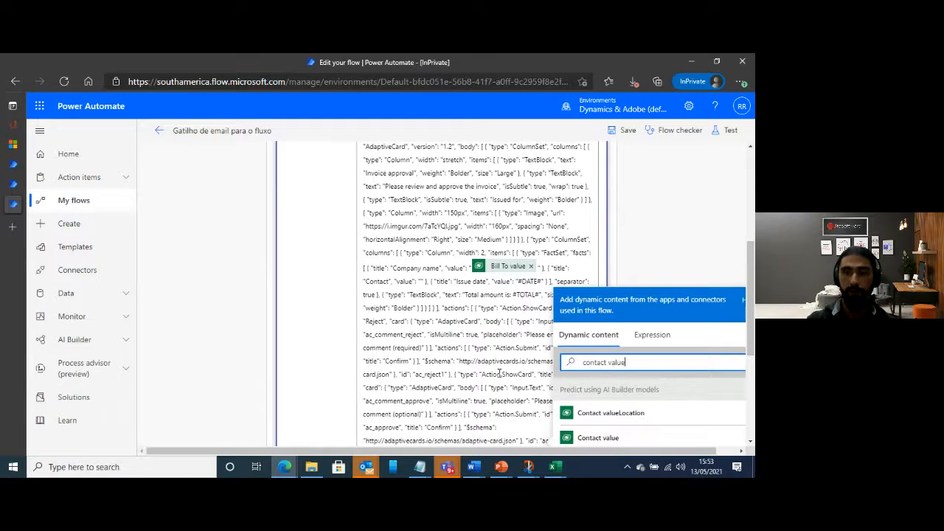
pyautogui.click(608, 438)
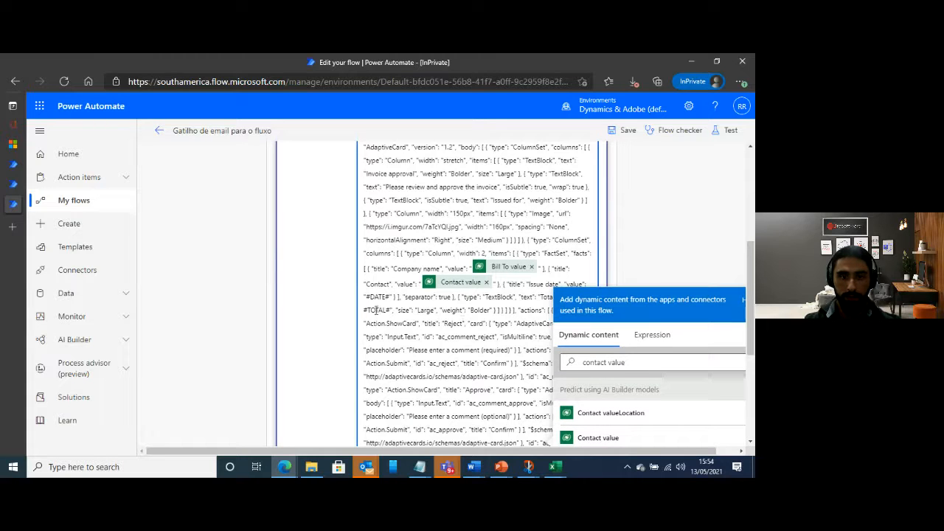
# Replace the #DATE# placeholder of the issue date in the card message with the "Date value" dynamic content
pyautogui.moveTo(366, 295); pyautogui.dragTo(390, 296)
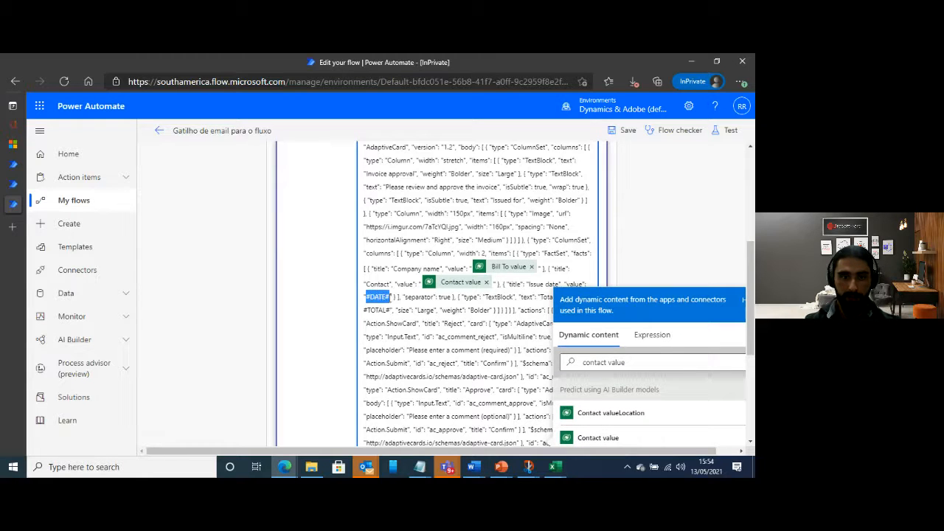
pyautogui.press('BackSpace')
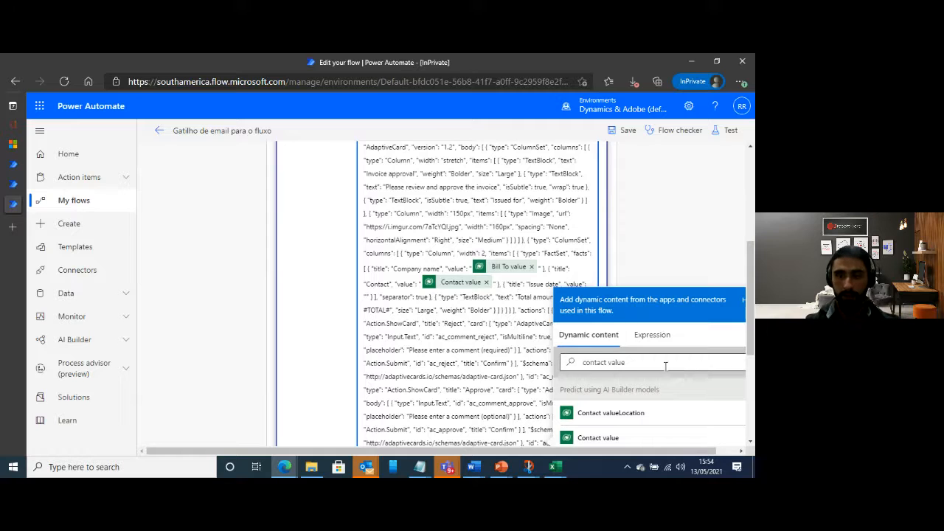
pyautogui.write('date ')
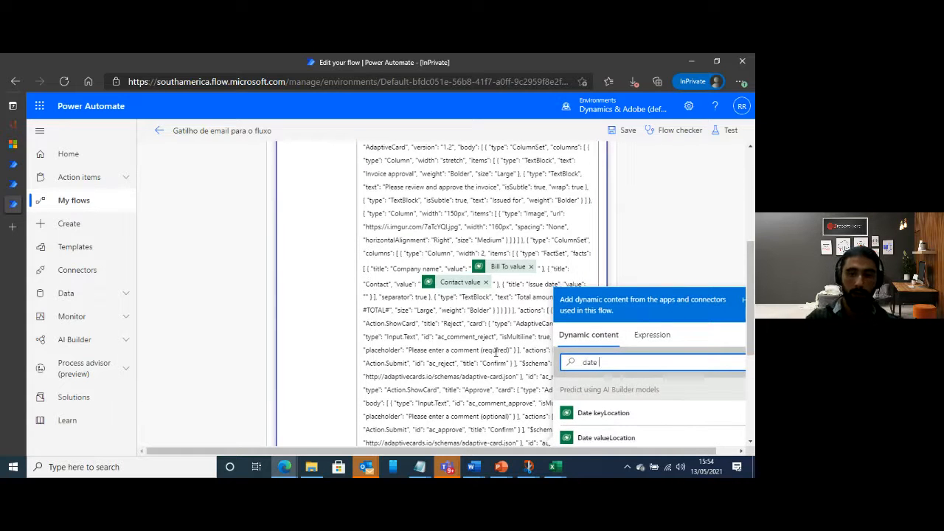
pyautogui.write('valu')
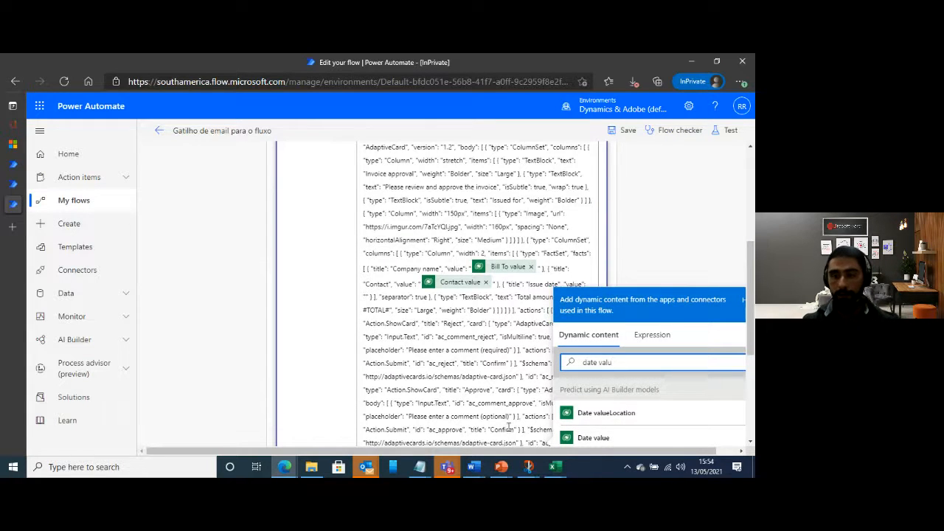
pyautogui.click(598, 437)
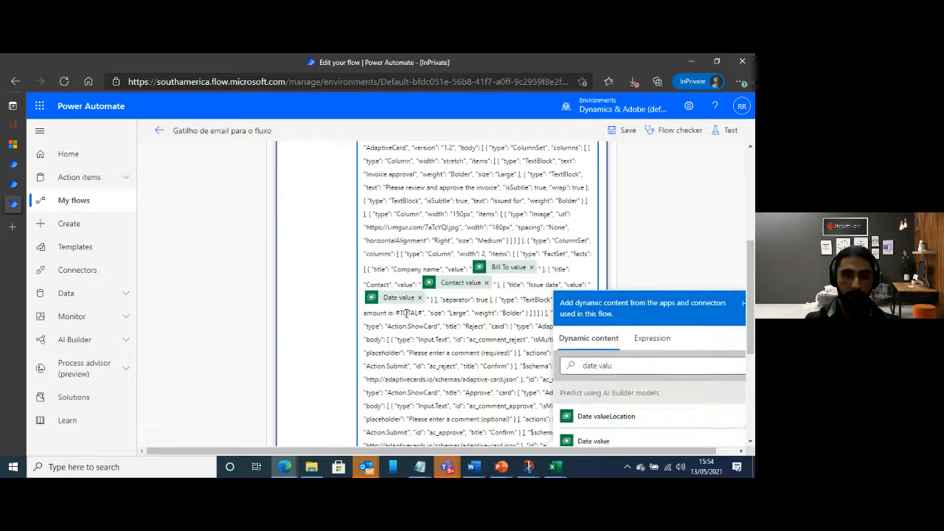
# Replace the #TOTAL# placeholder in the card's total amount text with the "Total value" dynamic content
pyautogui.moveTo(395, 313); pyautogui.dragTo(423, 313)
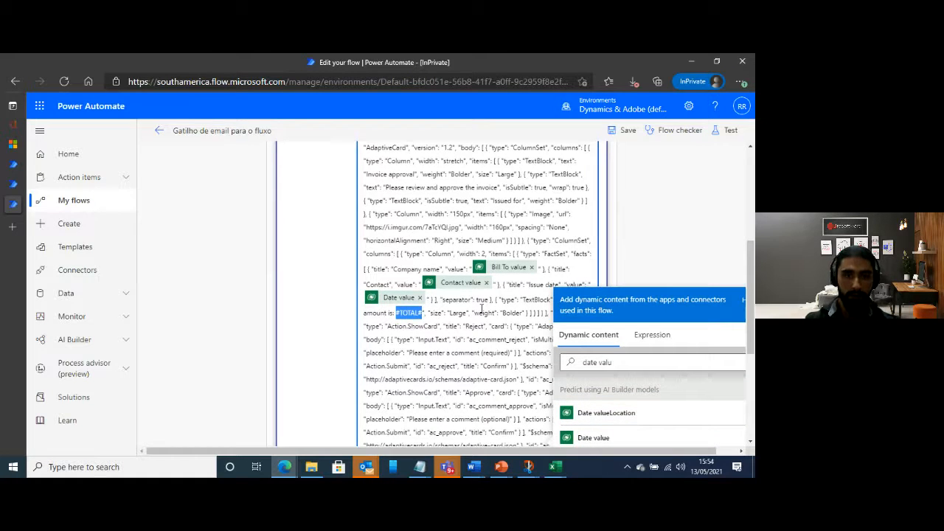
pyautogui.press('BackSpace')
pyautogui.click(570, 361)
pyautogui.hotkey('ctrl', 'a')
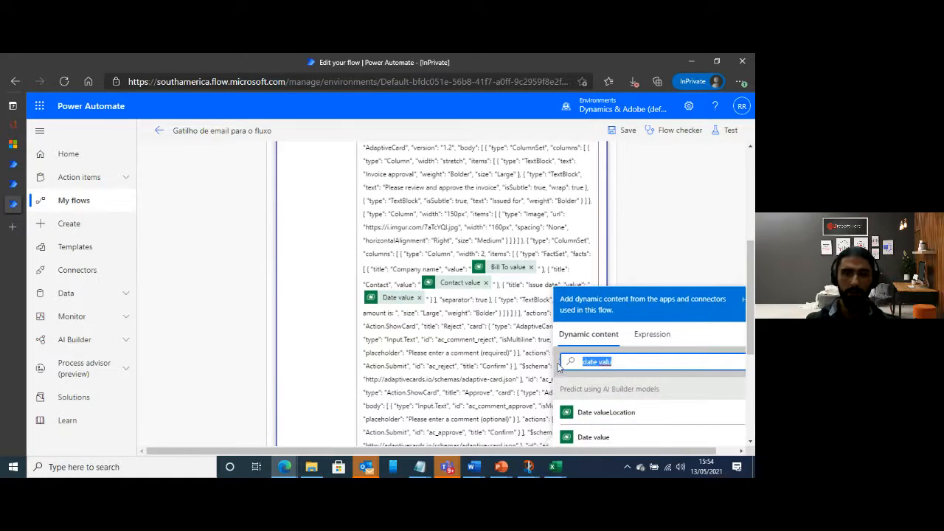
pyautogui.write('total valu')
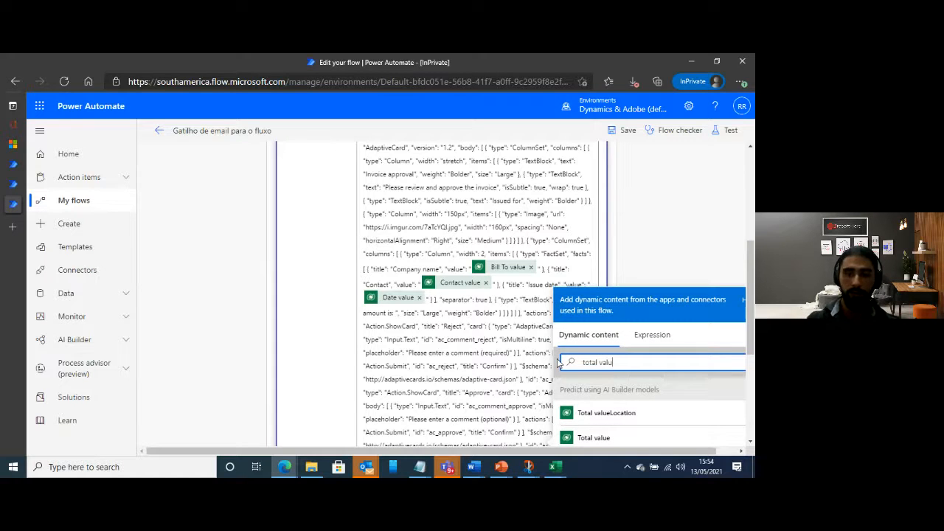
pyautogui.click(644, 439)
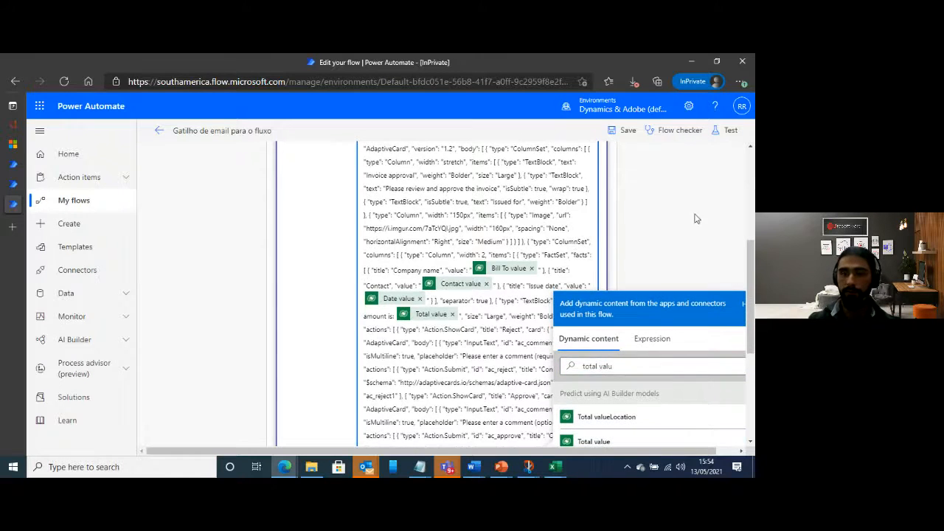
pyautogui.click(547, 358)
# Show the Teams action's advanced options and set "Should update card" to Yes
pyautogui.scroll(-5, 547, 358)
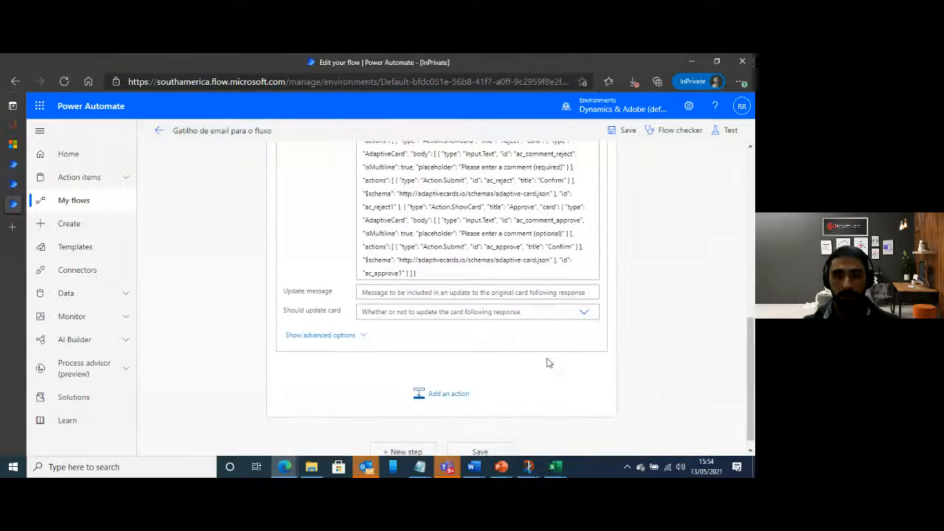
pyautogui.click(463, 292)
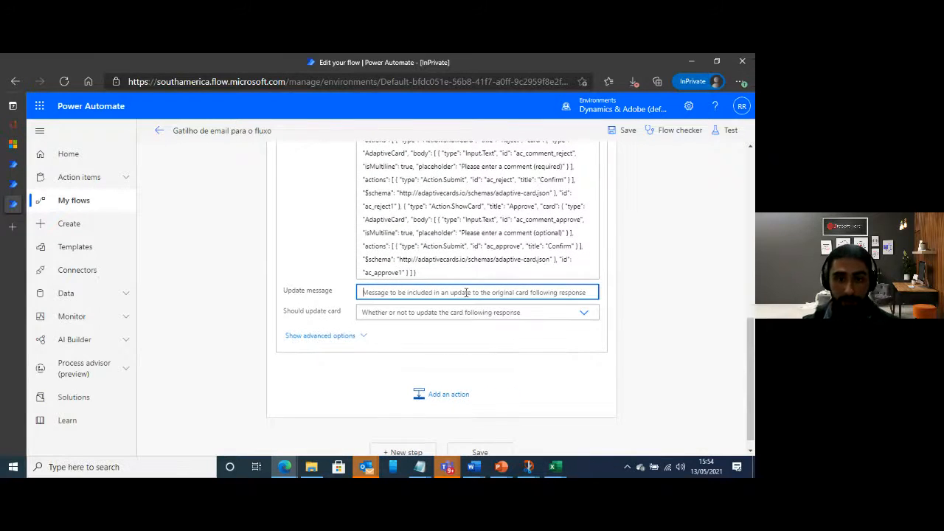
pyautogui.click(422, 323)
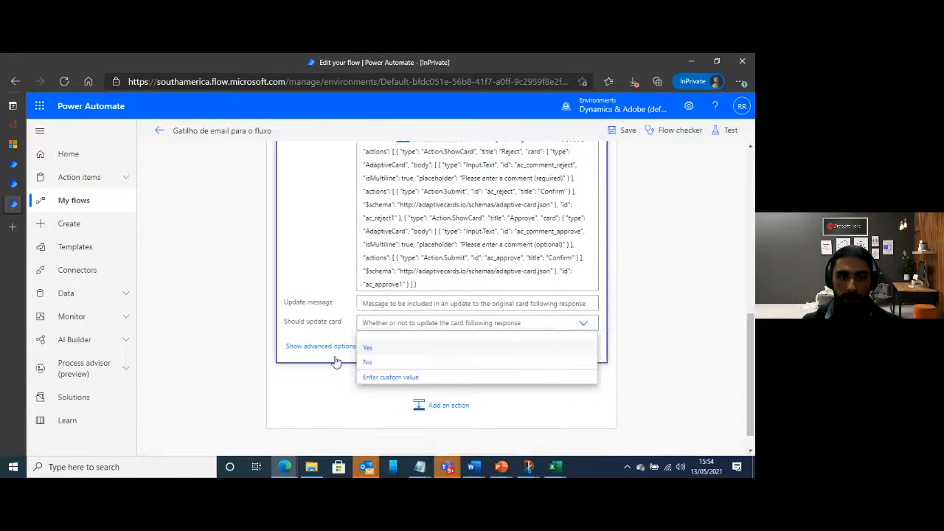
pyautogui.click(335, 357)
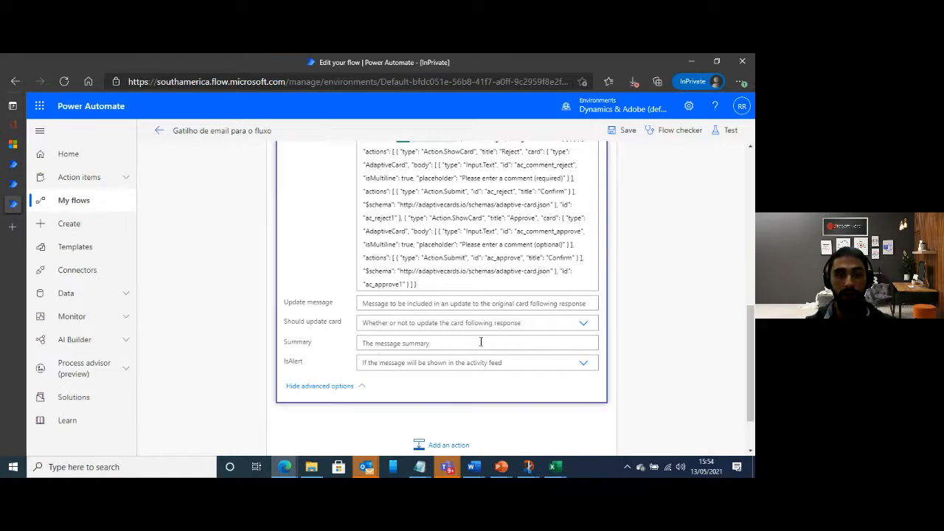
pyautogui.click(582, 322)
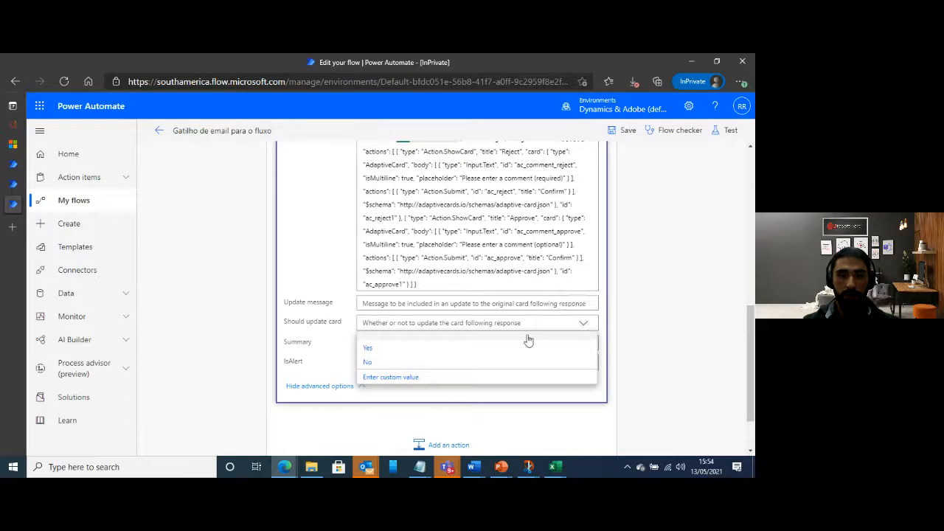
pyautogui.click(368, 348)
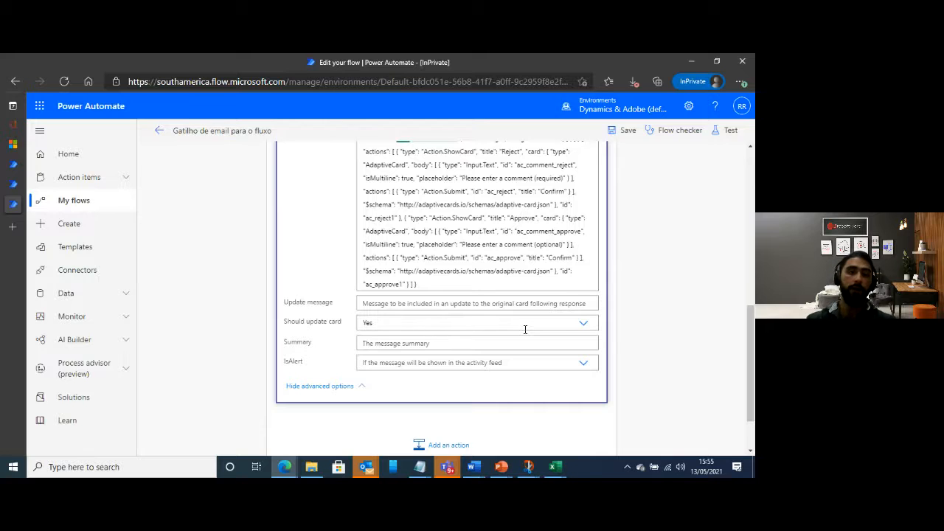
pyautogui.click(584, 365)
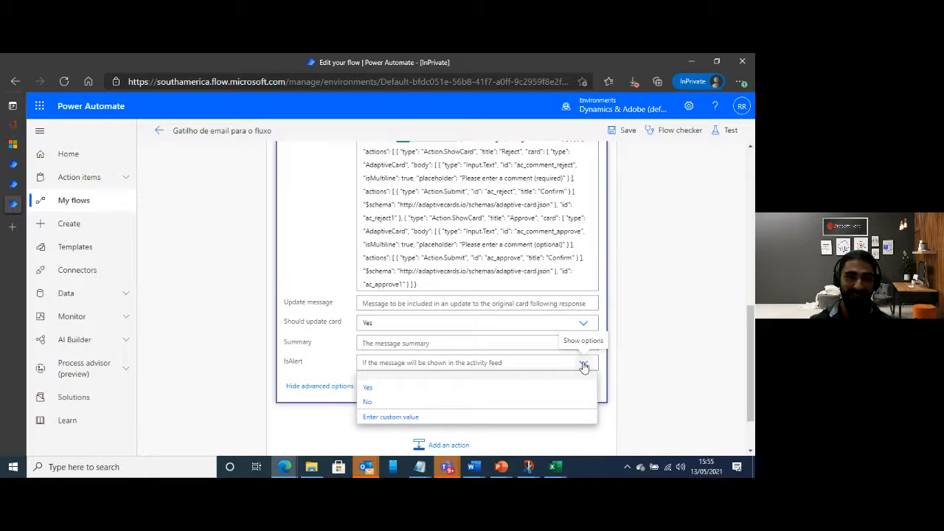
# Enter "Obrigado por sua decisao" as the update message of the Teams adaptive card action
pyautogui.click(404, 305)
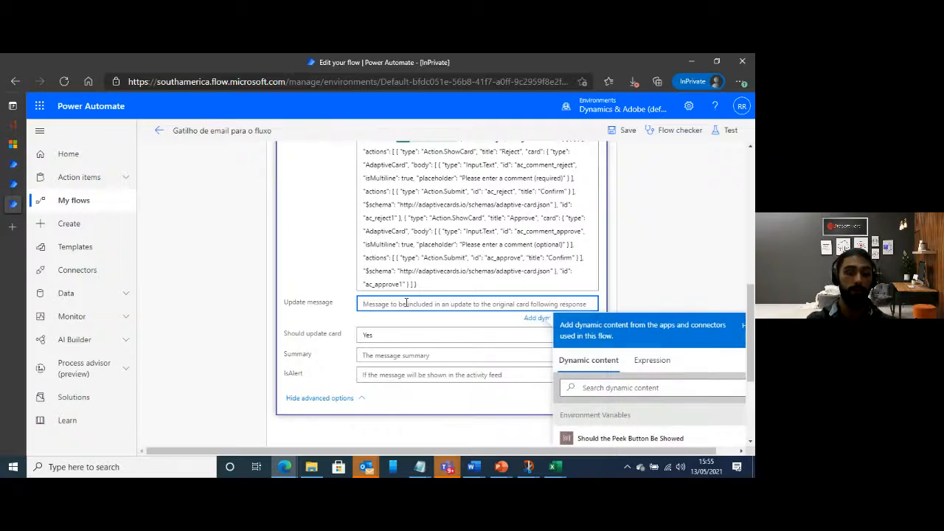
pyautogui.write('Obrigado por sua de')
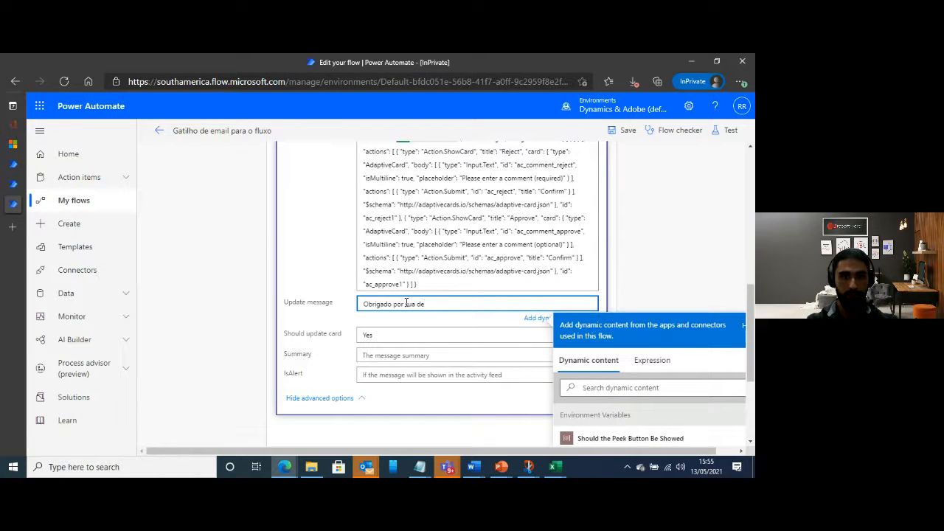
pyautogui.write('cisao')
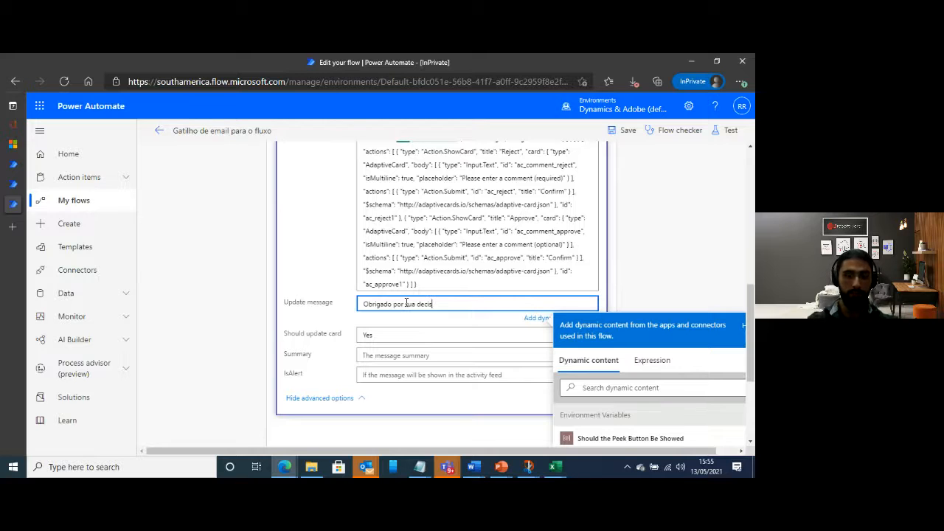
# Hide the Teams action's advanced options and add a Condition control after the adaptive card action
pyautogui.click(307, 327)
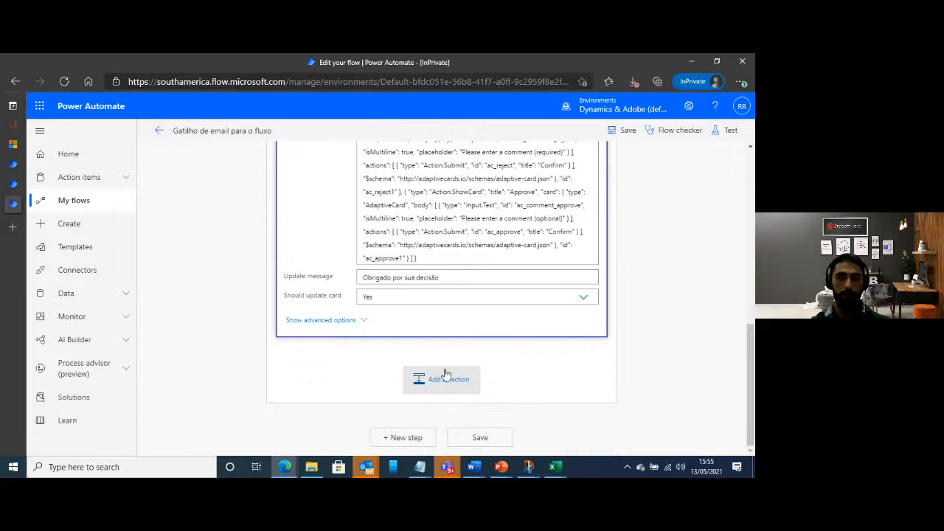
pyautogui.click(442, 388)
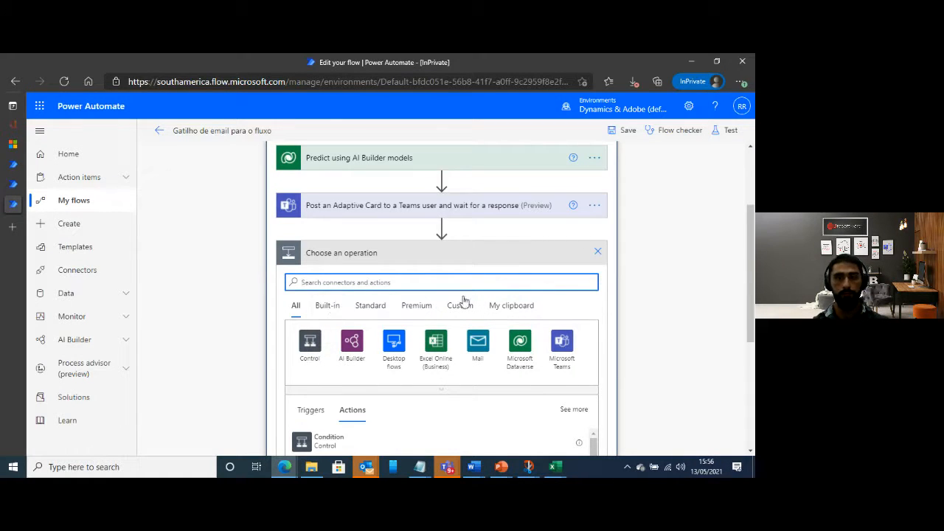
pyautogui.click(309, 353)
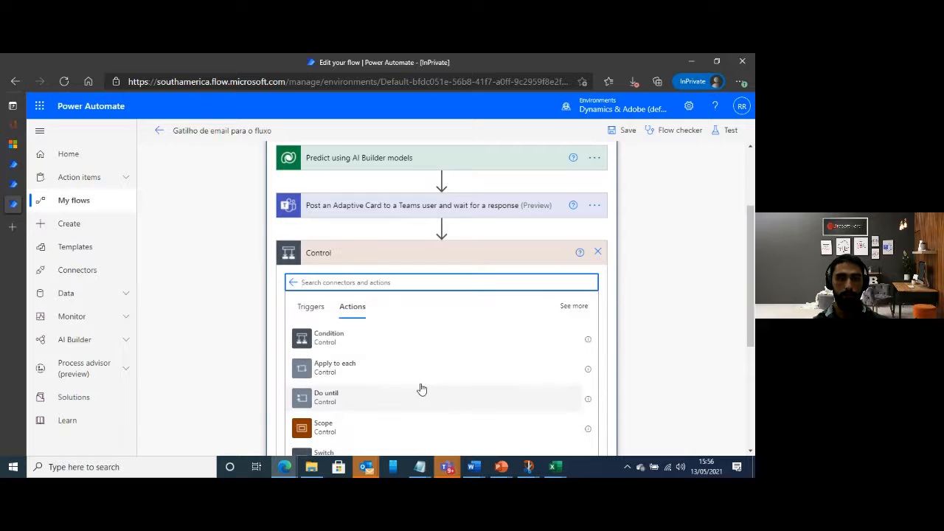
pyautogui.click(347, 341)
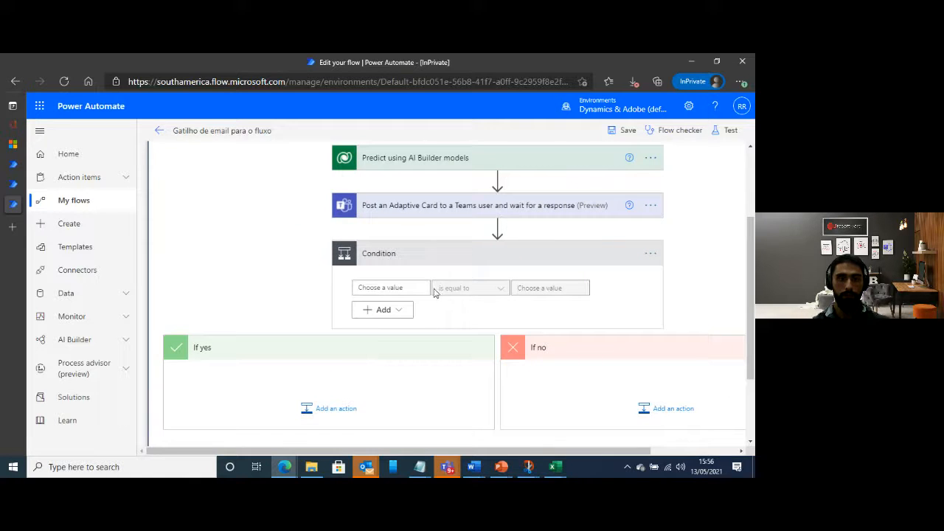
# Switch to the AdaptiveCard-lab7 Notepad file and copy the expression body('Post_an_Adaptive_Card_to_a_Teams_user_and_wait_for_a_response')?['submitActionId']
pyautogui.click(384, 289)
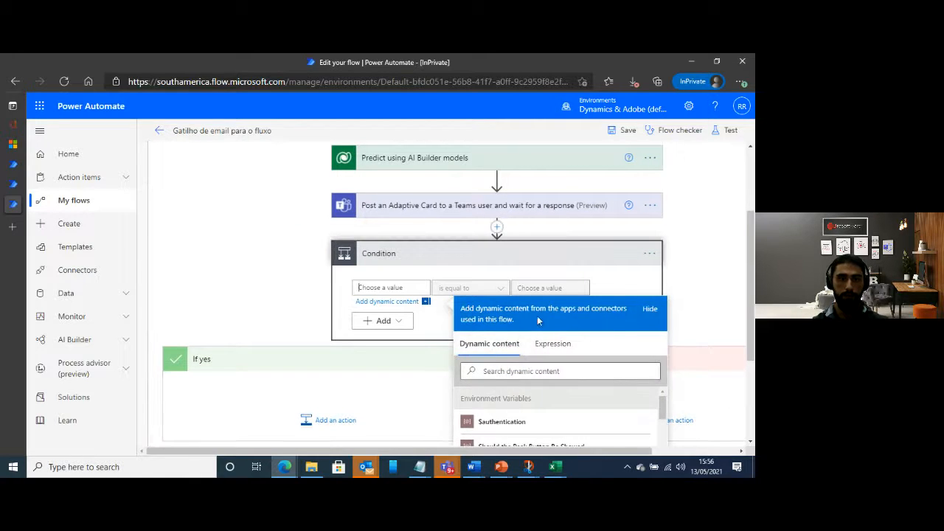
pyautogui.scroll(-1, 422, 323)
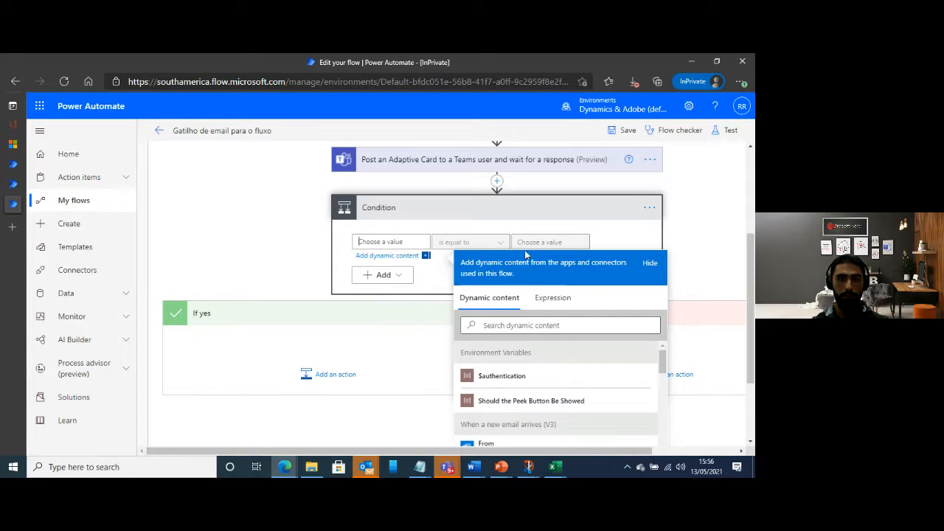
pyautogui.click(646, 245)
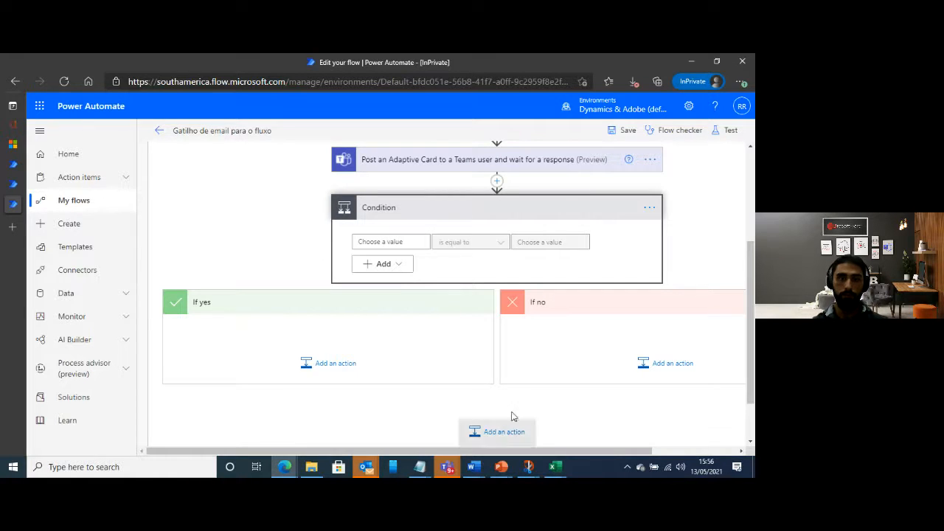
pyautogui.moveTo(418, 467)
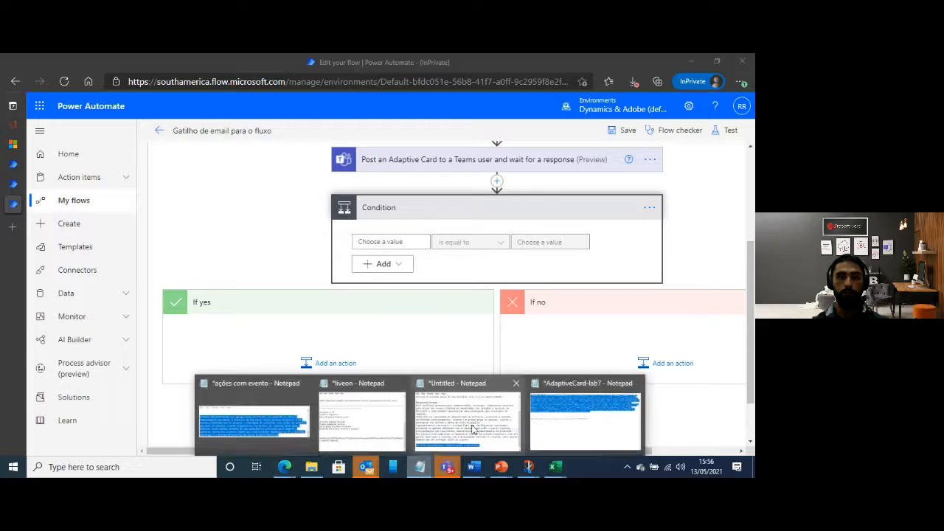
pyautogui.click(574, 415)
pyautogui.moveTo(3, 242); pyautogui.dragTo(393, 242)
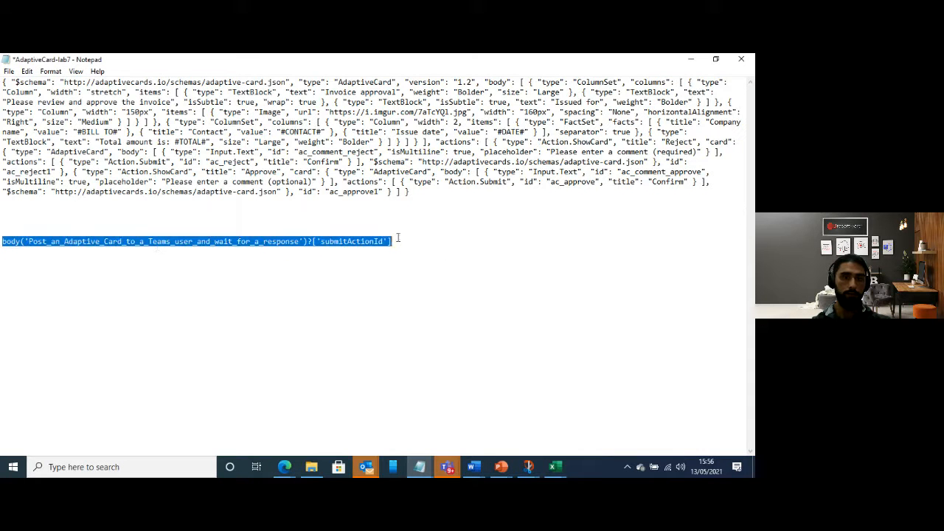
pyautogui.click(690, 59)
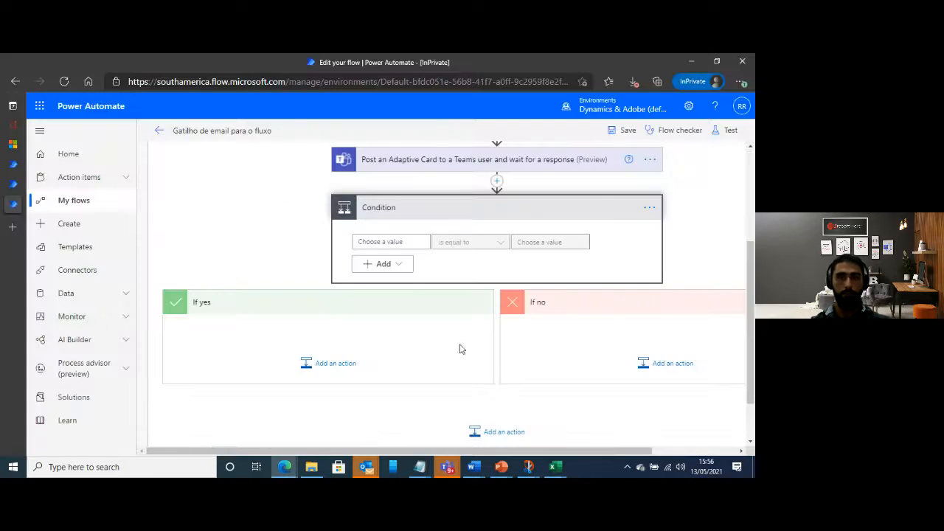
# Insert the copied submitActionId expression as the first value of the Condition
pyautogui.click(397, 241)
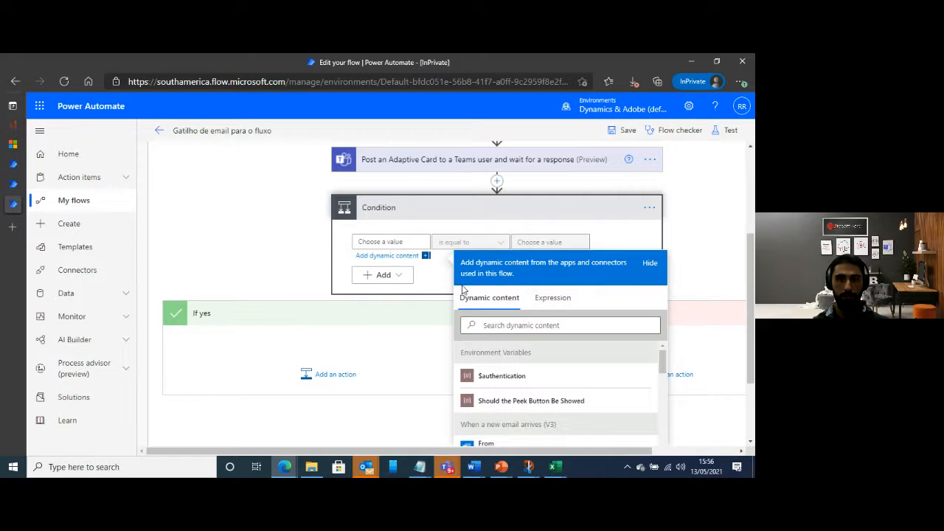
pyautogui.click(555, 299)
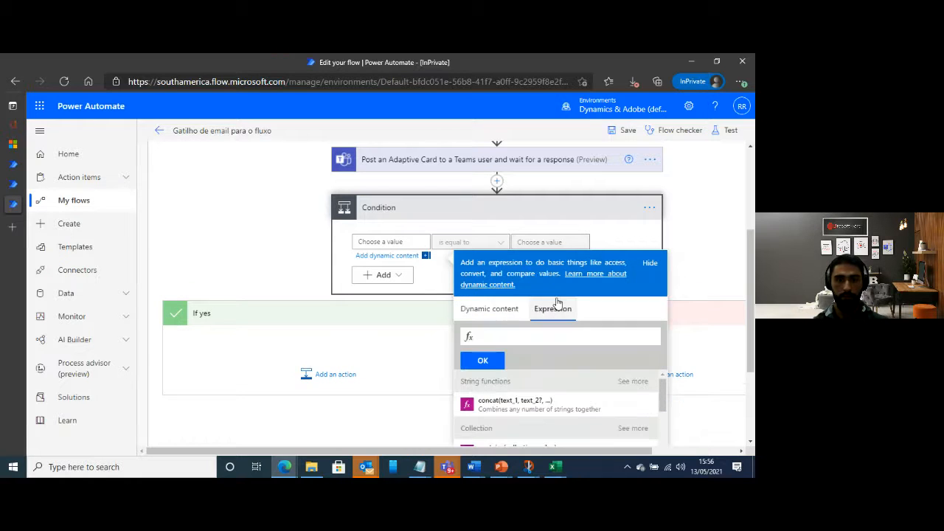
pyautogui.click(269, 252)
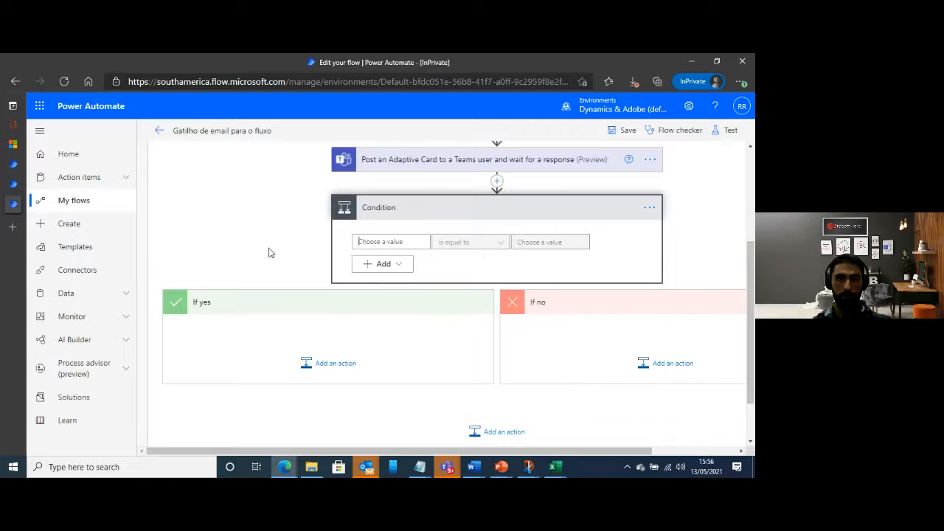
pyautogui.click(395, 241)
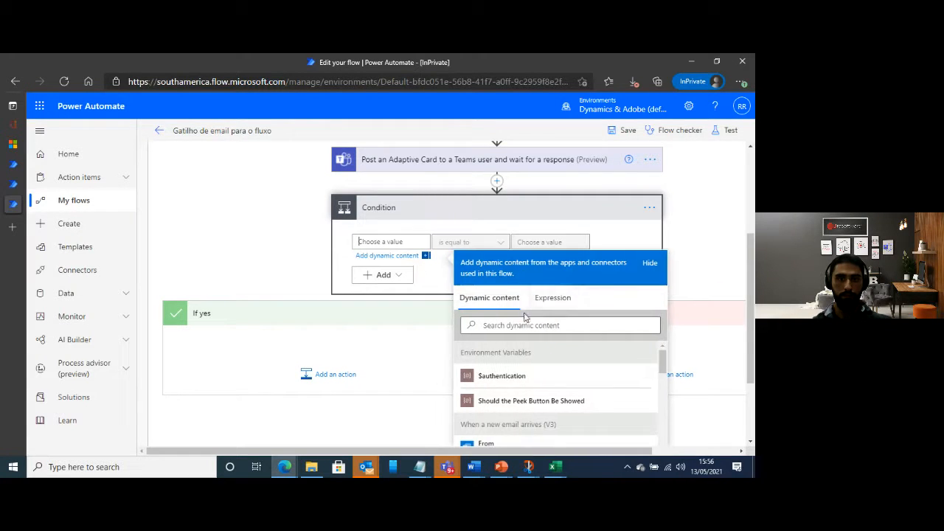
pyautogui.click(553, 308)
pyautogui.click(501, 333)
pyautogui.hotkey('ctrl', 'v')
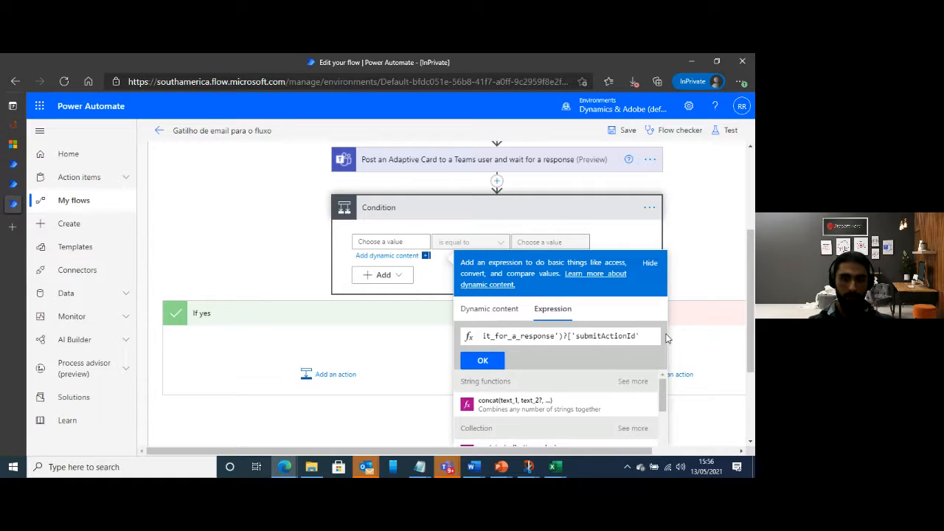
pyautogui.click(482, 360)
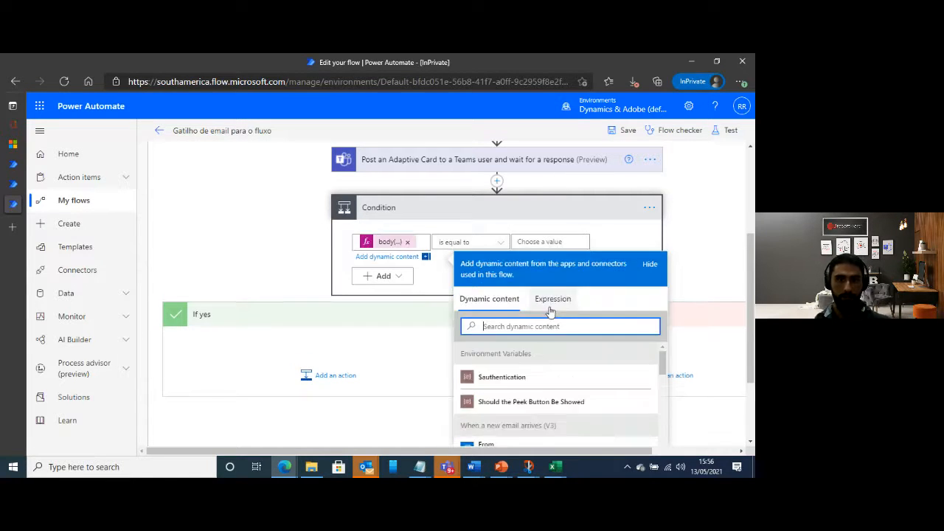
# Keep the Condition's operator as "is equal to" and enter "ac_approve" as its comparison value
pyautogui.click(461, 243)
pyautogui.click(642, 243)
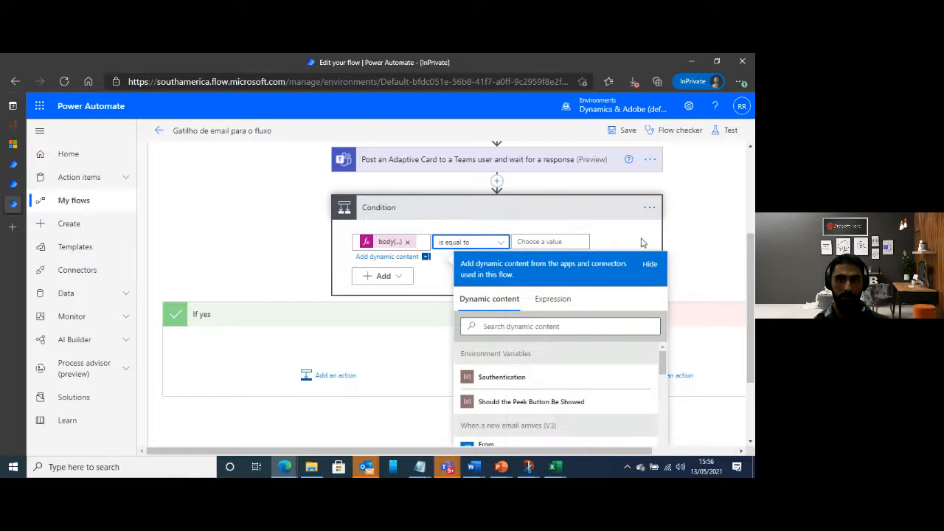
pyautogui.click(557, 241)
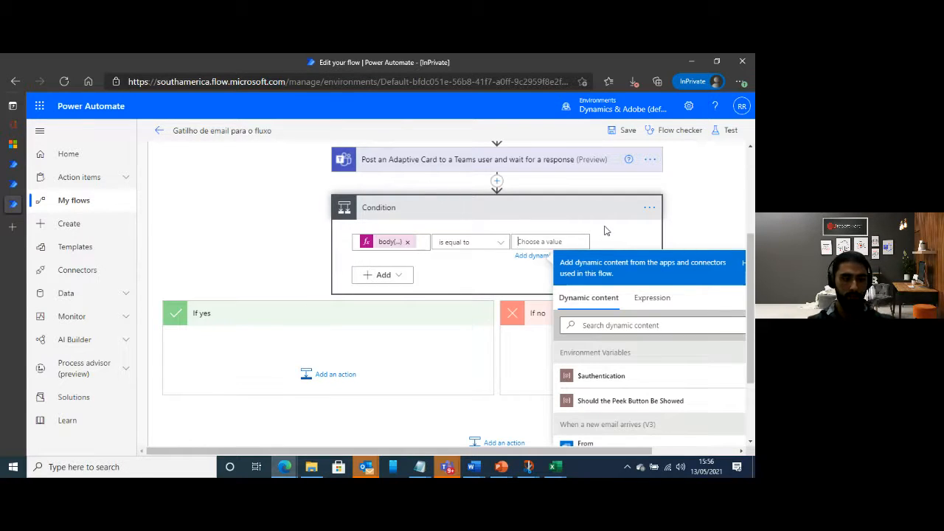
pyautogui.write('ac_approve')
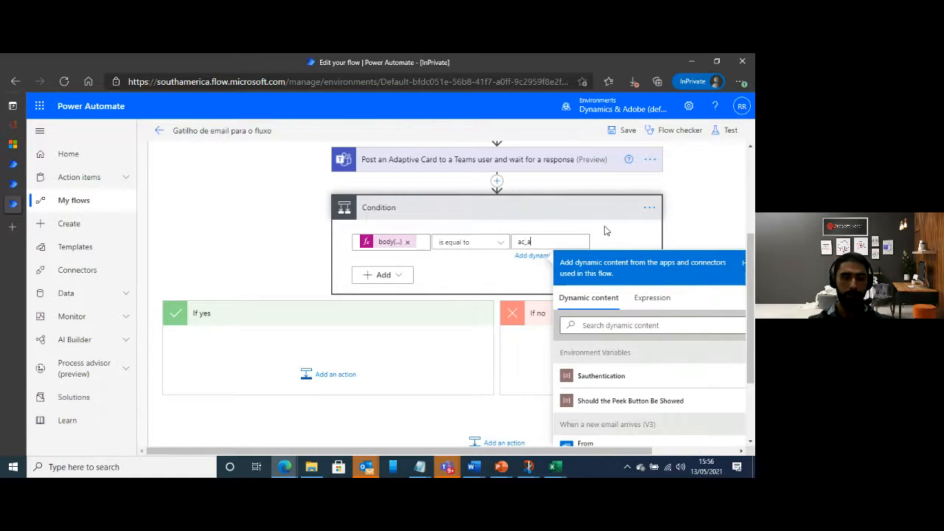
pyautogui.click(676, 240)
pyautogui.scroll(2, 693, 251)
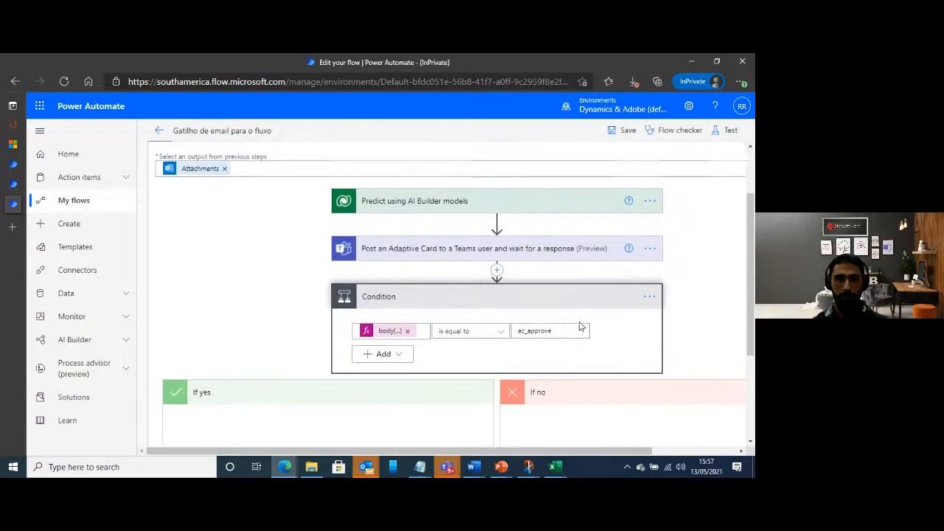
pyautogui.scroll(-1, 443, 328)
pyautogui.scroll(-1, 413, 302)
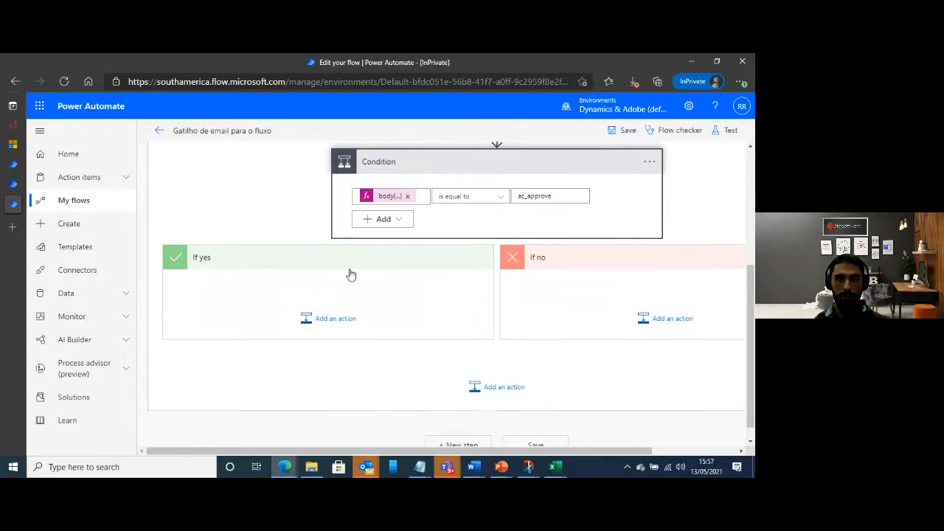
pyautogui.click(329, 319)
pyautogui.scroll(-2, 337, 362)
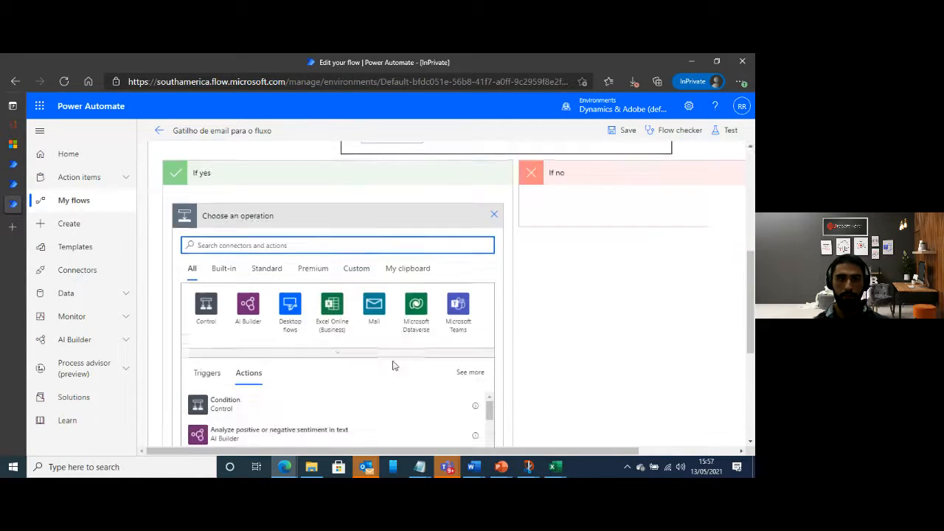
pyautogui.scroll(-1, 393, 365)
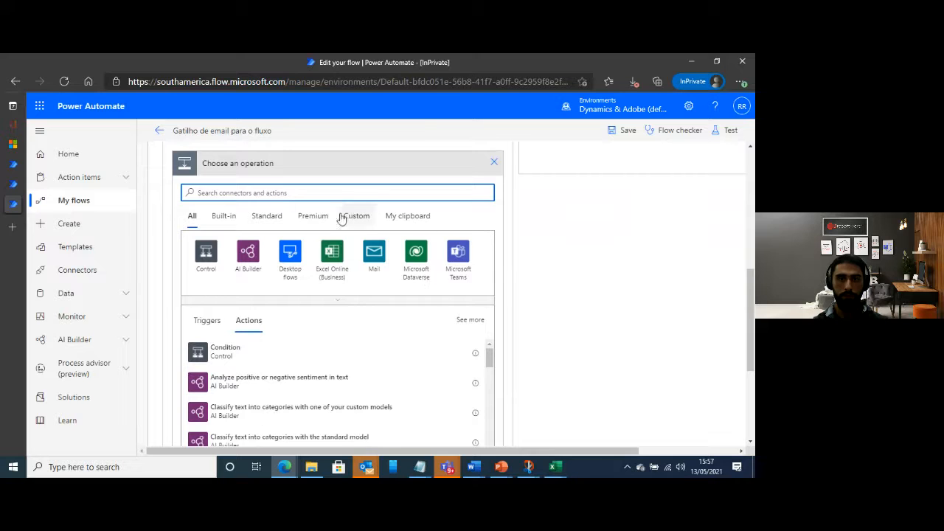
pyautogui.write('oout')
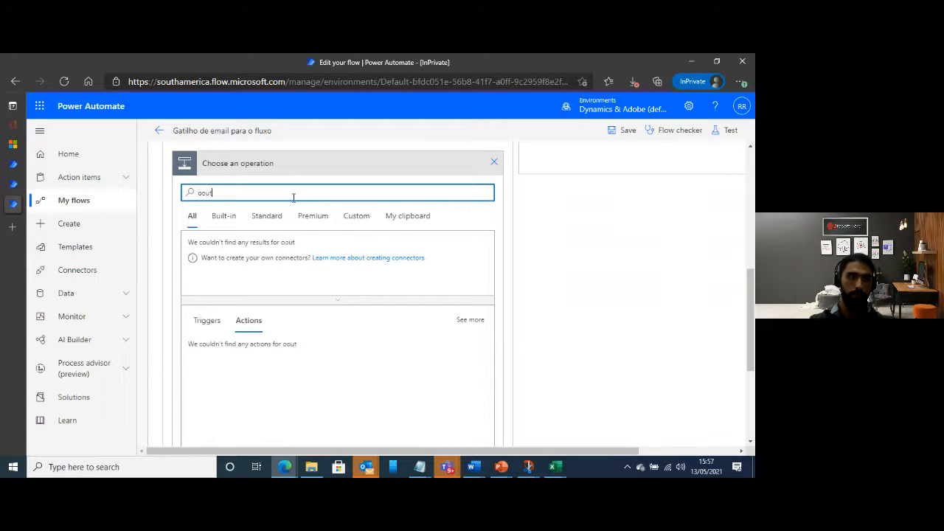
pyautogui.press('BackSpace')
pyautogui.press('BackSpace')
pyautogui.press('BackSpace')
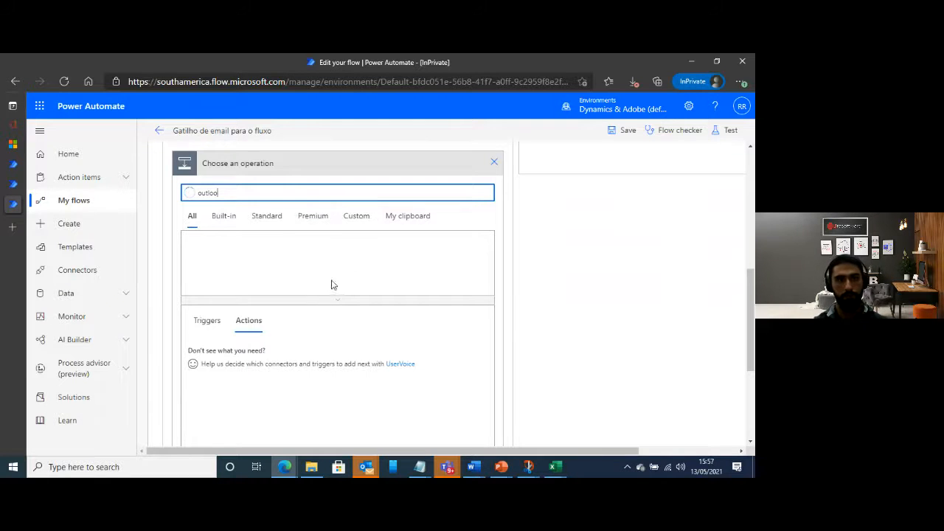
pyautogui.click(206, 254)
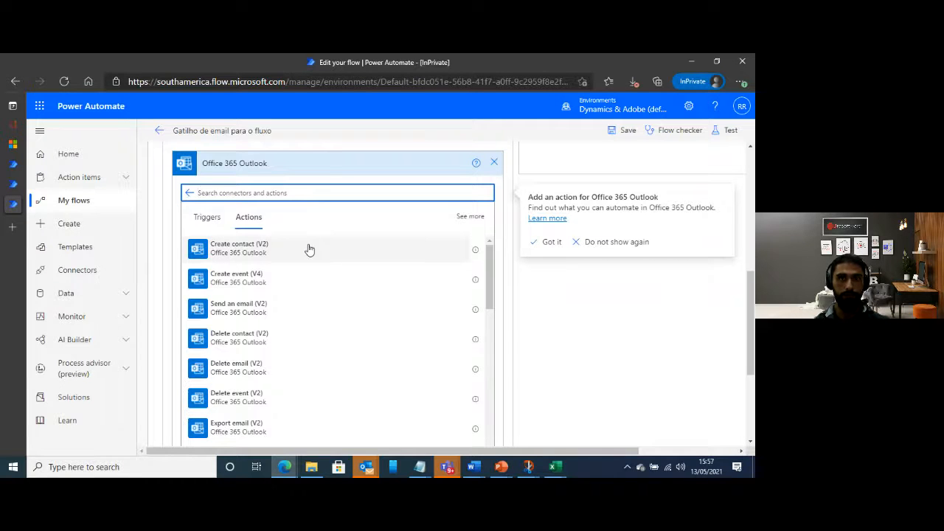
pyautogui.scroll(1, 369, 250)
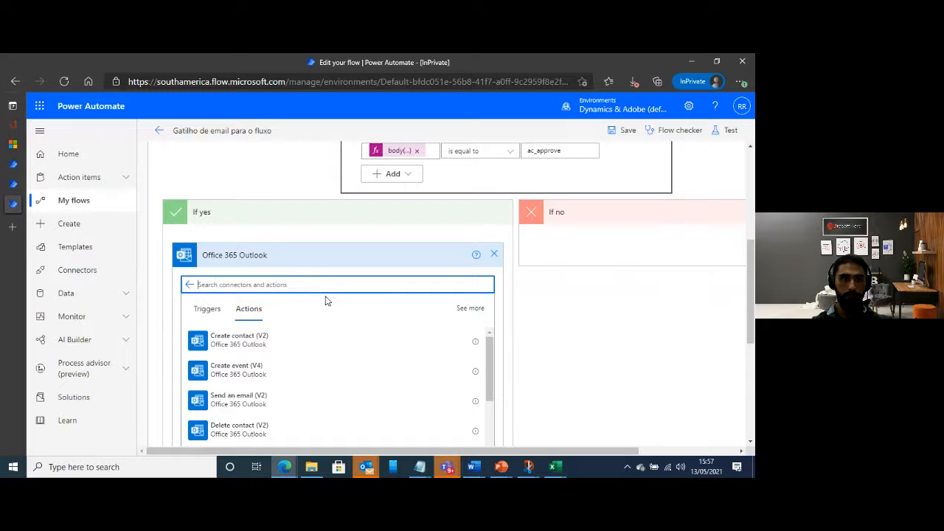
pyautogui.click(494, 254)
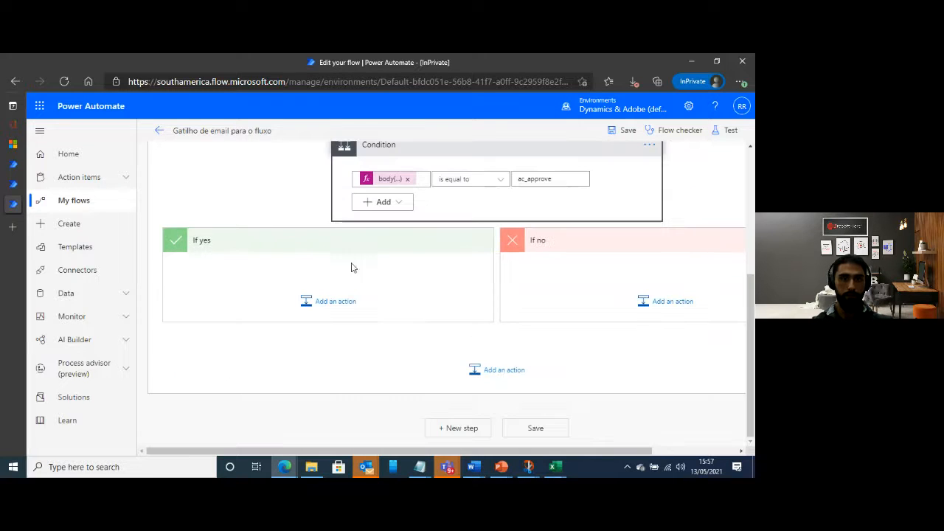
# Add a "Run a flow built with Power Automate Desktop" action to the If yes branch and select the desktop flow "testando o power automate desktop"
pyautogui.click(332, 311)
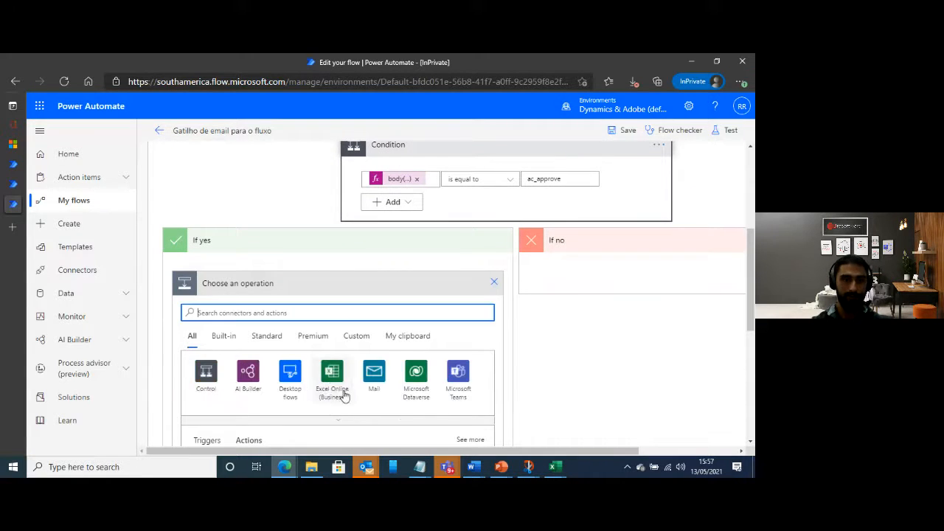
pyautogui.click(290, 385)
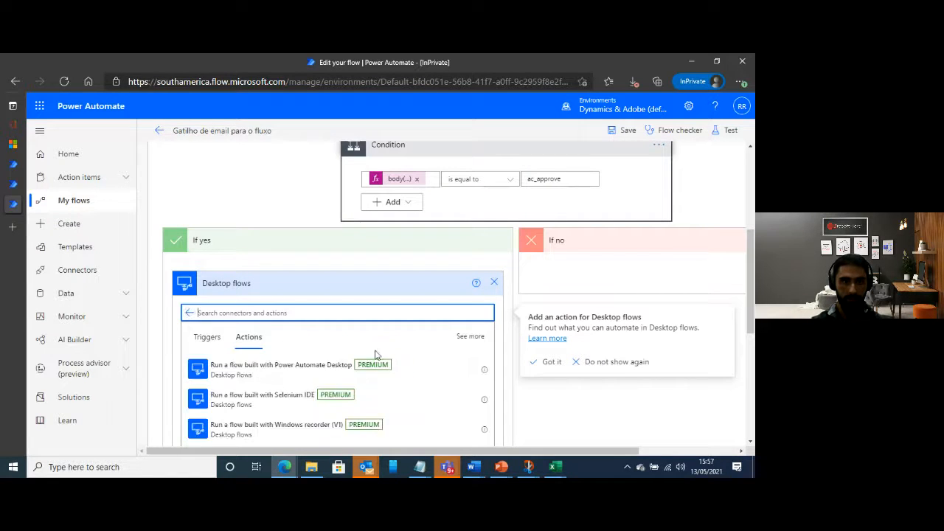
pyautogui.click(314, 331)
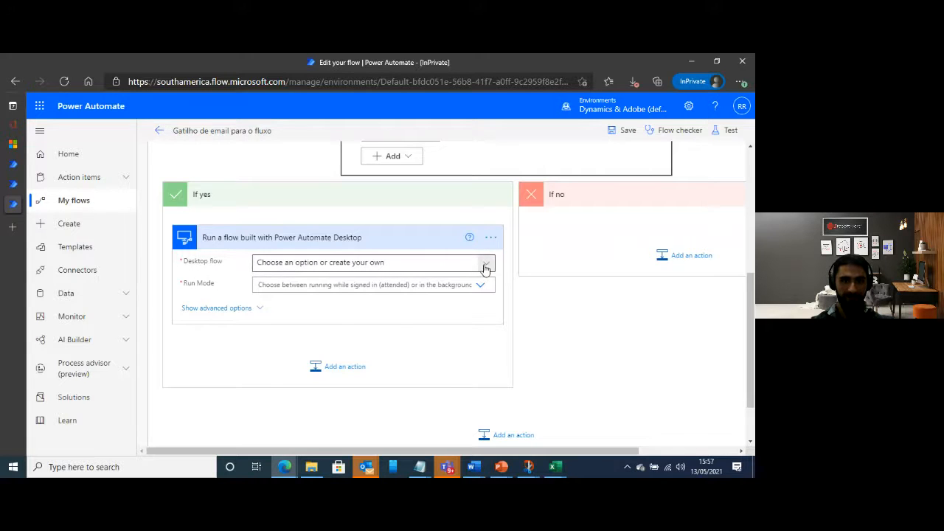
pyautogui.click(481, 265)
pyautogui.click(313, 347)
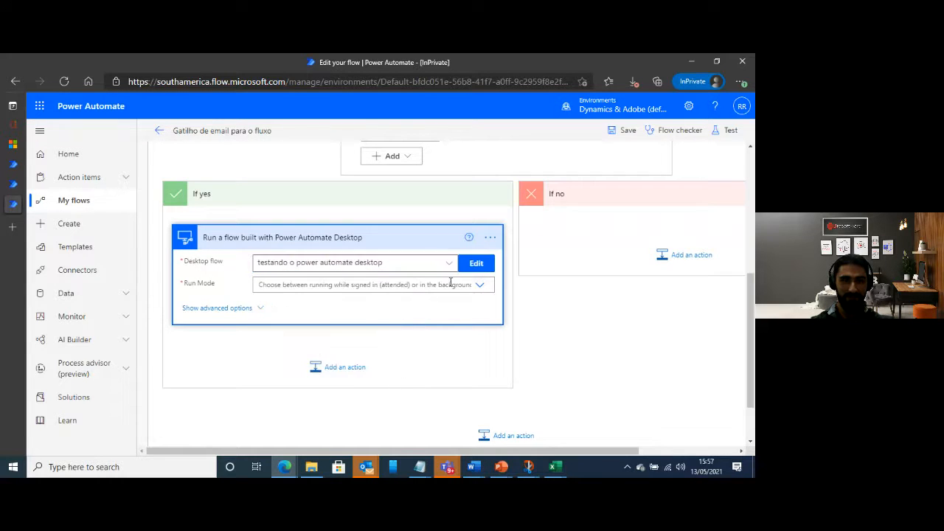
# Re-create the action's invalid Desktop flows connection through the on-premises gateway RPA13maio, entering the domain and username and the account password
pyautogui.click(478, 286)
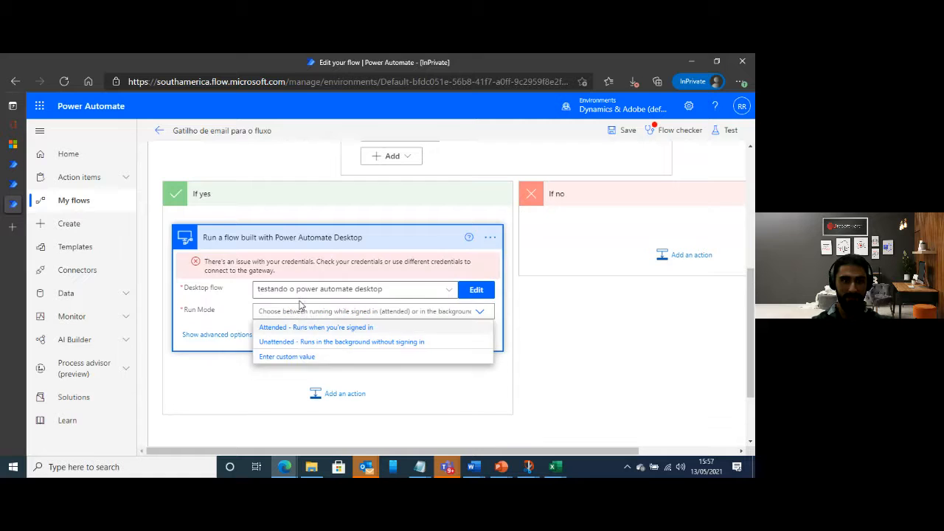
pyautogui.click(303, 306)
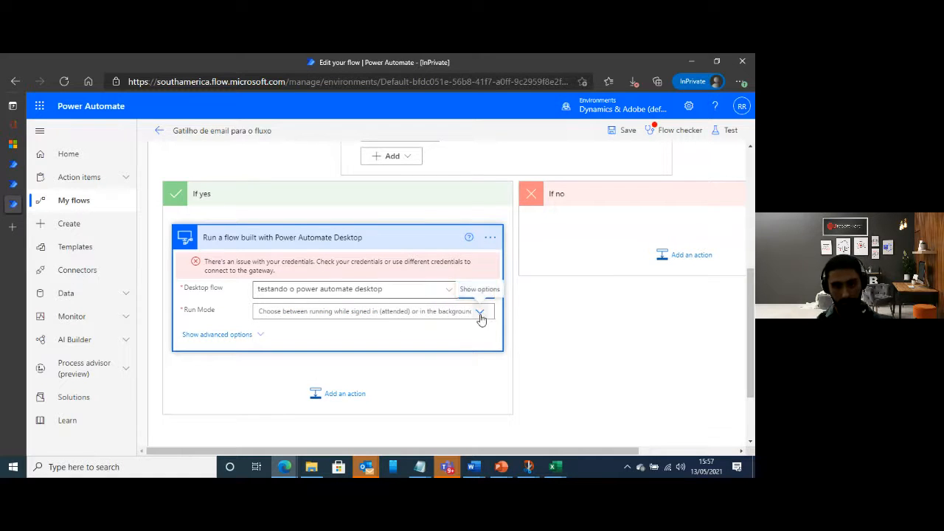
pyautogui.click(489, 237)
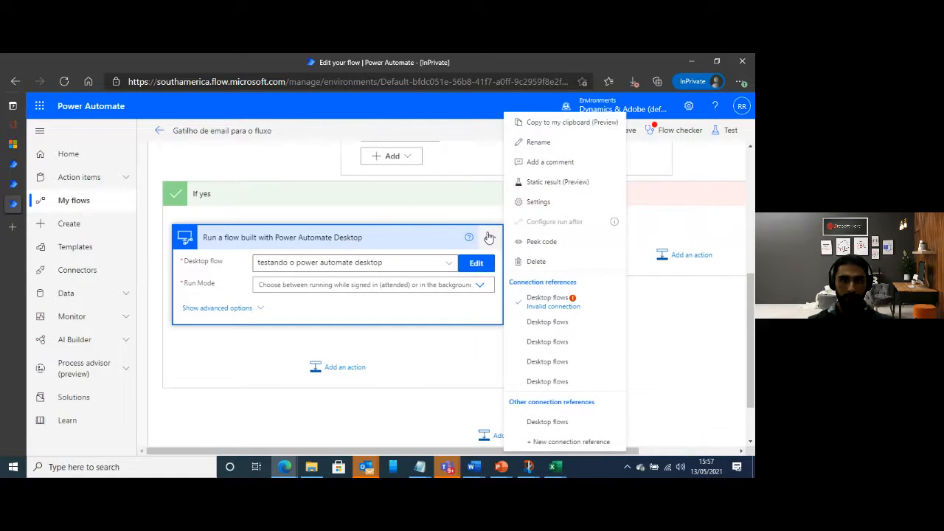
pyautogui.click(561, 305)
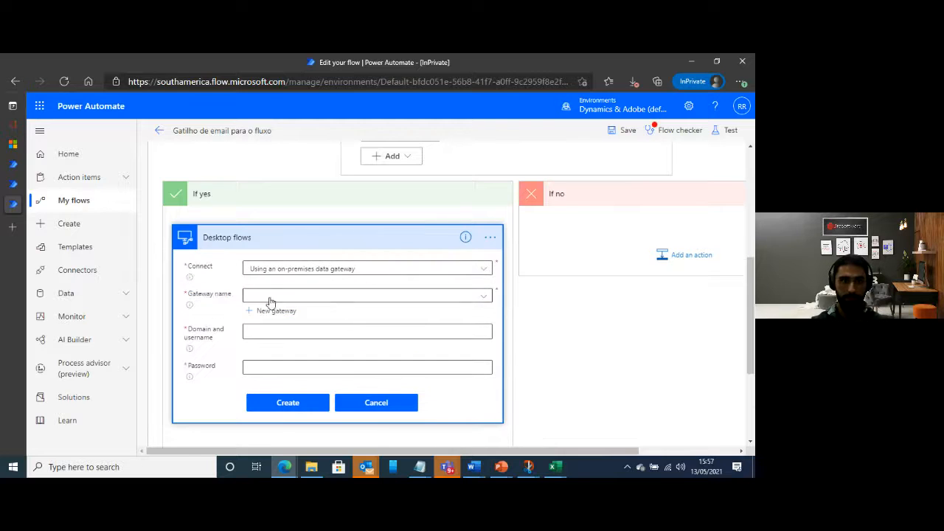
pyautogui.click(274, 314)
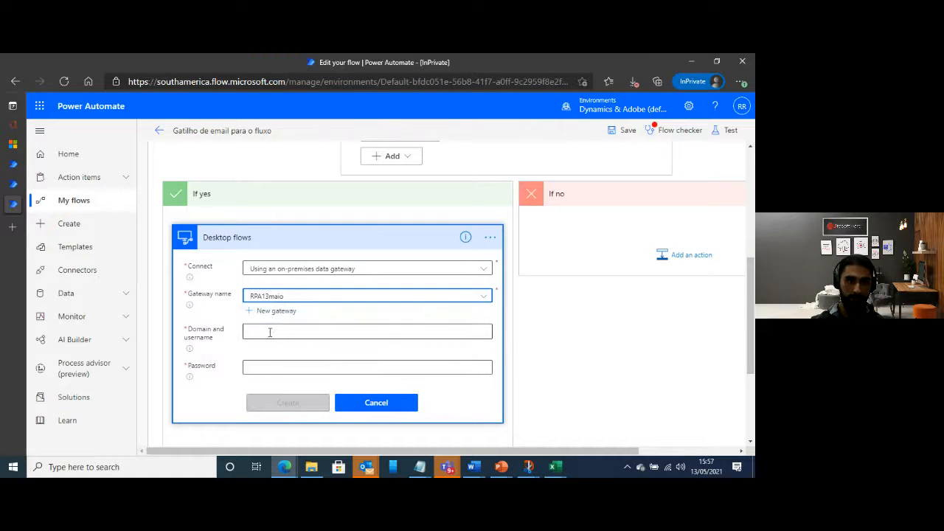
pyautogui.click(271, 331)
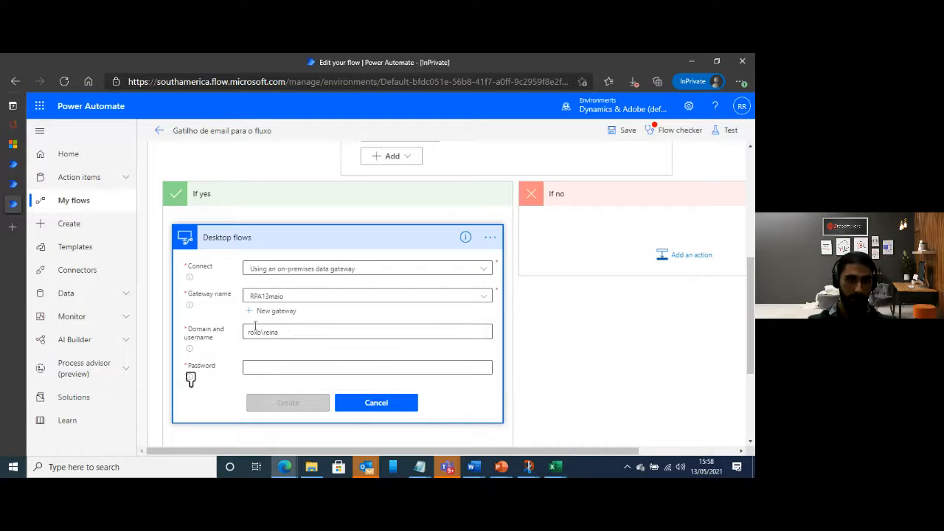
pyautogui.click(266, 369)
pyautogui.write('••')
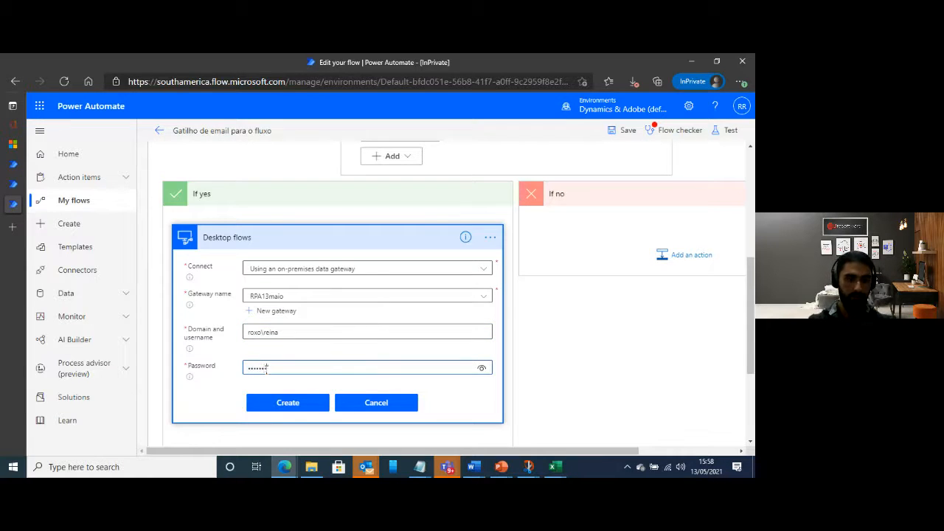
pyautogui.click(294, 402)
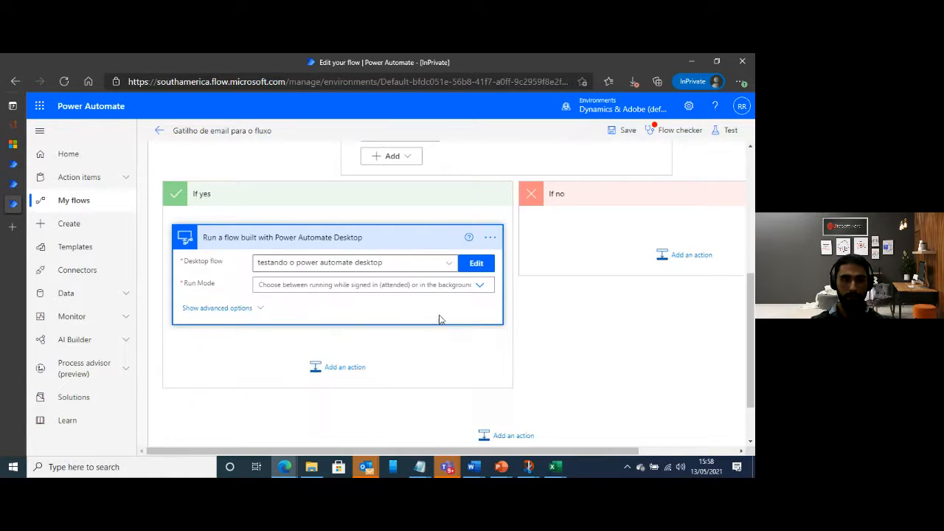
# Set the desktop flow's Run Mode to "Attended - Runs when you're signed in" and fill Amount with the "Total value" dynamic content
pyautogui.click(301, 284)
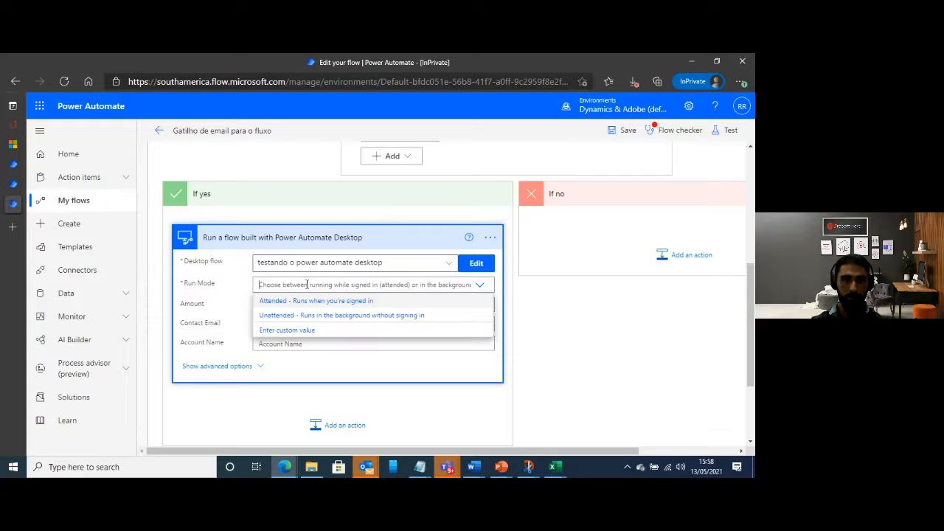
pyautogui.click(308, 302)
pyautogui.click(428, 301)
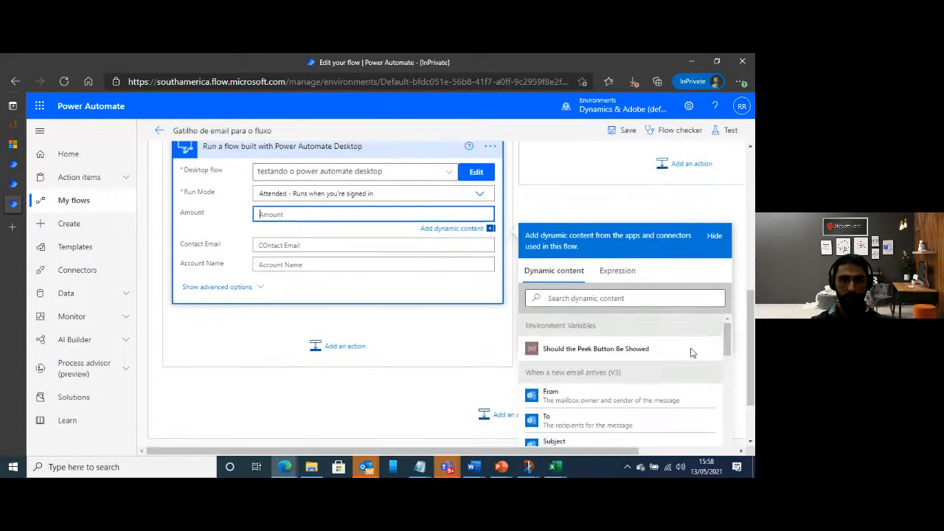
pyautogui.click(593, 298)
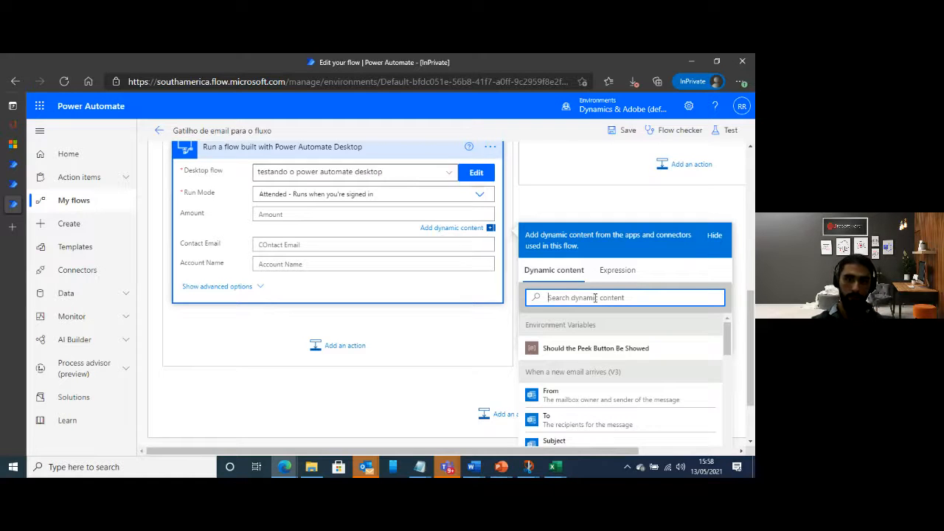
pyautogui.write('tootal')
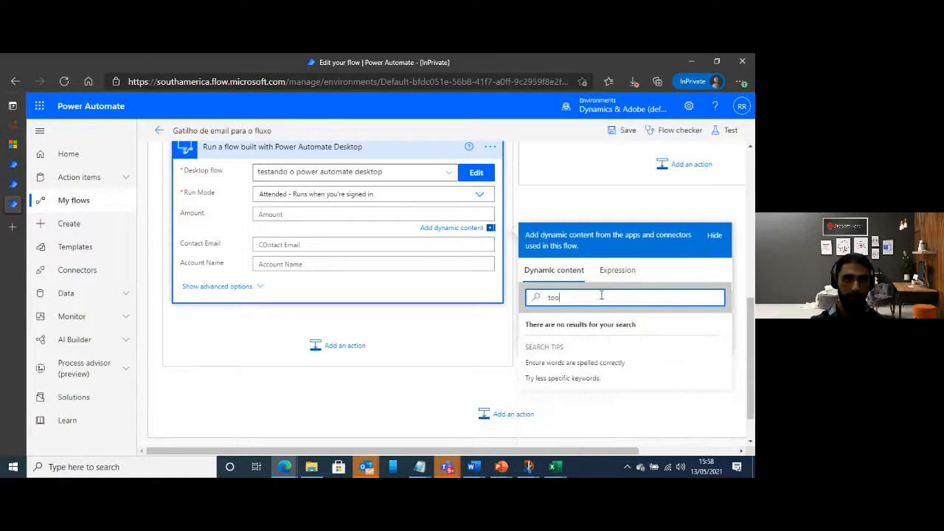
pyautogui.press('BackSpace')
pyautogui.press('BackSpace')
pyautogui.press('BackSpace')
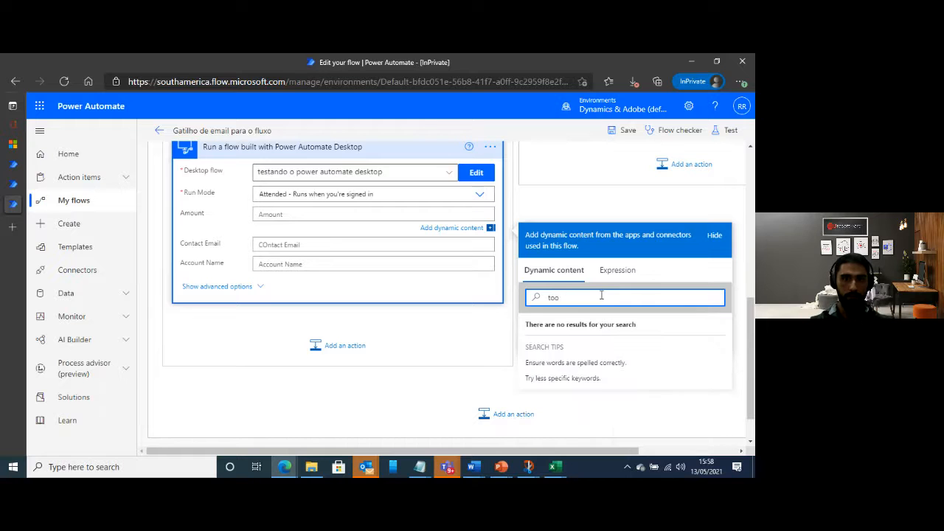
pyautogui.write('tal value')
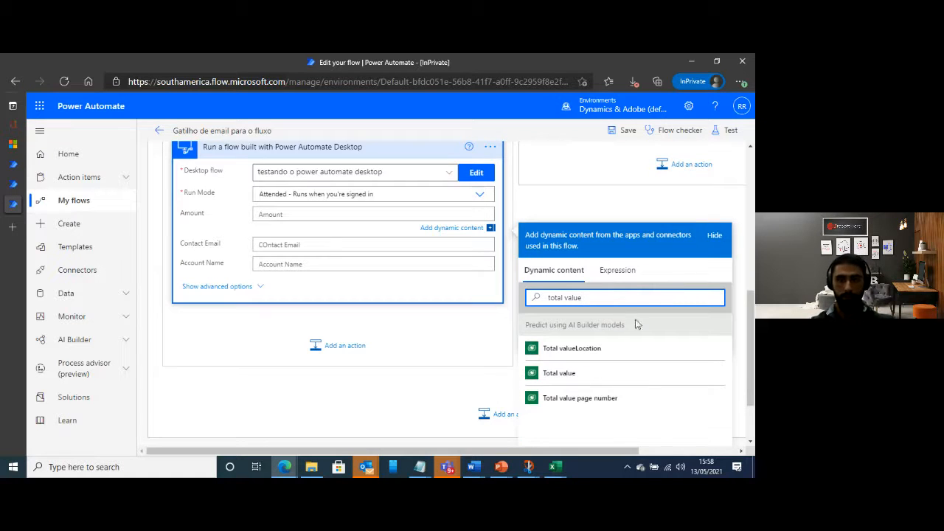
pyautogui.click(568, 374)
# Fill the desktop flow's Contact Email input with the "Contact value" dynamic content from the AI Builder prediction
pyautogui.click(279, 251)
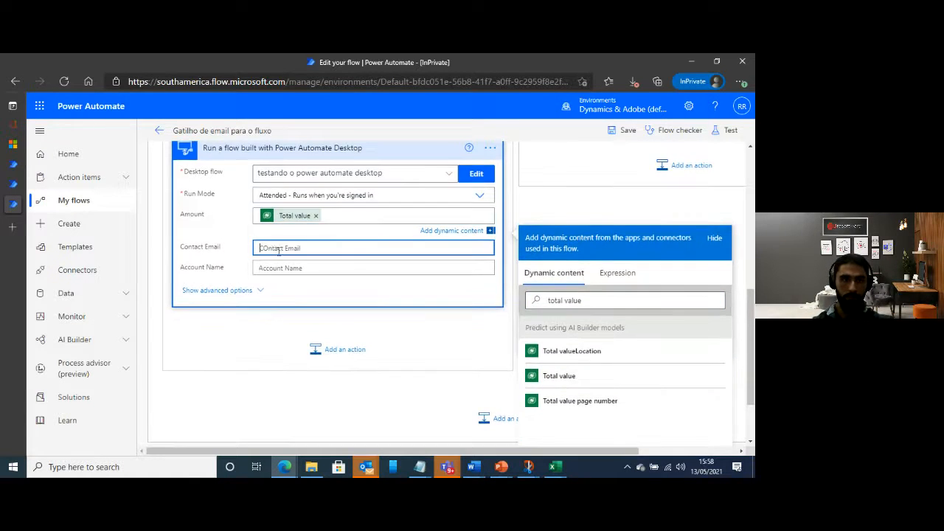
pyautogui.click(595, 331)
pyautogui.write('conta')
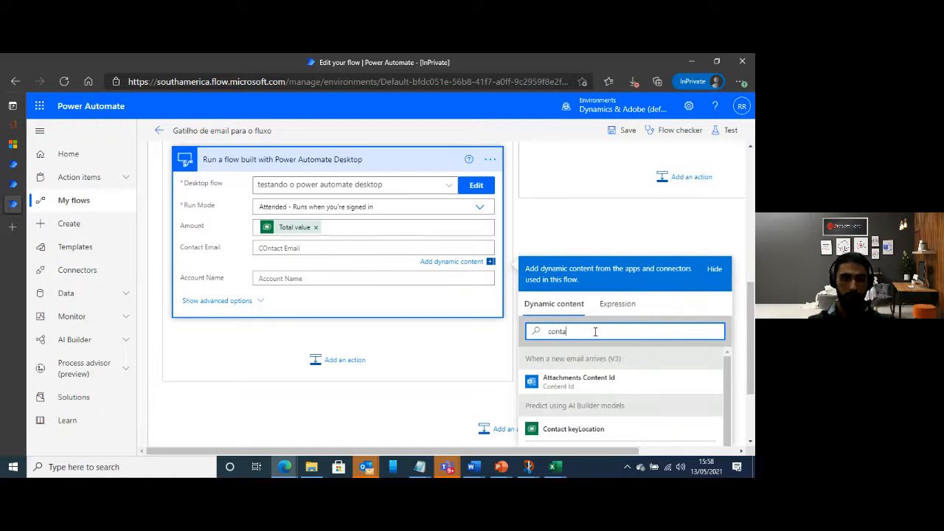
pyautogui.write('ct val')
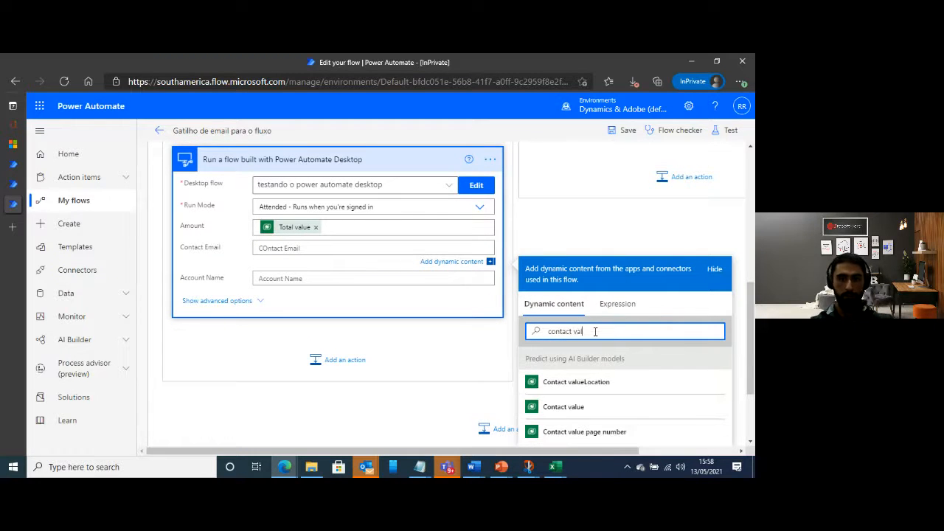
pyautogui.click(568, 407)
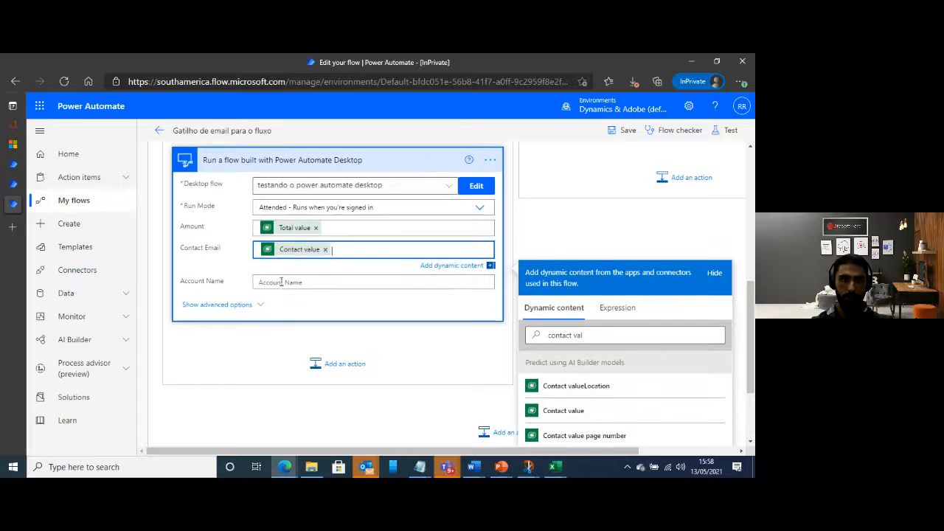
# Fill the desktop flow's Account Name input with the "Bill To value" dynamic content from the AI Builder prediction
pyautogui.click(266, 281)
pyautogui.click(569, 365)
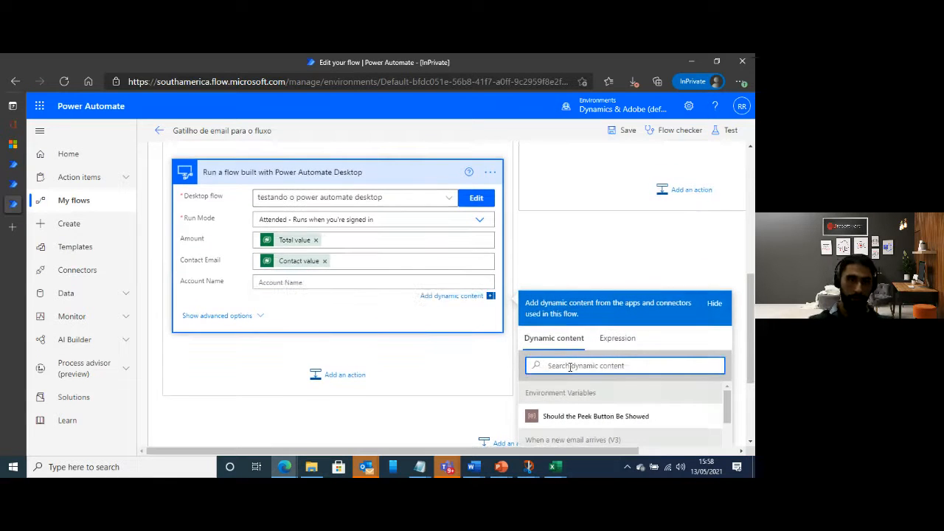
pyautogui.write('acco')
pyautogui.press('BackSpace')
pyautogui.press('BackSpace')
pyautogui.press('BackSpace')
pyautogui.press('BackSpace')
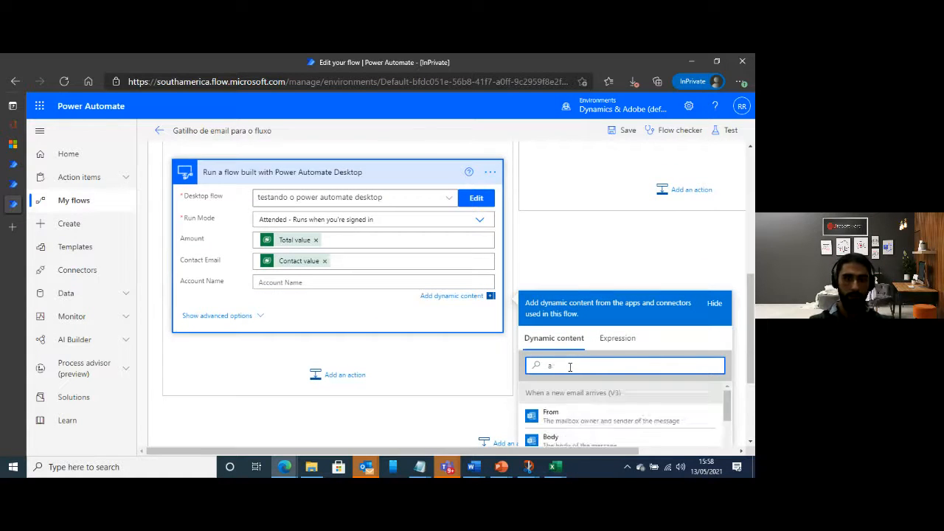
pyautogui.write('bill to')
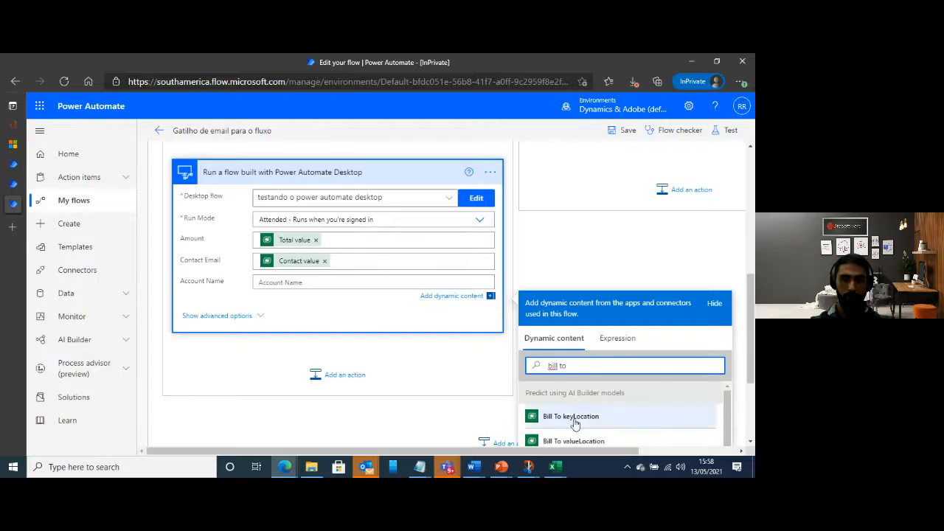
pyautogui.scroll(-3, 612, 435)
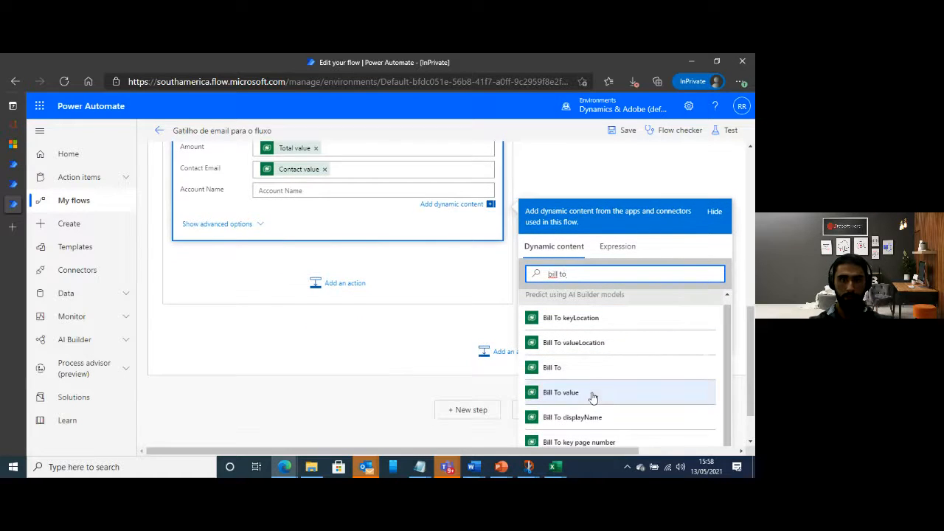
pyautogui.click(590, 393)
pyautogui.click(375, 236)
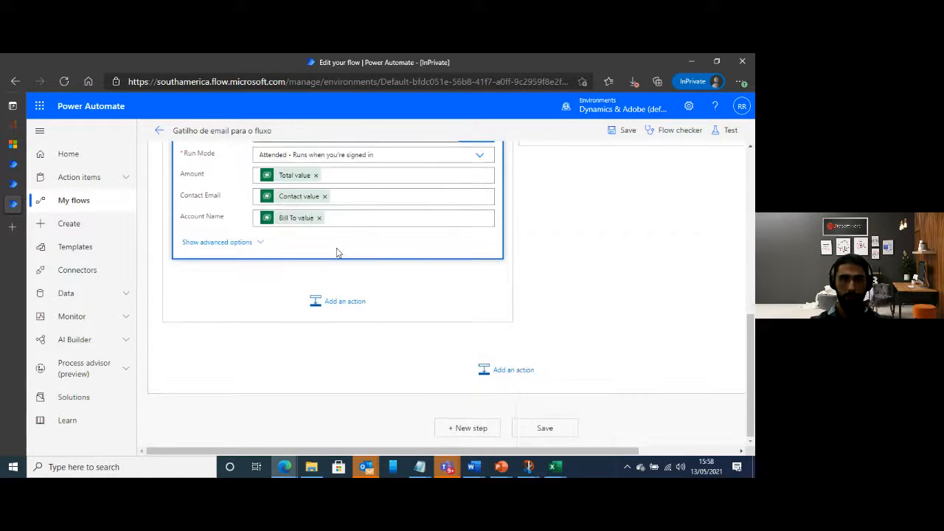
pyautogui.scroll(3, 456, 301)
pyautogui.scroll(-2, 376, 297)
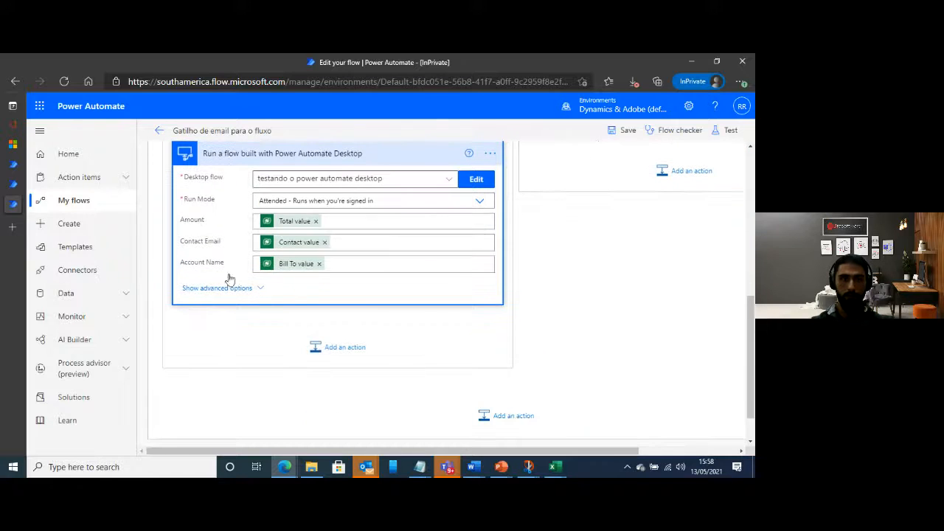
pyautogui.scroll(2, 542, 331)
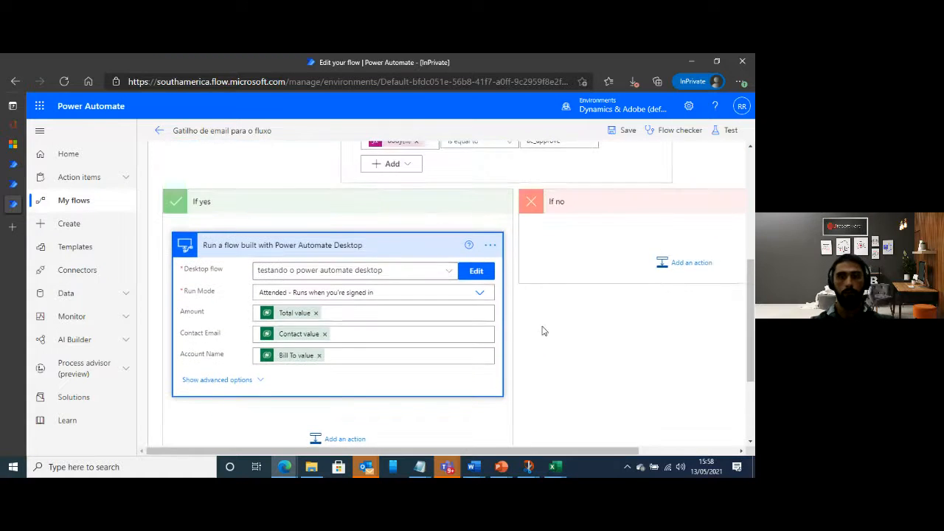
pyautogui.scroll(-2, 457, 331)
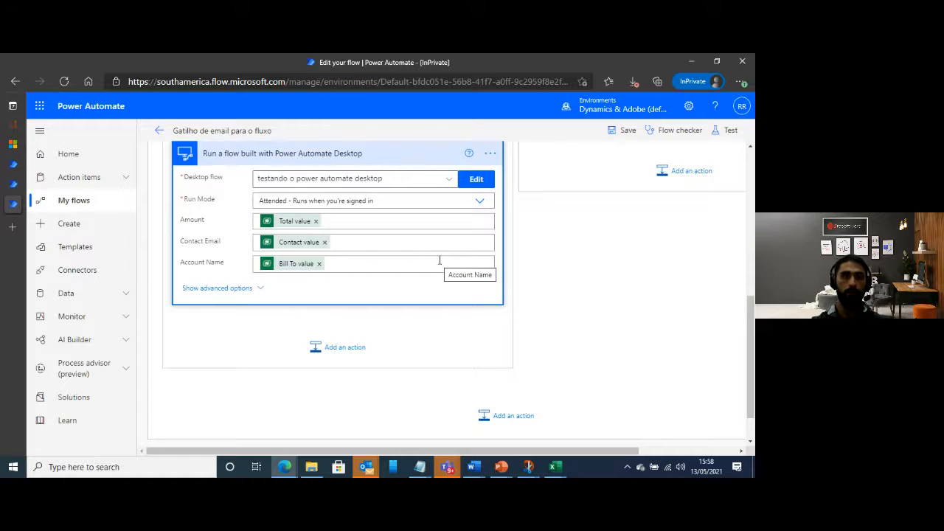
# Add an Office 365 Outlook "Reply to email (V3)" action after the desktop flow action in the If yes branch
pyautogui.click(351, 357)
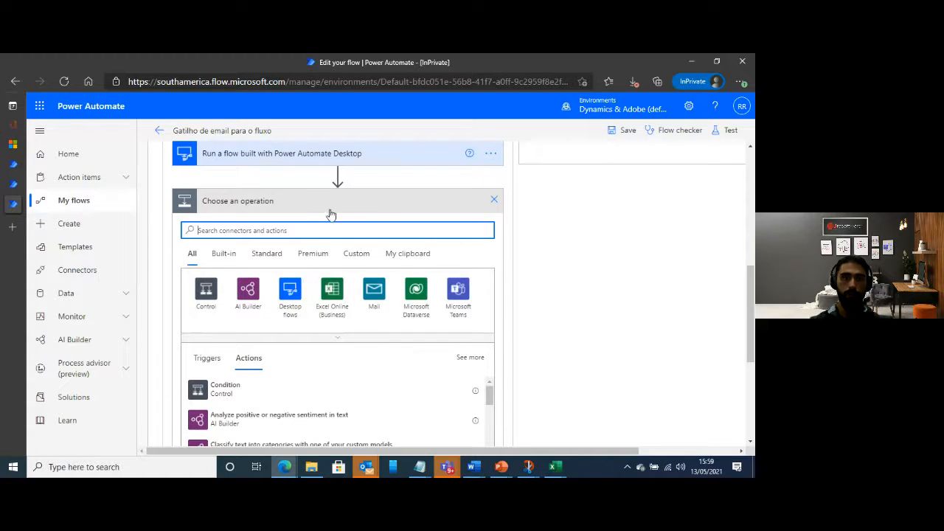
pyautogui.write('outlook')
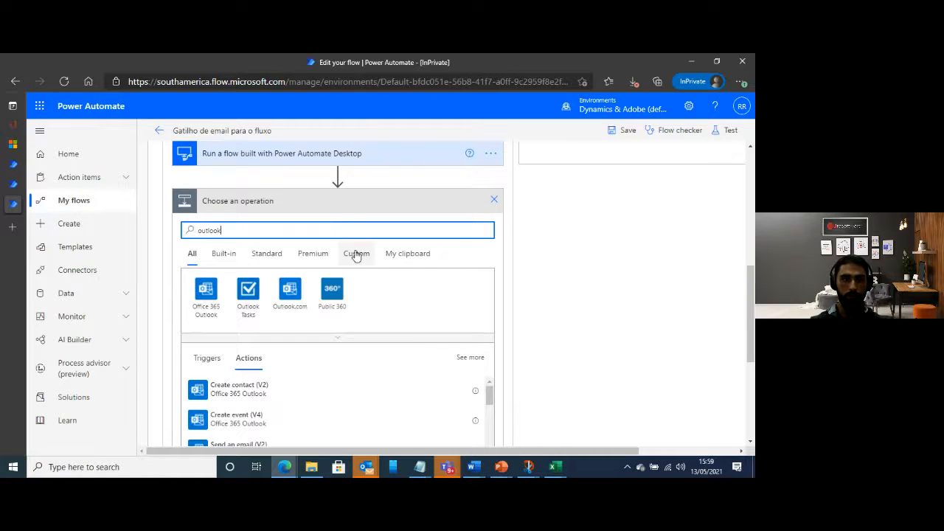
pyautogui.click(205, 293)
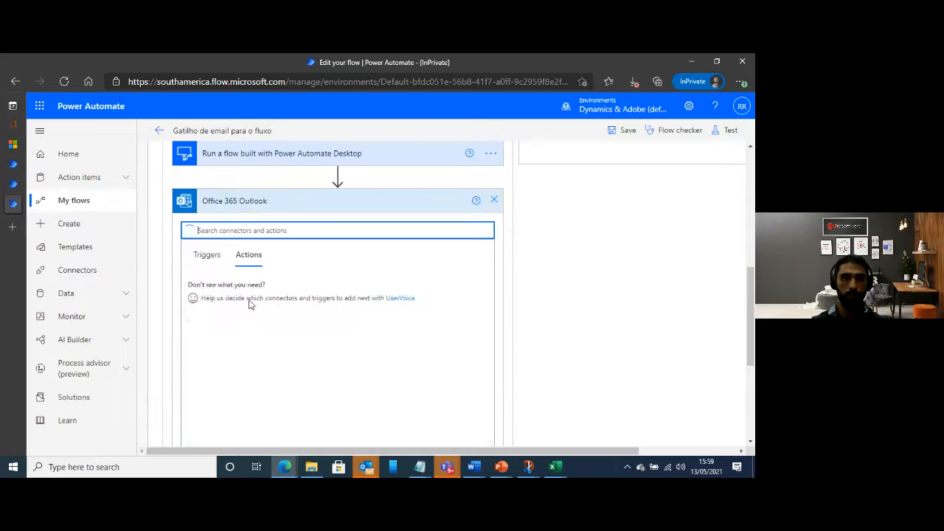
pyautogui.write('reply')
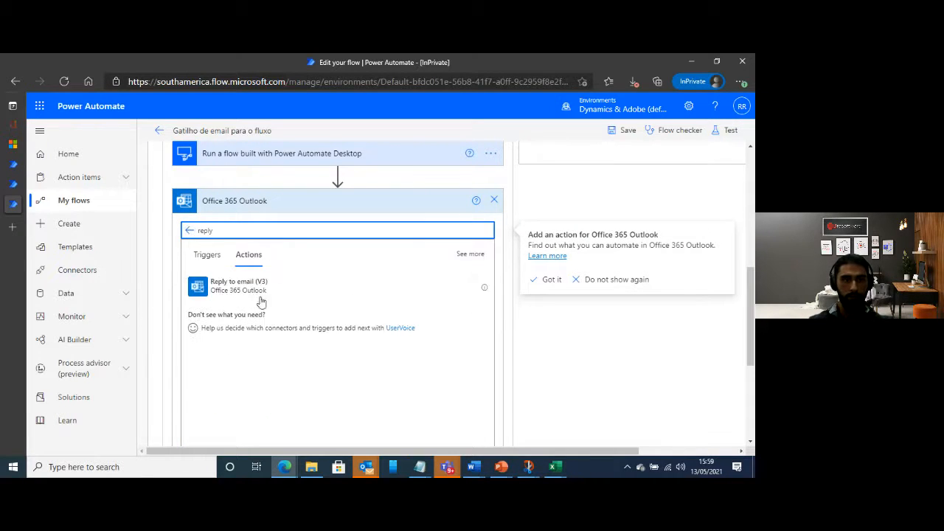
pyautogui.click(294, 296)
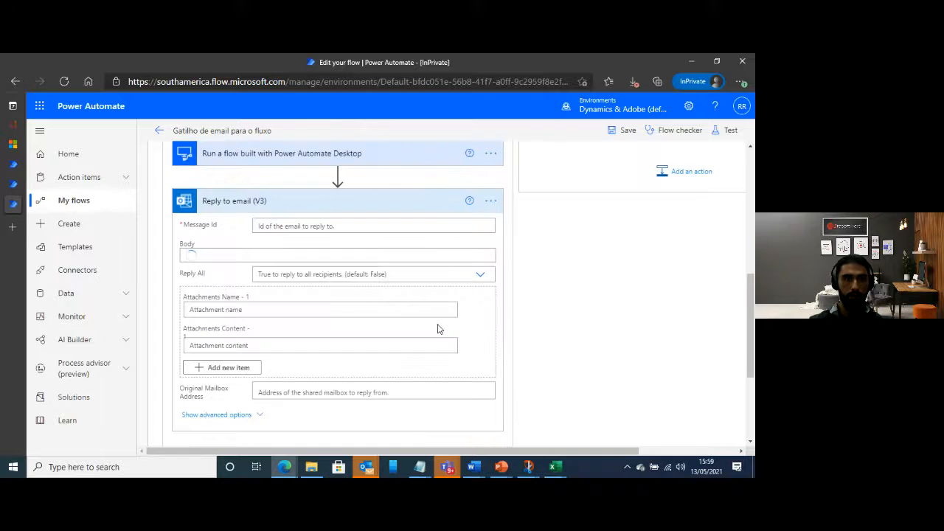
# Set the reply action's Message Id to the "Message Id" dynamic content from the "When a new email arrives (V3)" trigger
pyautogui.click(296, 229)
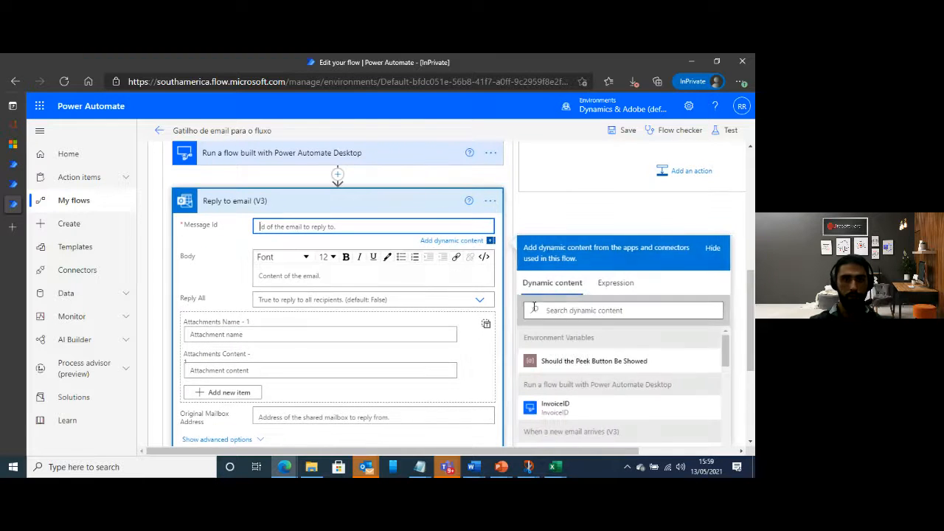
pyautogui.click(575, 309)
pyautogui.write('message id')
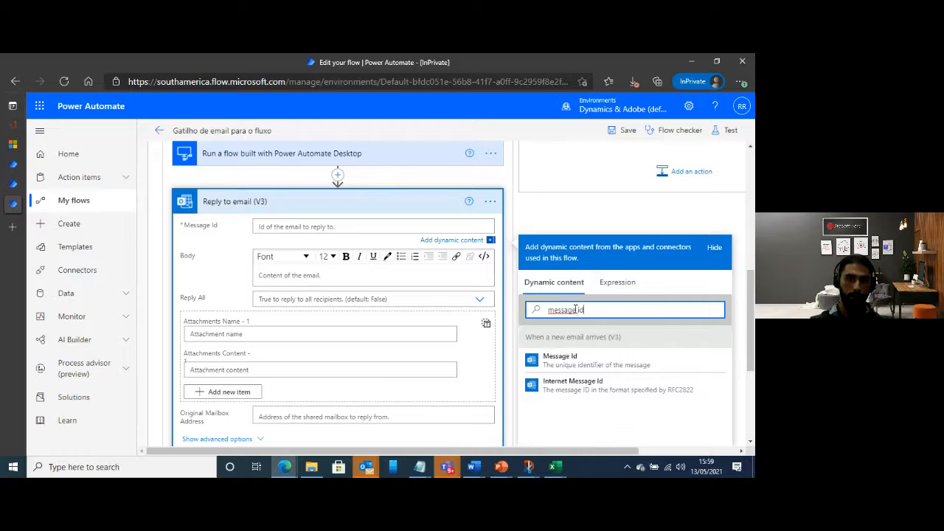
pyautogui.click(568, 361)
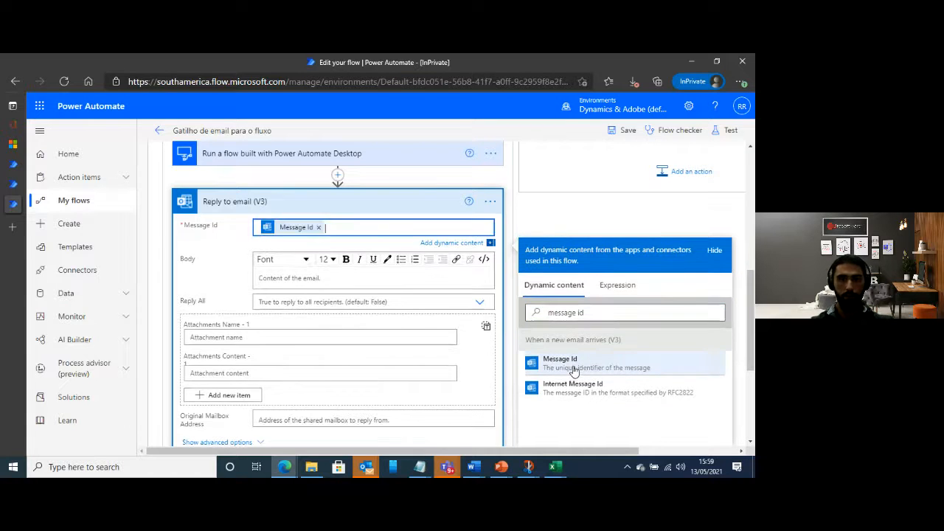
pyautogui.click(202, 243)
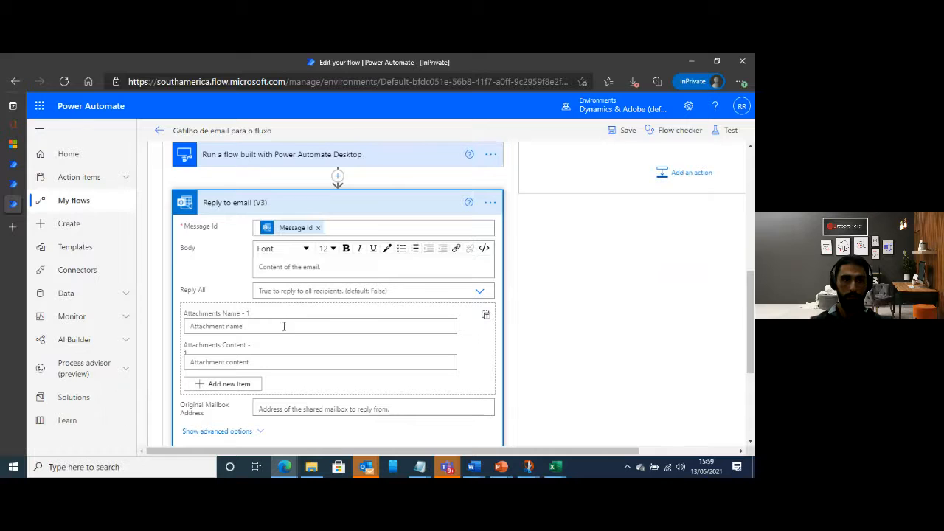
# Write the reply body as "seu pedido no valor de:" followed by the "Total value" dynamic content from the AI Builder prediction
pyautogui.click(283, 263)
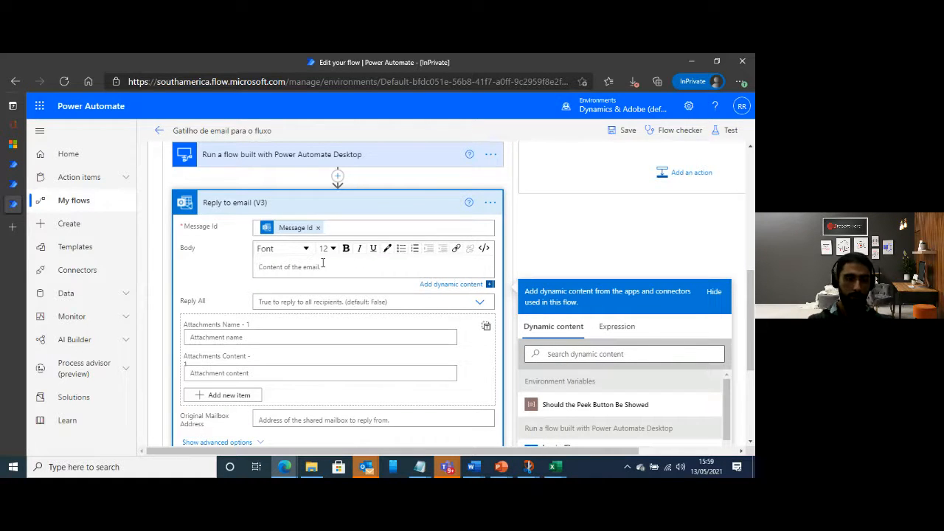
pyautogui.write('seu')
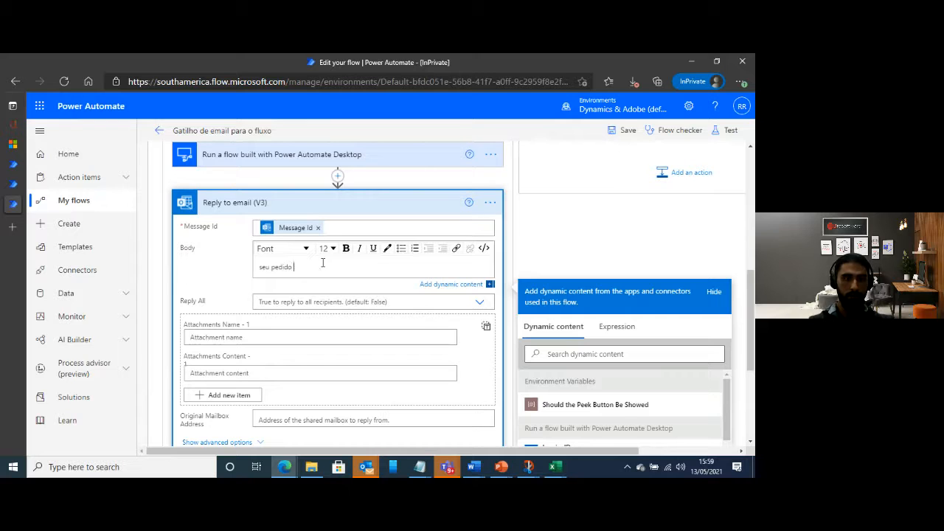
pyautogui.write(' pedido no valor de')
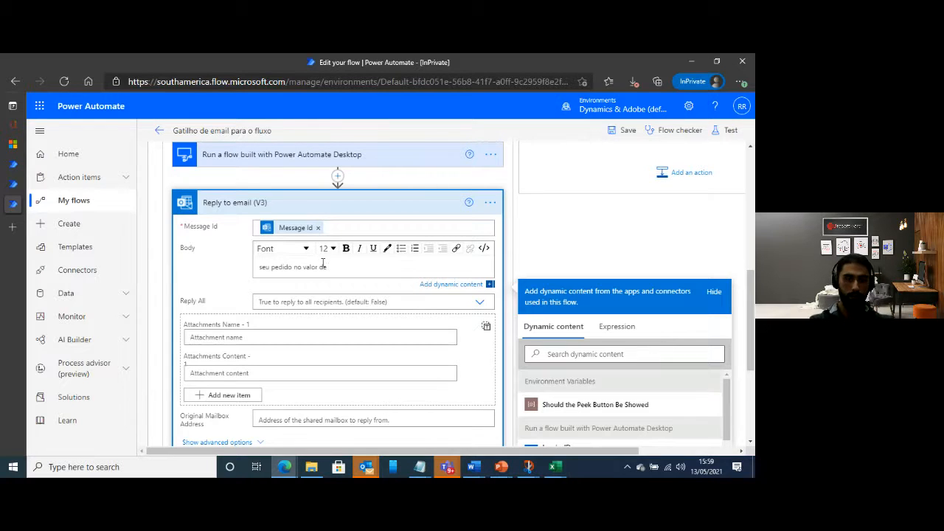
pyautogui.click(654, 355)
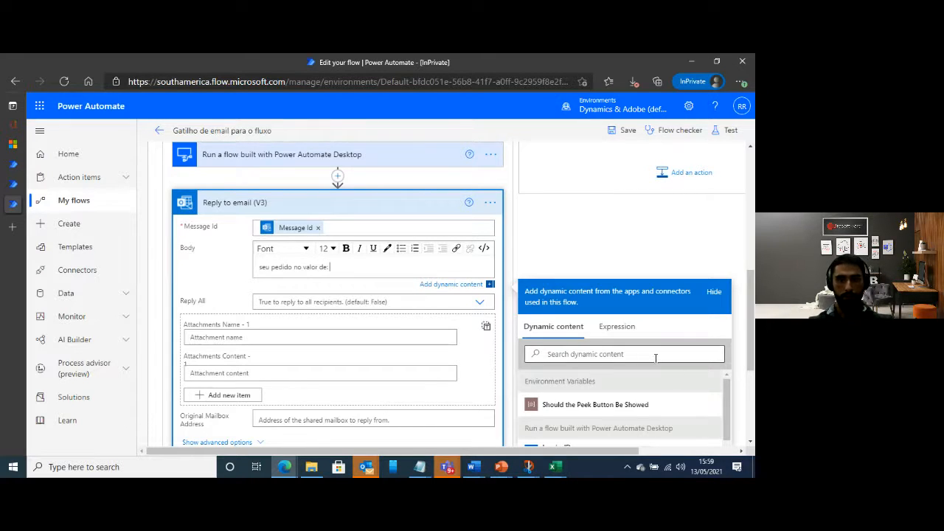
pyautogui.write('total value')
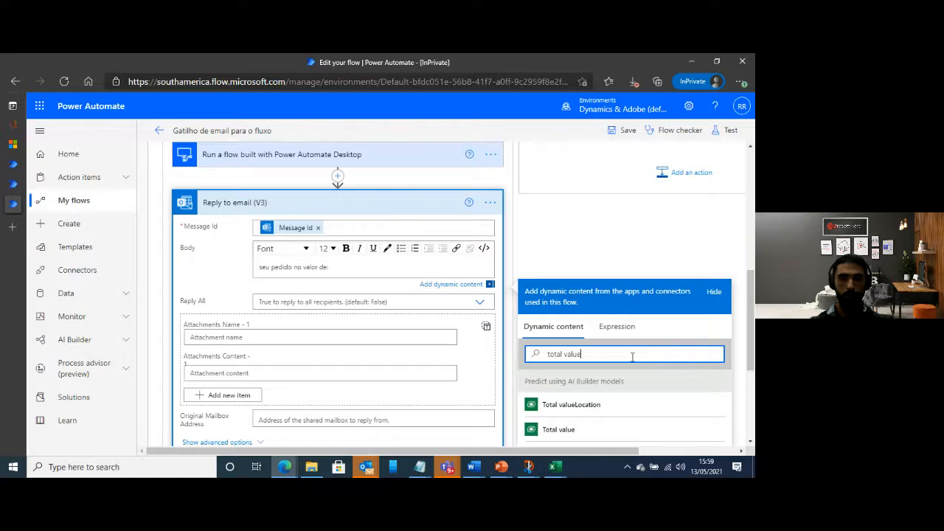
pyautogui.click(583, 431)
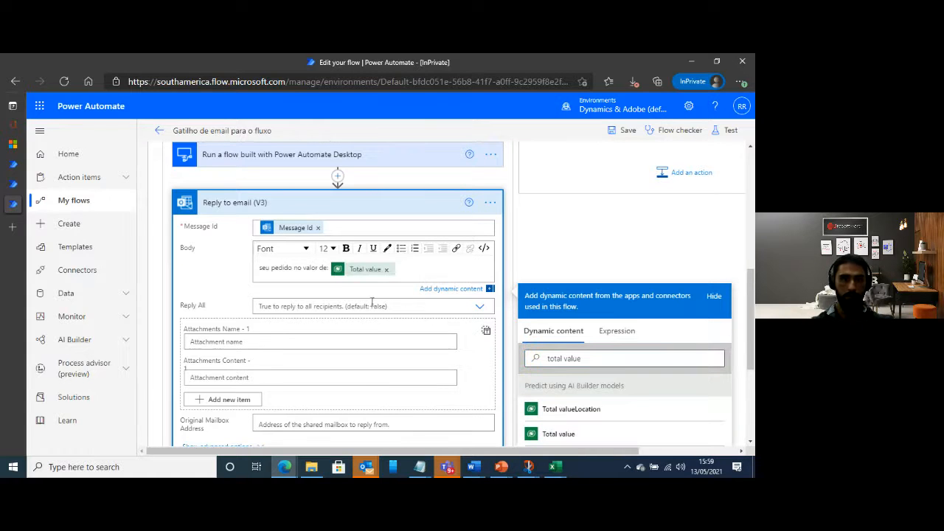
# Show the reply action's advanced options and set its subject to "Seu pedido foi aprovado"
pyautogui.scroll(-2, 347, 374)
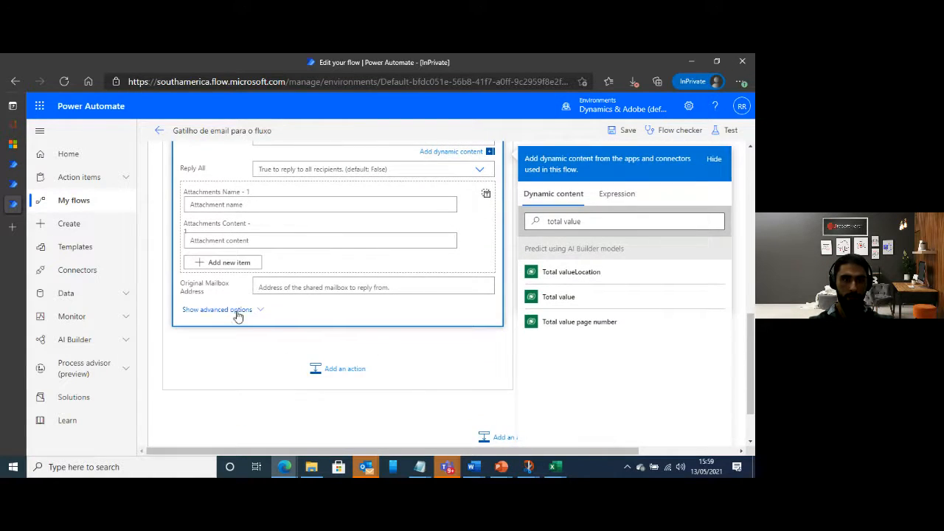
pyautogui.click(236, 310)
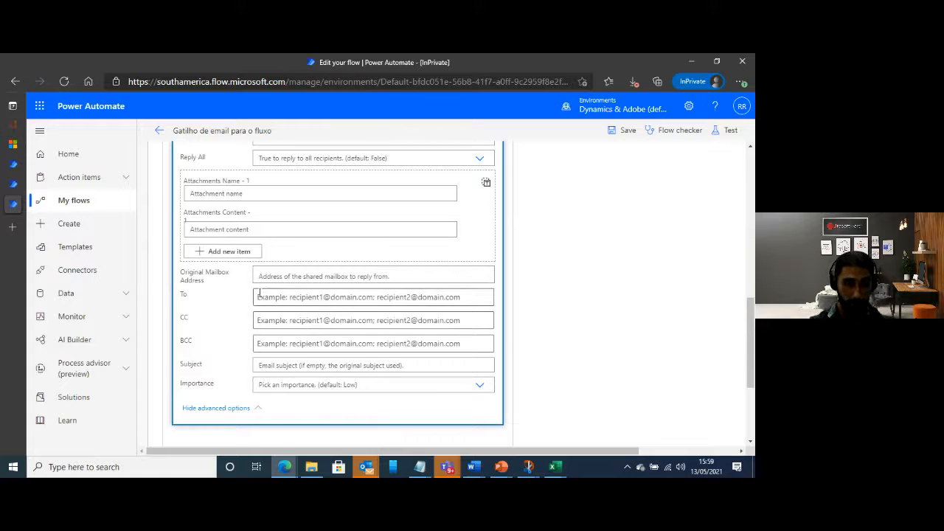
pyautogui.click(262, 365)
pyautogui.write('Se')
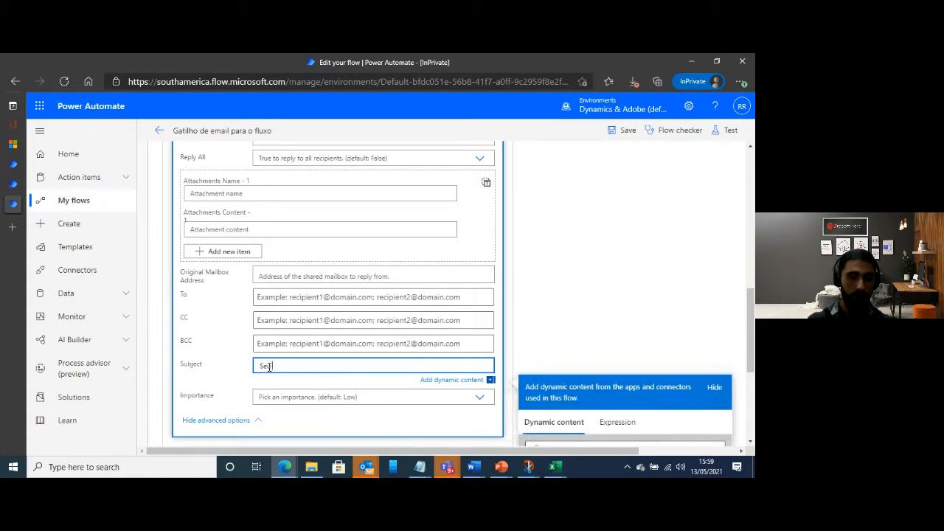
pyautogui.write('u pedido foi aprovado')
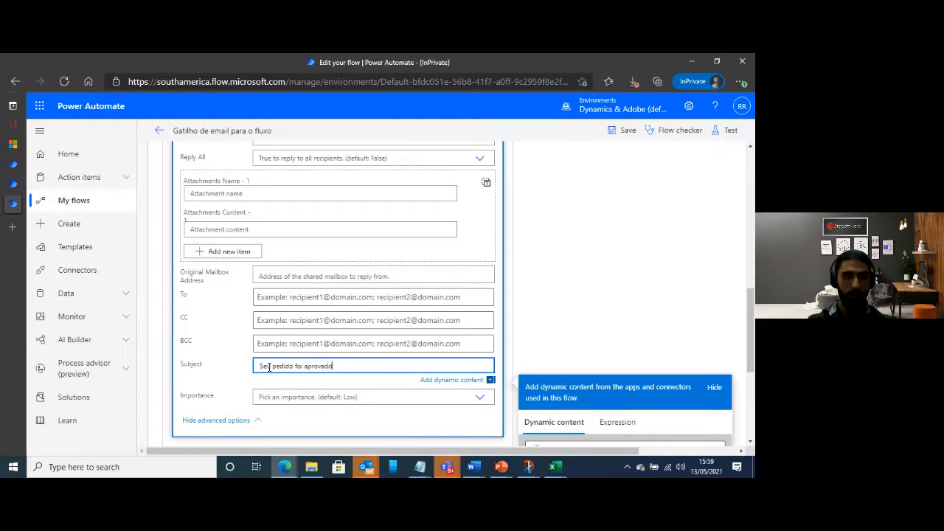
pyautogui.click(611, 284)
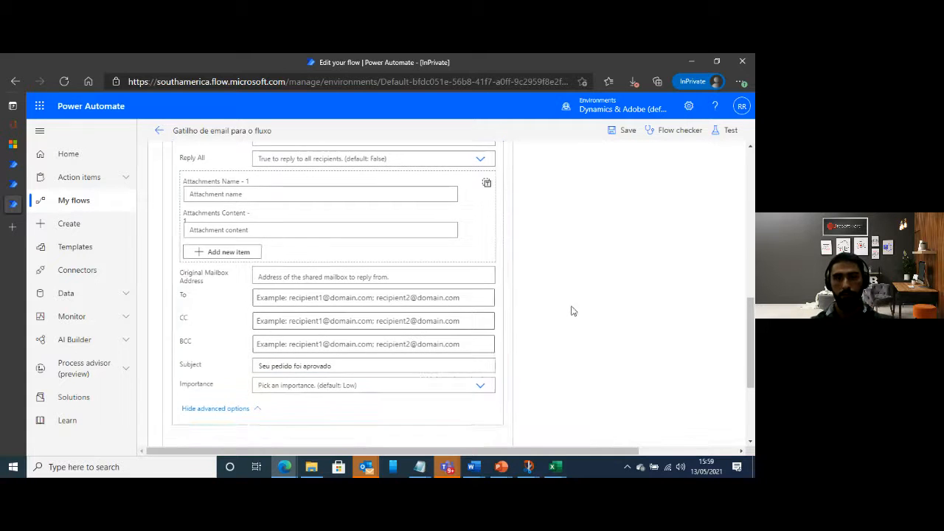
# Add an Office 365 Outlook "Reply to email (V3)" action in the If no branch
pyautogui.scroll(3, 649, 318)
pyautogui.click(677, 273)
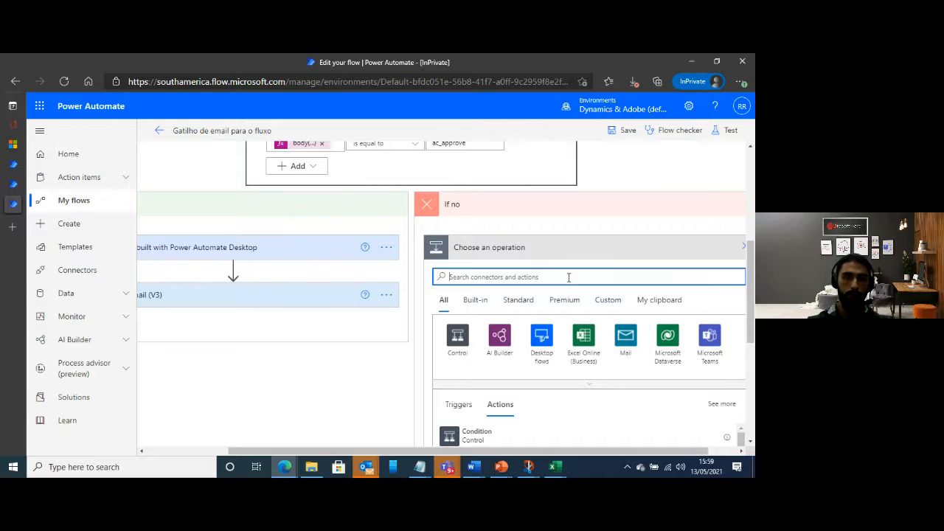
pyautogui.write('outlo')
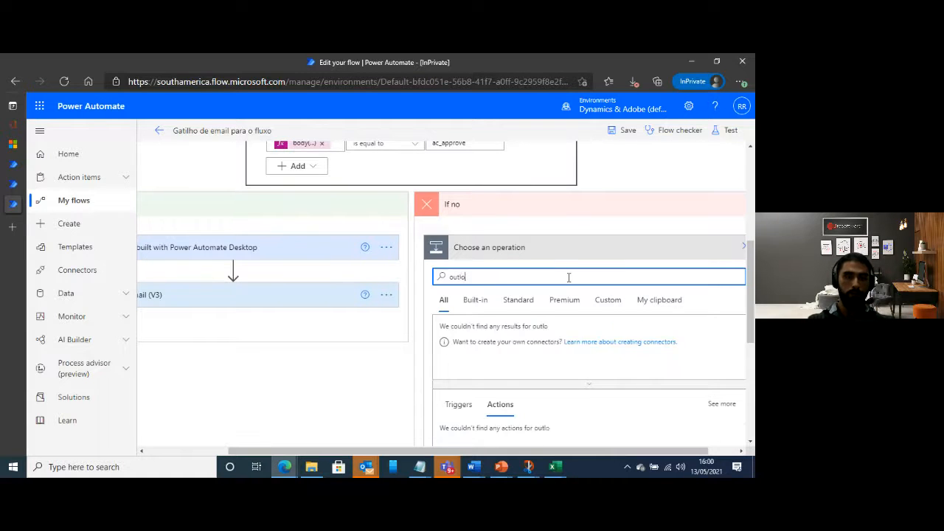
pyautogui.write('ok')
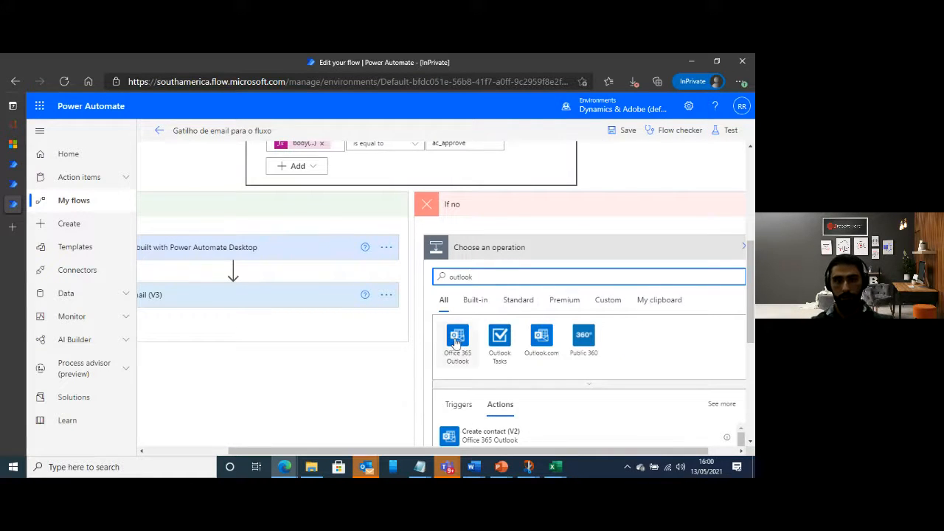
pyautogui.click(456, 340)
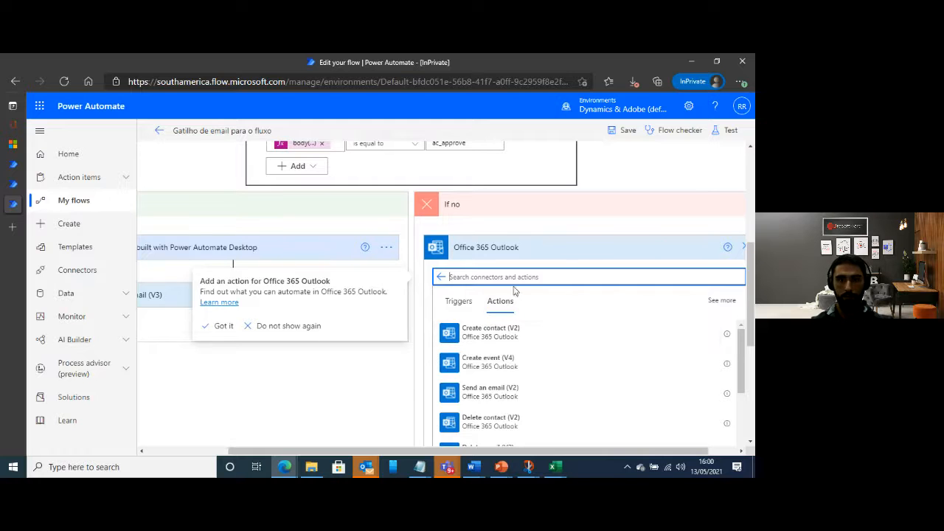
pyautogui.write('reply')
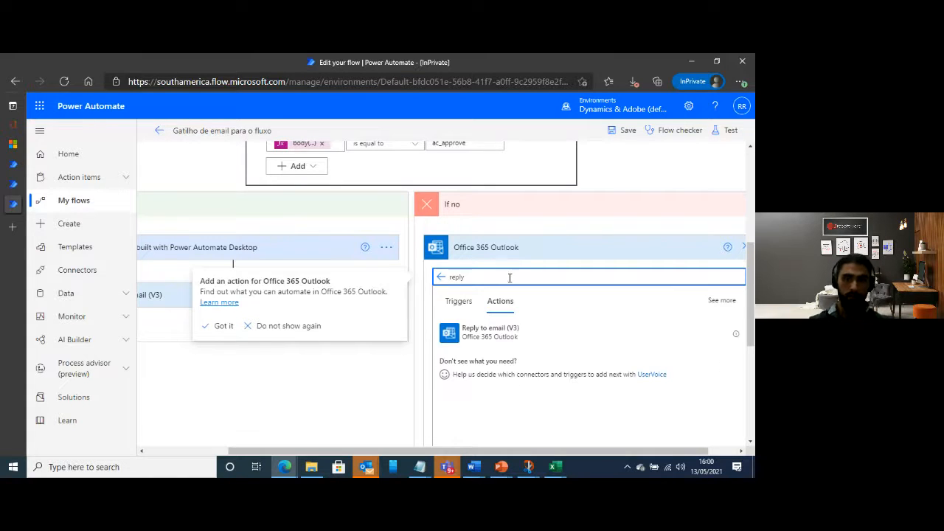
pyautogui.click(501, 333)
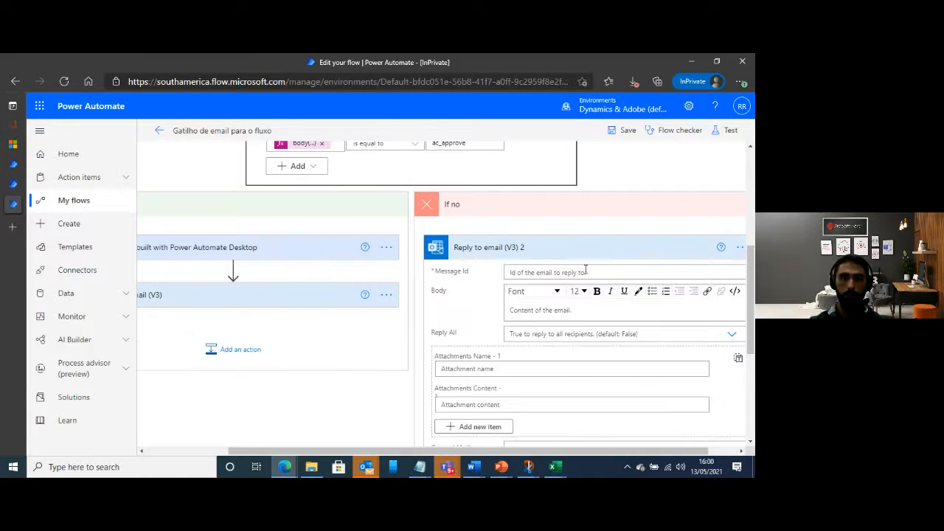
# Set the Message Id of the If no reply to the "Message Id" dynamic content from the email trigger
pyautogui.click(527, 270)
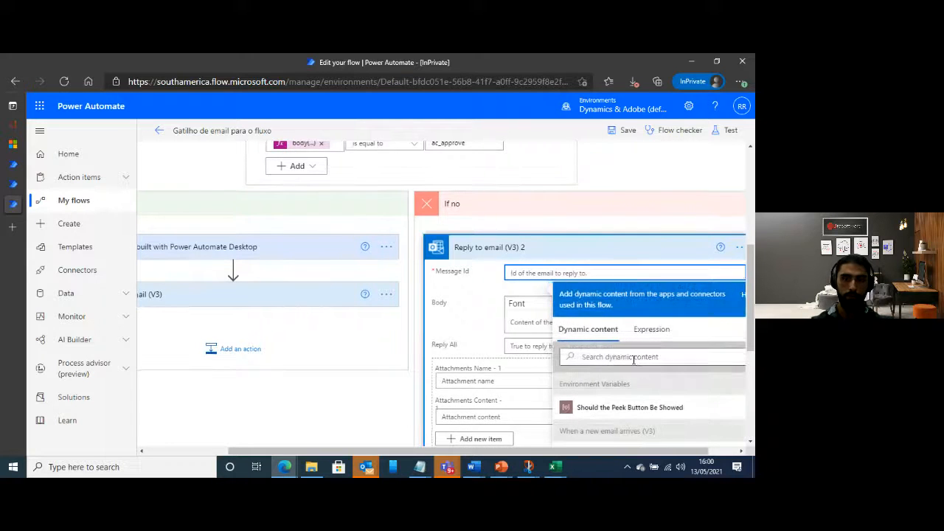
pyautogui.click(630, 356)
pyautogui.write('message id')
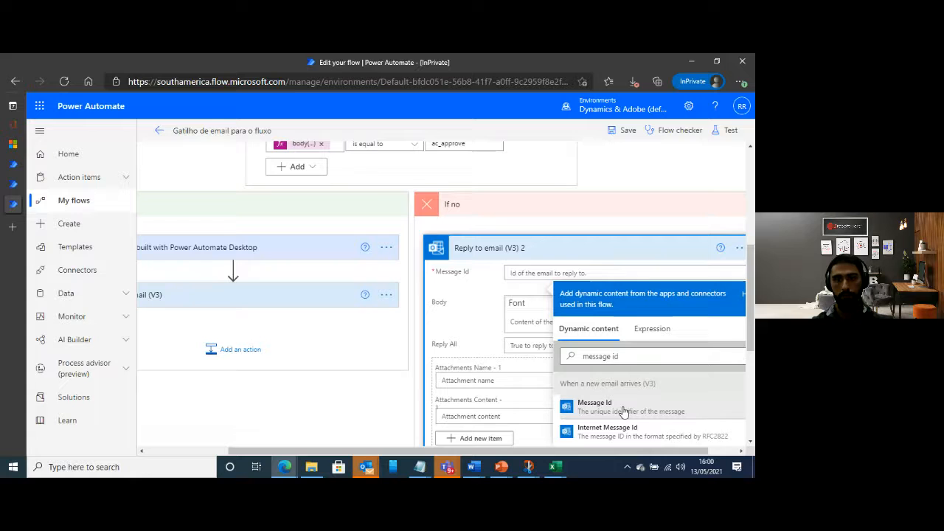
pyautogui.click(612, 404)
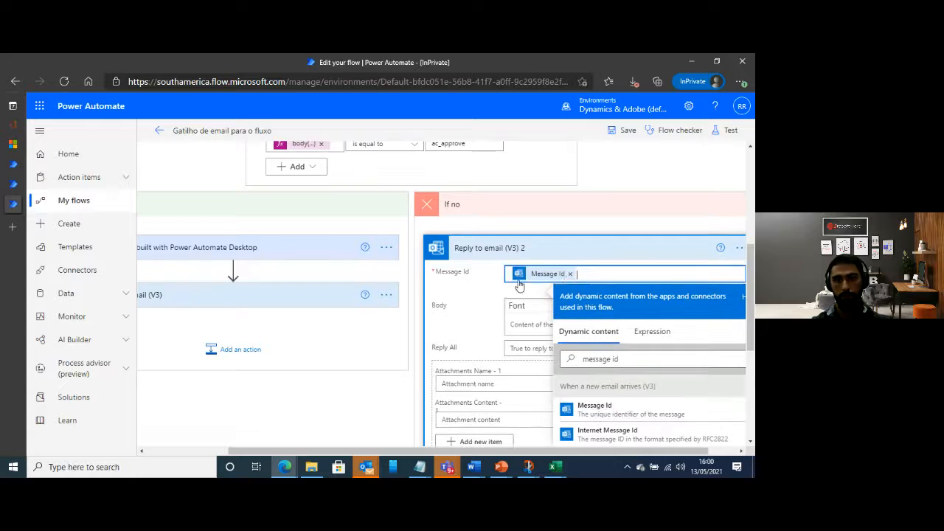
# Write the If no reply's body as "seu pedido no valor de:", the AI Builder "Total value" dynamic content and "foi rejeitada"
pyautogui.click(529, 323)
pyautogui.write('seu ped')
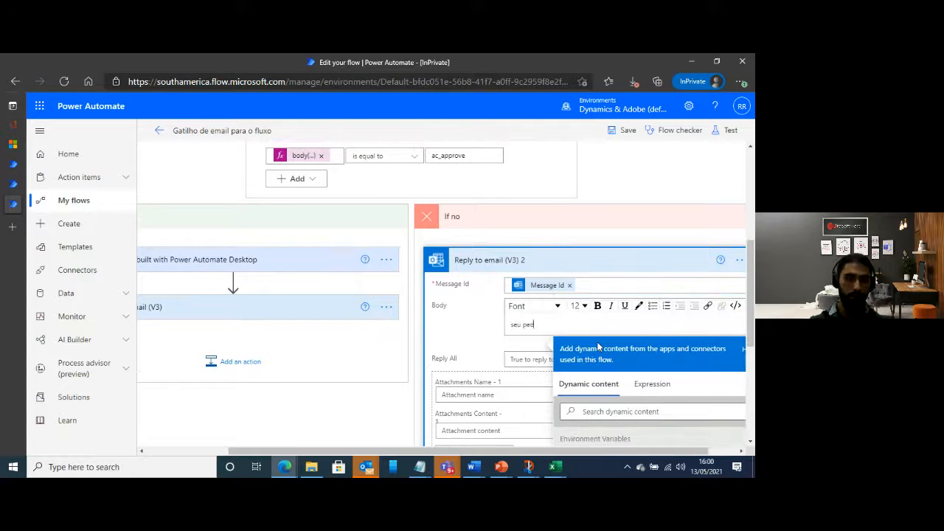
pyautogui.write('ido no valor de')
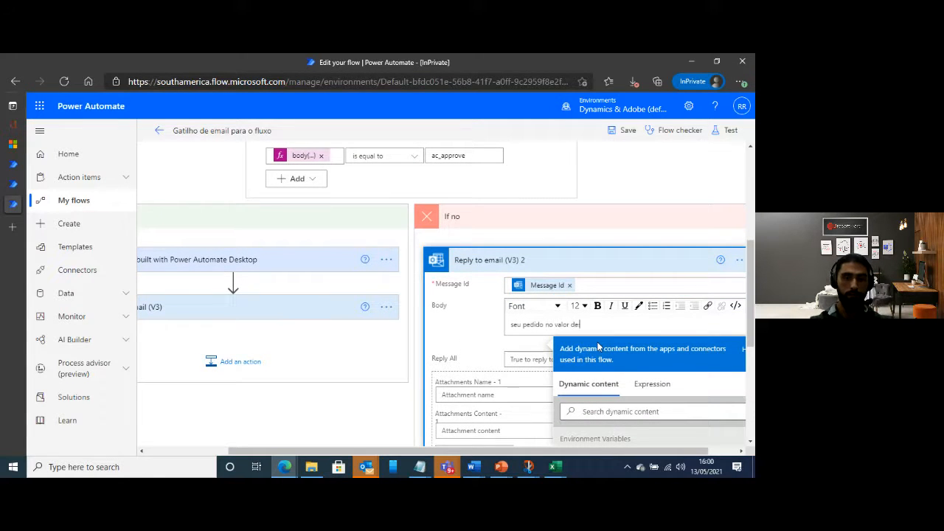
pyautogui.write(':')
pyautogui.click(610, 411)
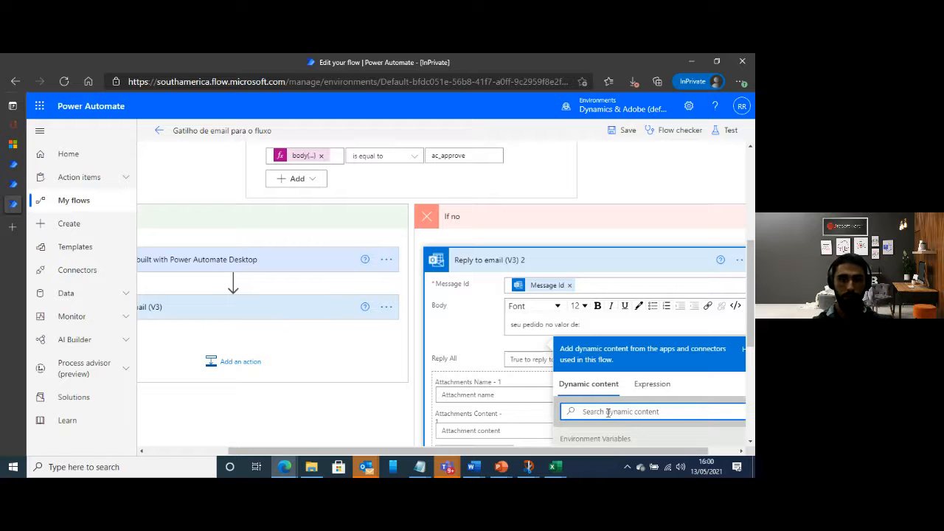
pyautogui.write('total value')
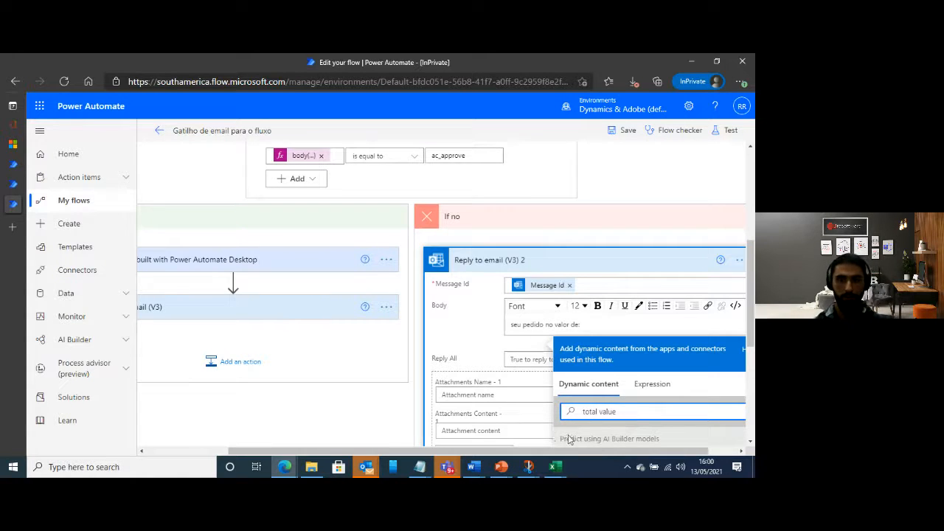
pyautogui.scroll(-3, 610, 389)
pyautogui.click(612, 310)
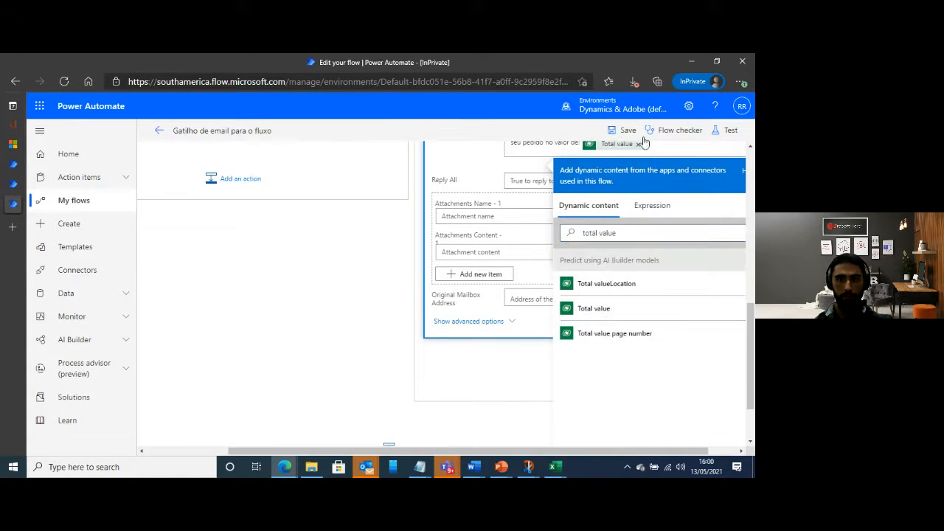
pyautogui.scroll(1, 660, 258)
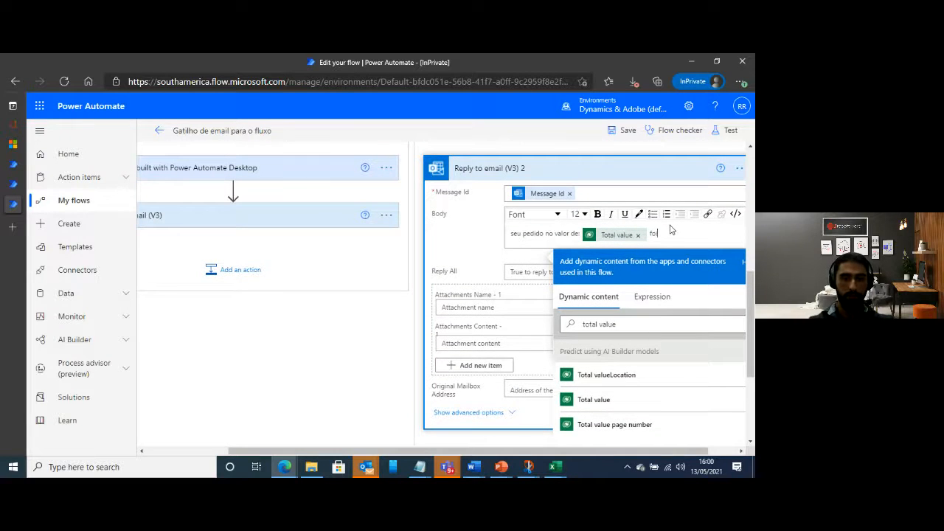
pyautogui.write('foi rejeitada')
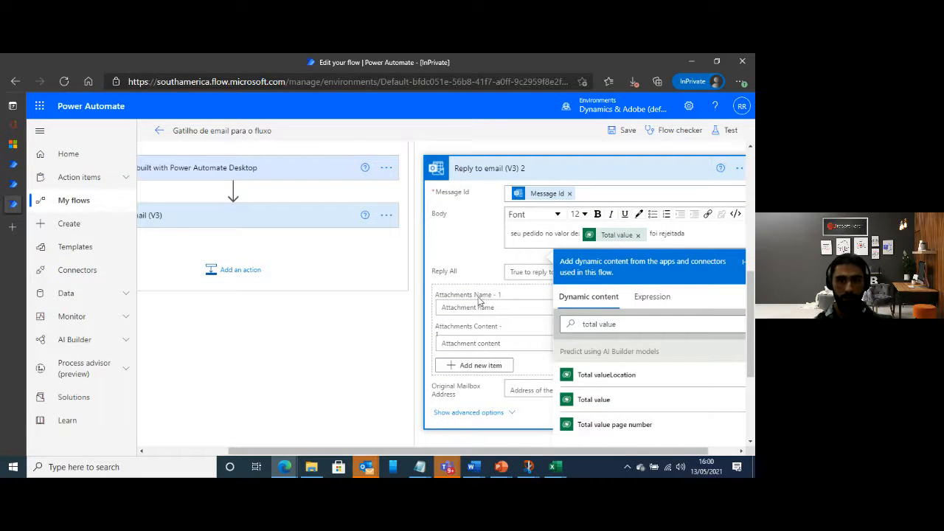
pyautogui.click(462, 256)
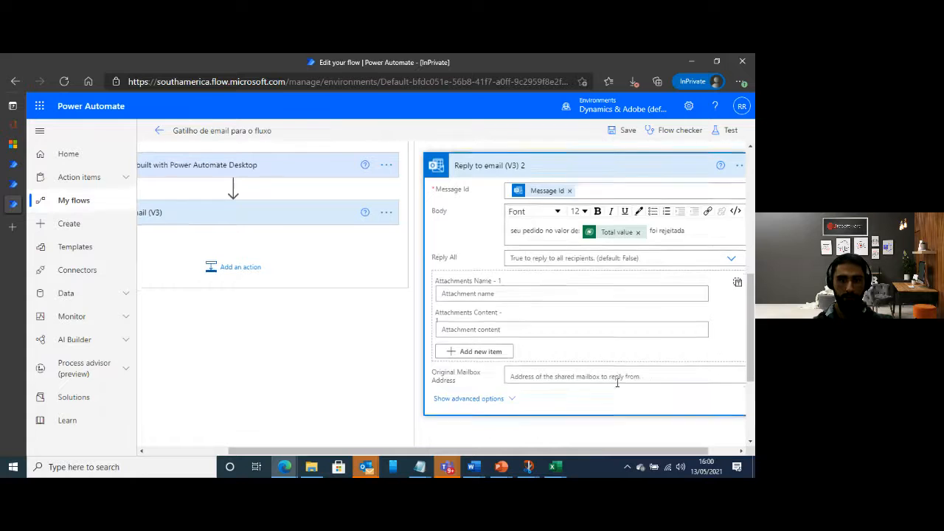
# Set the If no reply's subject to "seu pedido foi rejeitado" in its advanced options and save the flow
pyautogui.click(469, 401)
pyautogui.scroll(-2, 469, 369)
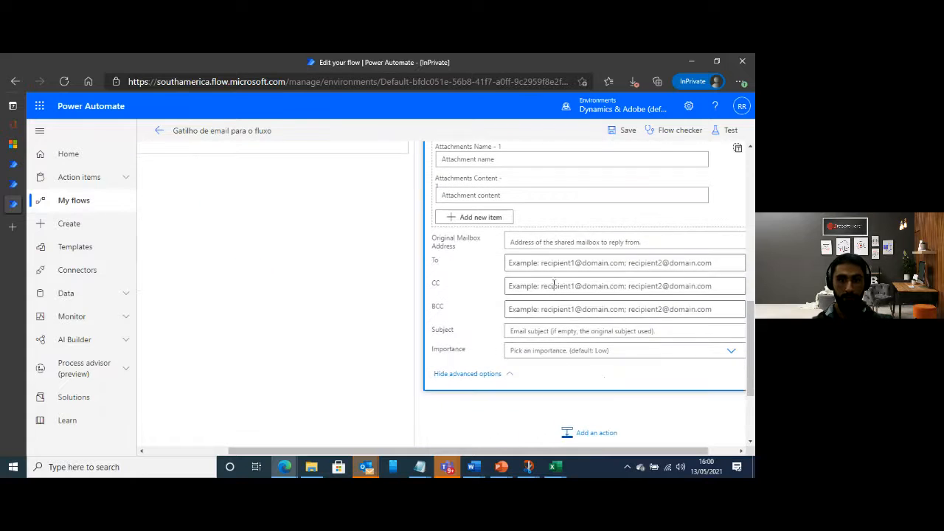
pyautogui.click(526, 332)
pyautogui.write('seu pedido ')
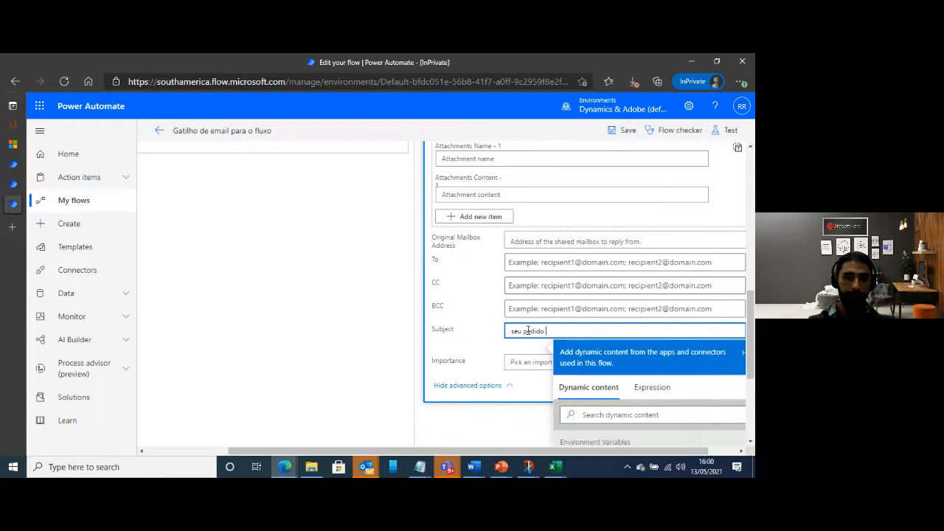
pyautogui.write('foi rejeitado')
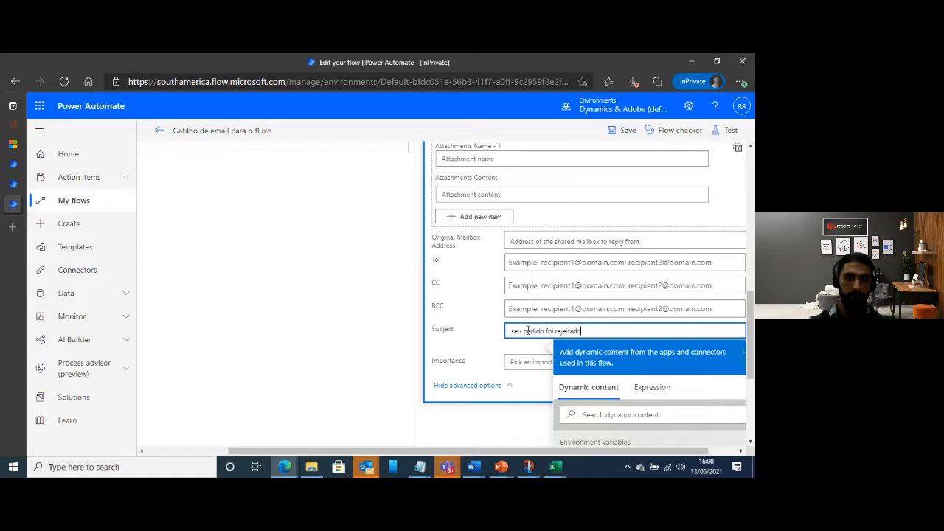
pyautogui.click(376, 272)
pyautogui.scroll(4, 609, 330)
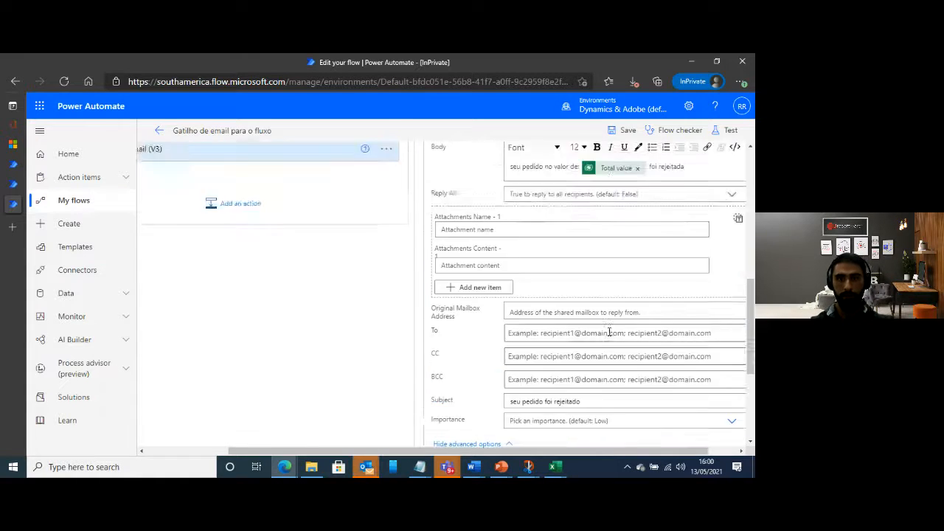
pyautogui.click(626, 131)
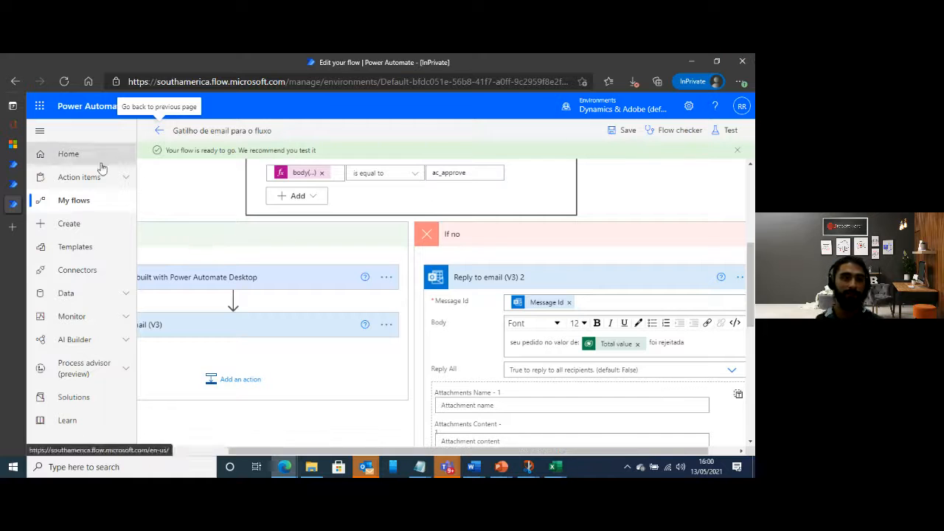
# Open Microsoft Teams on the web (teams.microsoft.com) in a new browser tab
pyautogui.click(14, 227)
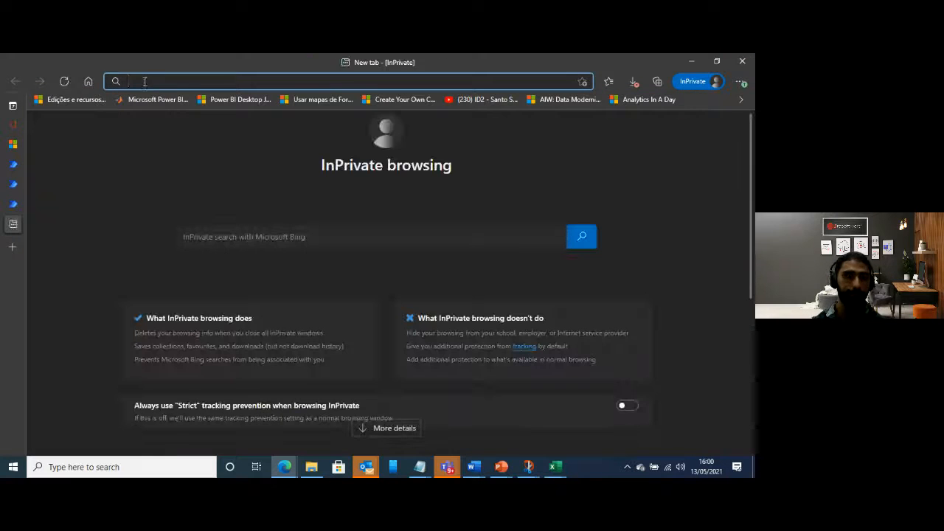
pyautogui.write('teams')
pyautogui.press('Return')
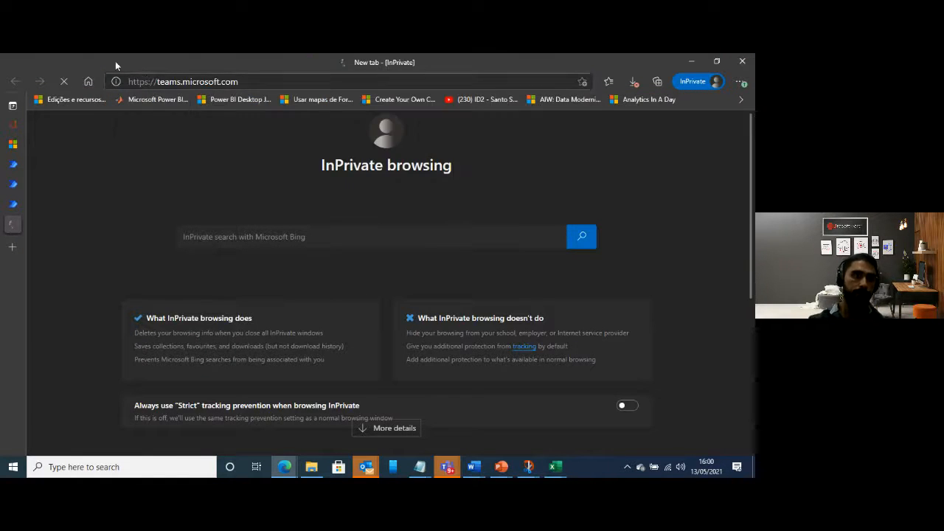
# Skip the account protection prompt for now to finish signing in to Microsoft Teams on the web
pyautogui.click(13, 206)
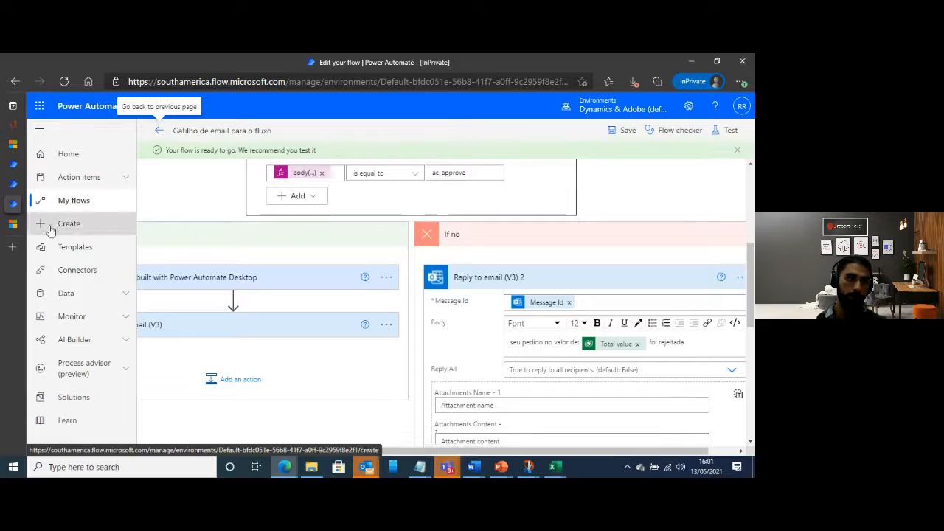
pyautogui.click(16, 226)
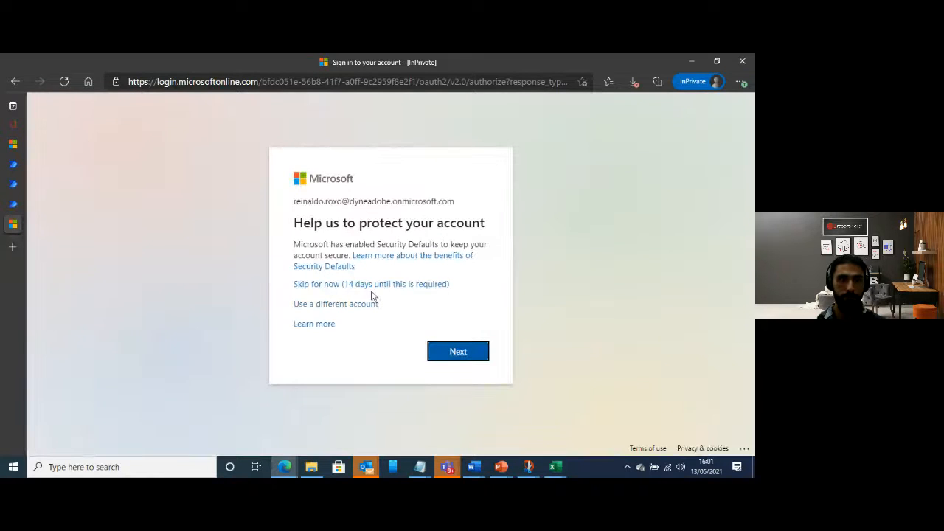
pyautogui.click(370, 287)
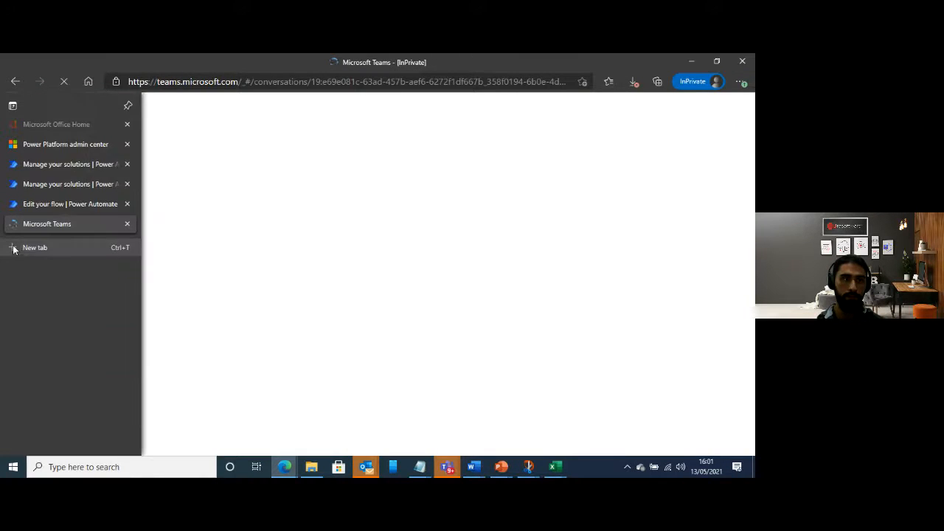
# Open Outlook on the web (outlook.office.com) in a new browser tab
pyautogui.click(111, 245)
pyautogui.doubleClick(181, 65)
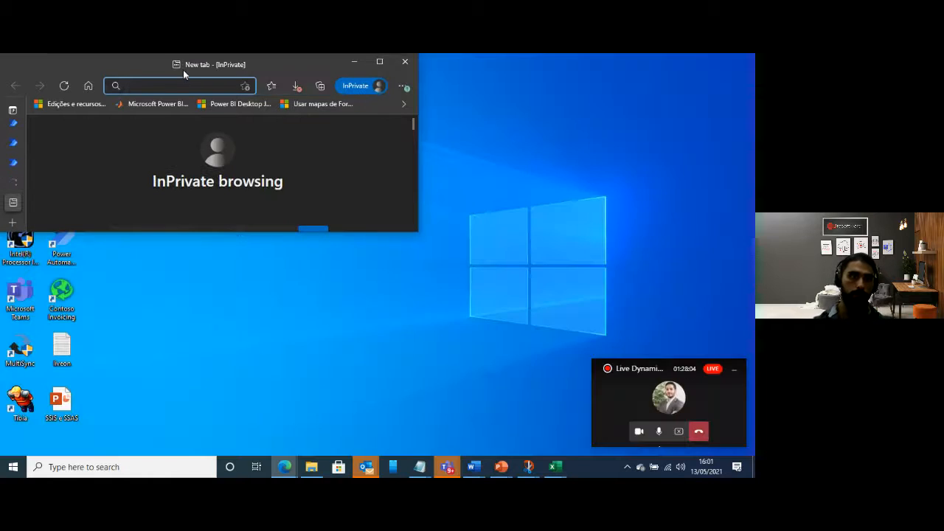
pyautogui.doubleClick(183, 66)
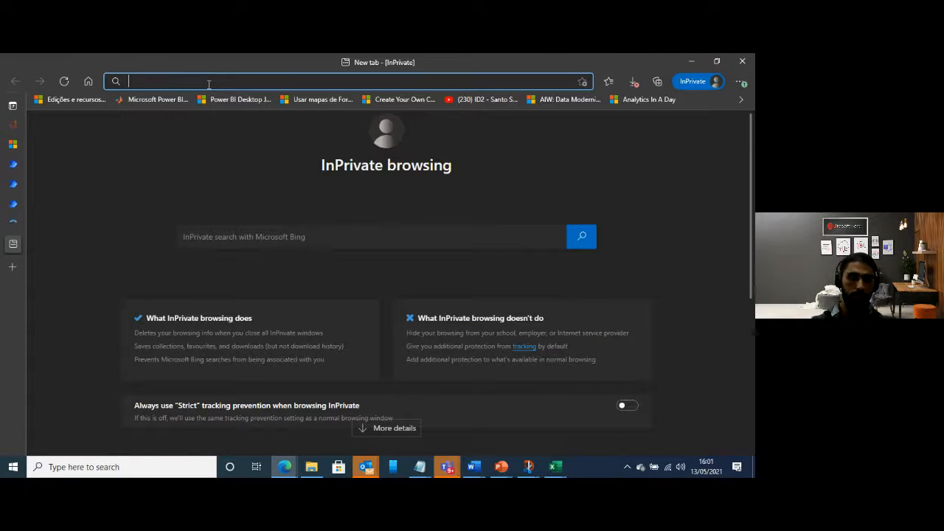
pyautogui.write('outlook')
pyautogui.press('Return')
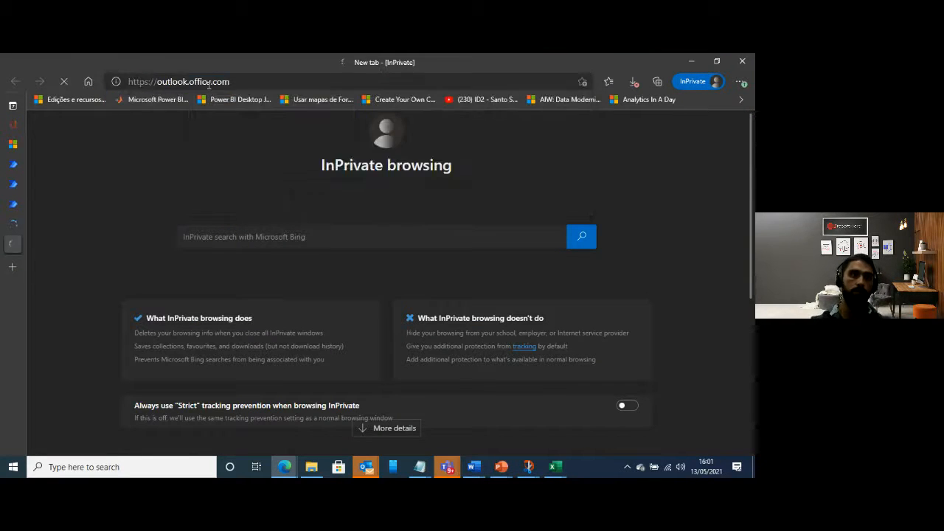
# Return to the "Gatilho de email para o fluxo" flow in Power Automate and start a manual test
pyautogui.click(14, 206)
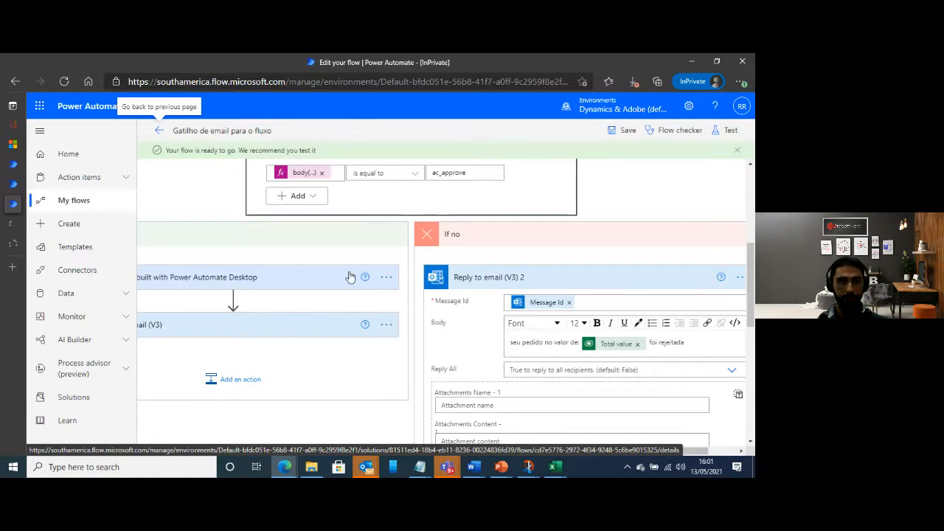
pyautogui.moveTo(13, 235)
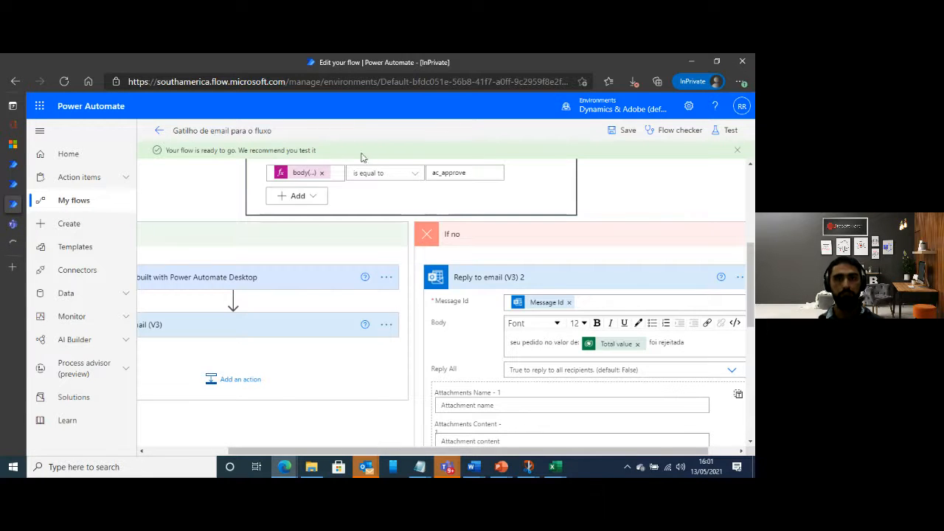
pyautogui.click(729, 132)
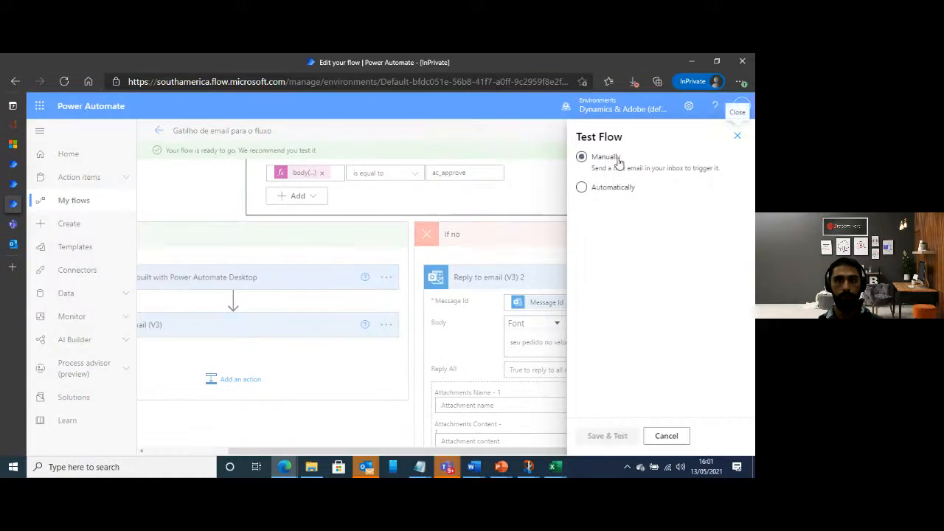
pyautogui.click(617, 159)
pyautogui.click(610, 436)
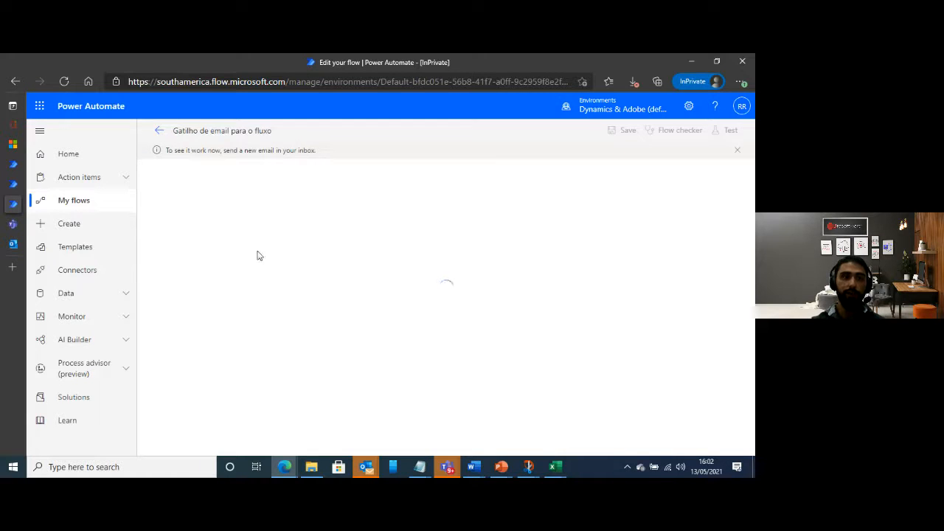
# Switch to the Outlook inbox and open the newest "New Invoice" email that triggers the flow
pyautogui.moveTo(5, 243)
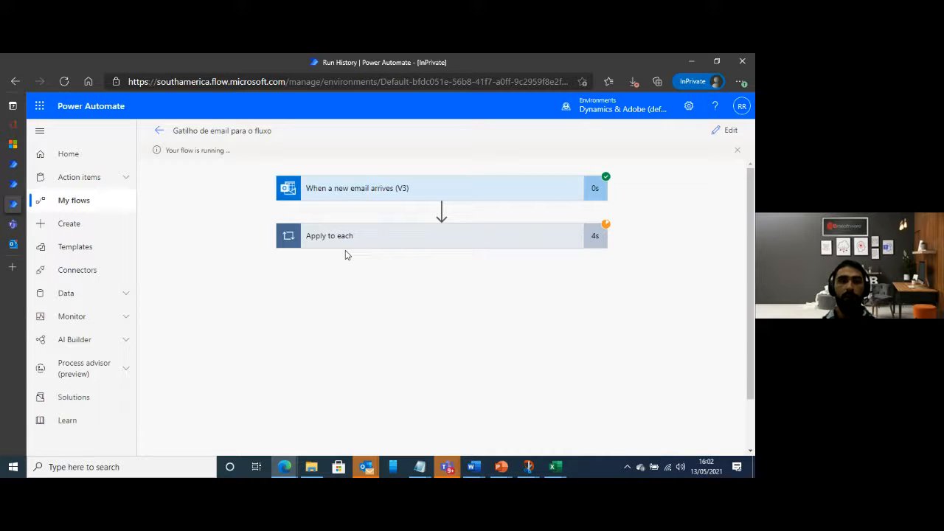
pyautogui.click(16, 246)
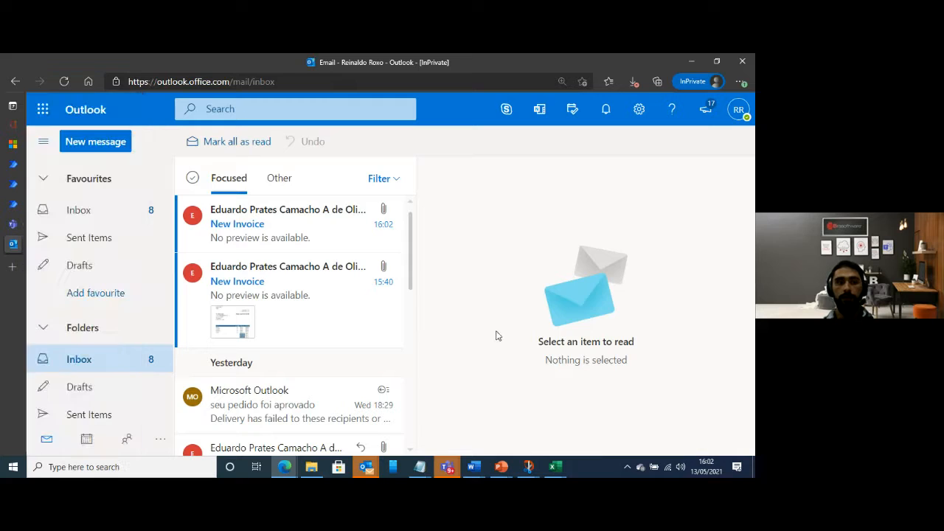
pyautogui.click(259, 227)
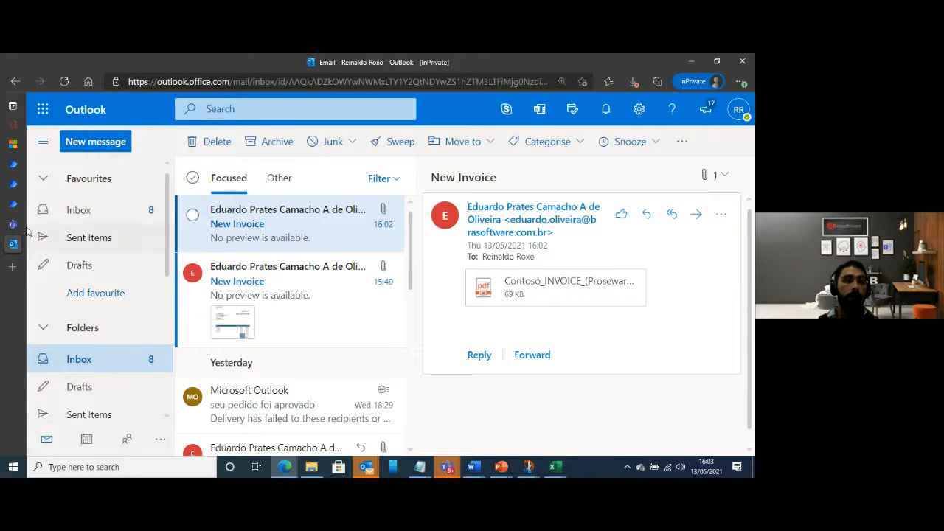
# In the Teams Flow chat, approve the latest Proseware Inc. invoice card without a comment and return to the flow's run history
pyautogui.moveTo(18, 229)
pyautogui.click(56, 225)
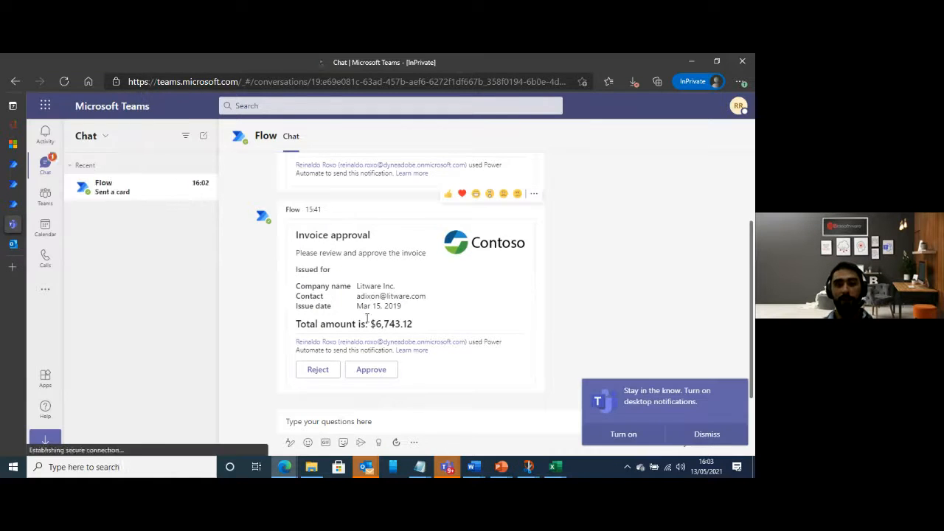
pyautogui.scroll(15, 526, 279)
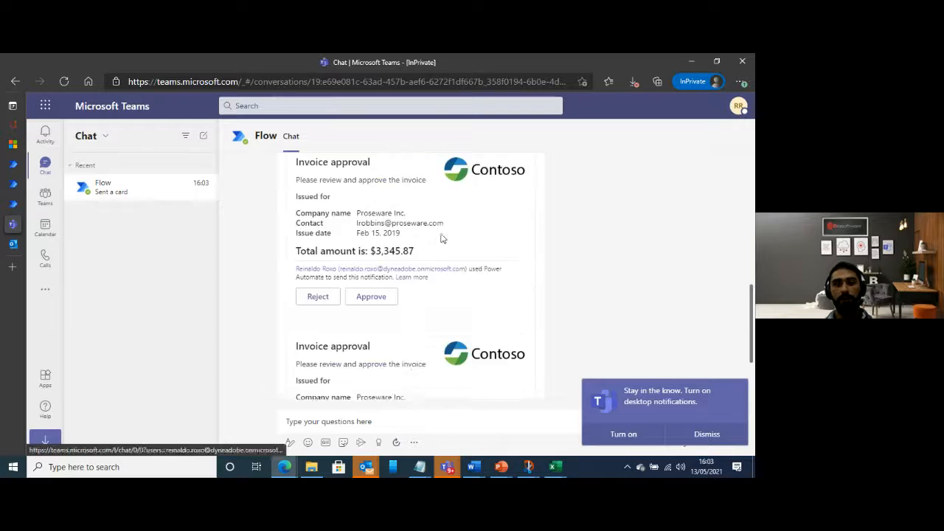
pyautogui.scroll(-3, 459, 319)
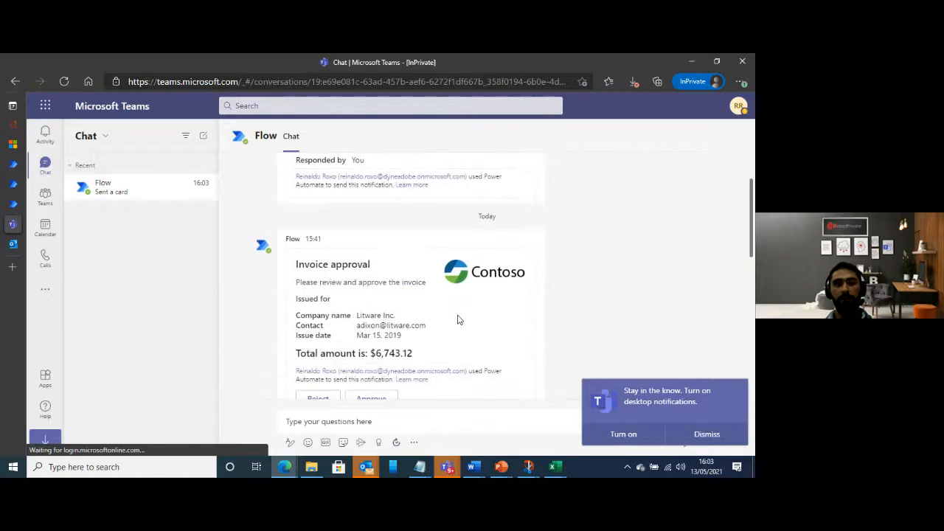
pyautogui.scroll(3, 459, 323)
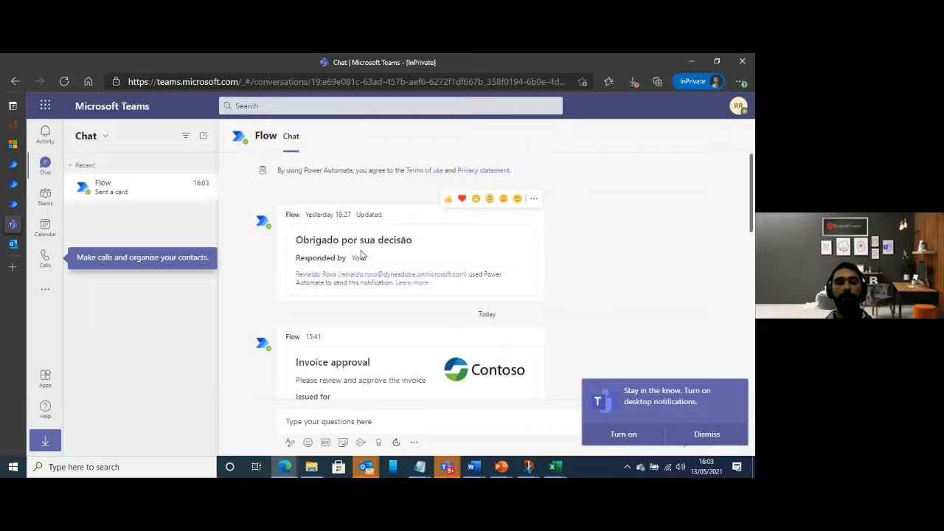
pyautogui.scroll(-5, 402, 306)
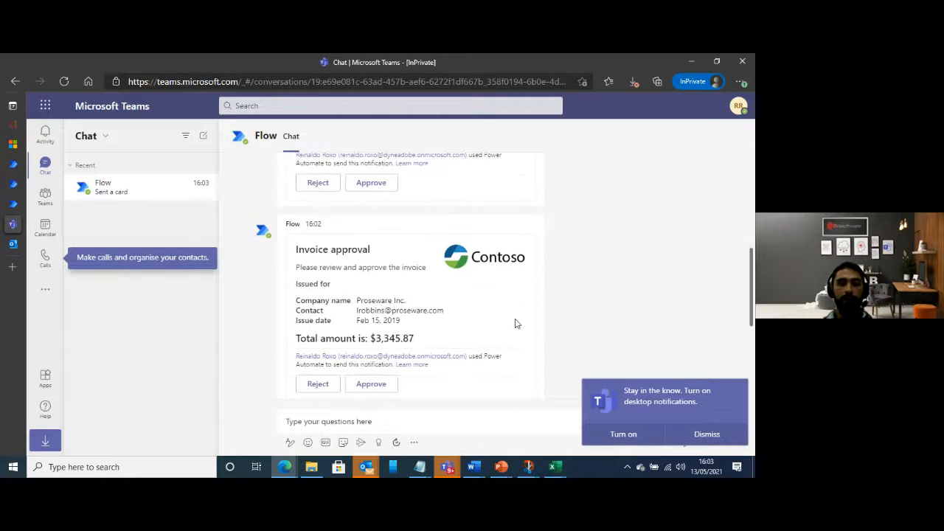
pyautogui.scroll(-4, 517, 320)
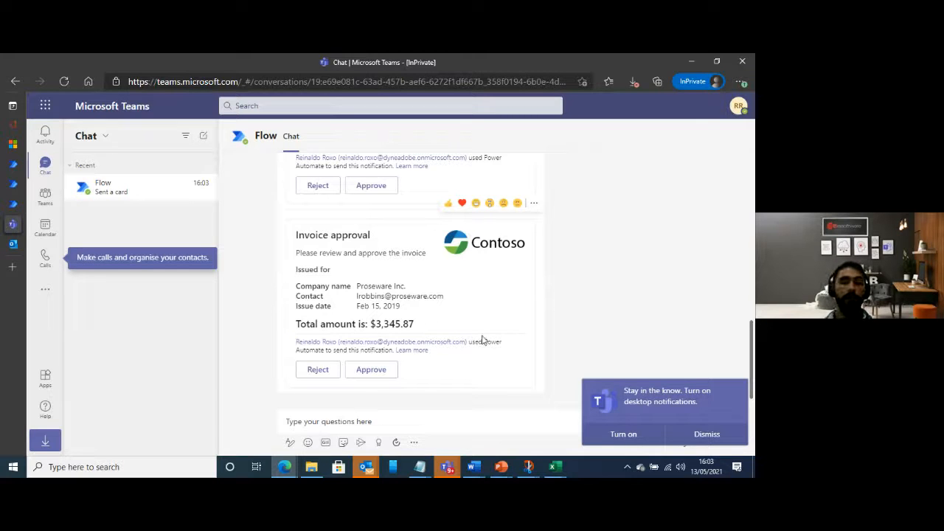
pyautogui.click(376, 370)
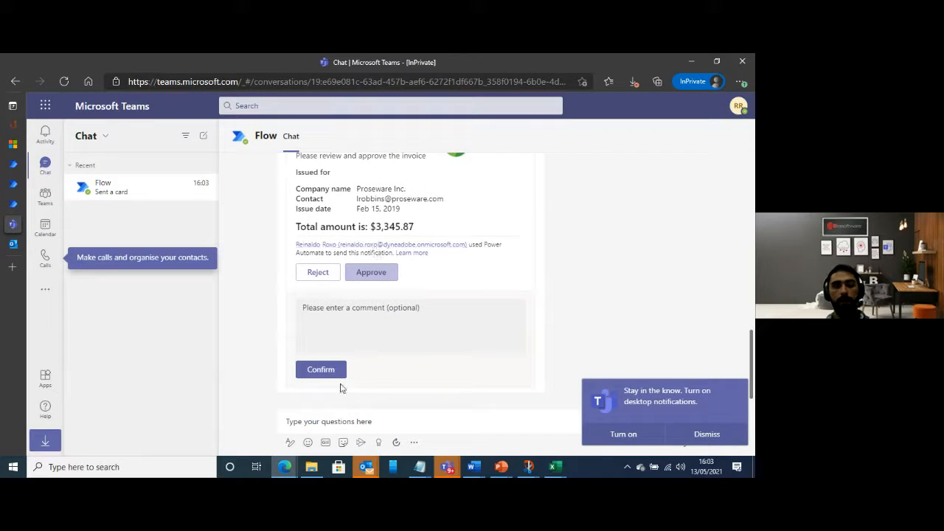
pyautogui.click(330, 371)
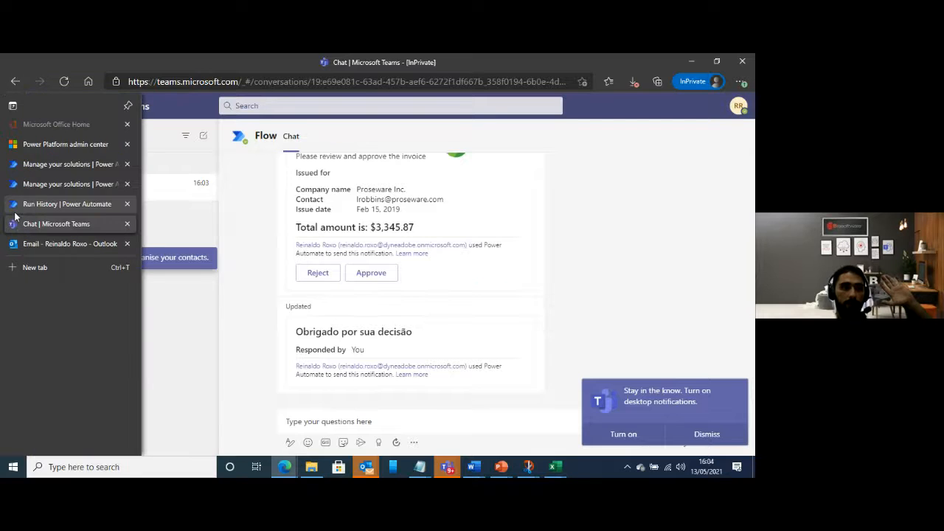
pyautogui.click(30, 207)
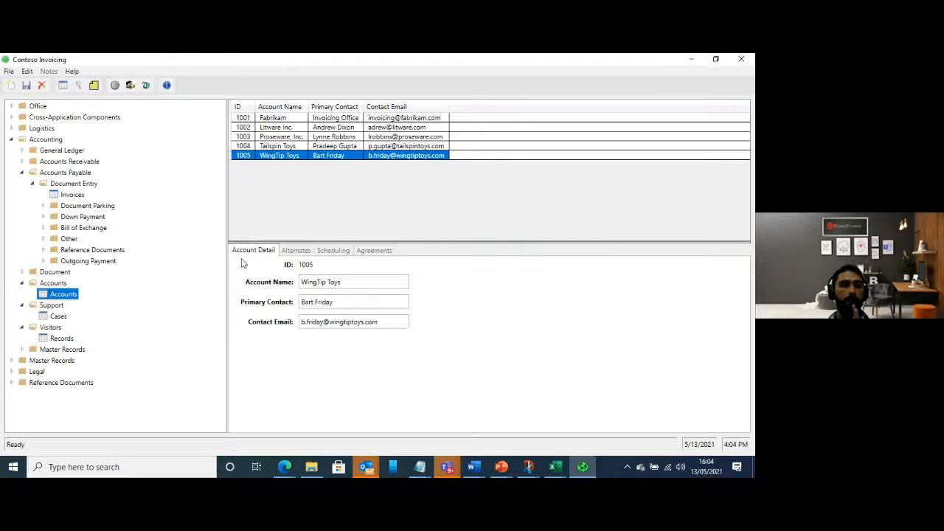
# Create an invoice record in Contoso Invoicing with account "Proseware Inc.", the contact's e-mail and amount $3,345.87
pyautogui.click(72, 194)
pyautogui.click(11, 86)
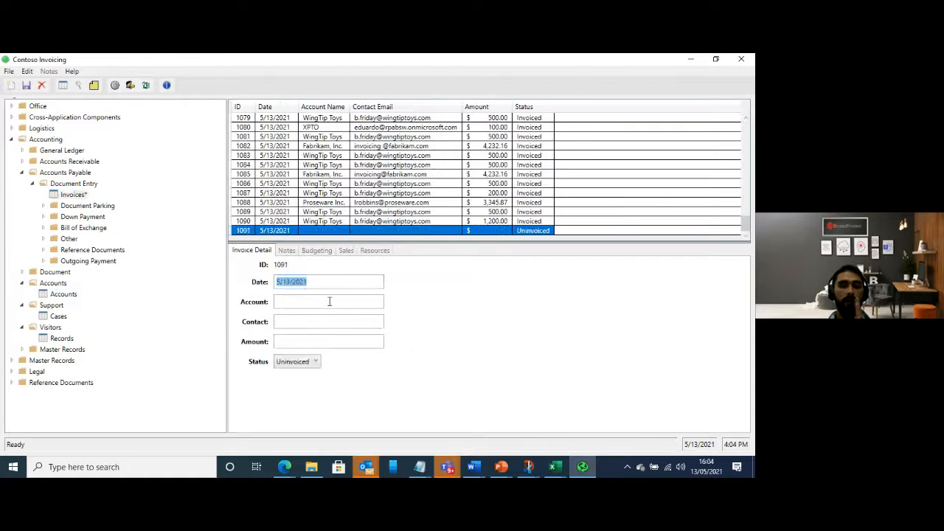
pyautogui.click(329, 302)
pyautogui.write('Proseware Inc.')
pyautogui.click(329, 322)
pyautogui.click(330, 341)
pyautogui.write('$3,345.87')
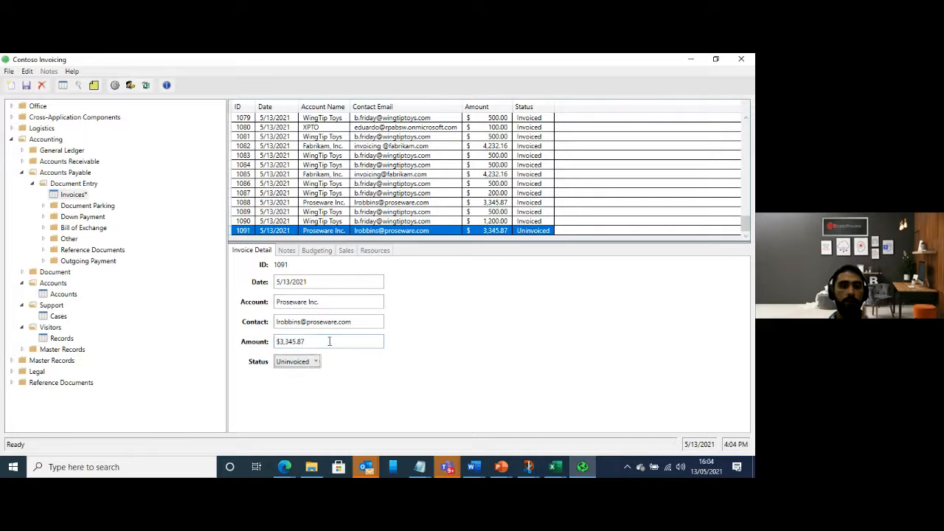
# Set the new invoice's status to Invoiced, save the record and minimize Contoso Invoicing
pyautogui.click(295, 361)
pyautogui.click(291, 389)
pyautogui.click(25, 86)
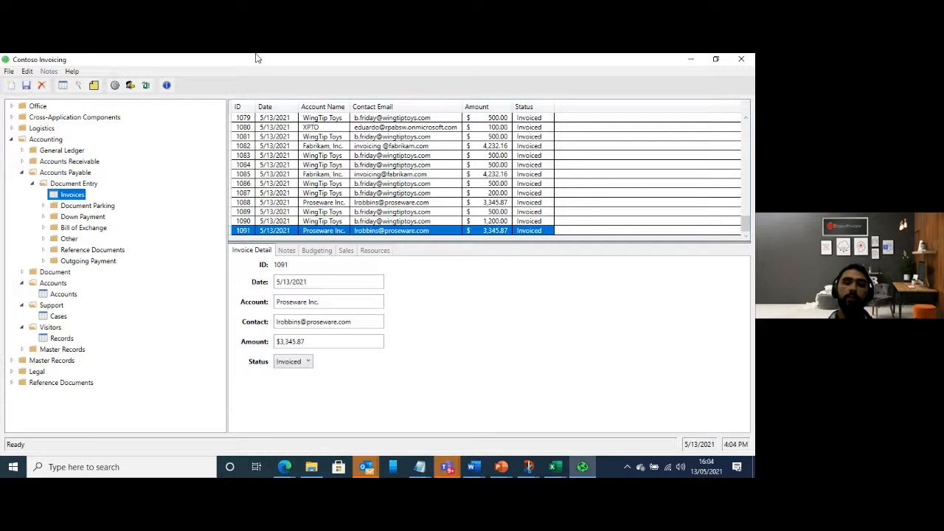
pyautogui.click(693, 59)
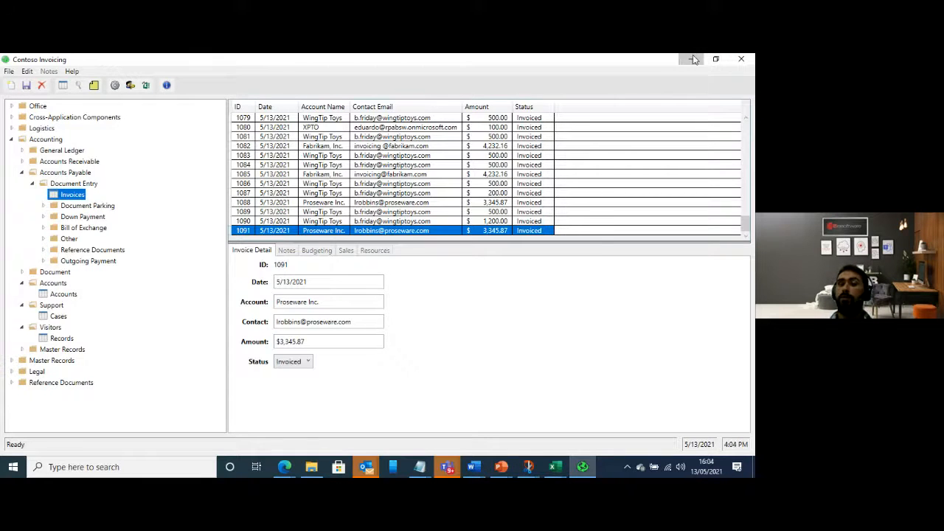
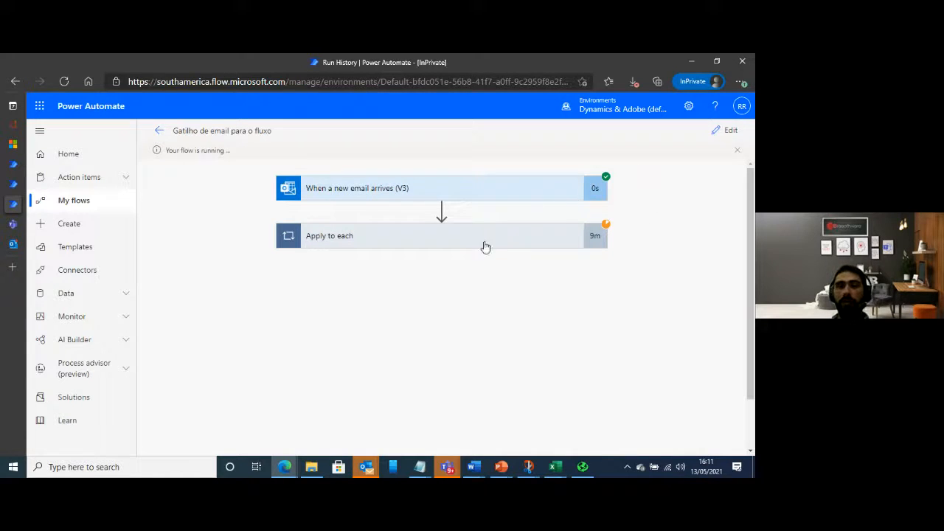
# Open the running flow for editing and expand the Power Automate Desktop action in the condition's If yes branch
pyautogui.click(575, 240)
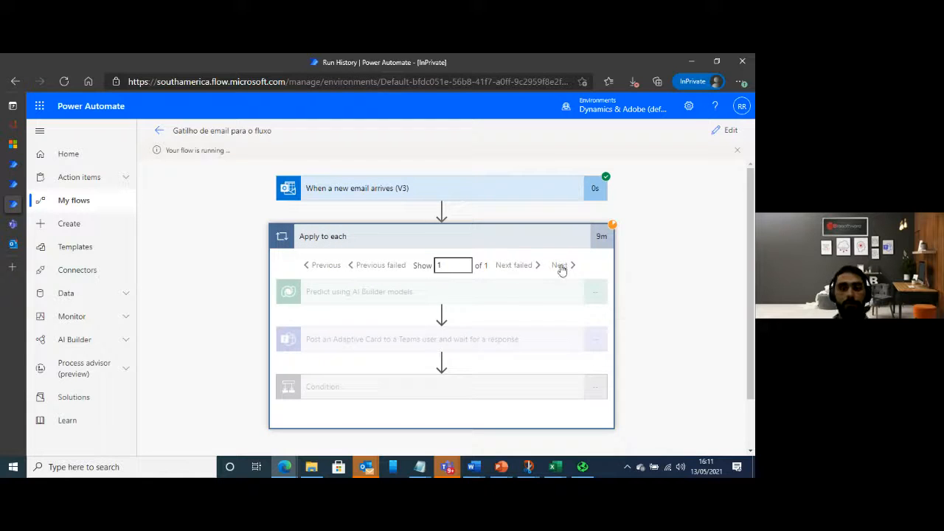
pyautogui.click(737, 151)
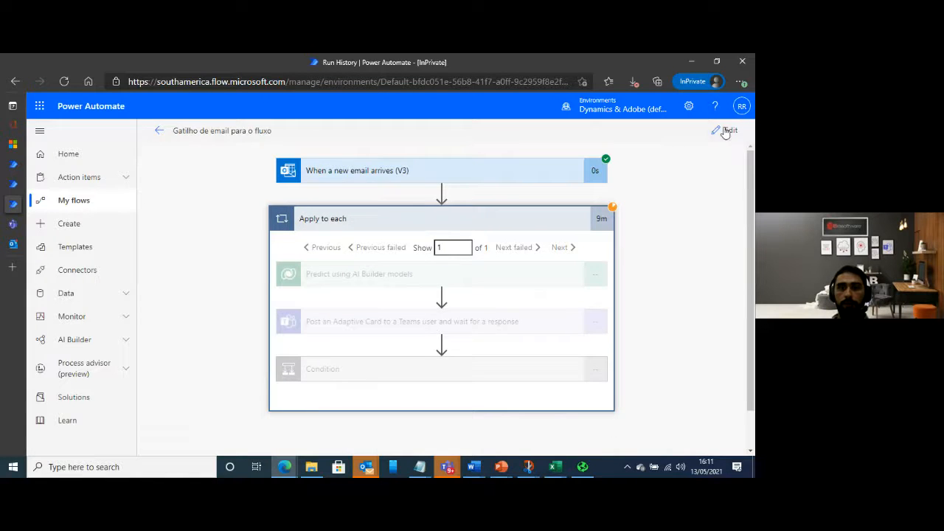
pyautogui.click(726, 131)
pyautogui.scroll(-5, 305, 280)
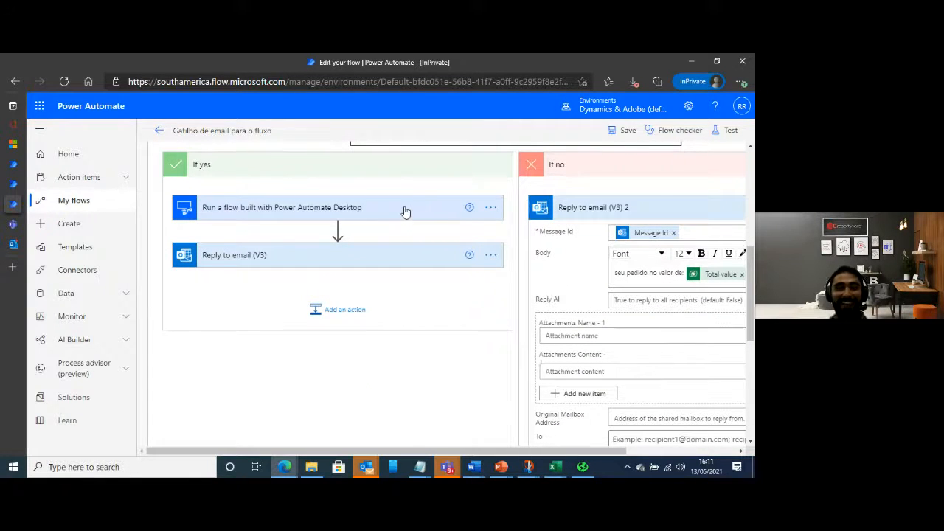
pyautogui.click(406, 211)
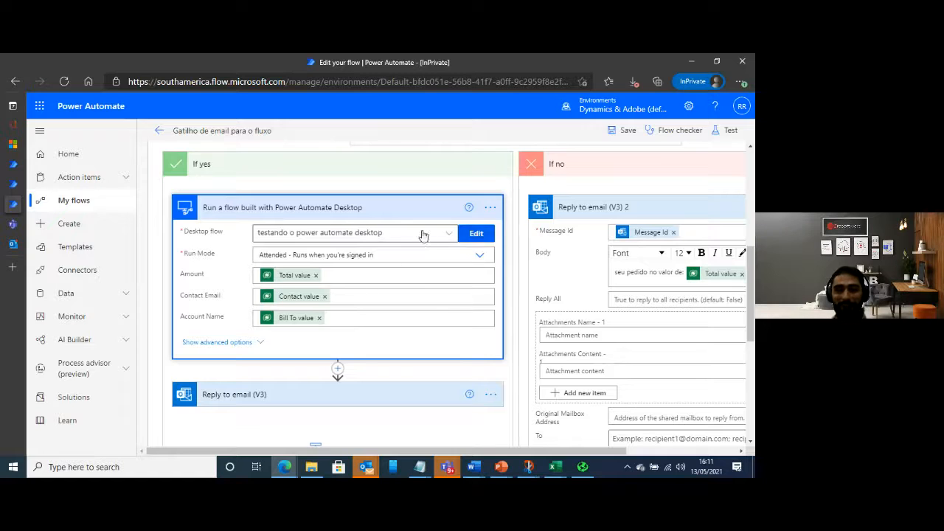
# Start repairing the desktop flow action's invalid connection reference and select the on-premises data gateway RPA13maio
pyautogui.click(490, 208)
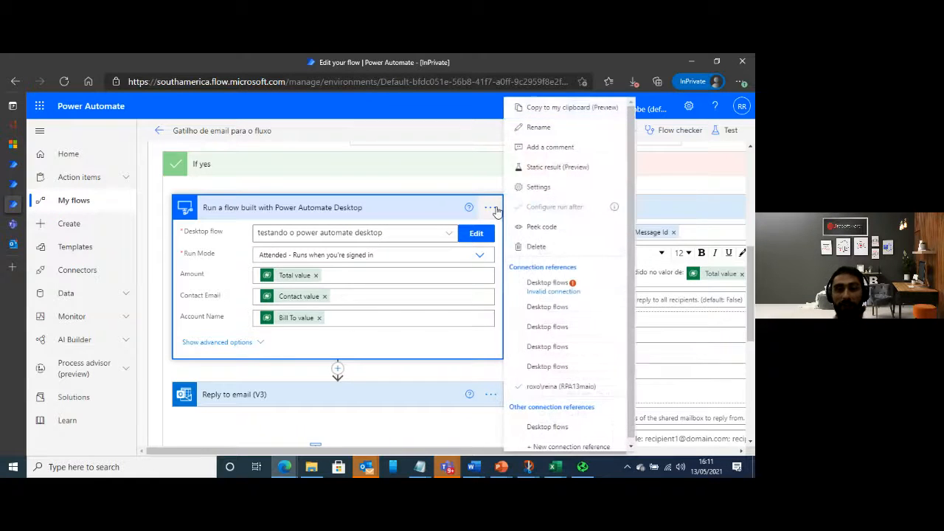
pyautogui.click(549, 288)
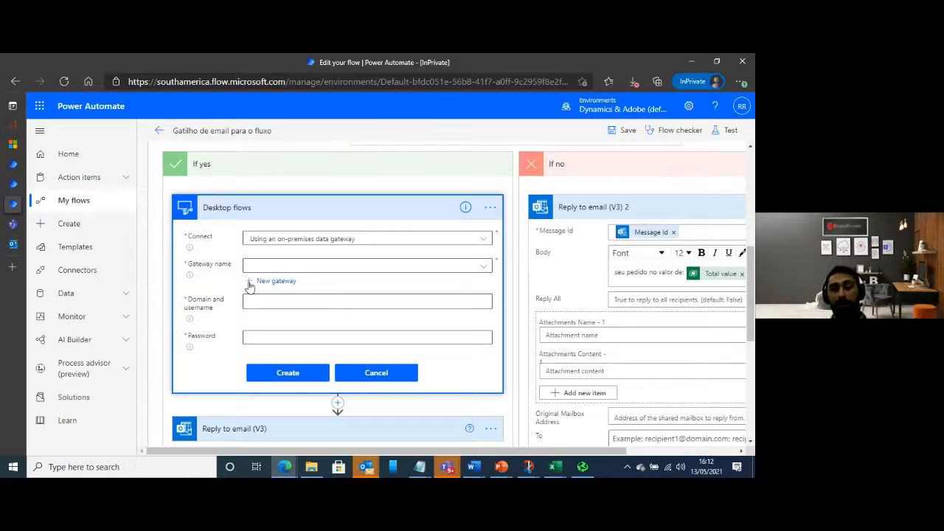
pyautogui.click(282, 267)
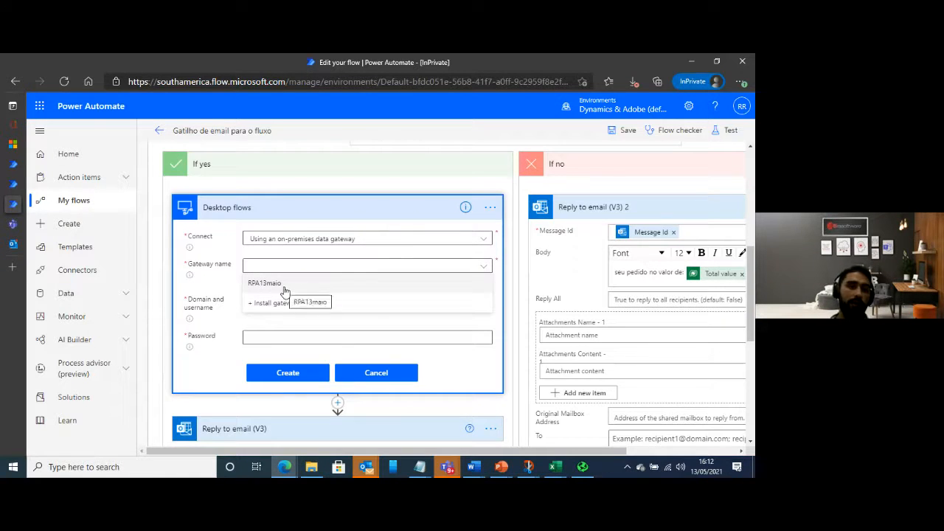
pyautogui.click(319, 286)
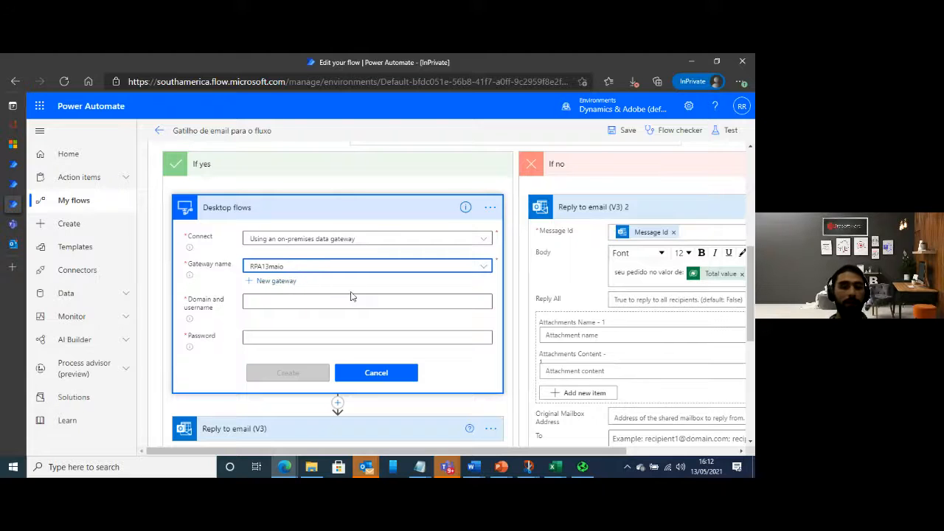
# Enter the machine's domain and username and the account password, and create the desktop flows connection
pyautogui.click(276, 302)
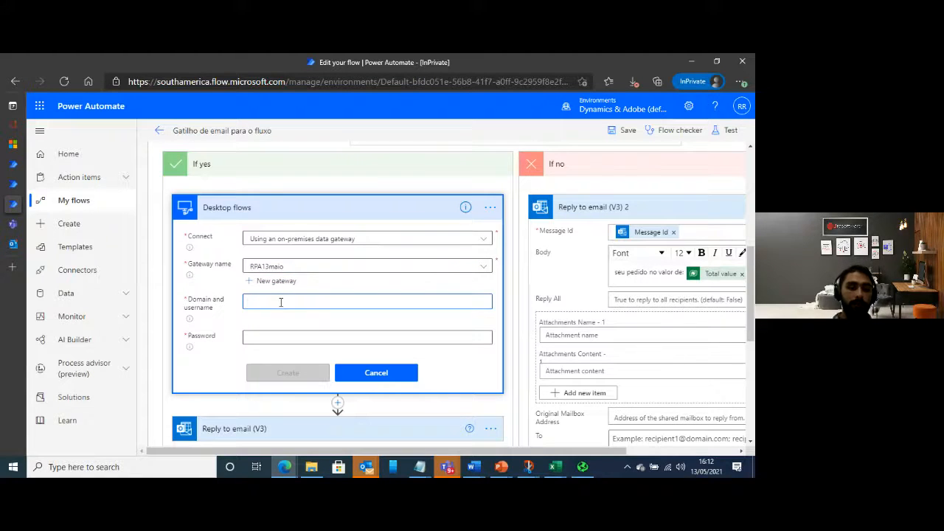
pyautogui.write('roxo')
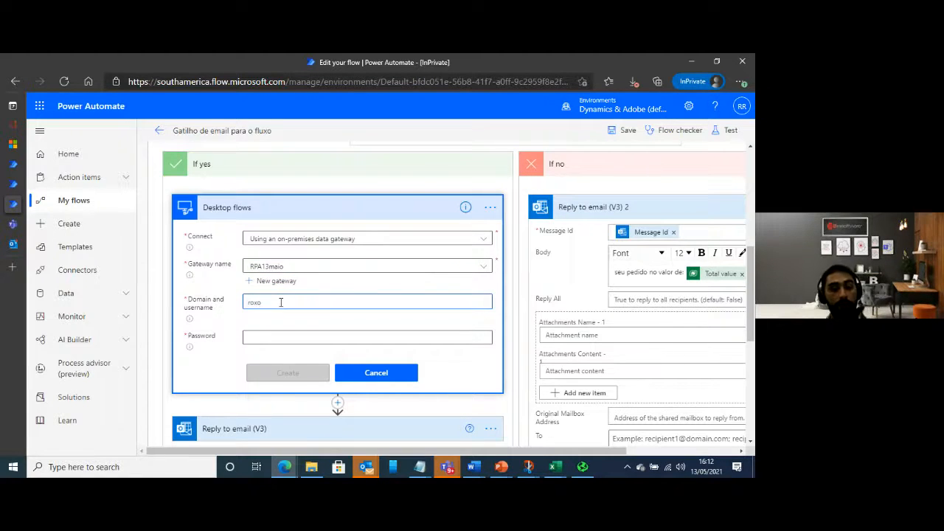
pyautogui.write('\reinaldo')
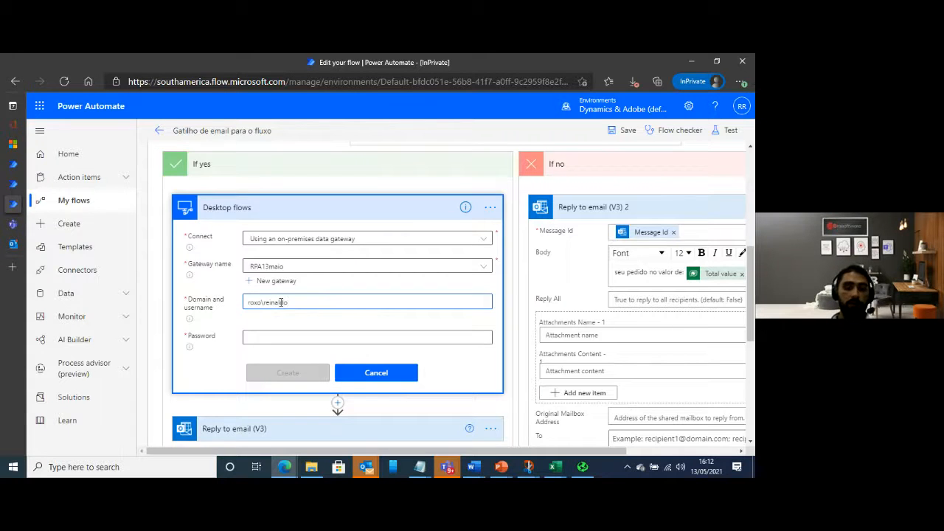
pyautogui.click(294, 337)
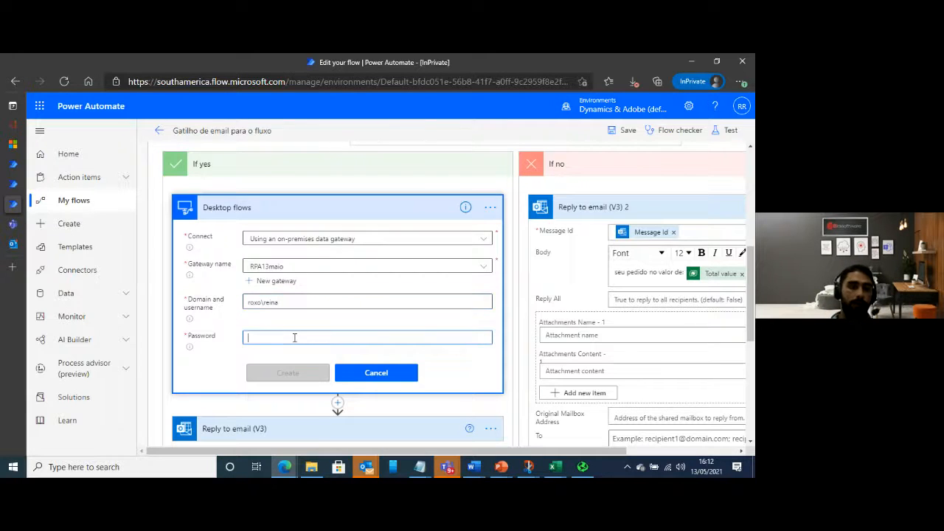
pyautogui.write('•••••••••')
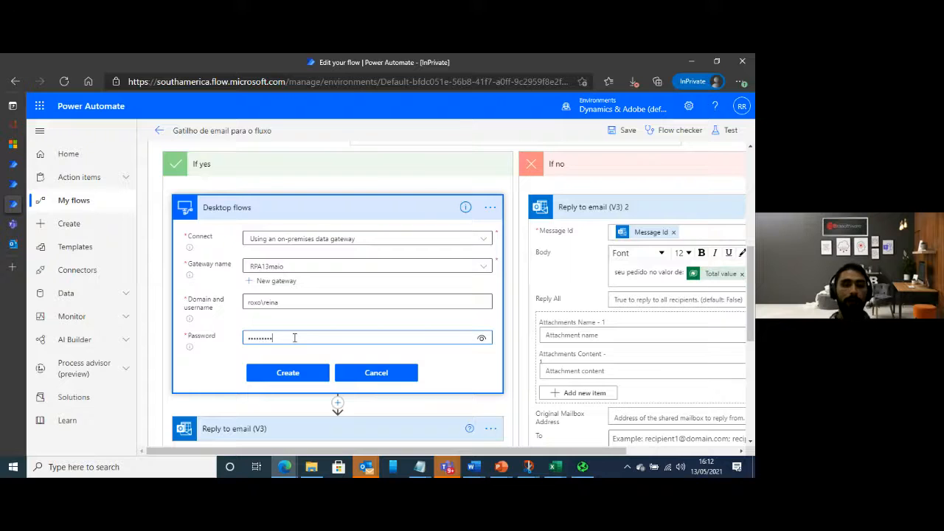
pyautogui.click(272, 377)
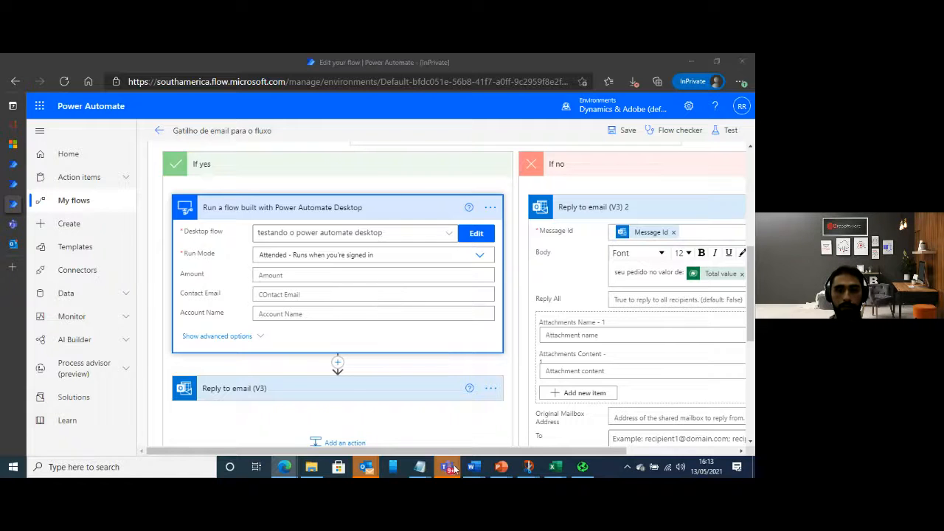
pyautogui.moveTo(447, 466)
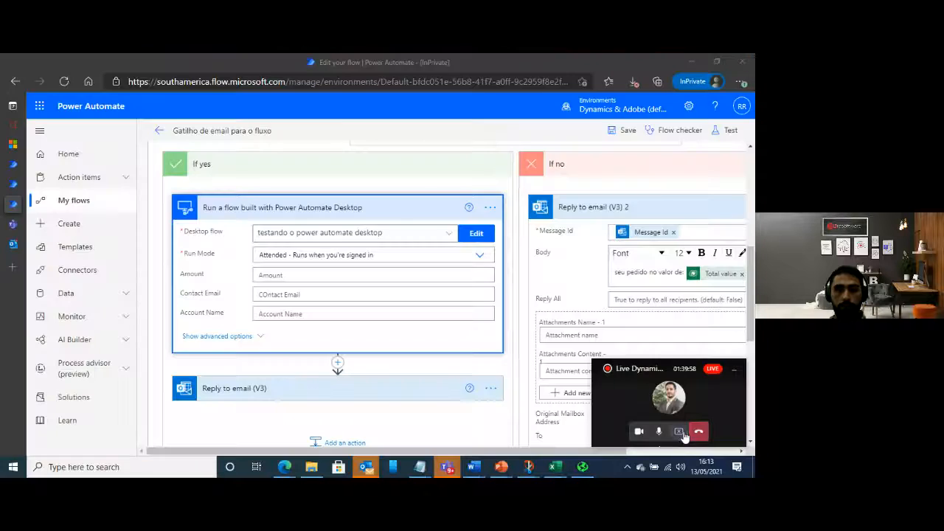